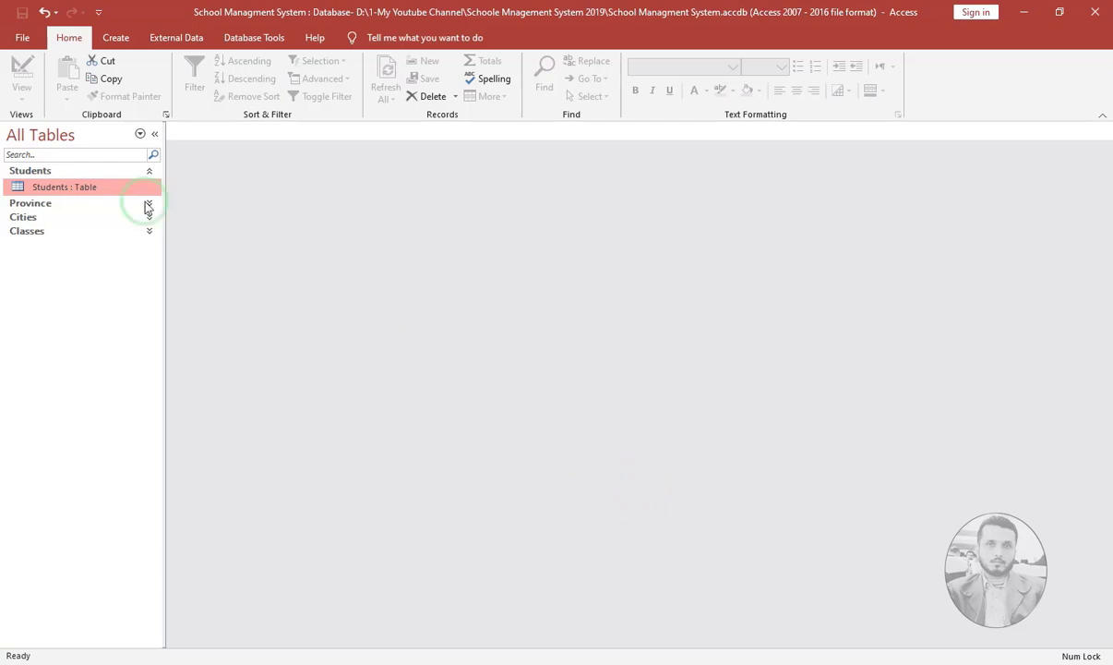
- Open the Students table in Design View and review the captions of the ID, FirstName, LastName and ProvinceName fields
right_click(81, 197)
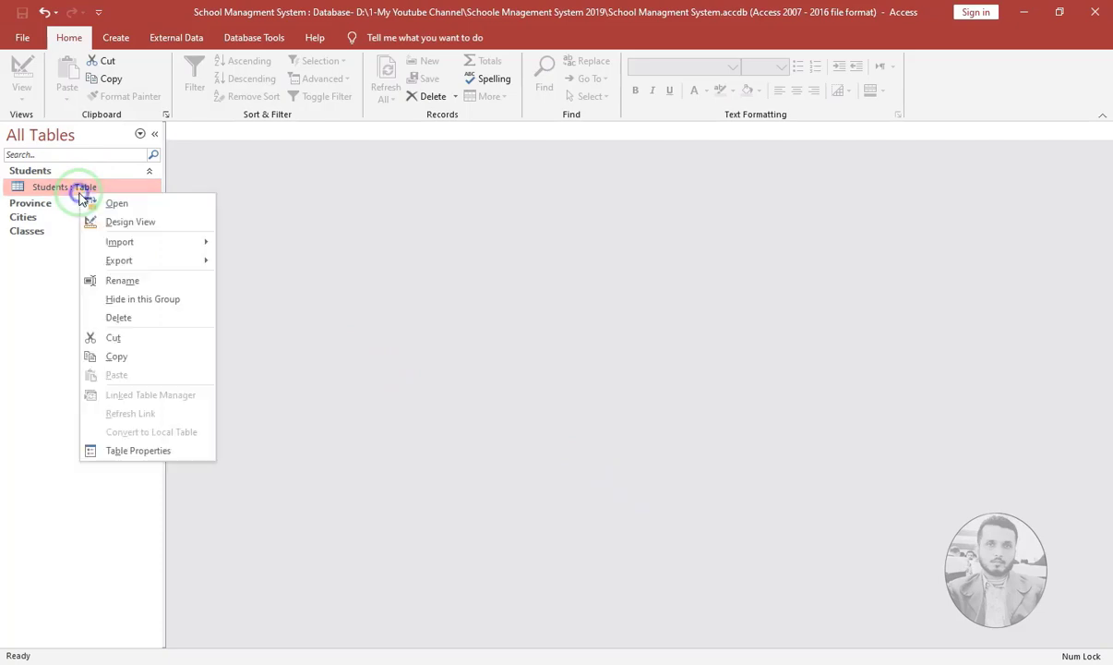
click(106, 226)
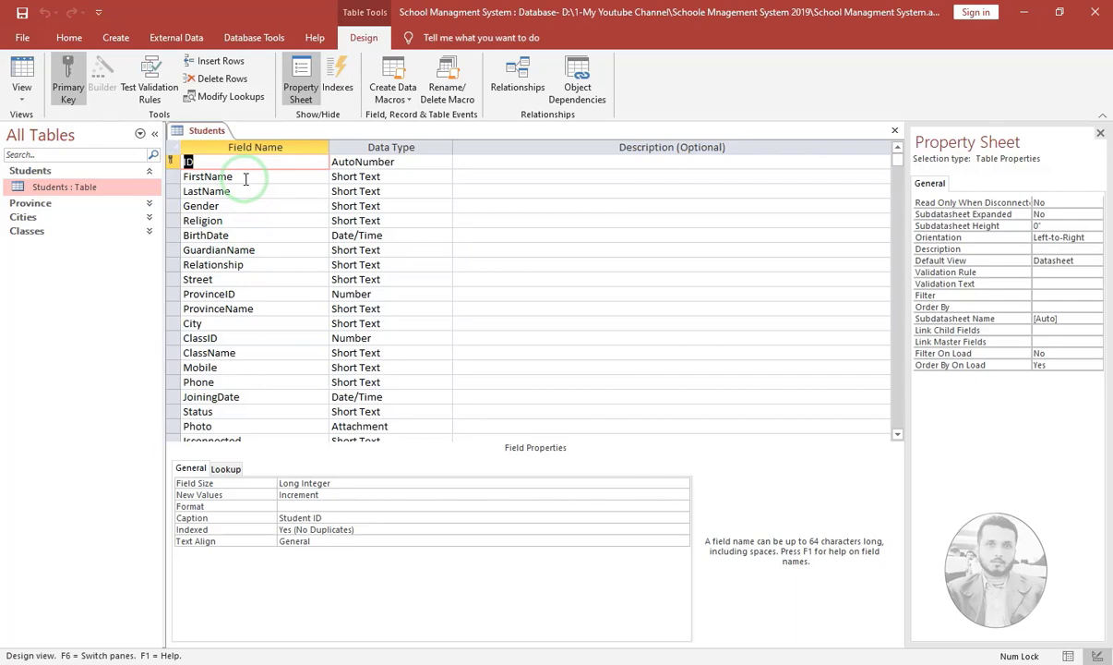
click(323, 506)
click(311, 518)
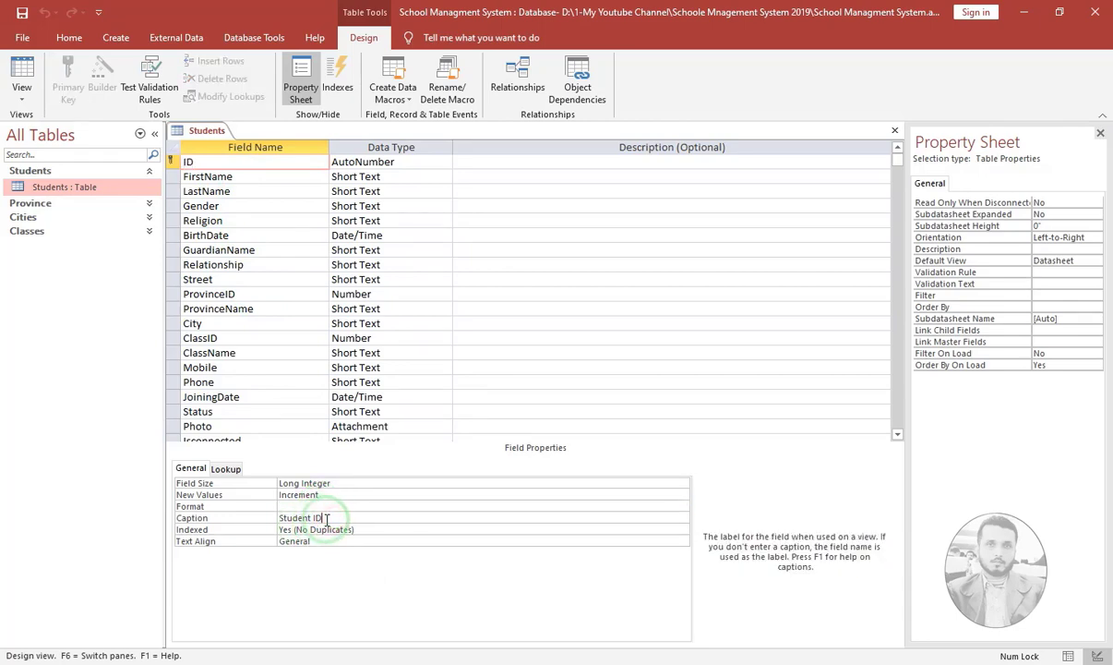
click(222, 178)
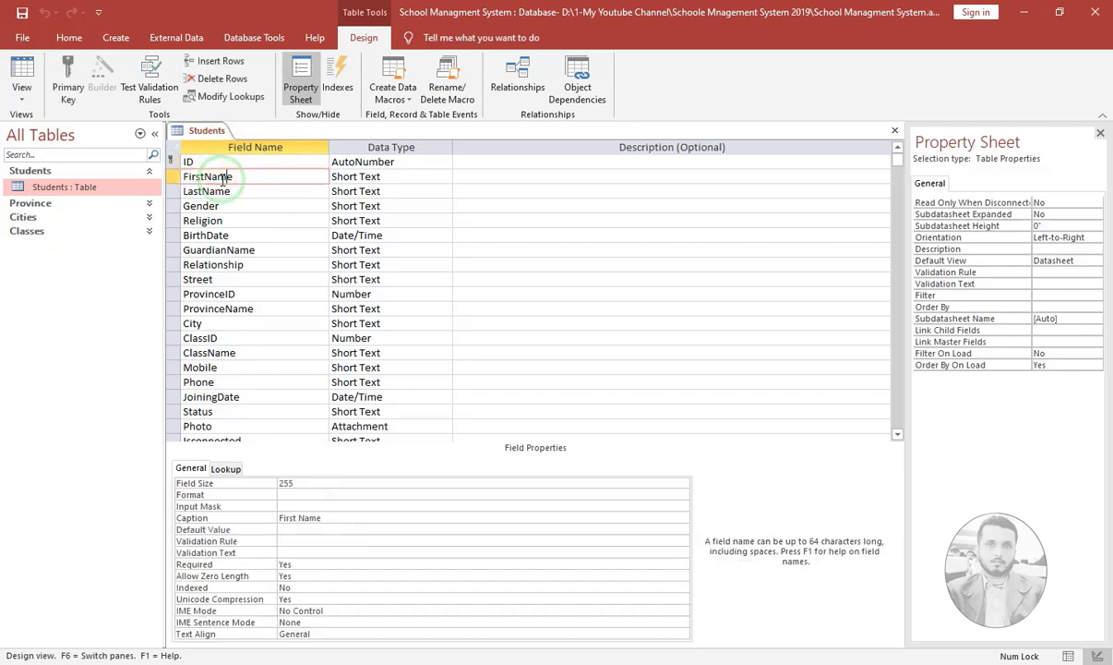
click(206, 192)
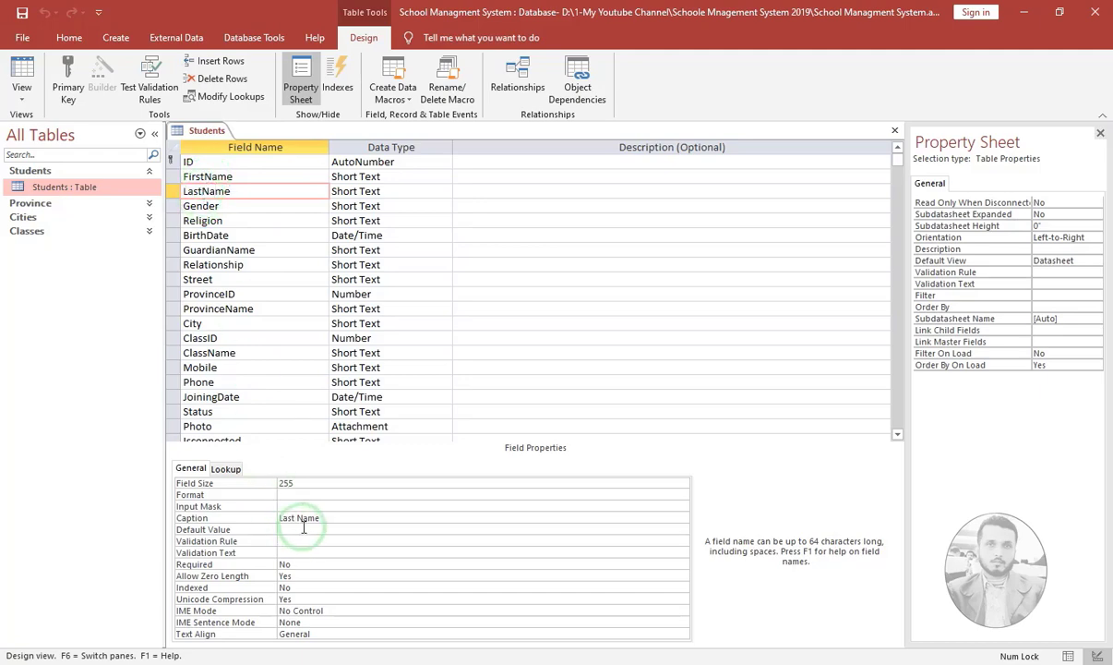
click(268, 303)
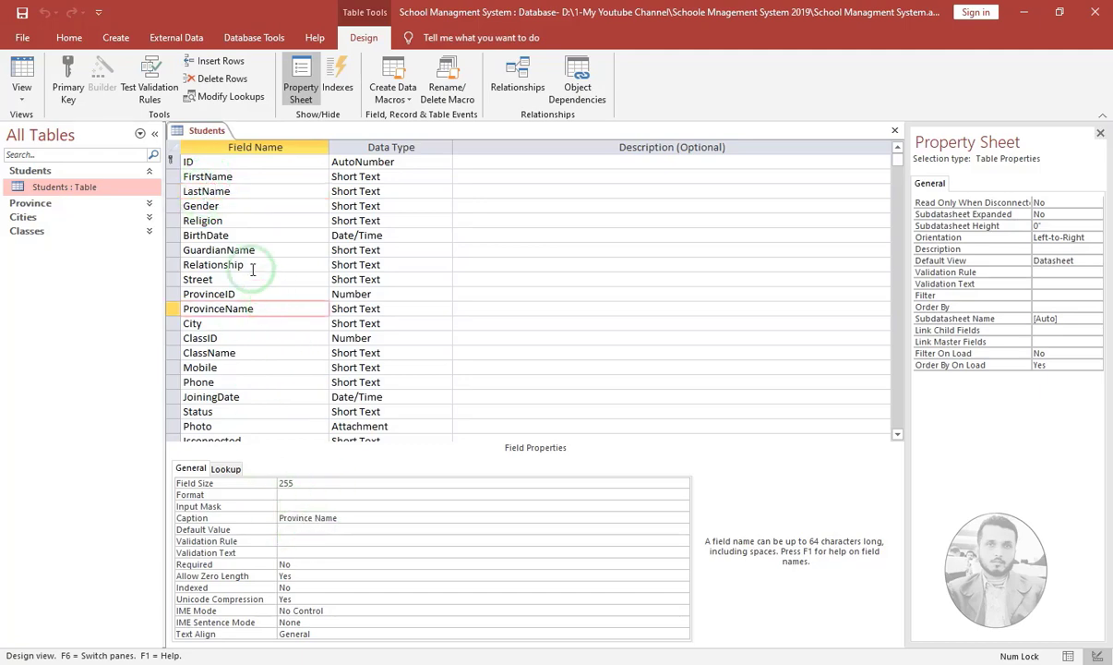
- Review the field properties of Session and LeaveAllowed in the Students table design
scroll(274, 352, down, 3)
scroll(274, 351, down, 1)
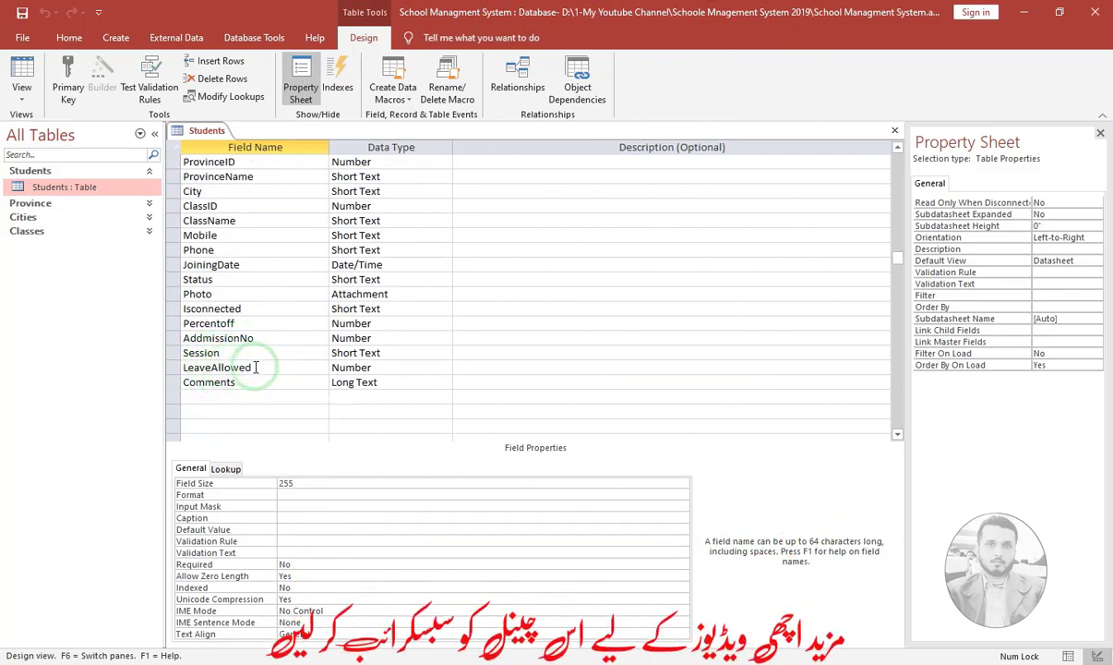
click(227, 352)
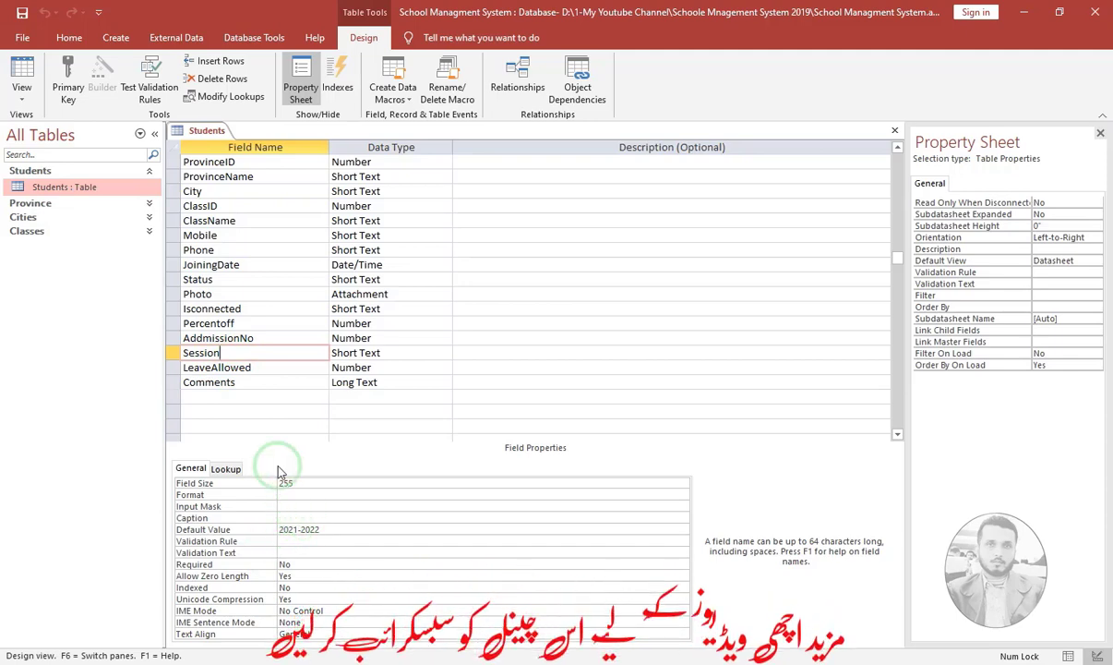
click(229, 369)
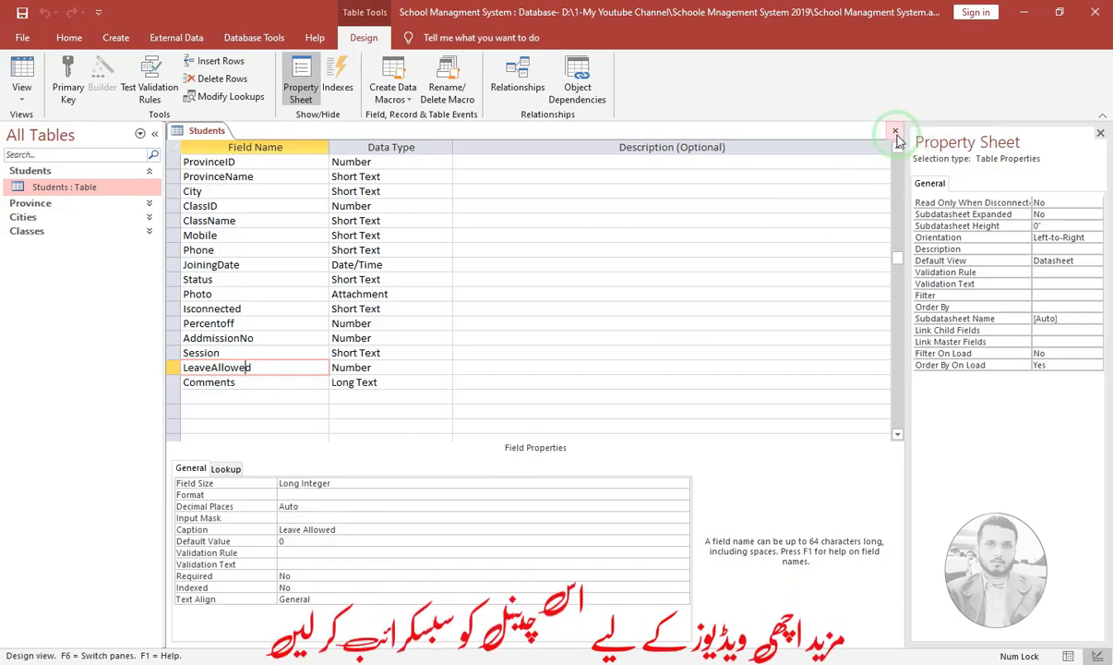
- Compare the Students datasheet's first column heading with the ID field's caption in Design View, and close the table
click(22, 79)
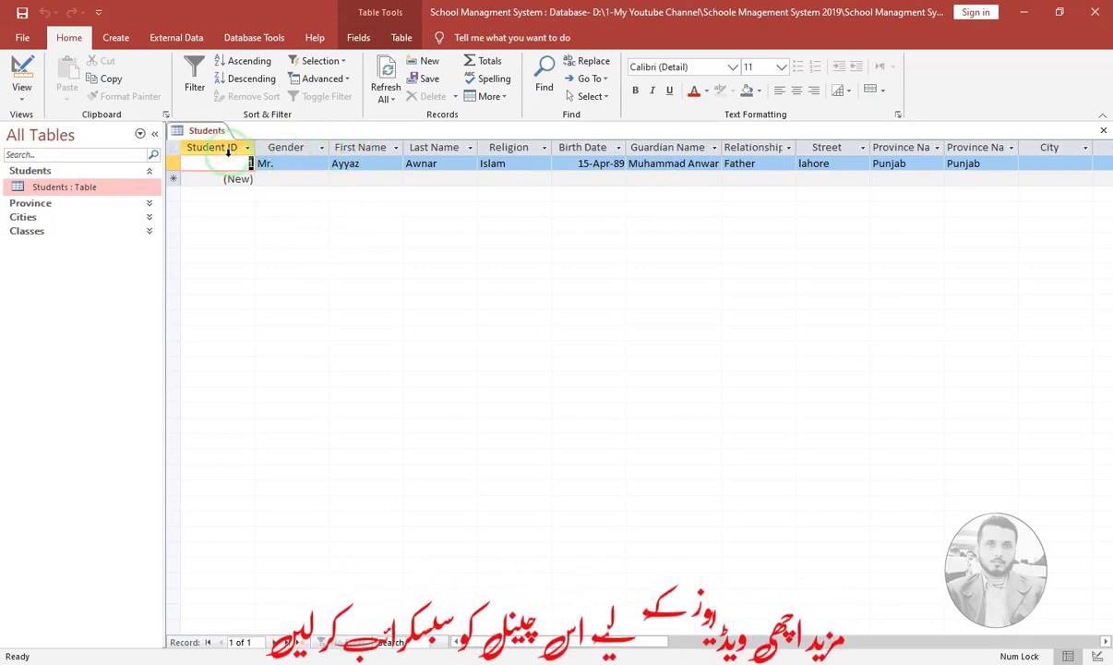
click(22, 76)
scroll(224, 162, up, 3)
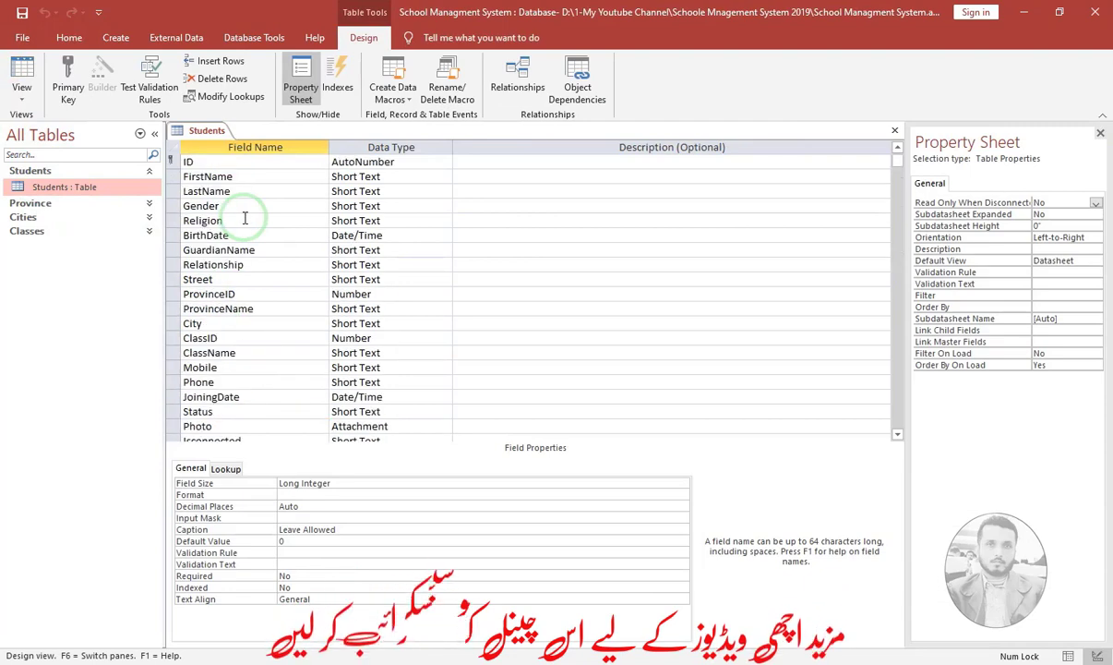
click(227, 162)
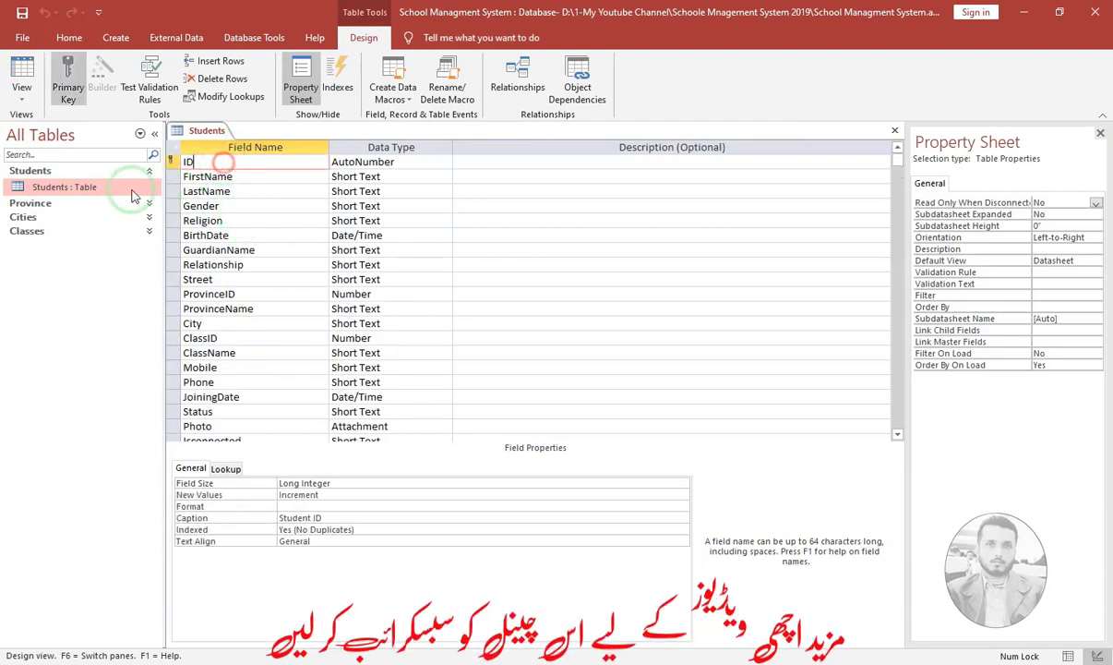
click(21, 75)
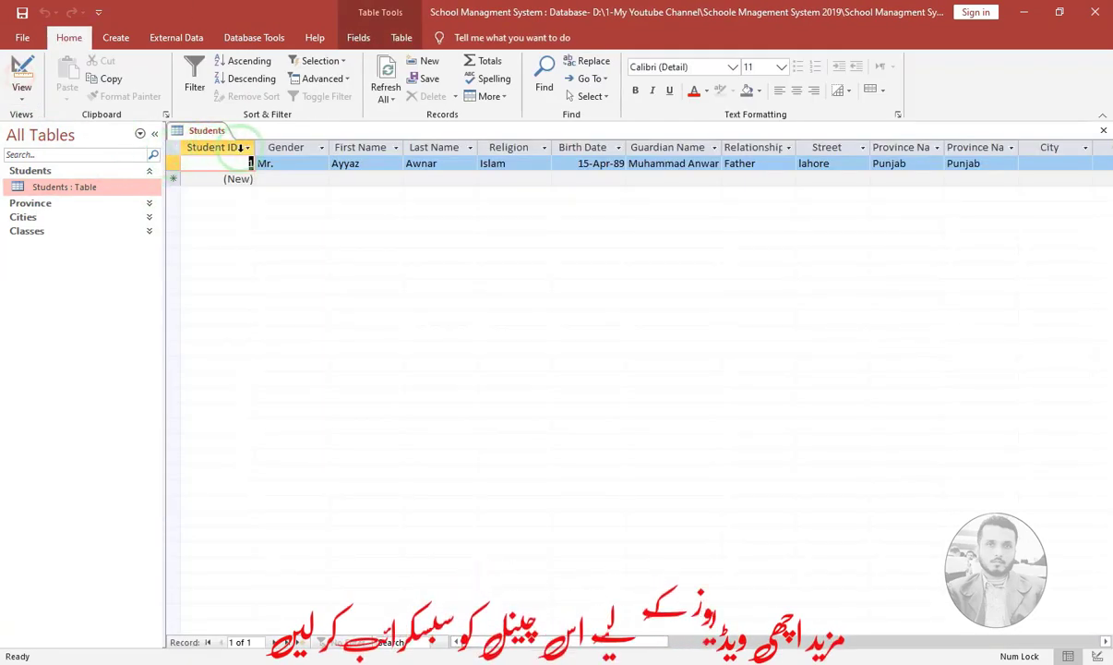
click(22, 74)
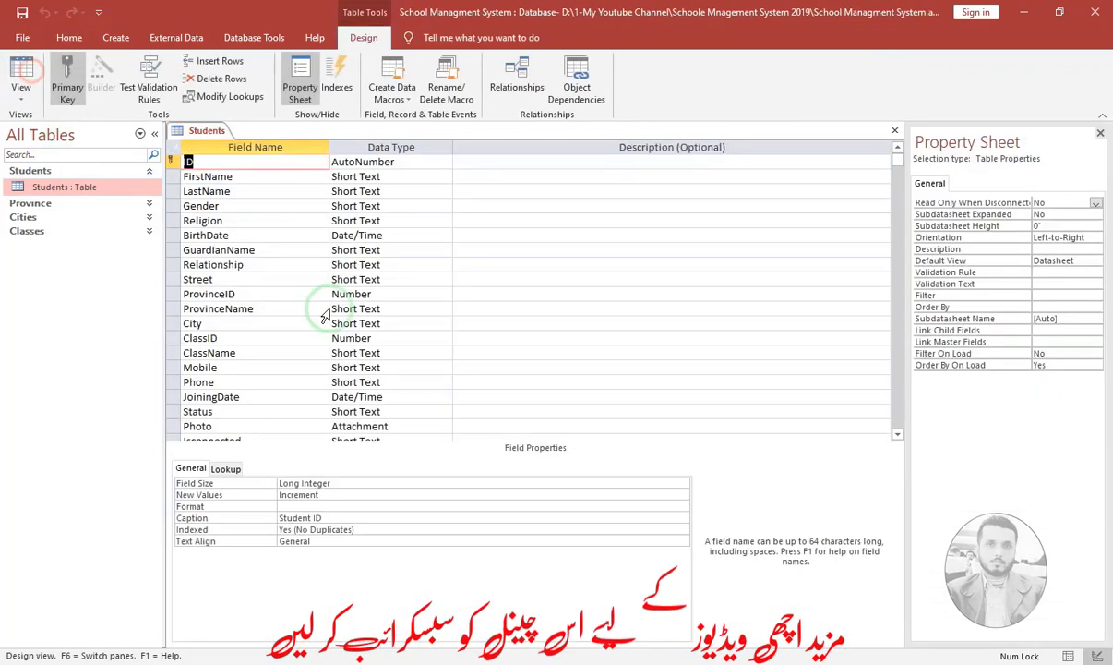
click(319, 518)
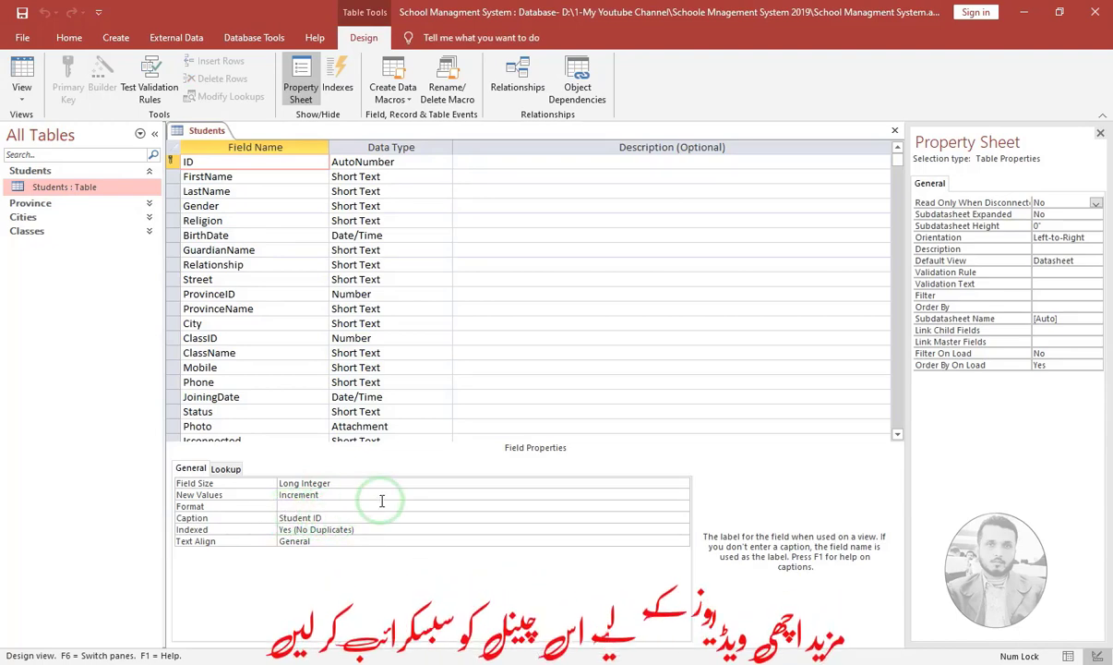
click(891, 132)
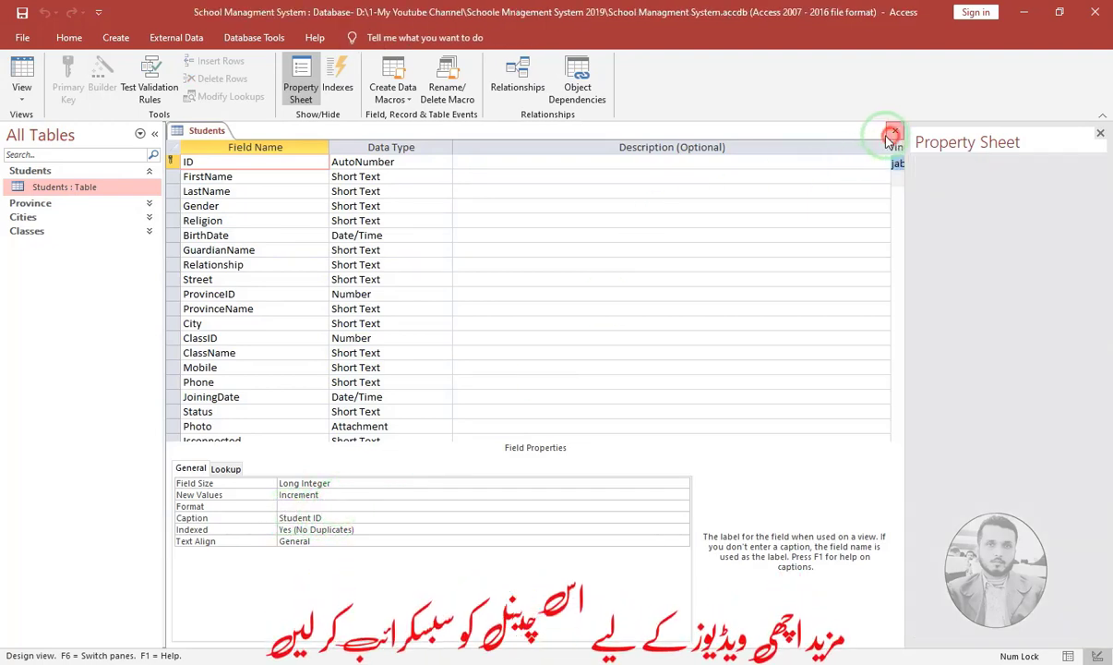
- Create a new query in Design View
click(112, 41)
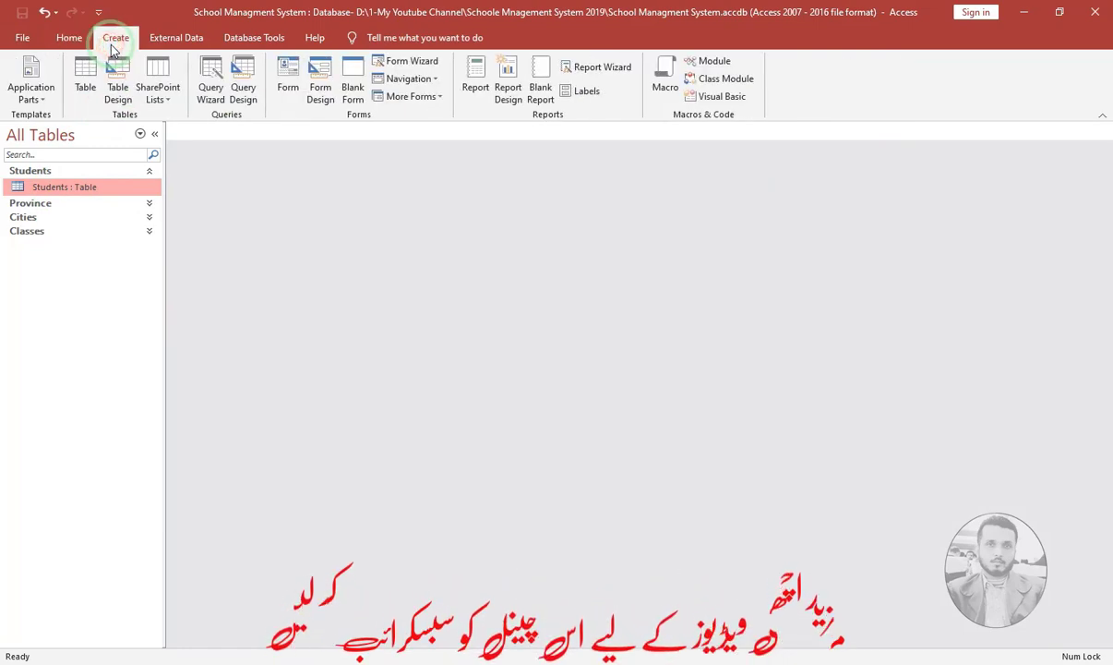
click(212, 104)
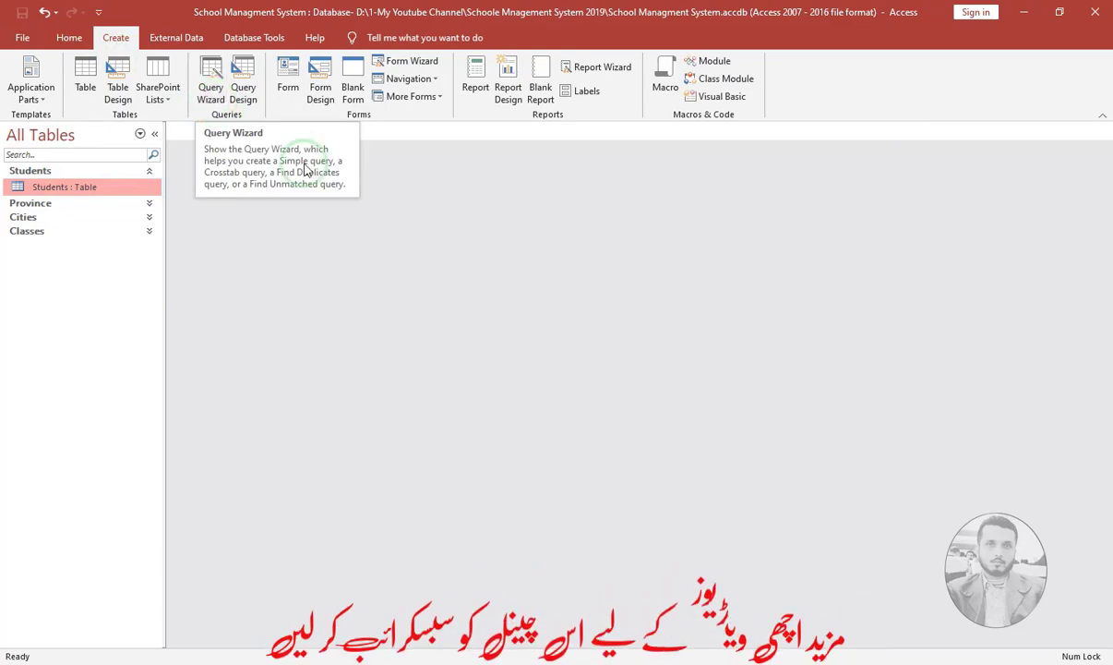
click(243, 87)
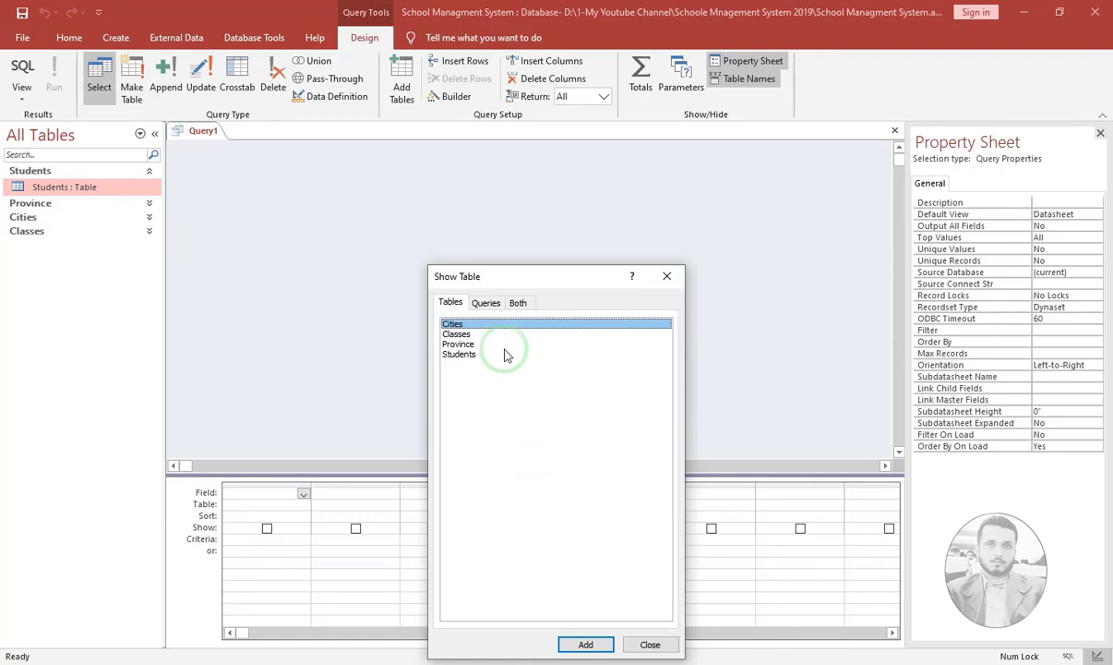
- Add the Cities and Students tables to the query from the table list, and remove both from the design
double_click(456, 326)
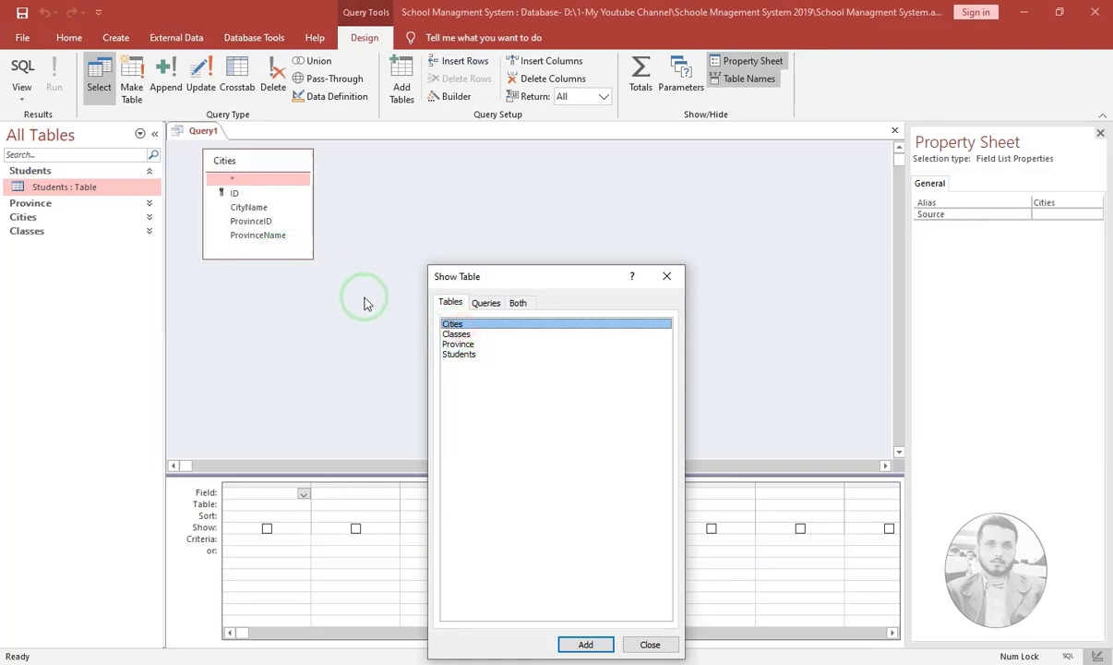
click(452, 354)
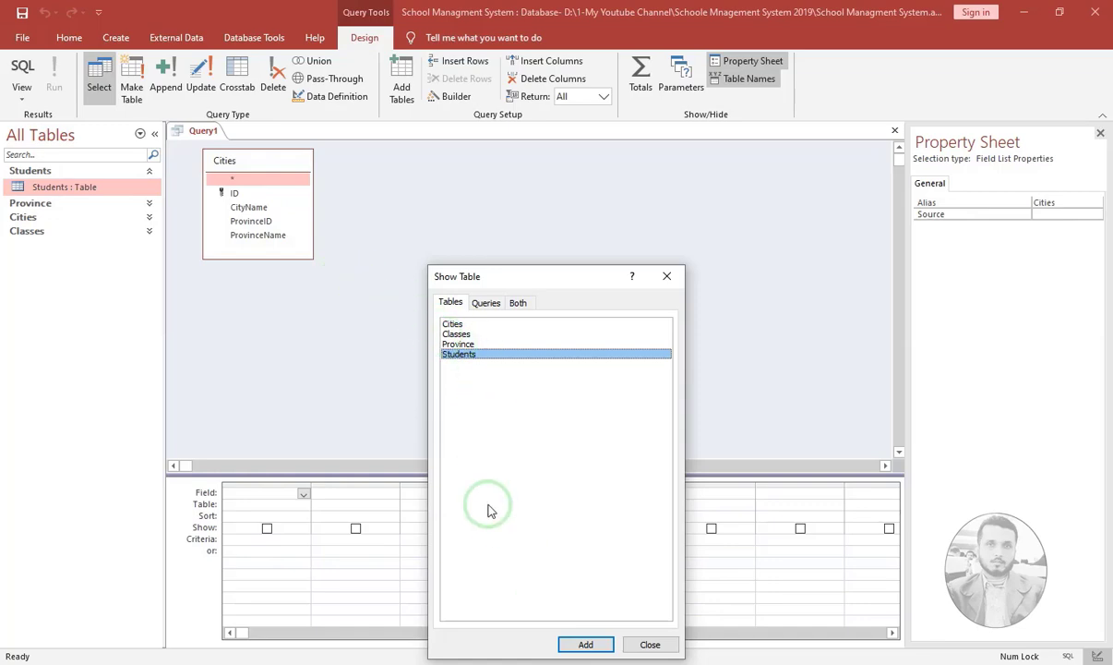
click(586, 643)
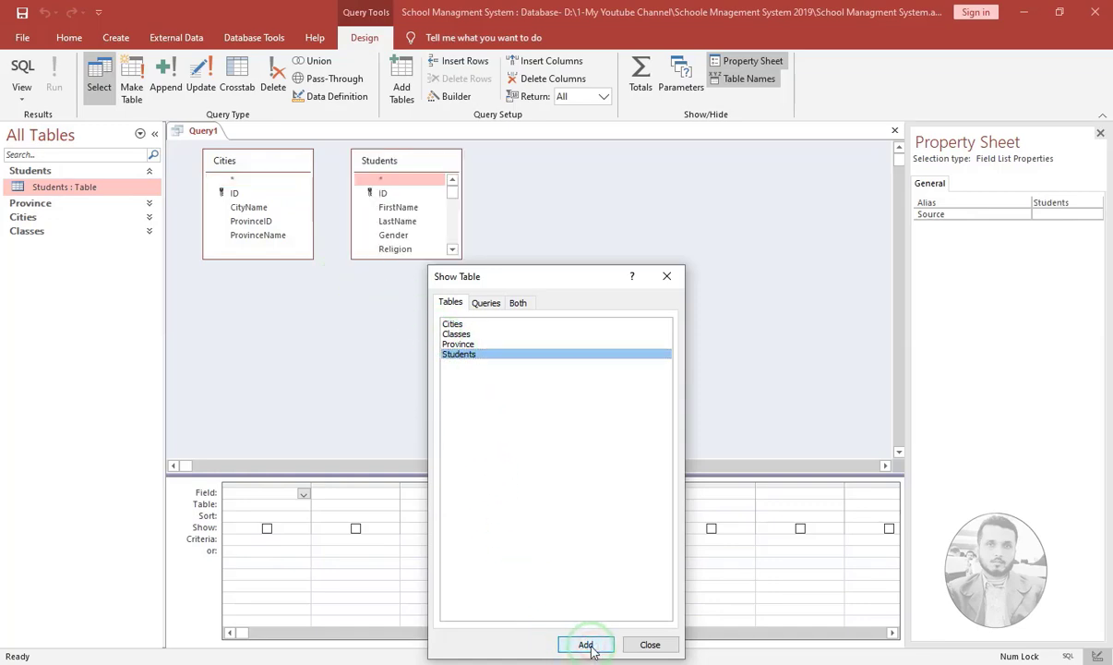
click(636, 644)
click(375, 159)
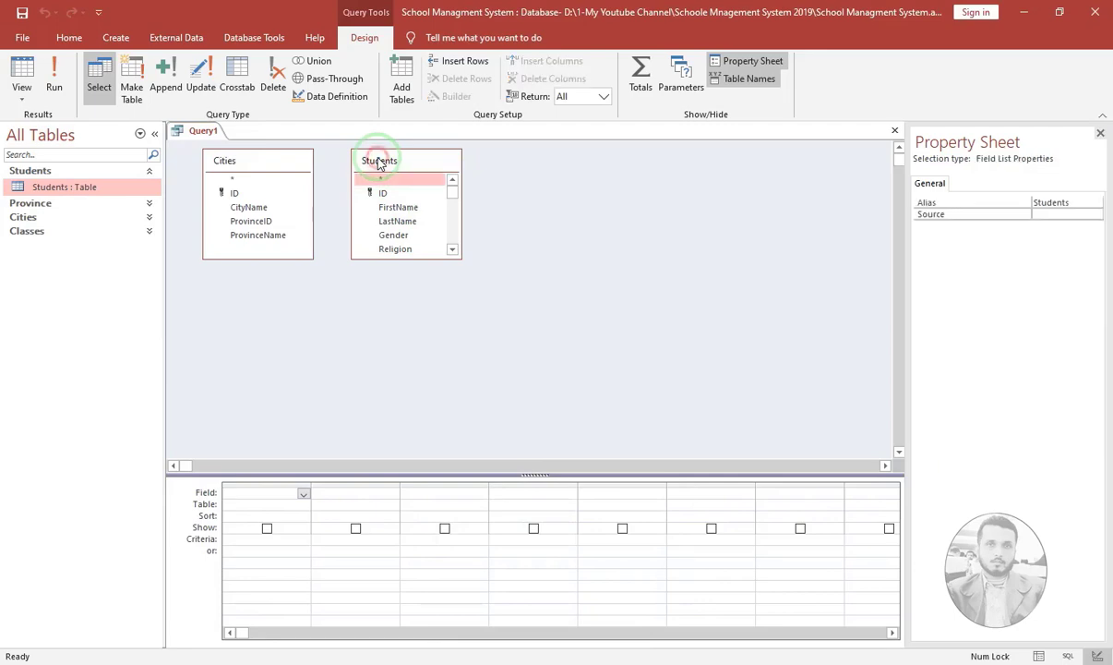
key(Delete)
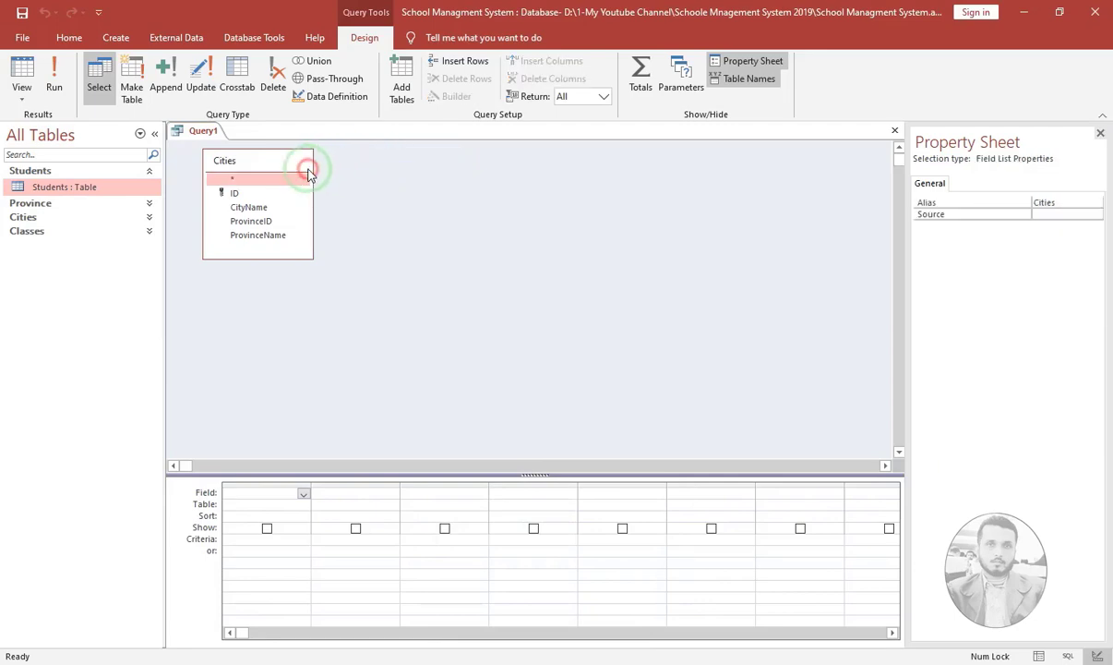
key(Delete)
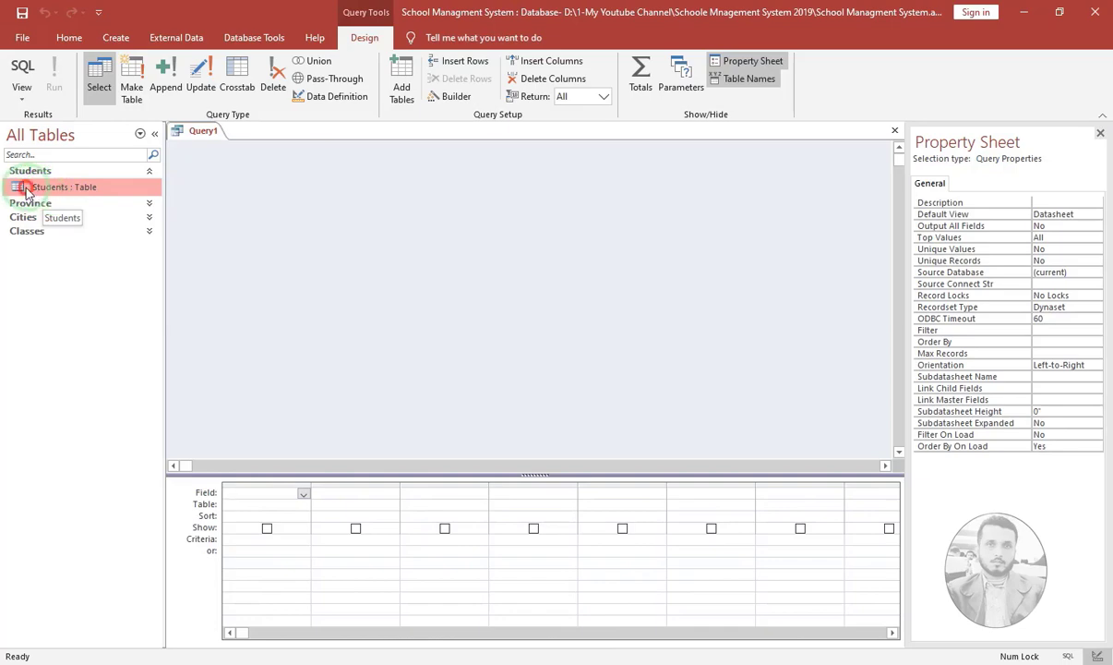
- Add the Students table to the query from the object list, lengthen its field list and reposition it
drag(26, 189, 300, 173)
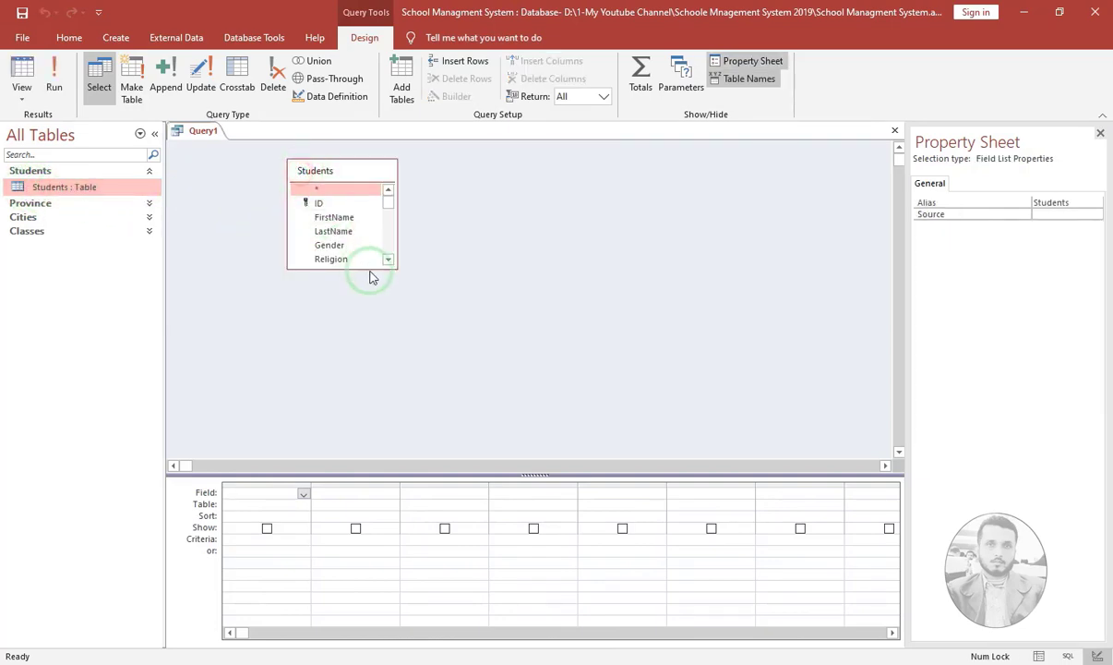
drag(392, 265, 412, 445)
click(339, 191)
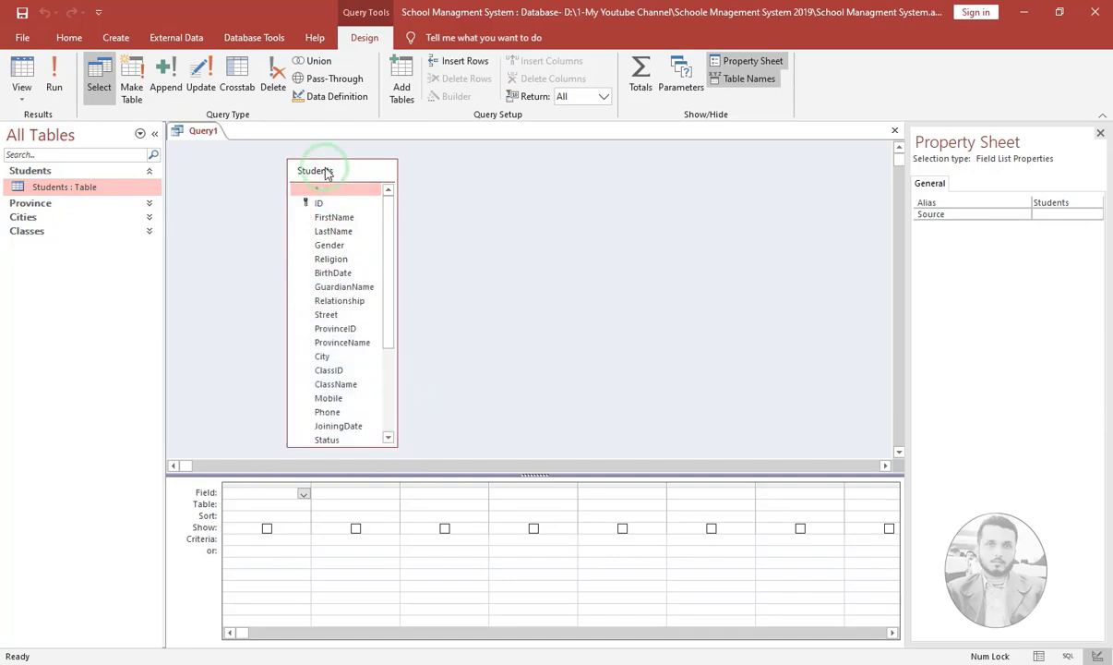
drag(326, 172, 245, 164)
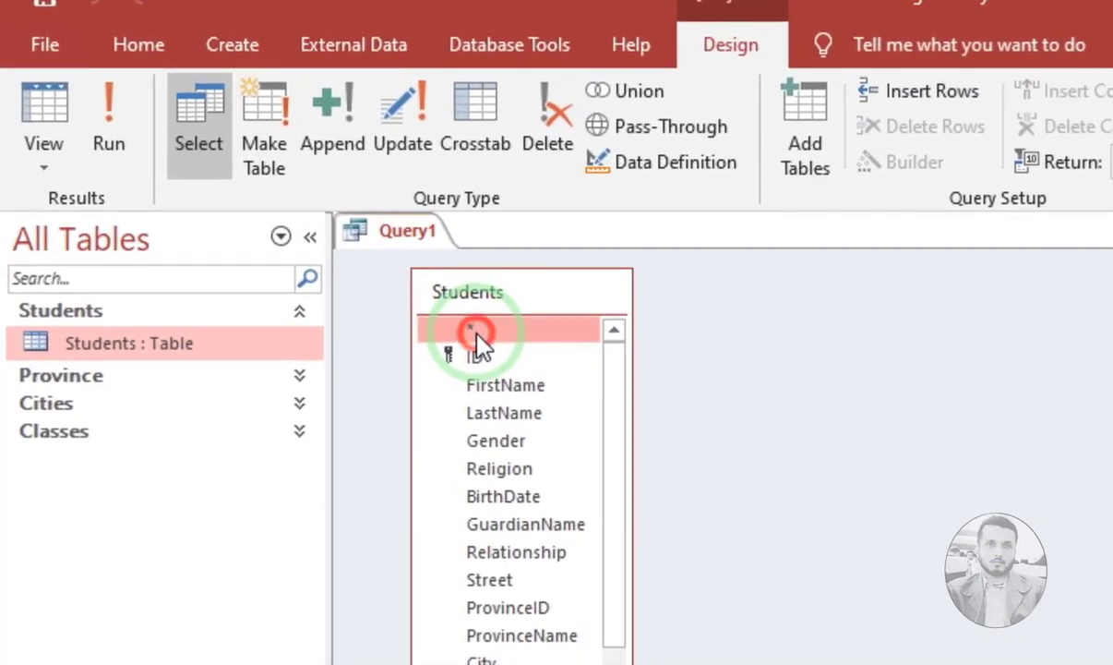
- Add all Students fields to the query grid with the asterisk entry, and delete that column again
double_click(476, 335)
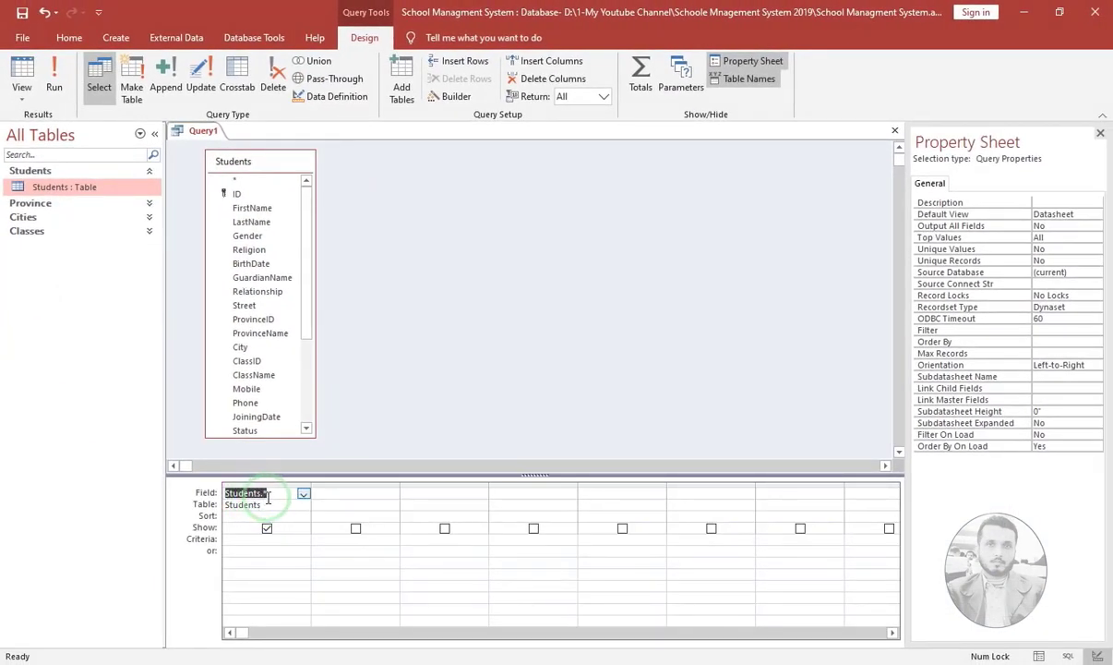
click(267, 485)
key(Delete)
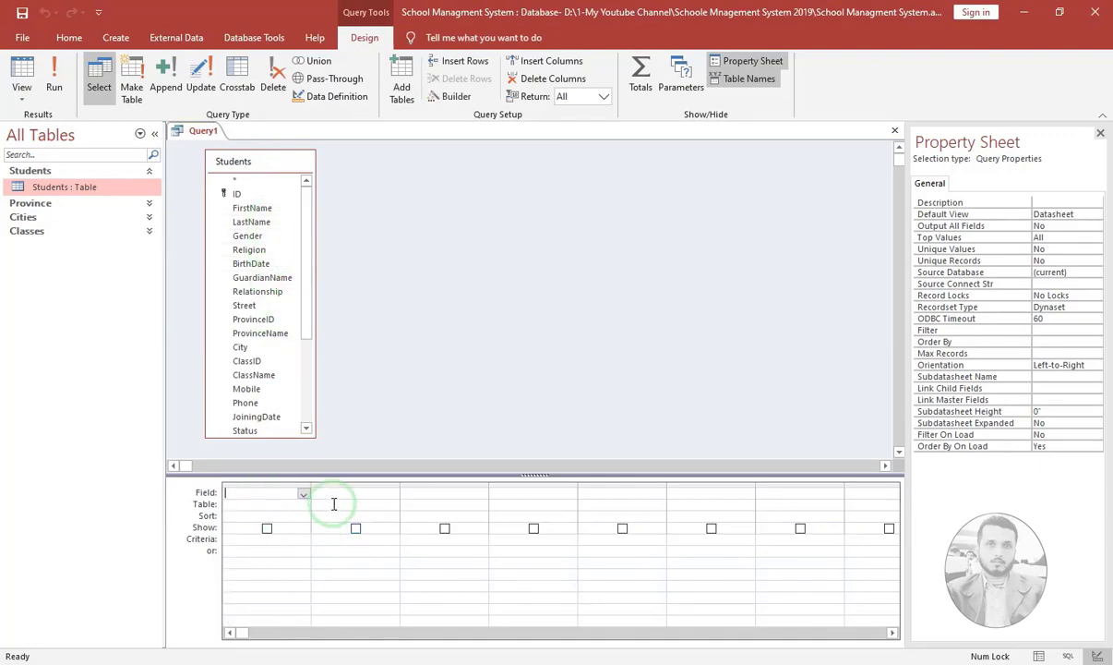
- Add the ID, FirstName and LastName fields to the query grid, and delete these three columns again
click(235, 197)
drag(235, 203, 238, 493)
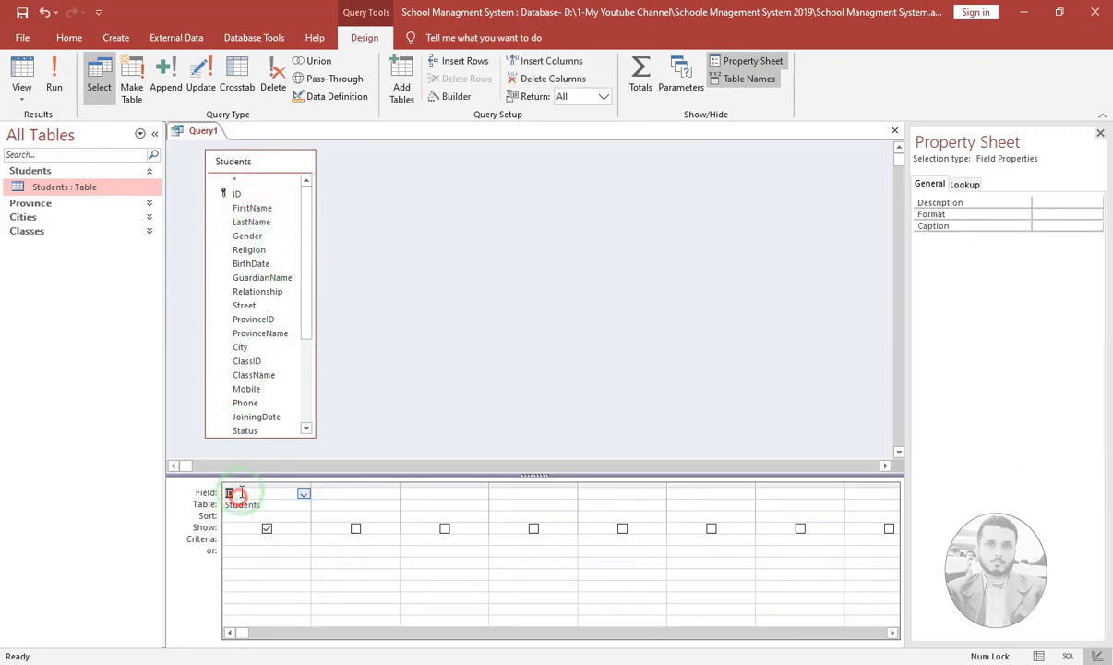
double_click(252, 208)
click(251, 223)
double_click(251, 222)
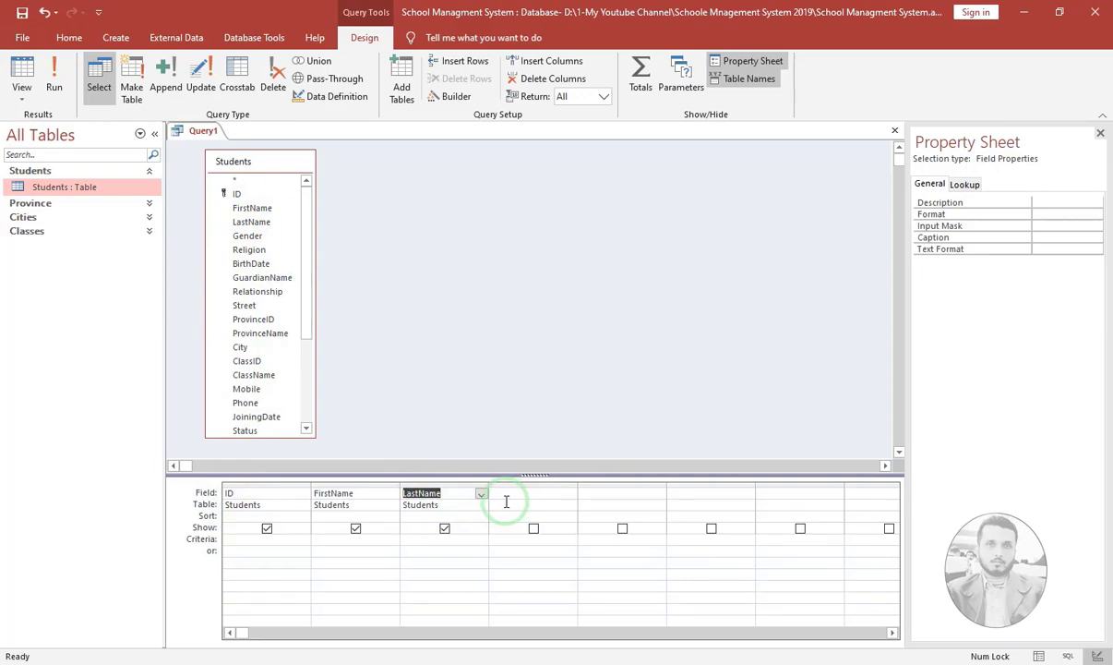
click(251, 235)
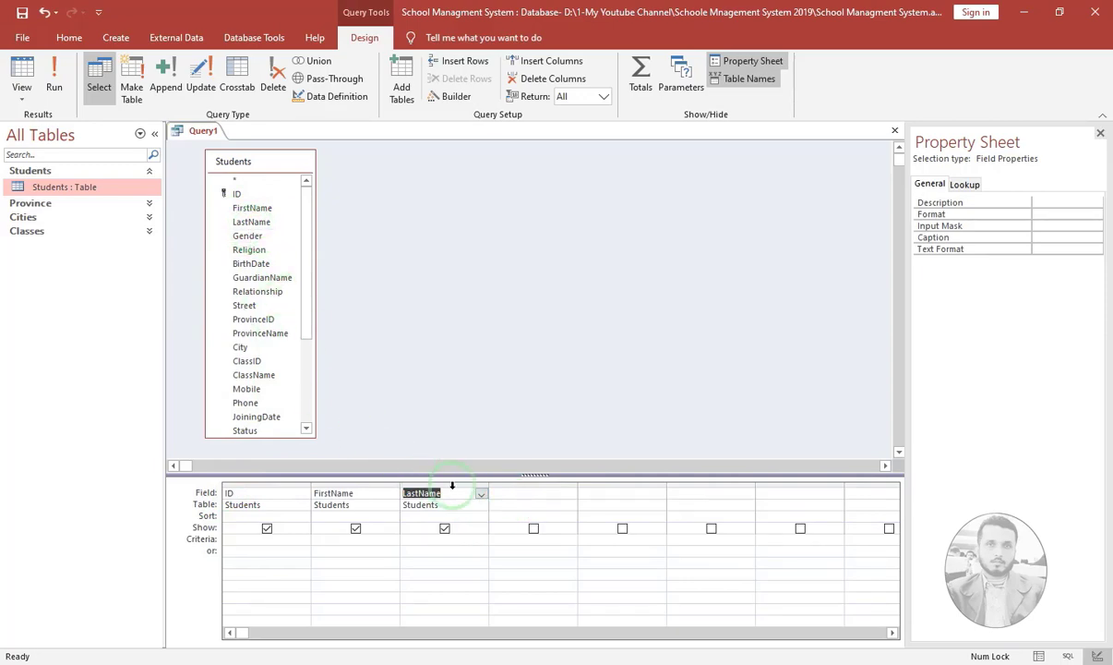
drag(438, 481, 194, 460)
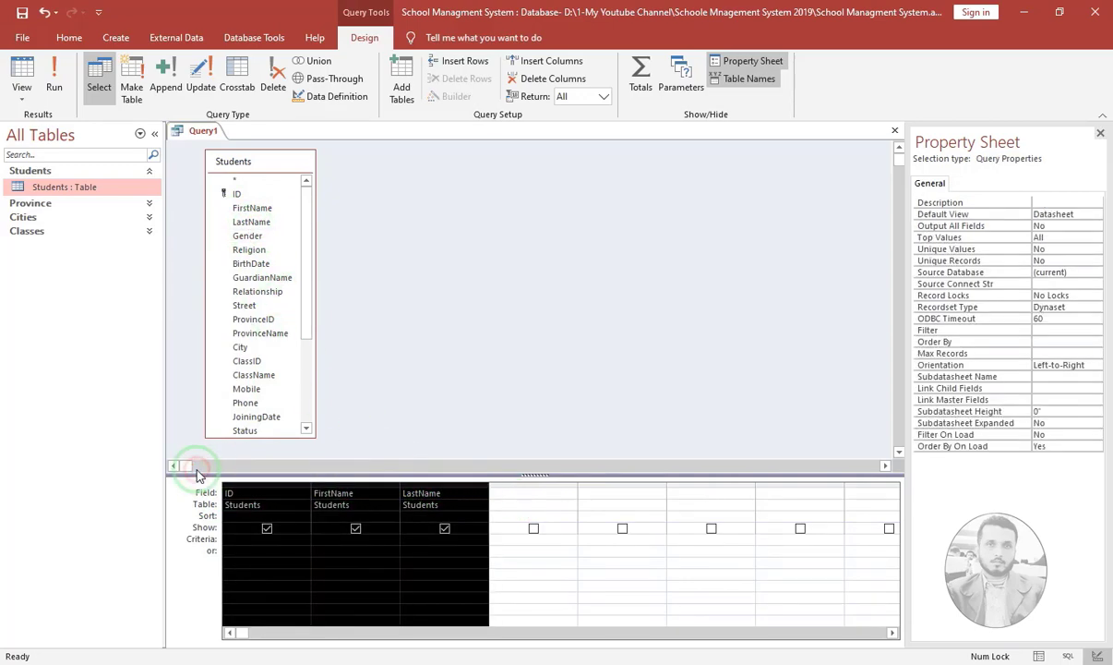
key(Delete)
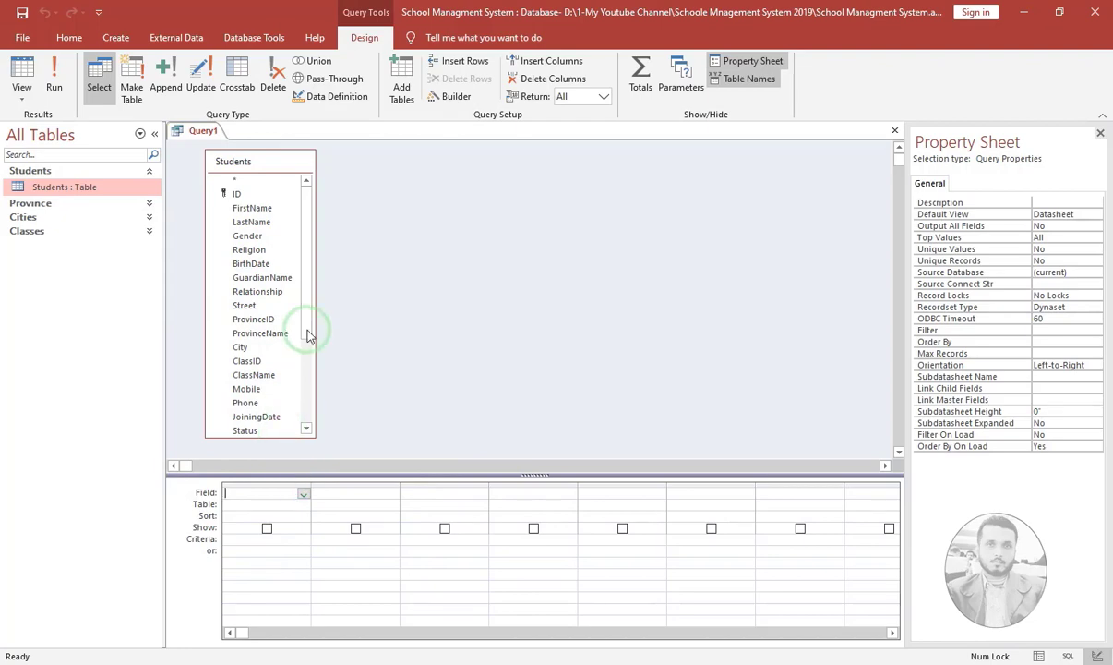
- Add all Students fields to the query grid with the asterisk entry, and save the query as StudentExtended
double_click(233, 178)
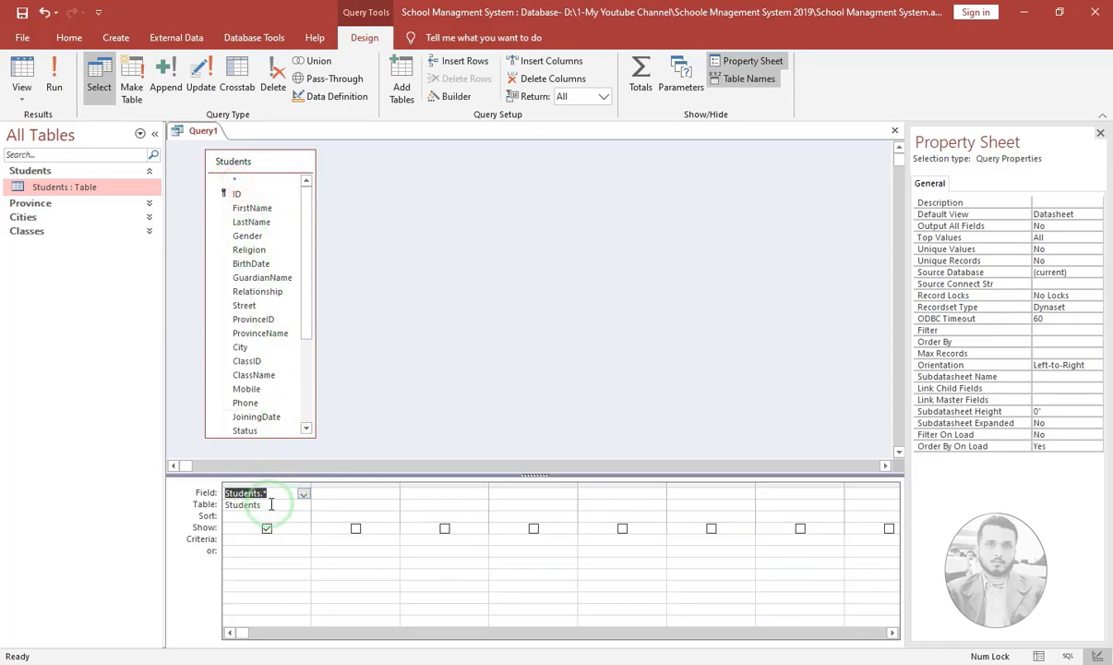
click(23, 14)
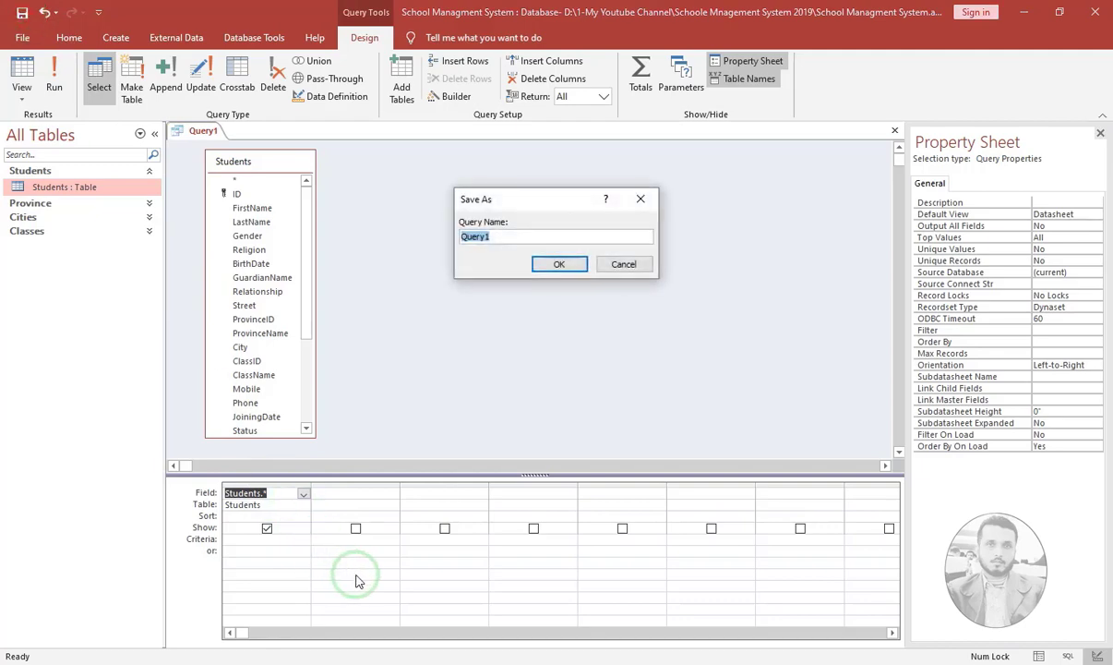
text(StudentExtended)
key(Return)
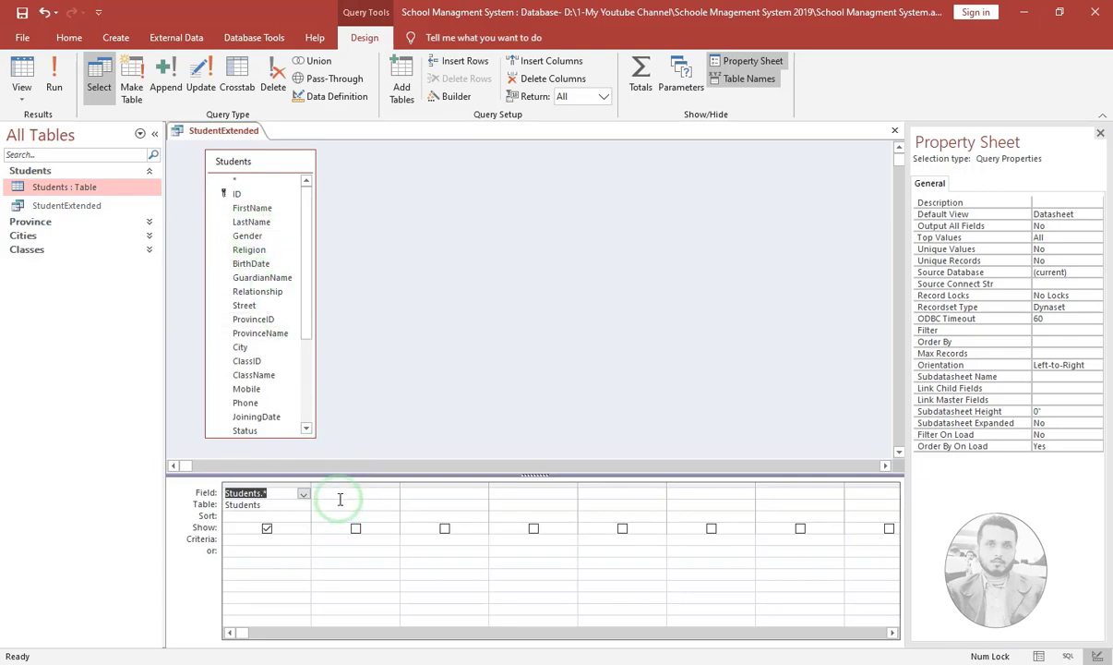
- Widen the second grid column and enter the calculated field StudentName: [firstname] & " " & [LastName]
click(339, 498)
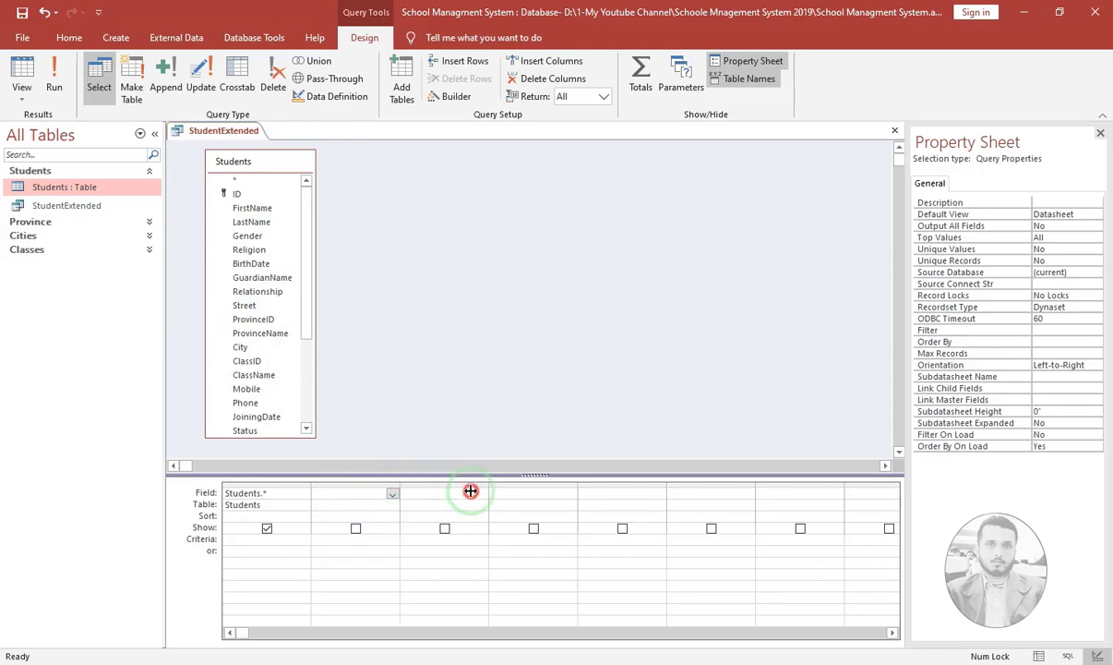
drag(576, 500, 573, 501)
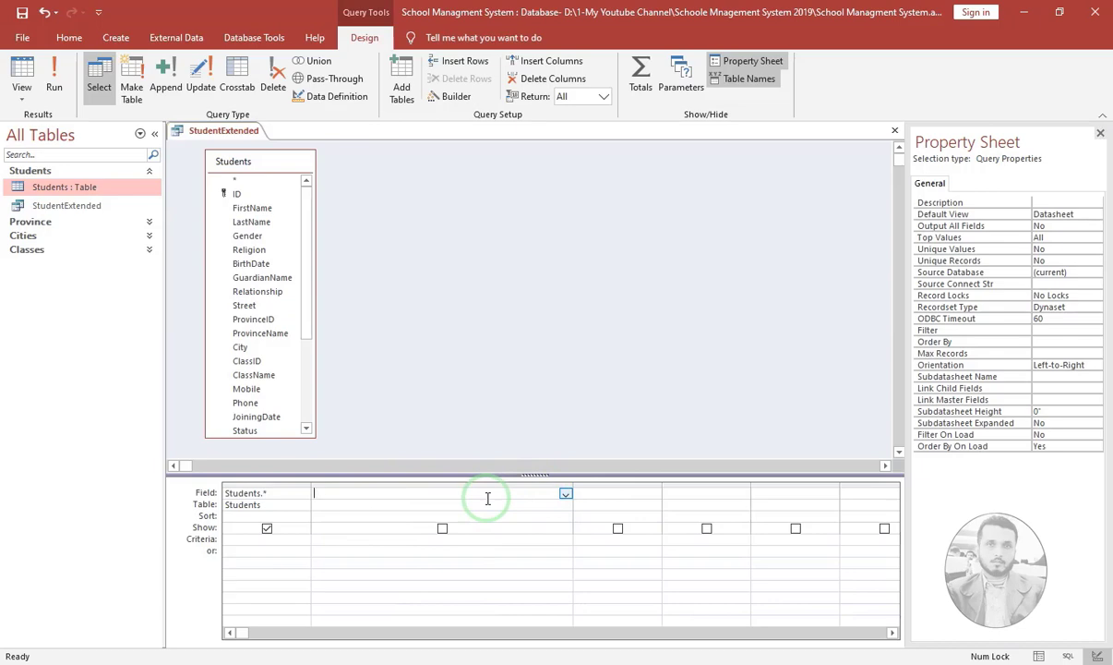
text(StudentName: [firstname)
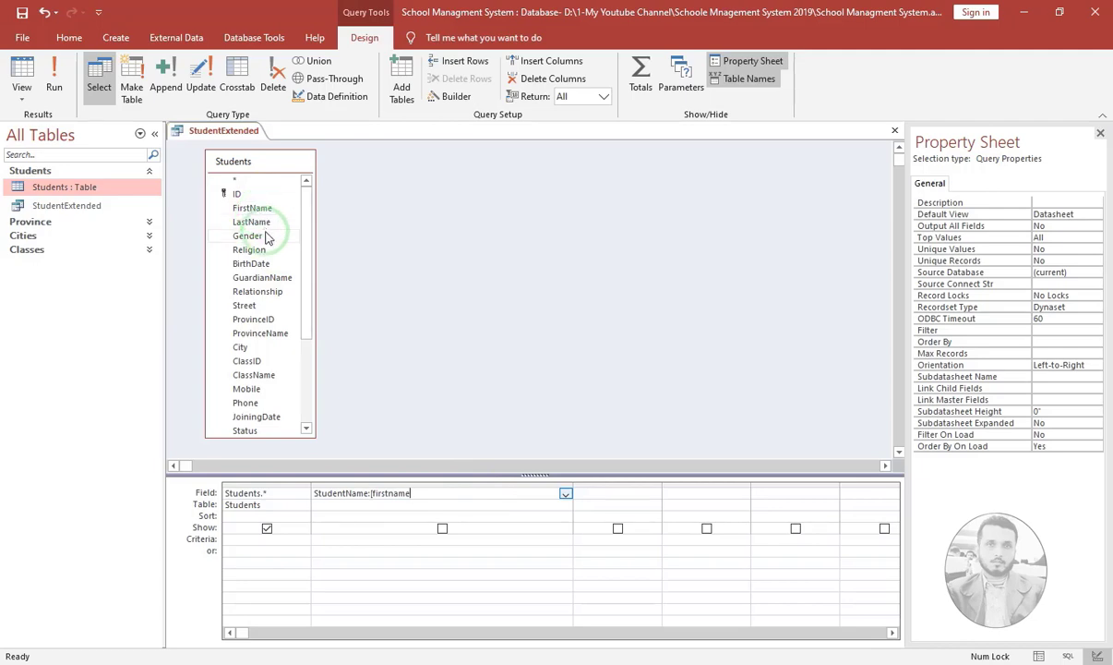
text(]&" "&[LastName])
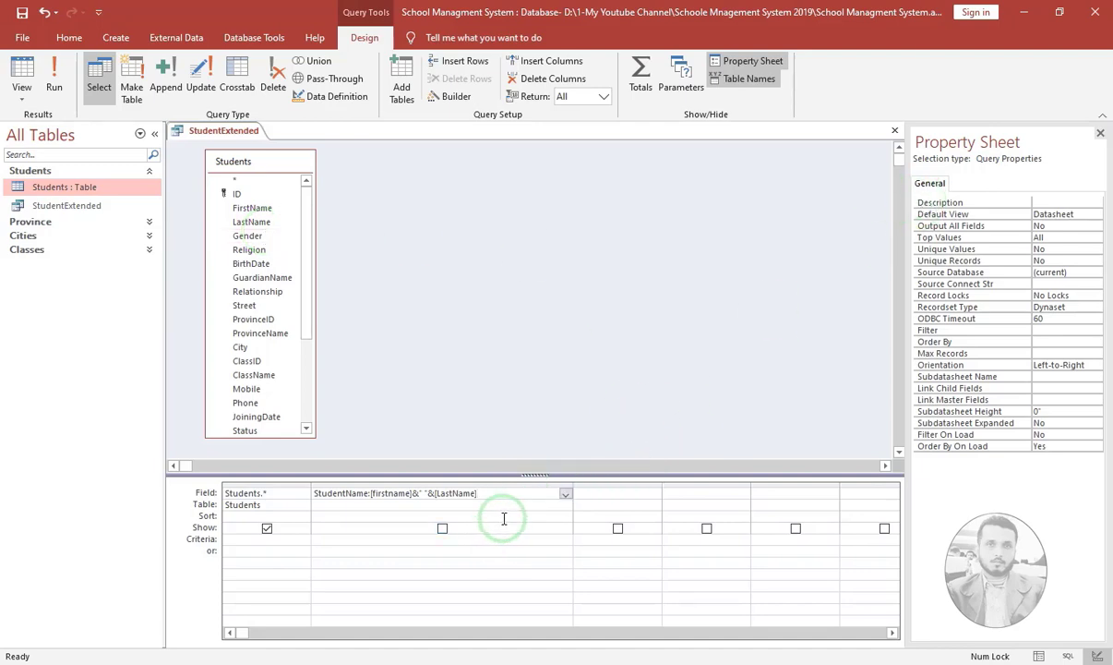
key(Tab)
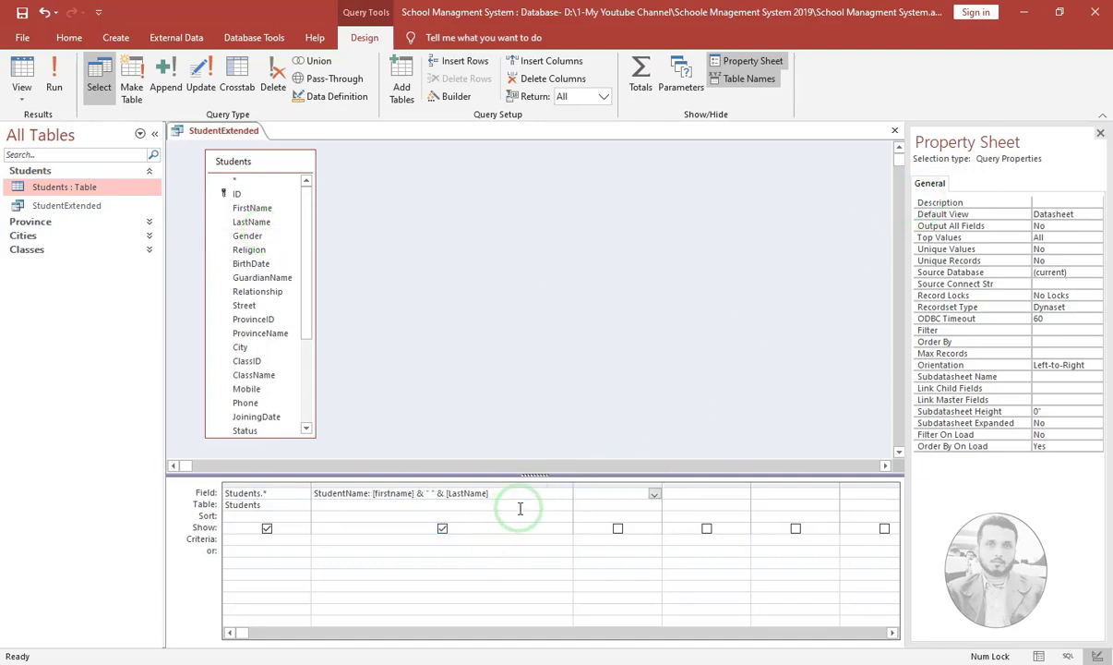
- Set the caption of the StudentName calculated field to Student Name
click(513, 495)
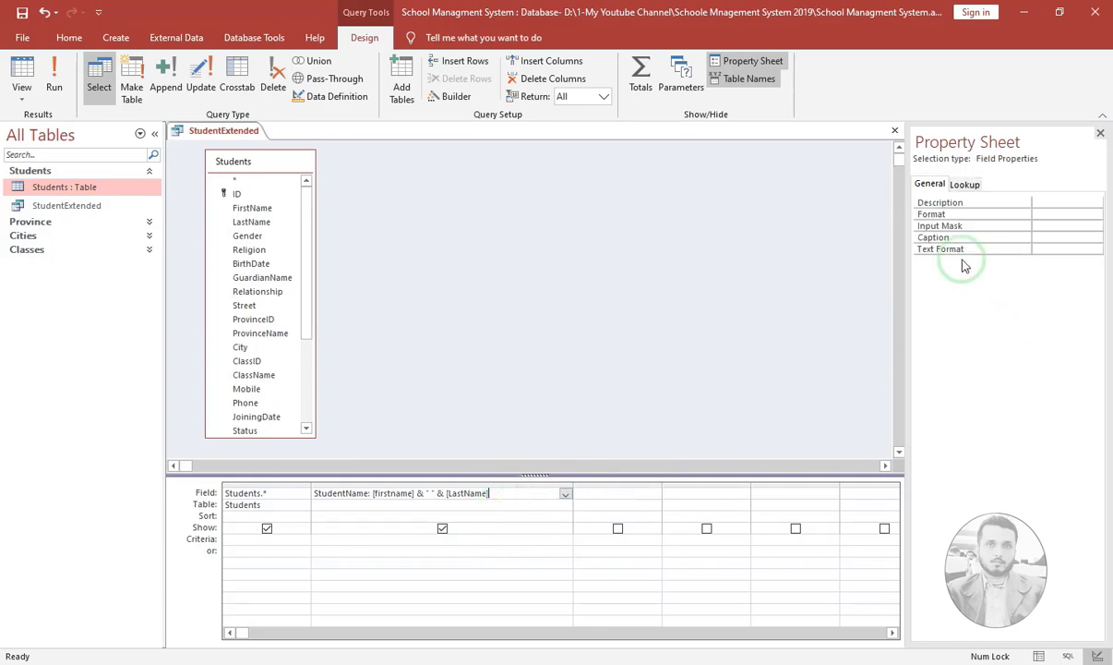
click(1004, 237)
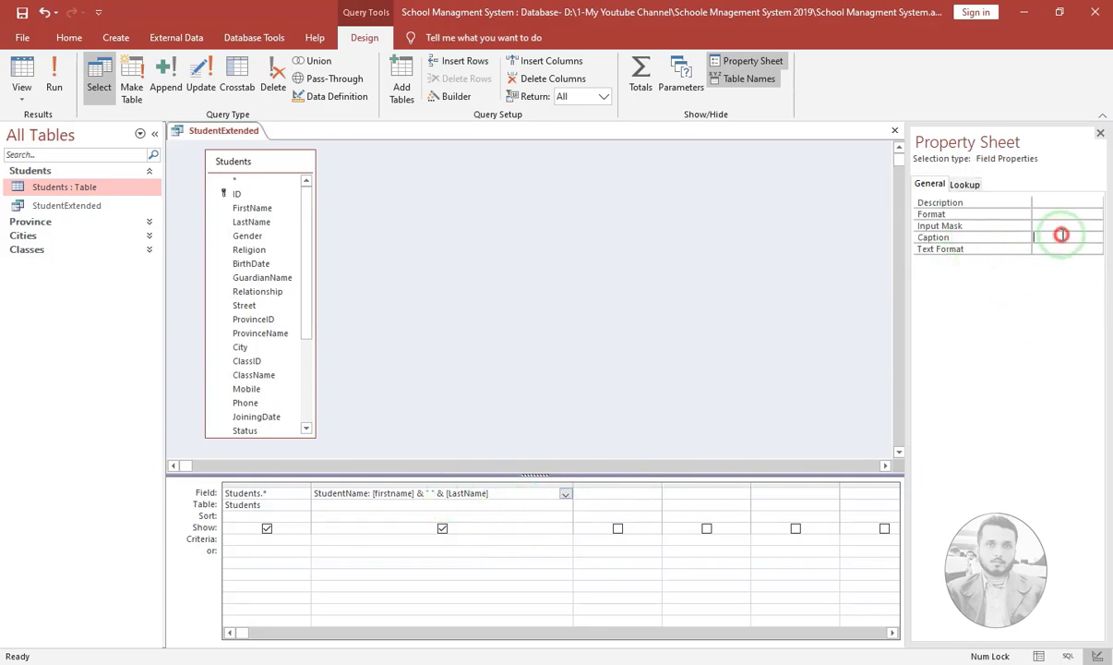
text(Name)
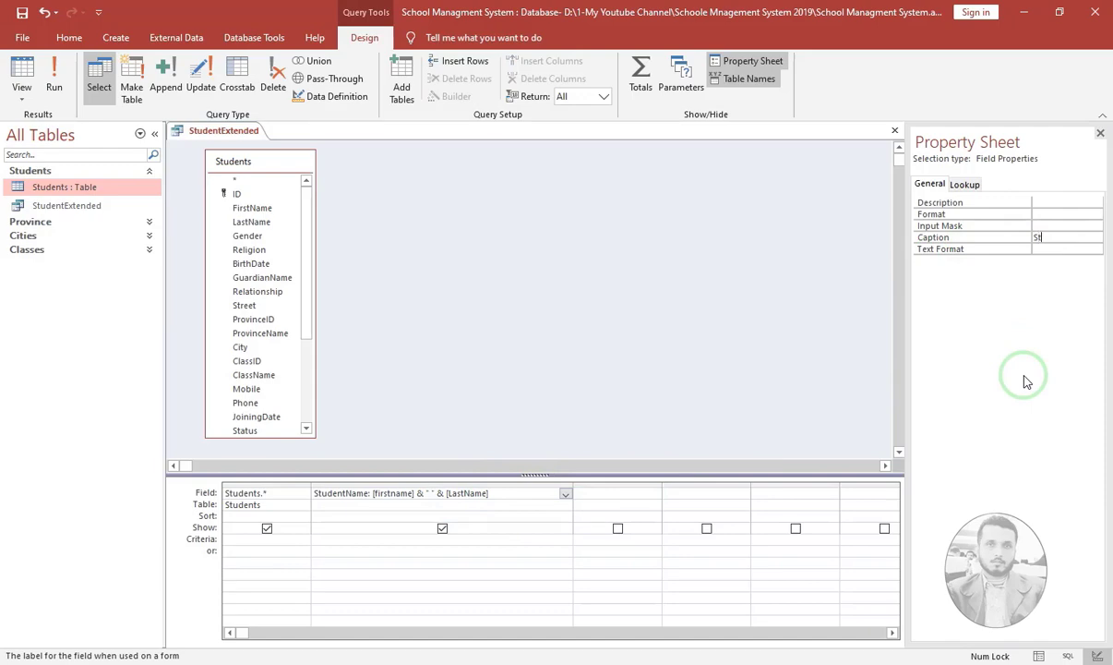
- Widen the third grid column and enter the calculated field Title: IIf([Gener]="Mr.","Male","Female")
click(557, 494)
drag(596, 486, 767, 487)
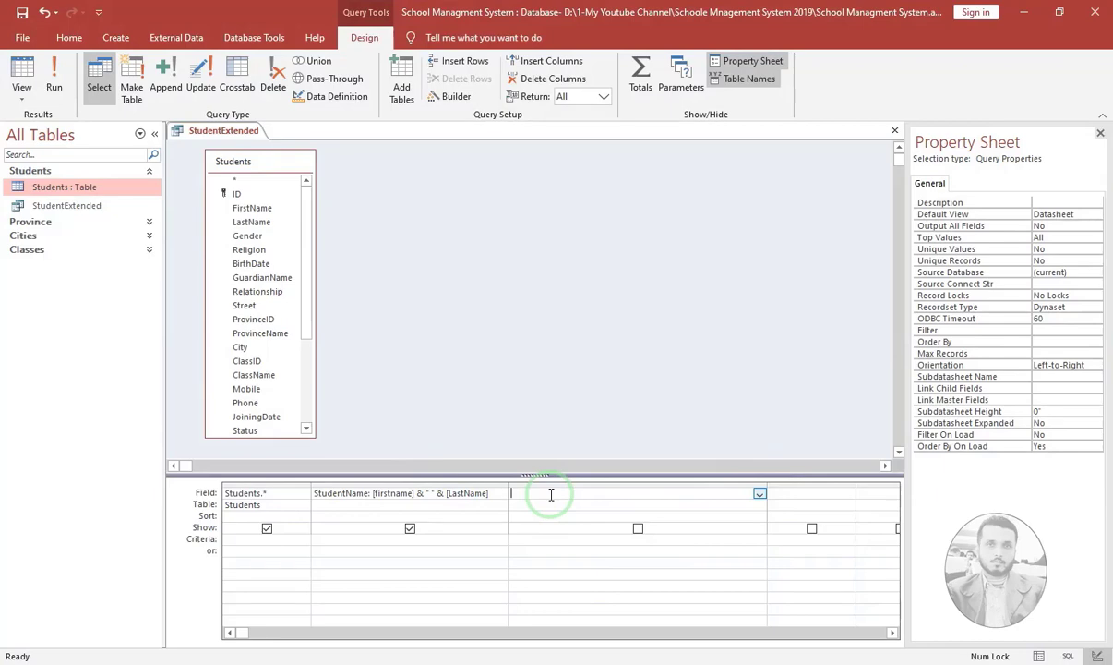
text(Title:)
text(iif)
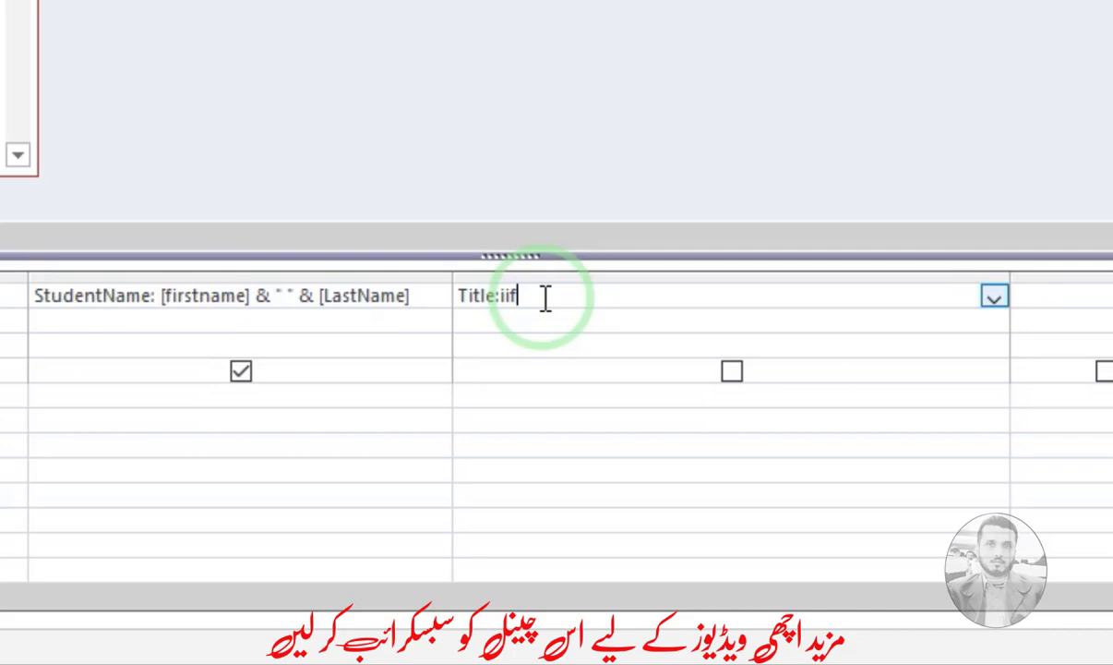
text(()
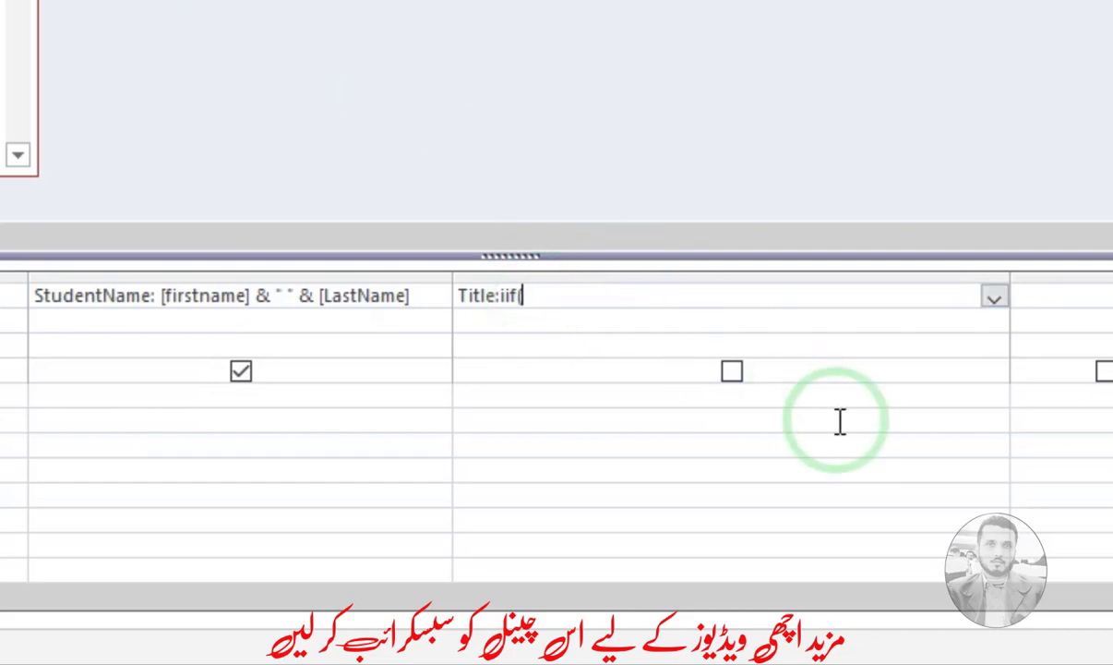
text([Gener)
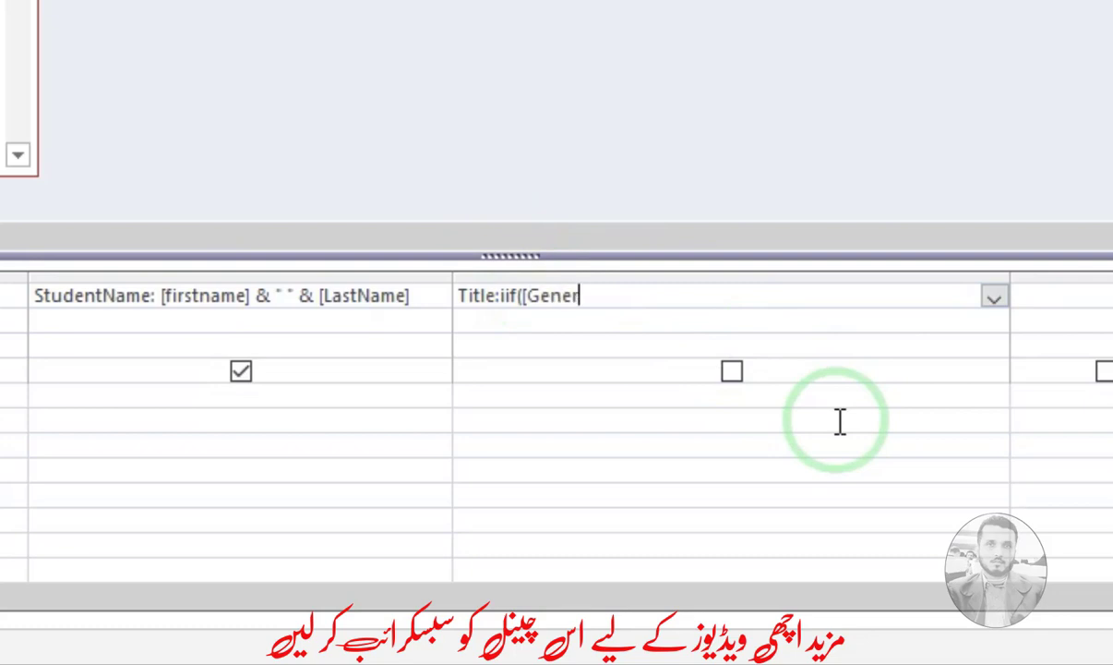
text(]="Mr.",)
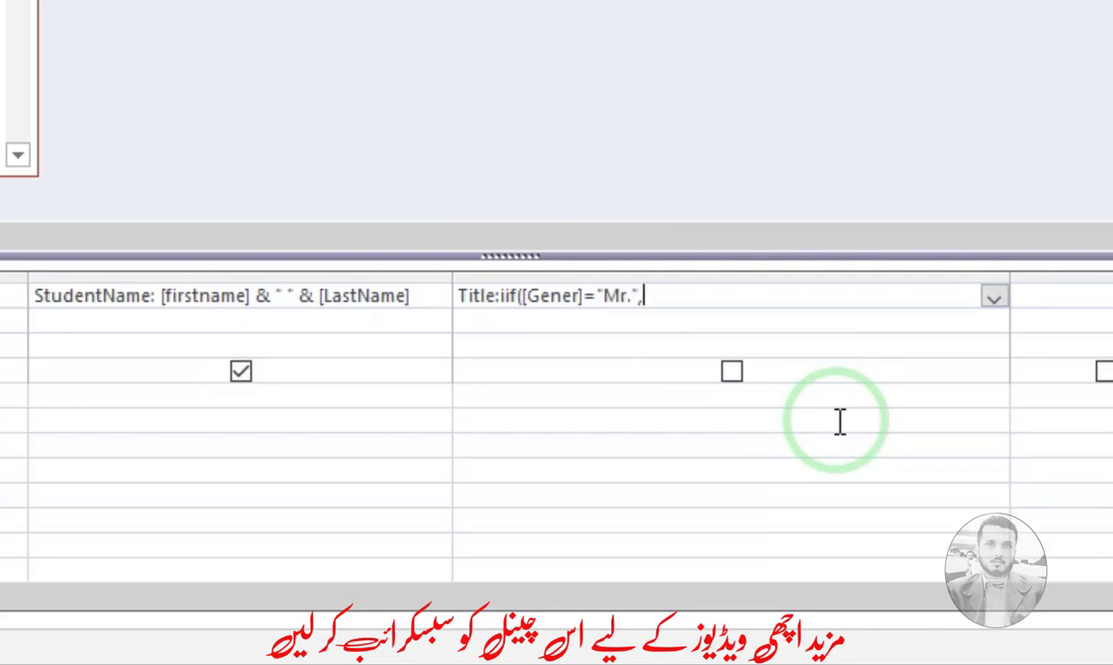
text("Male",)
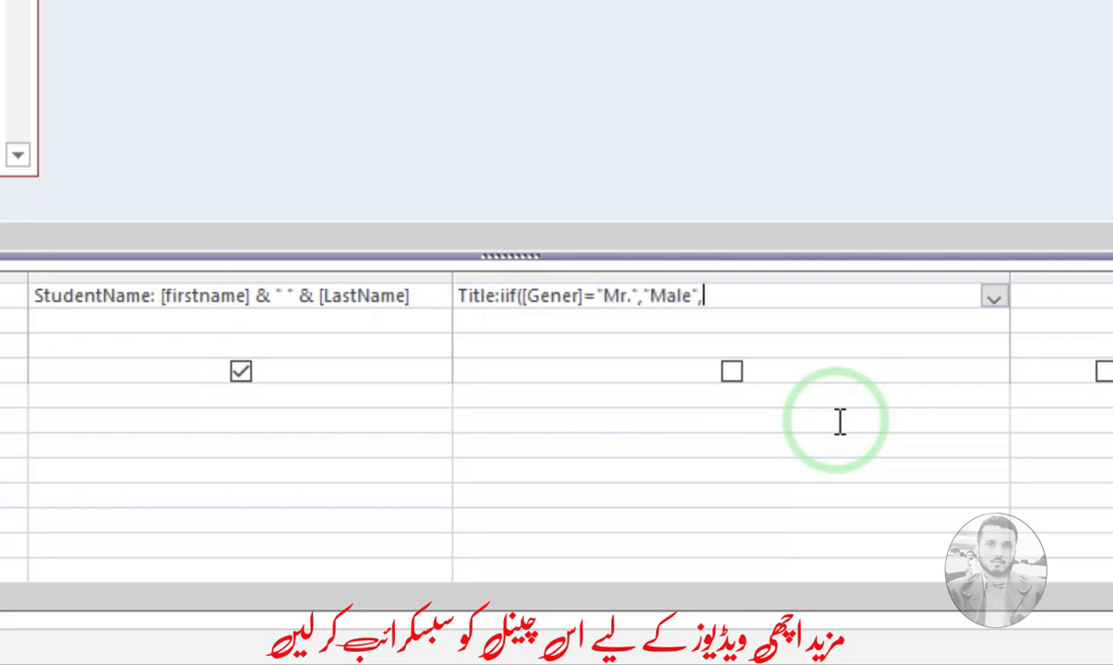
text("Fema)
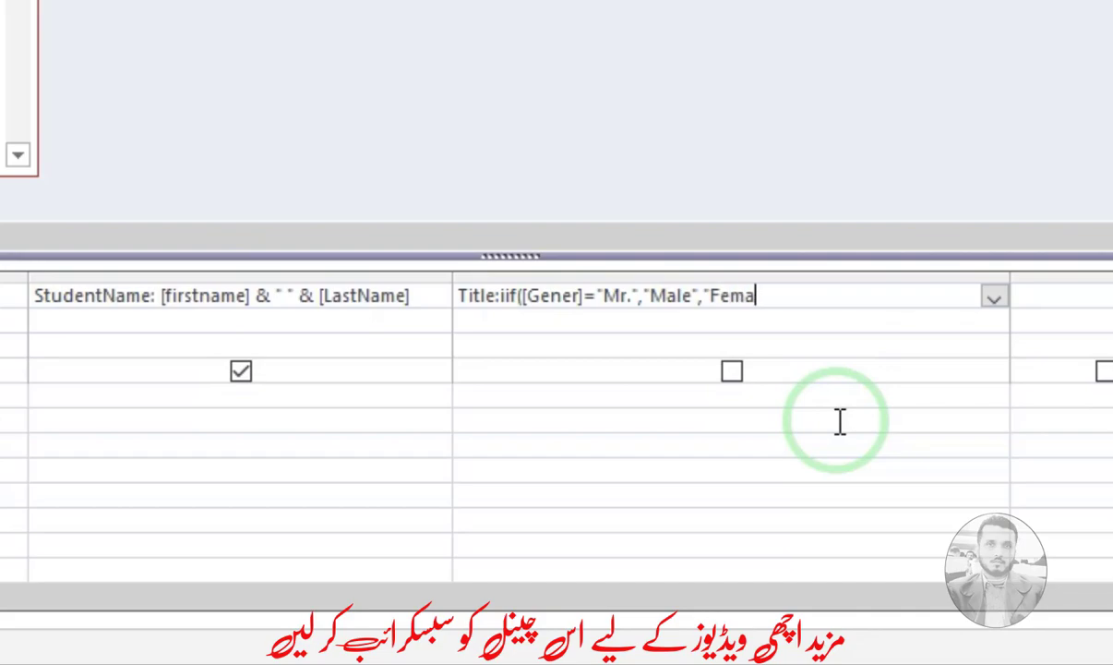
text(le"))
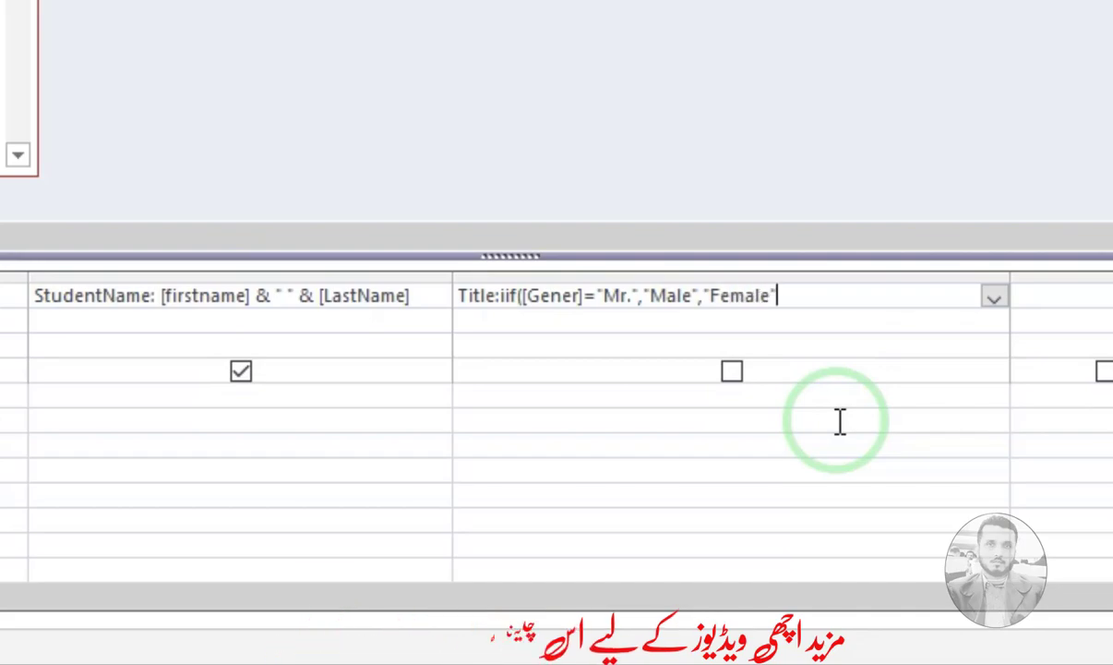
key(Tab)
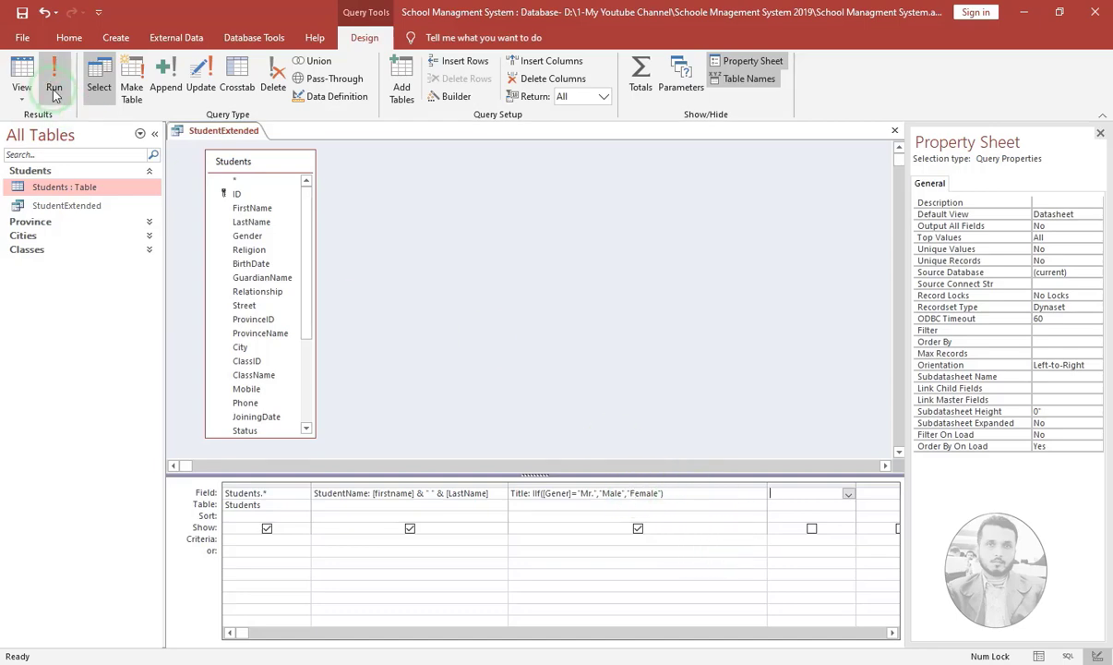
- Try to view the query's results, and correct the field reference in the Title expression to [Gender]
click(16, 66)
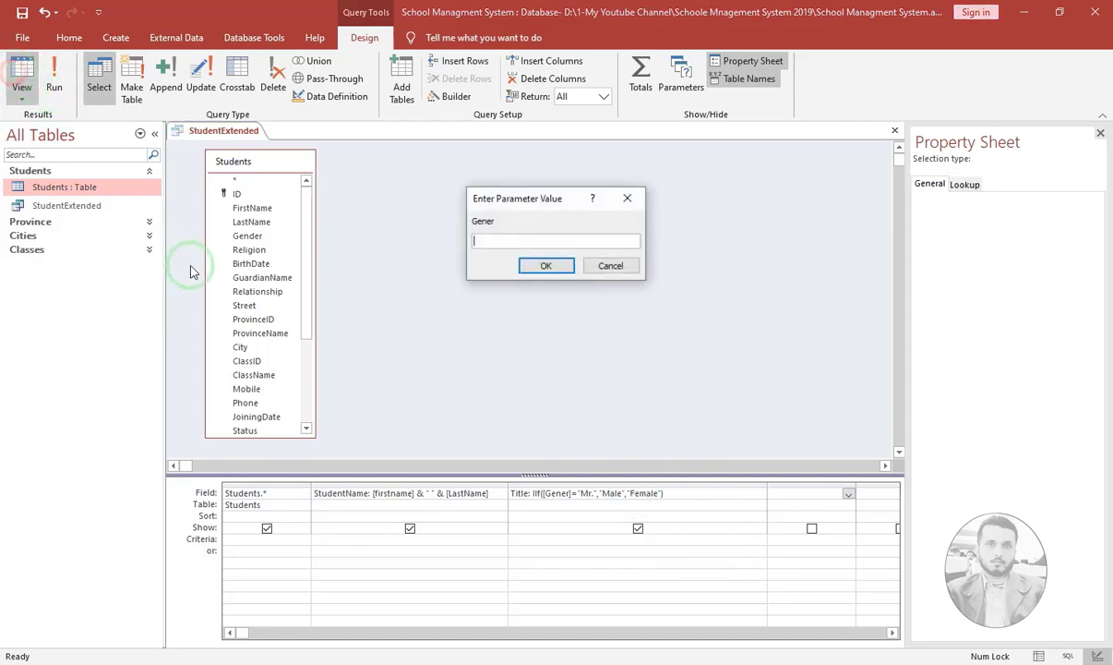
click(610, 269)
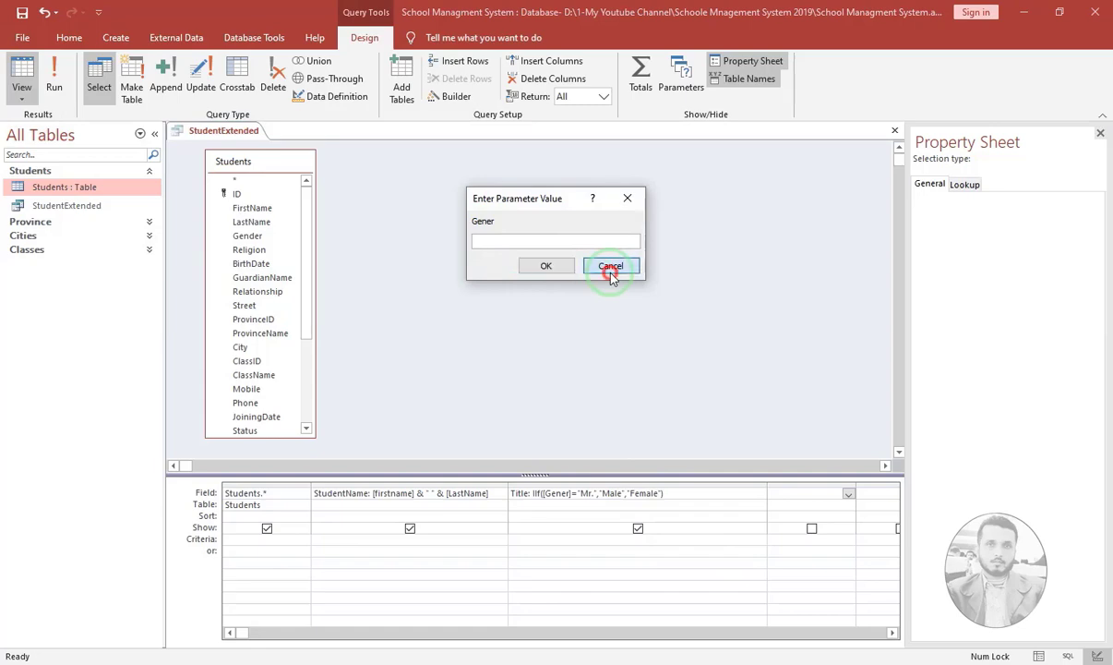
click(559, 496)
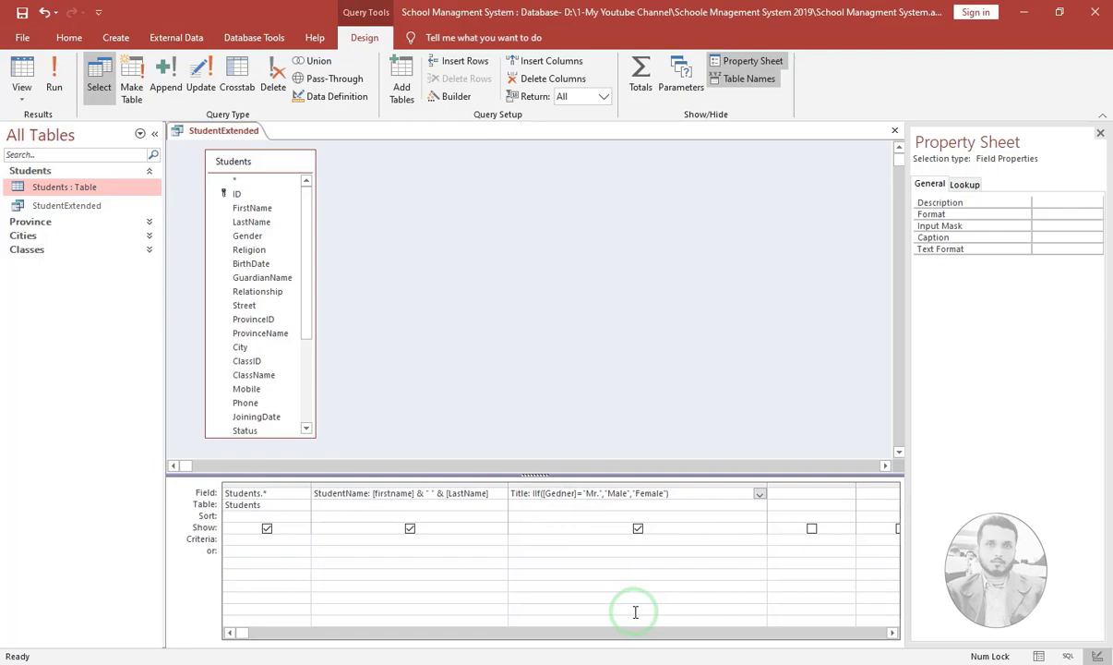
key(BackSpace)
text(d)
key(Return)
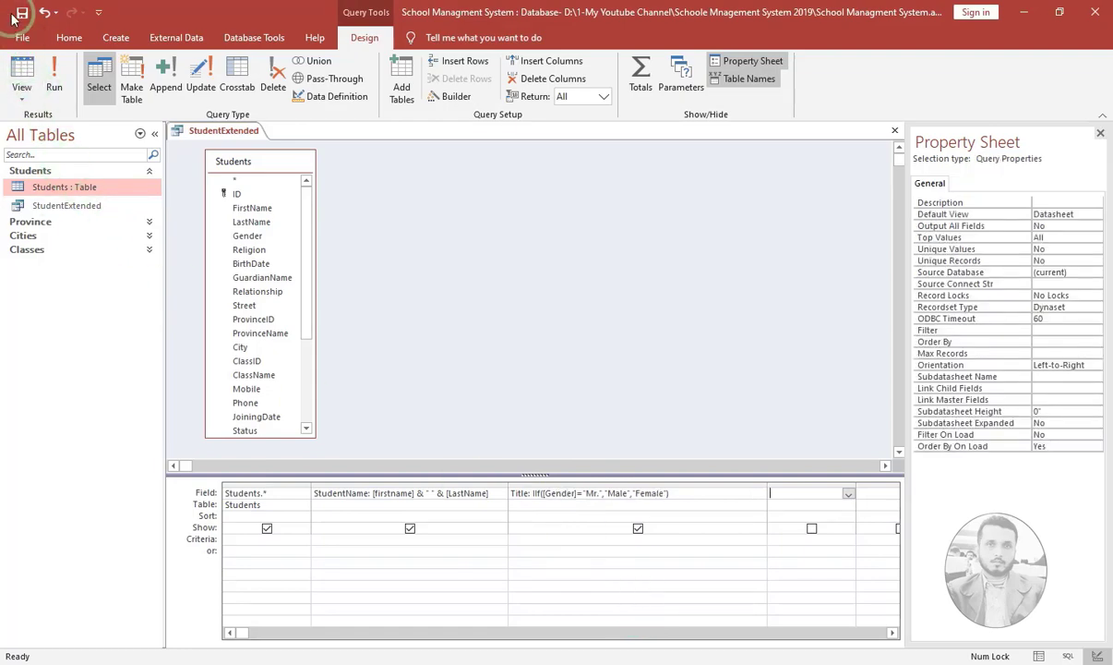
- View the query's results and compare the student record's Gender value with its calculated Title
click(20, 61)
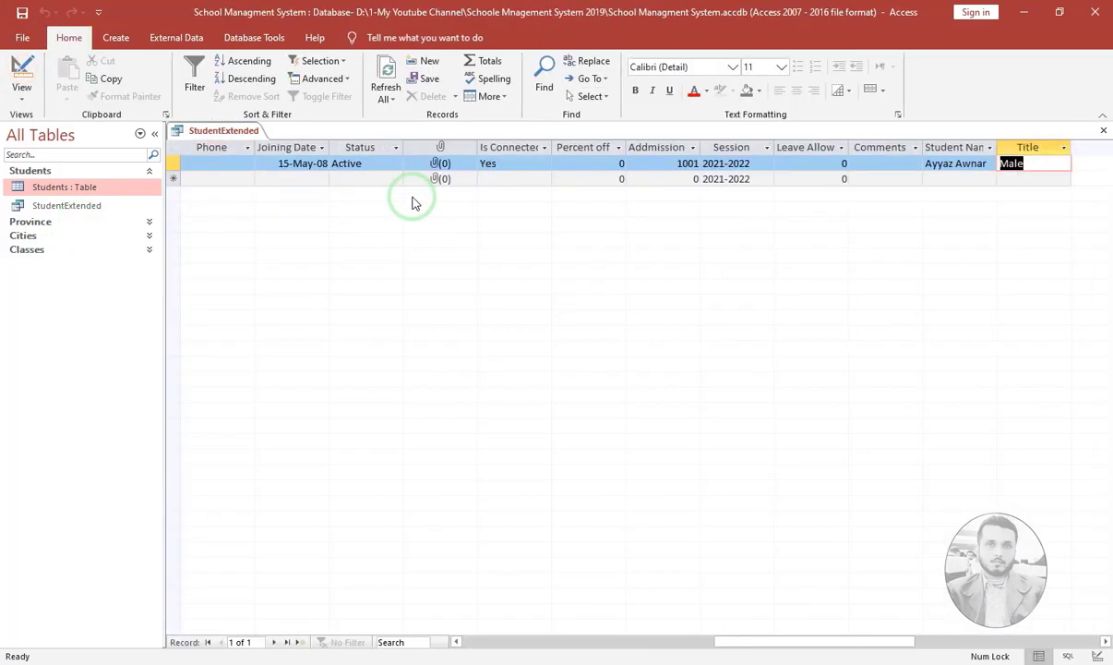
key(End)
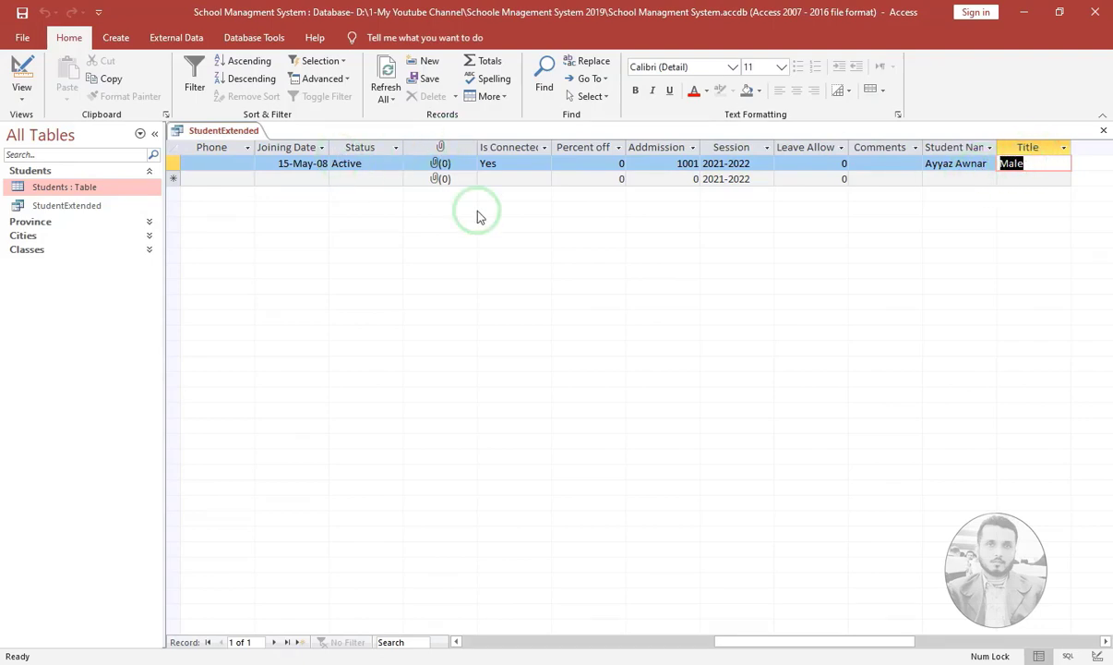
key(Home)
click(417, 162)
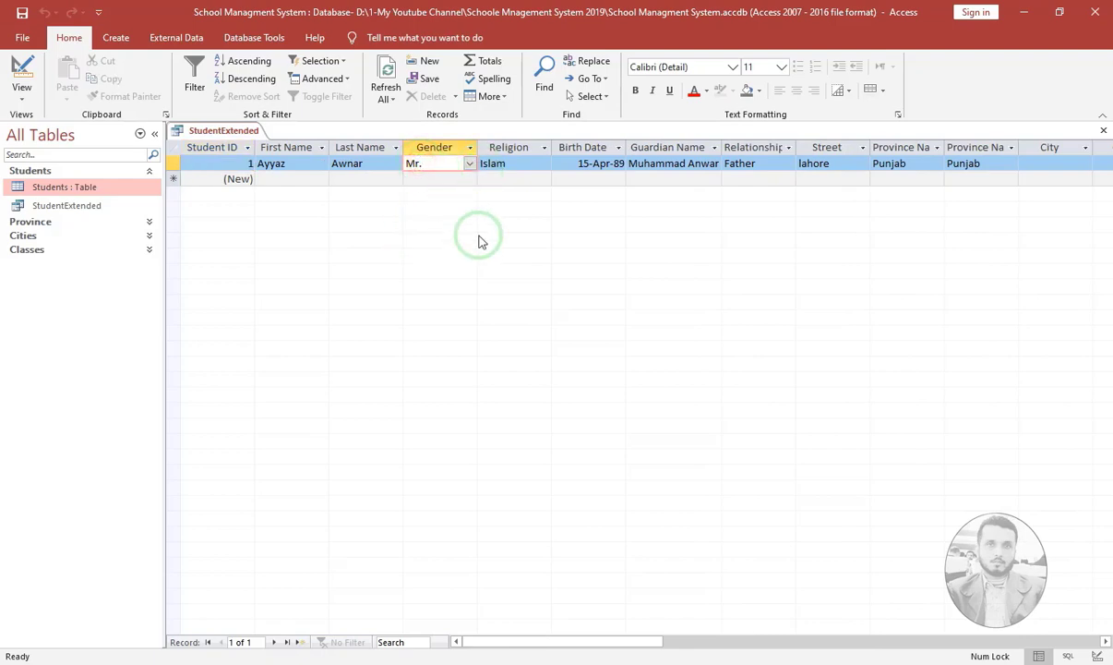
key(Tab)
key(End)
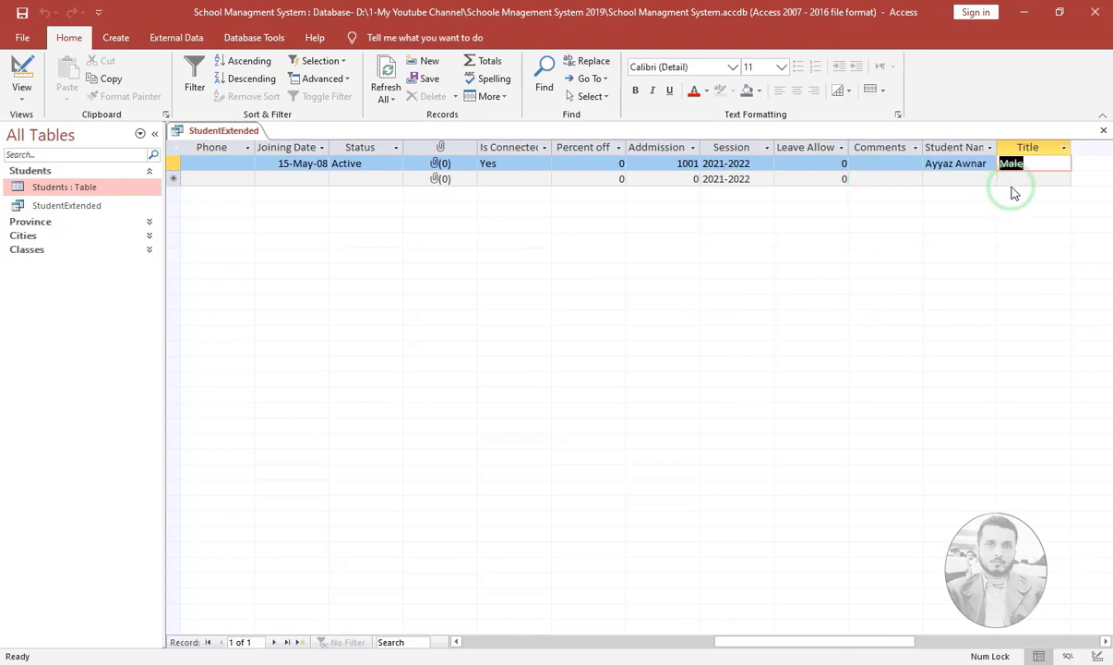
key(Home)
key(Tab)
key(Tab)
key(Tab)
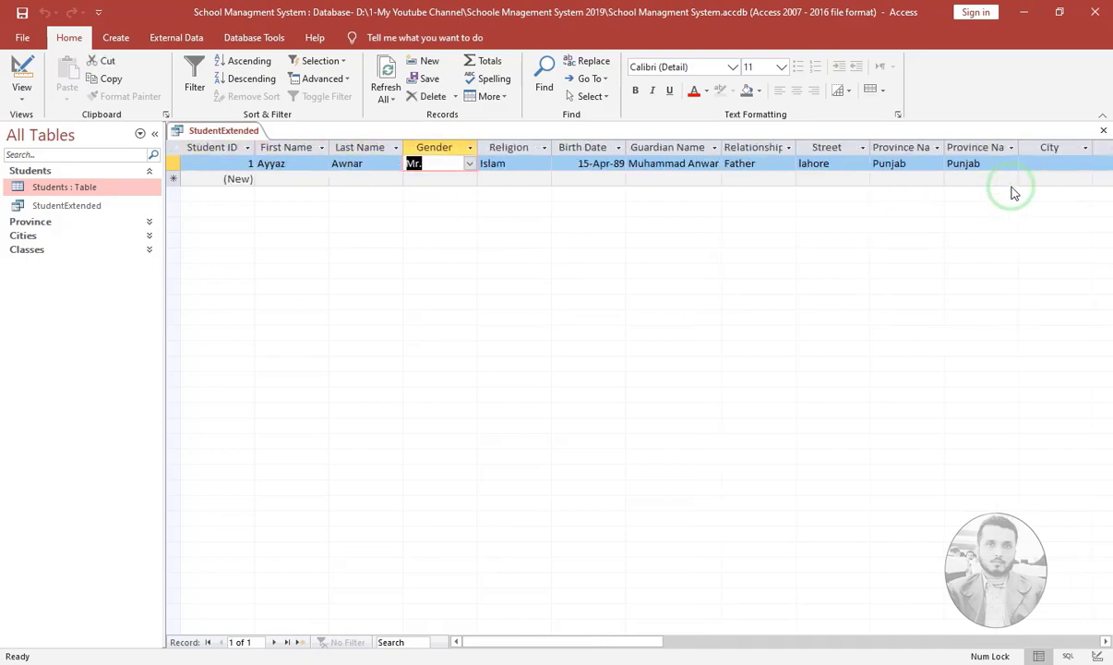
- Set the student record's Gender to Mrs. and check its calculated Title
click(470, 165)
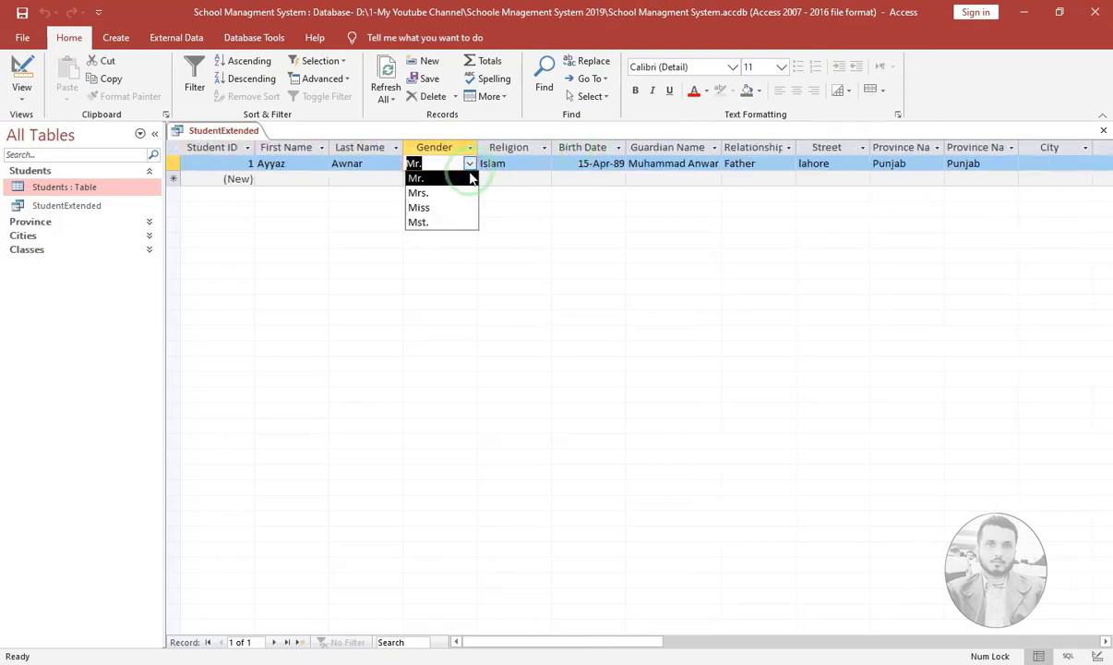
click(446, 192)
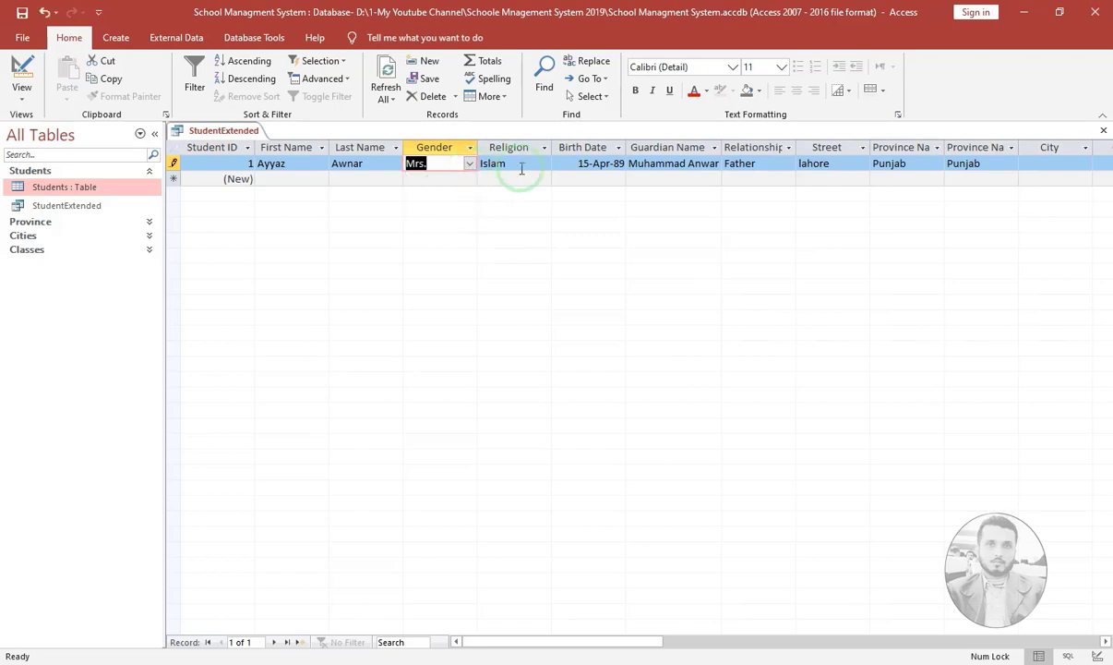
key(End)
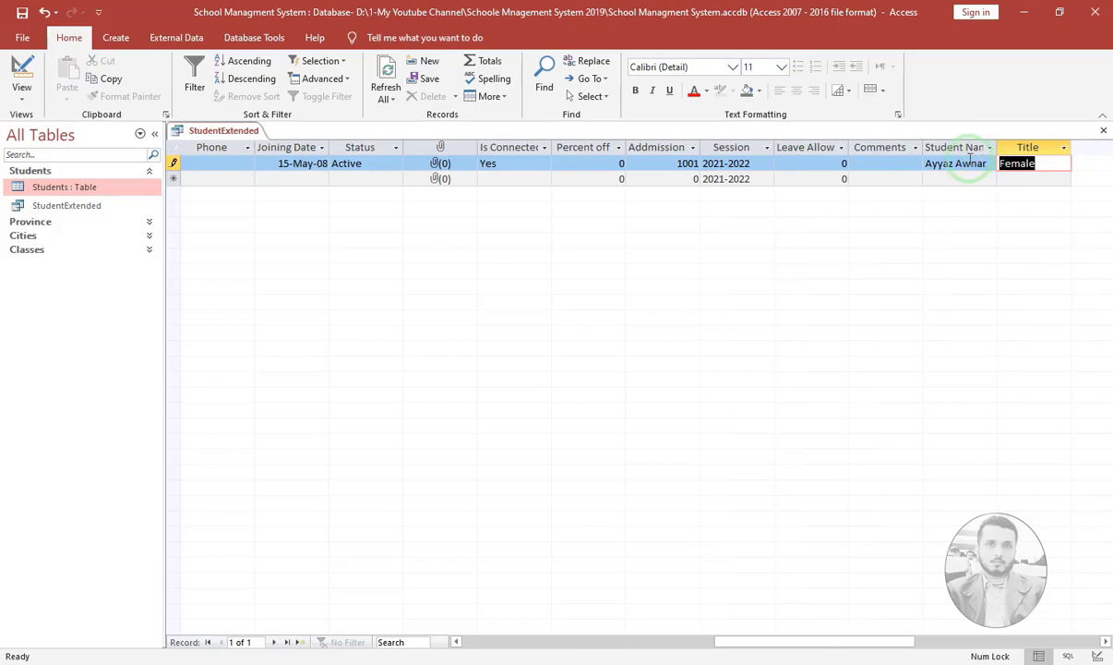
- Widen the Student Name column, set the student record's Gender to Mr. and check its calculated Title
drag(997, 148, 1025, 149)
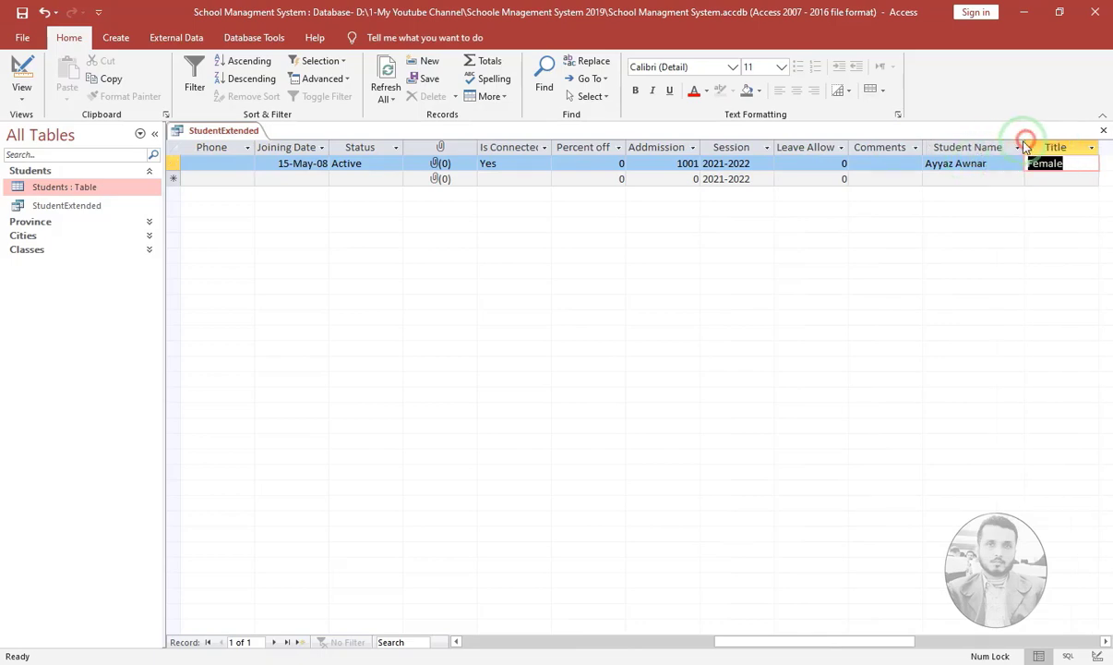
key(Home)
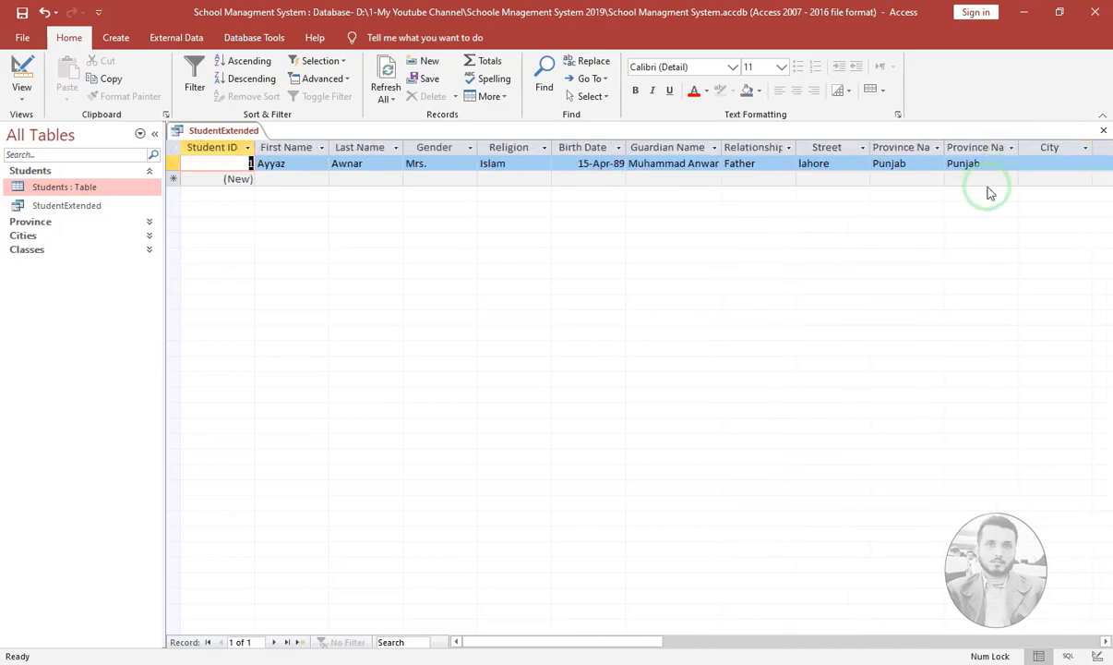
click(294, 163)
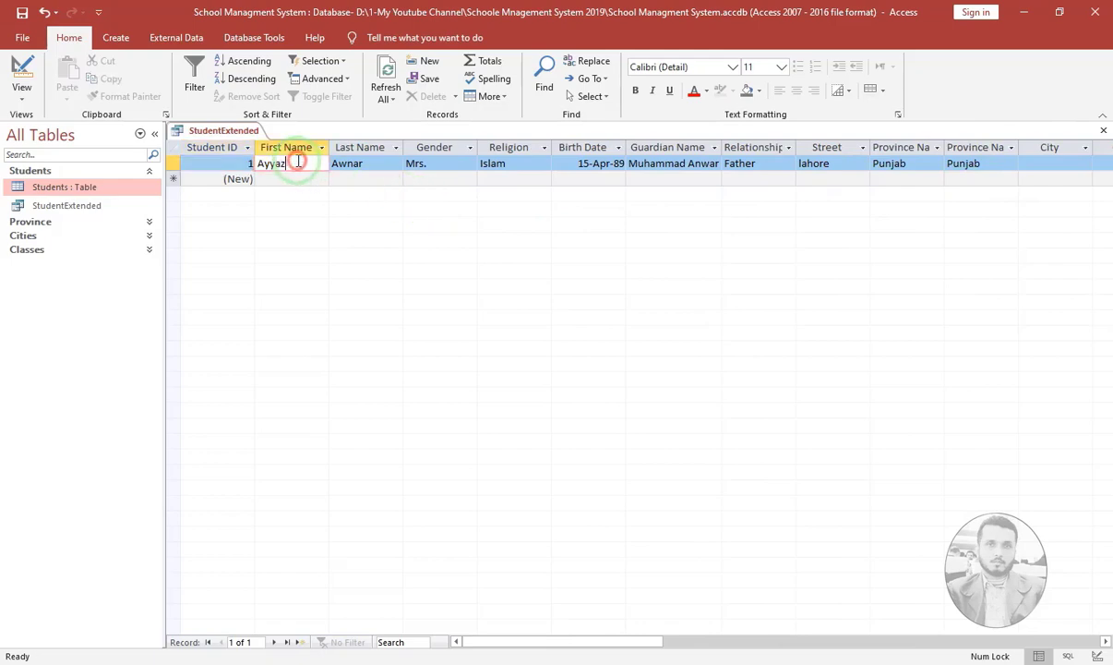
click(346, 163)
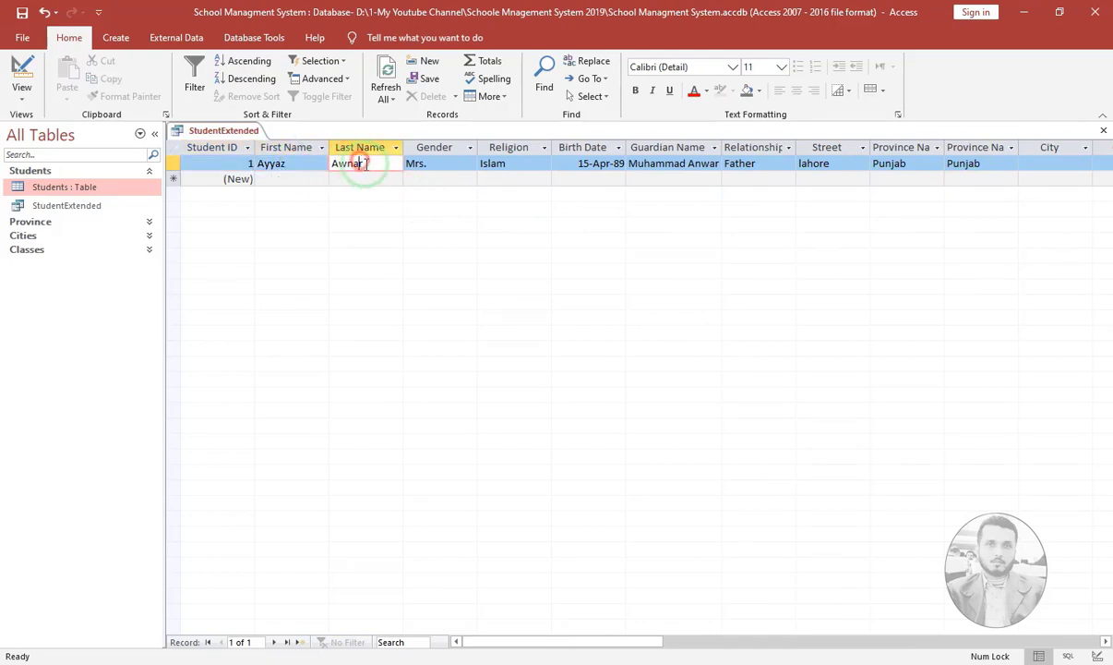
click(423, 165)
click(469, 163)
click(441, 178)
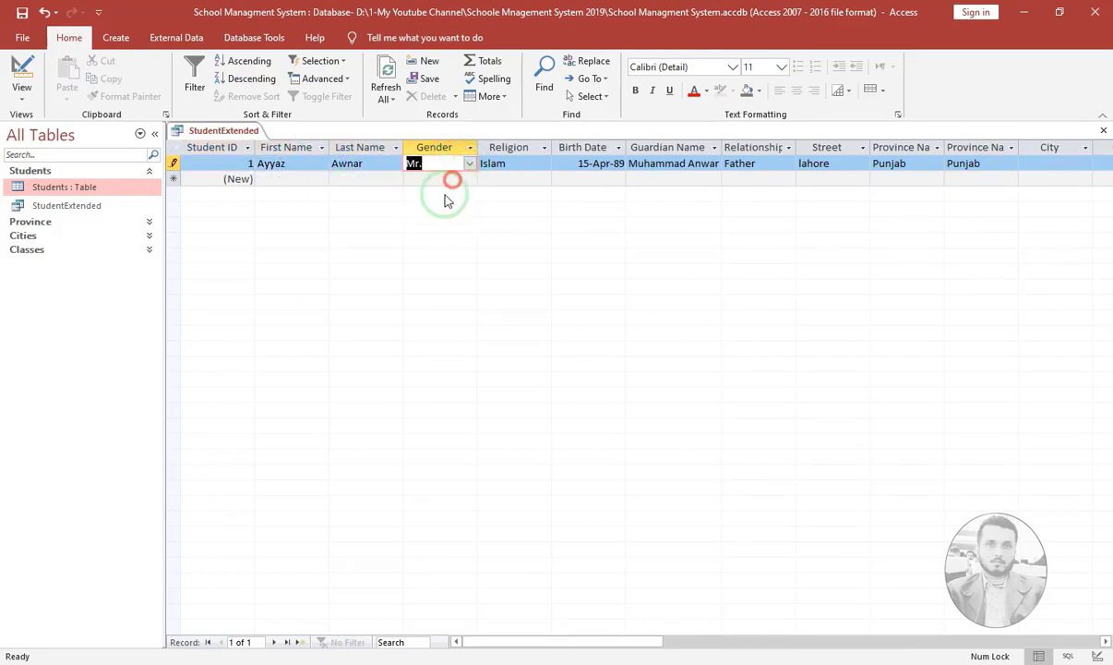
key(End)
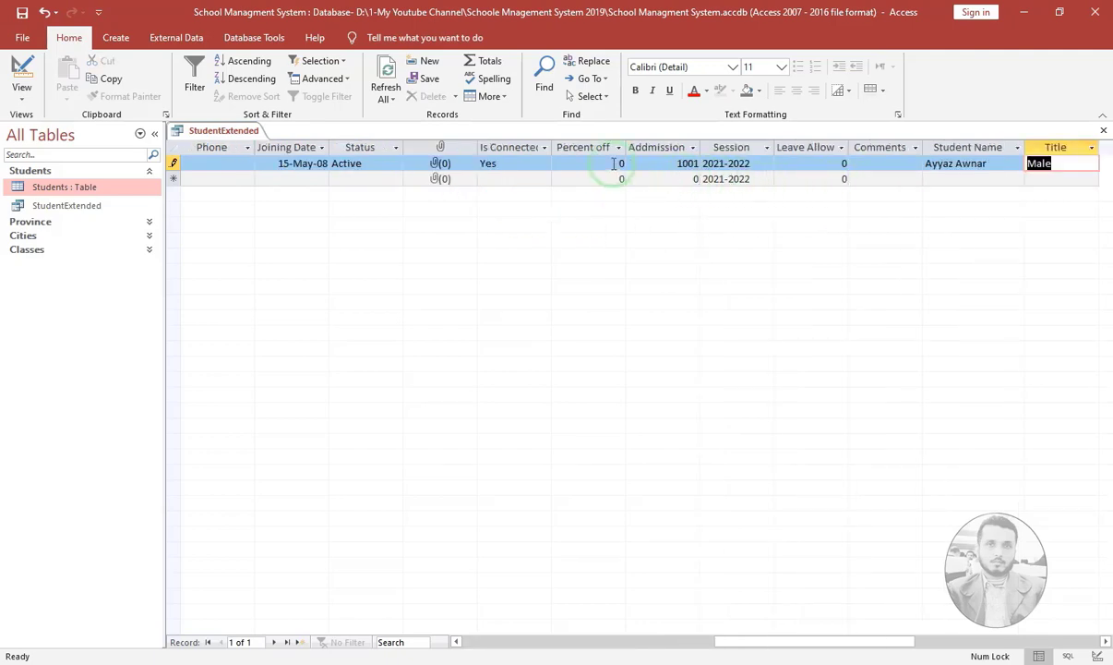
- In the query's design grid, fit the Title column to its expression and widen an empty column for another field
click(22, 72)
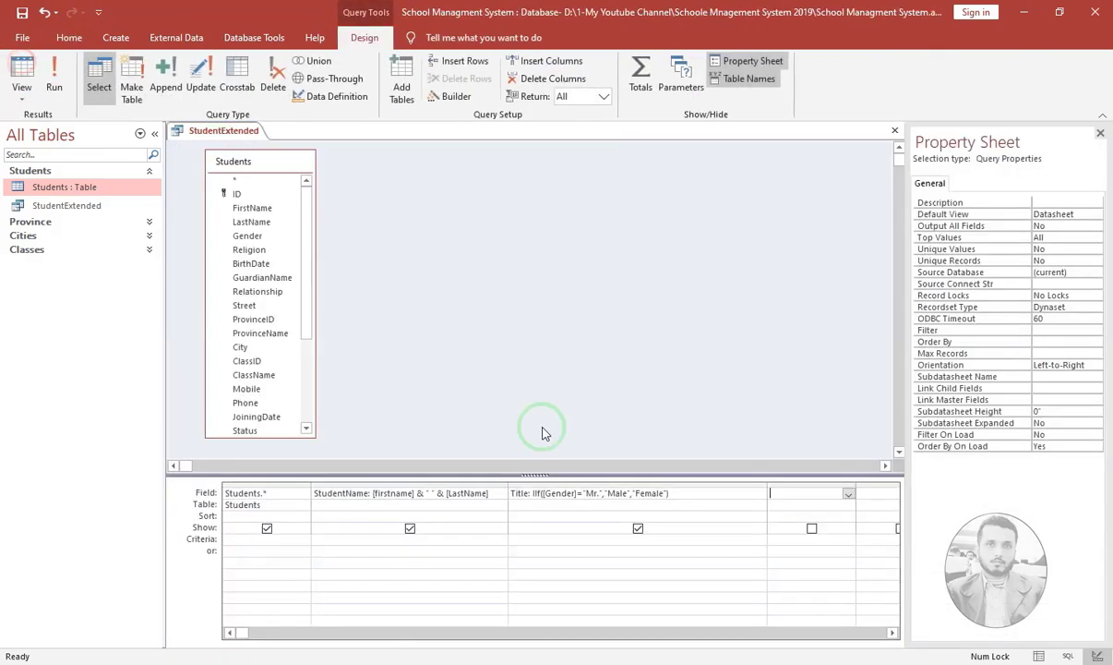
double_click(767, 483)
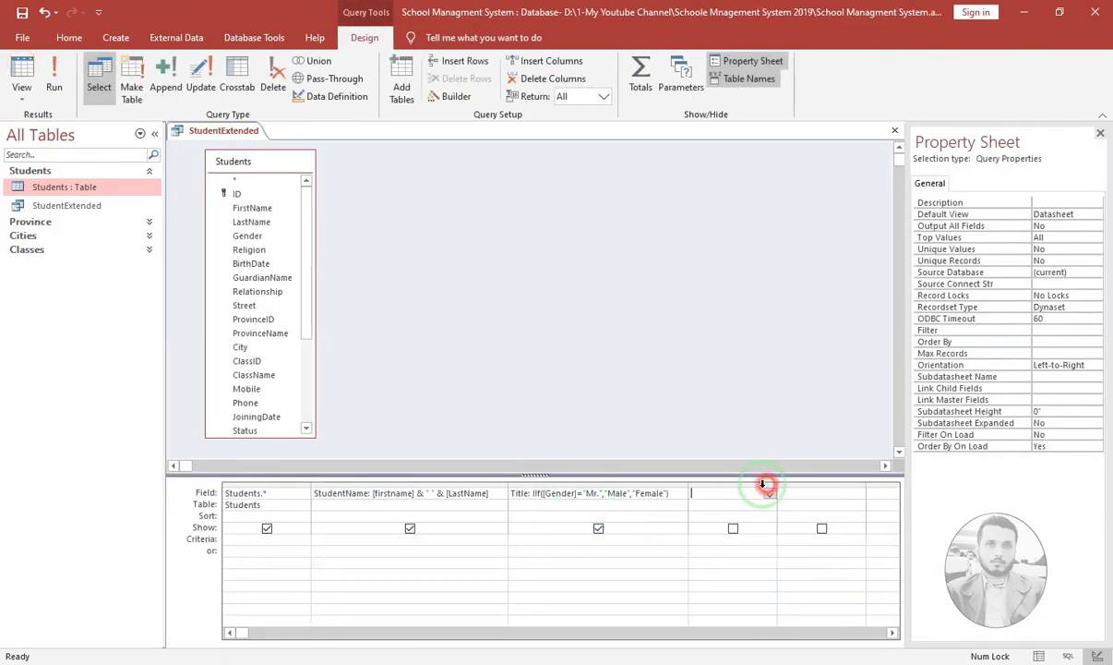
click(892, 632)
click(892, 633)
click(891, 632)
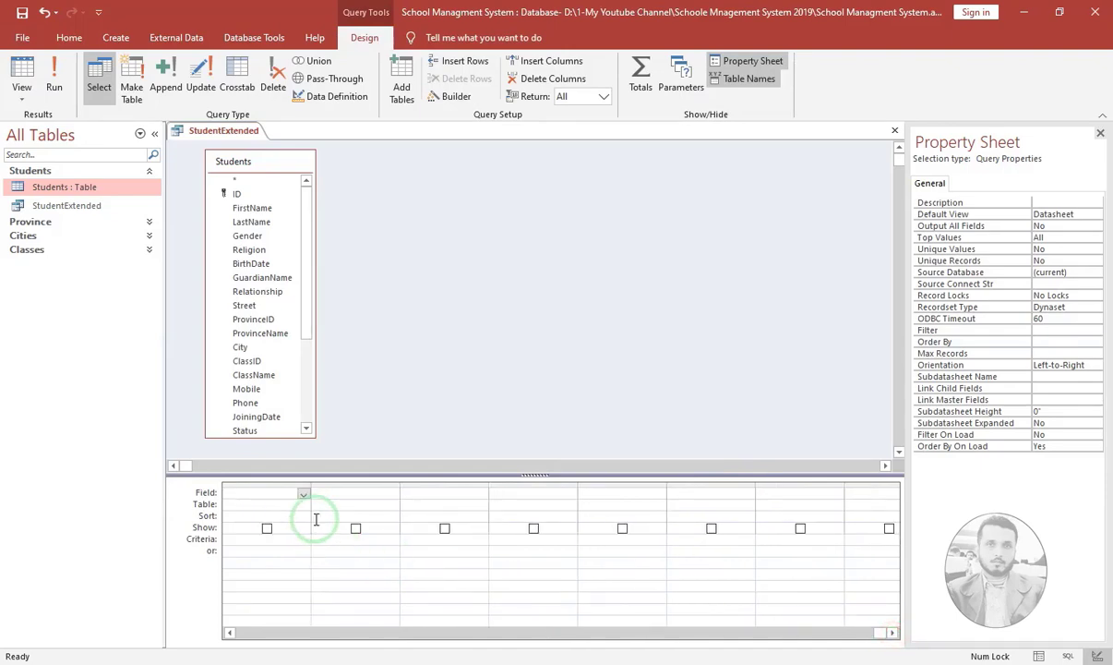
drag(352, 480, 530, 478)
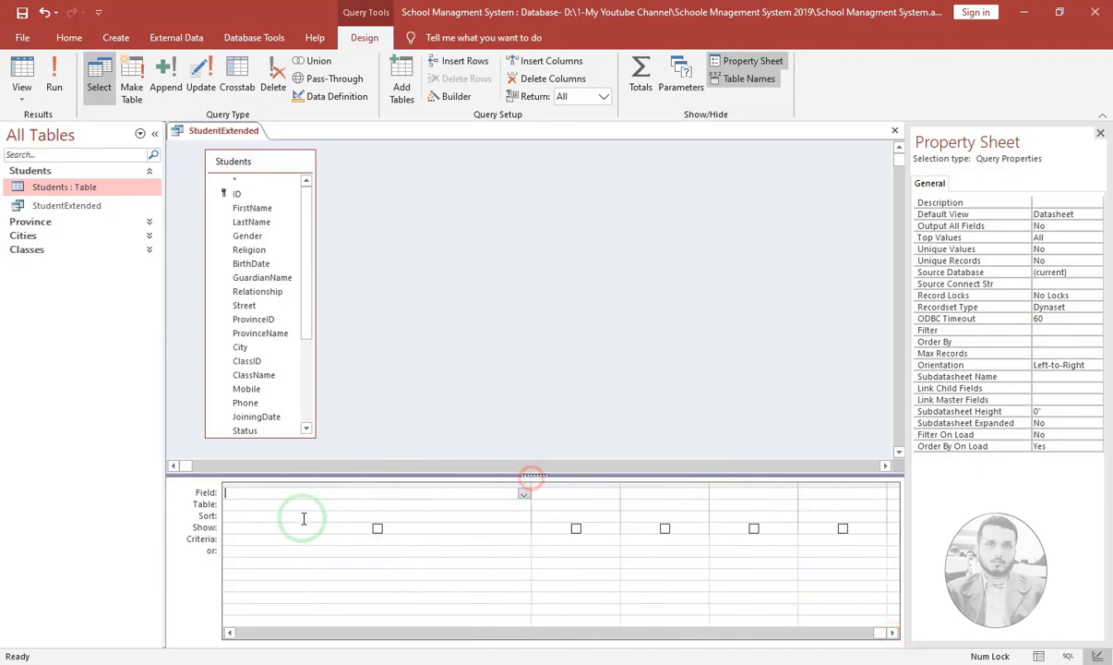
- Enter the calculated field Address: [Street] & " " & [ProvinceName] & " " & [City] in the widened column and save the query
click(259, 492)
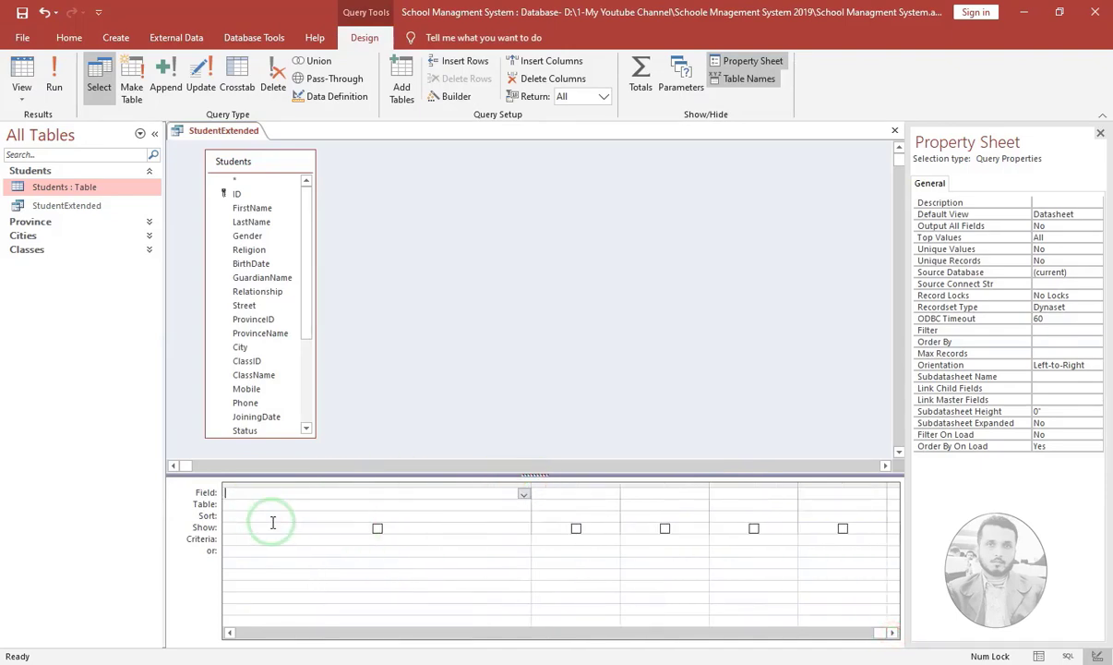
text(addres)
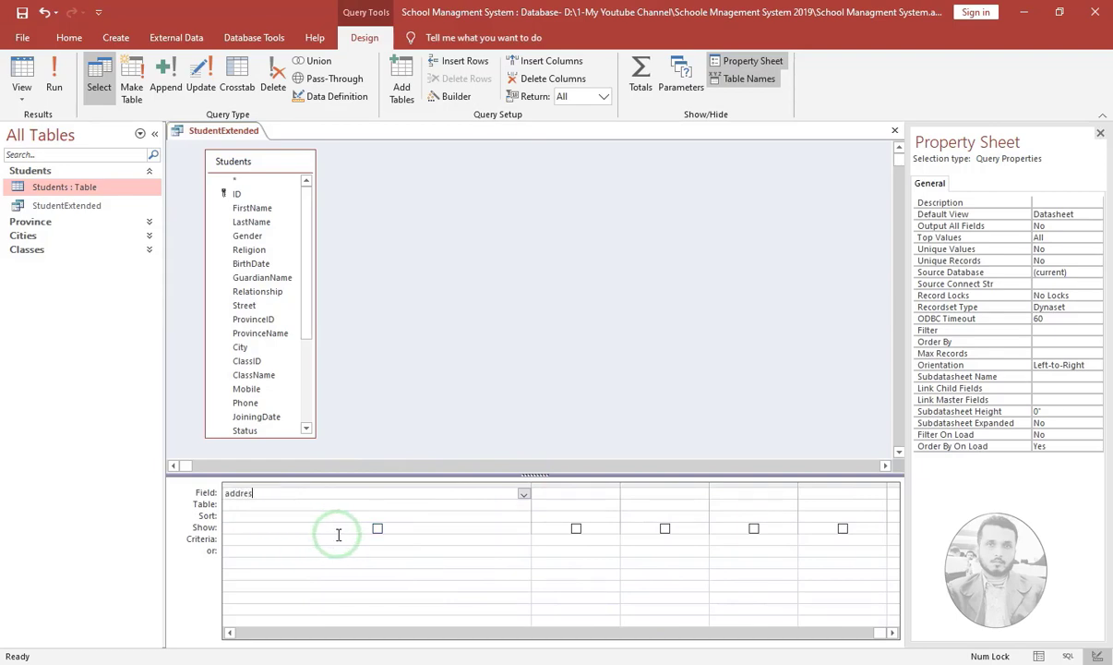
text(Addr)
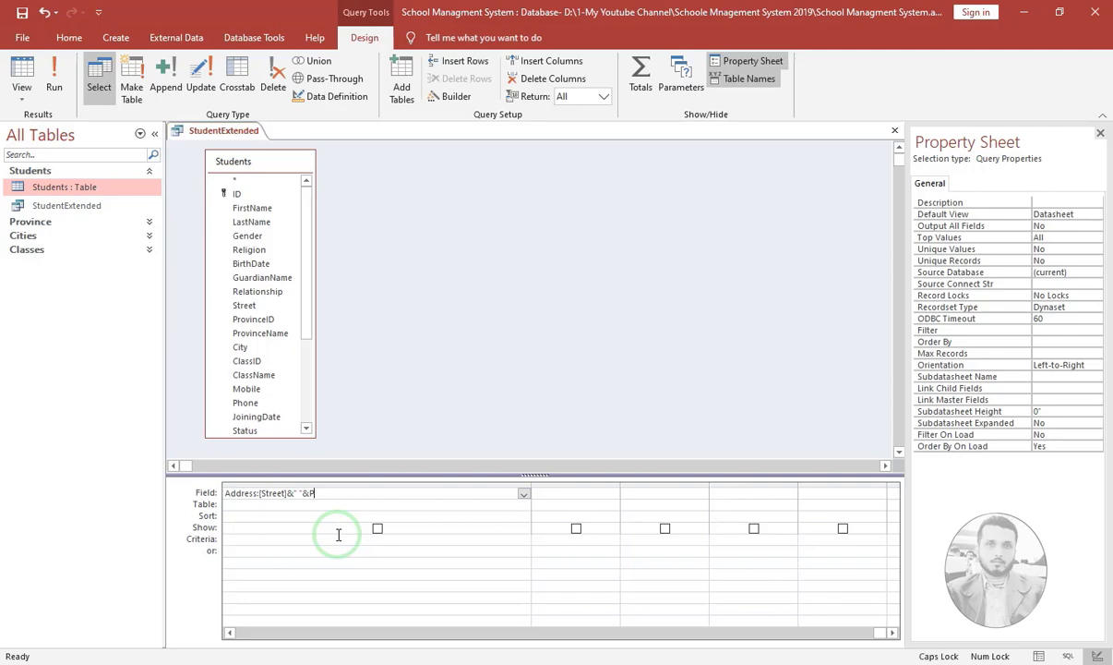
text(Pr)
text([Pro)
text(vinceN)
key(Caps_Lock)
text(ame])
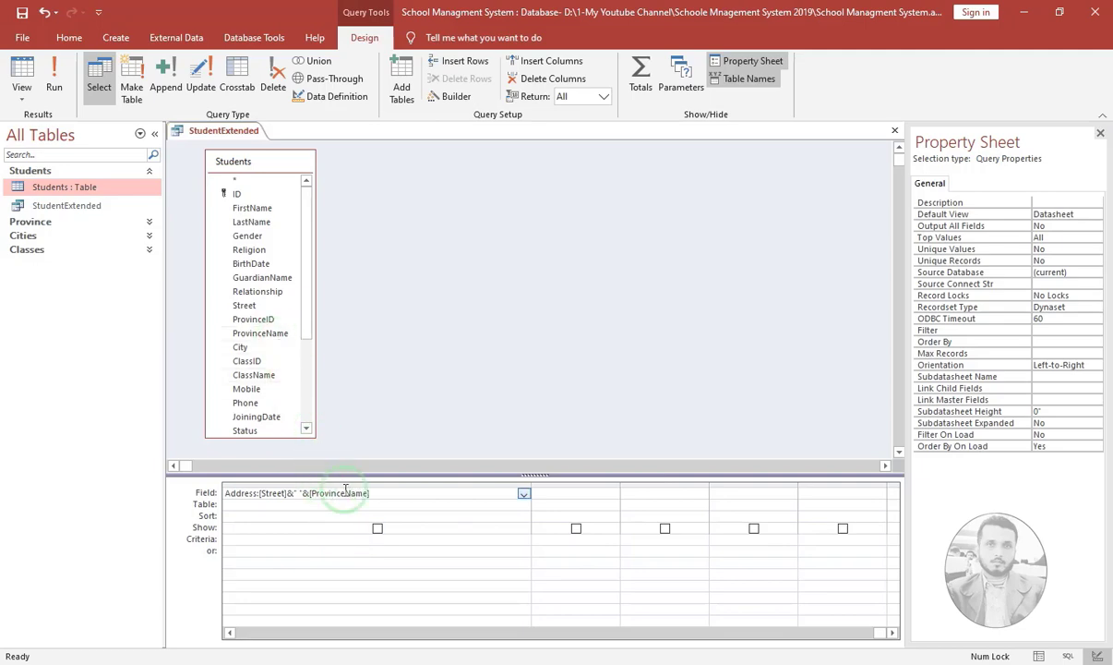
click(364, 499)
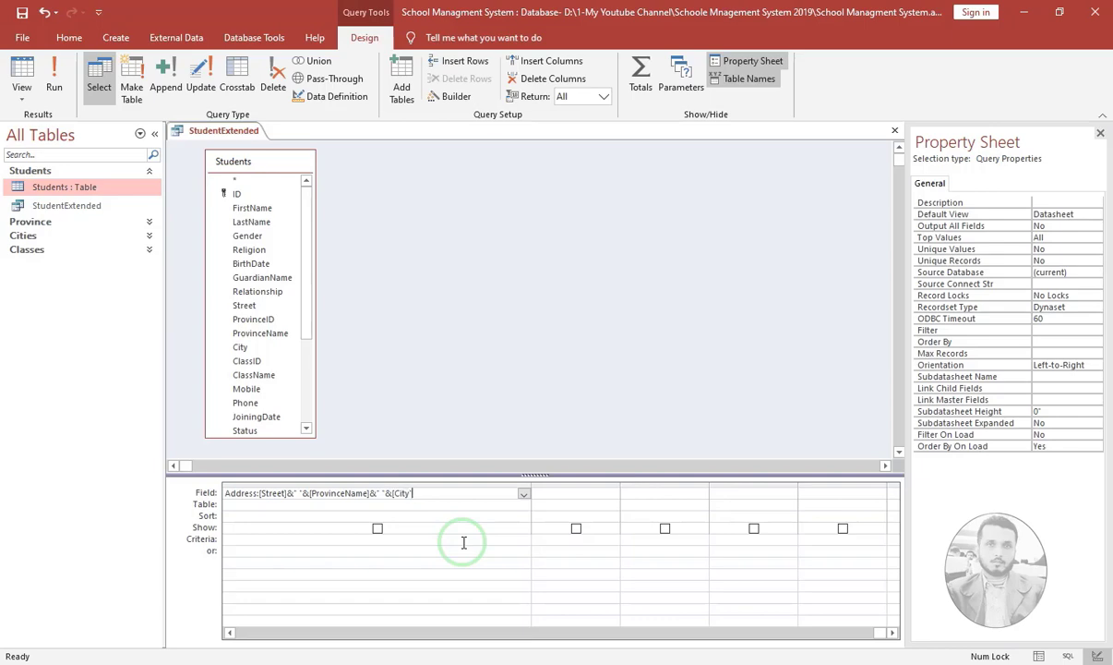
key(Tab)
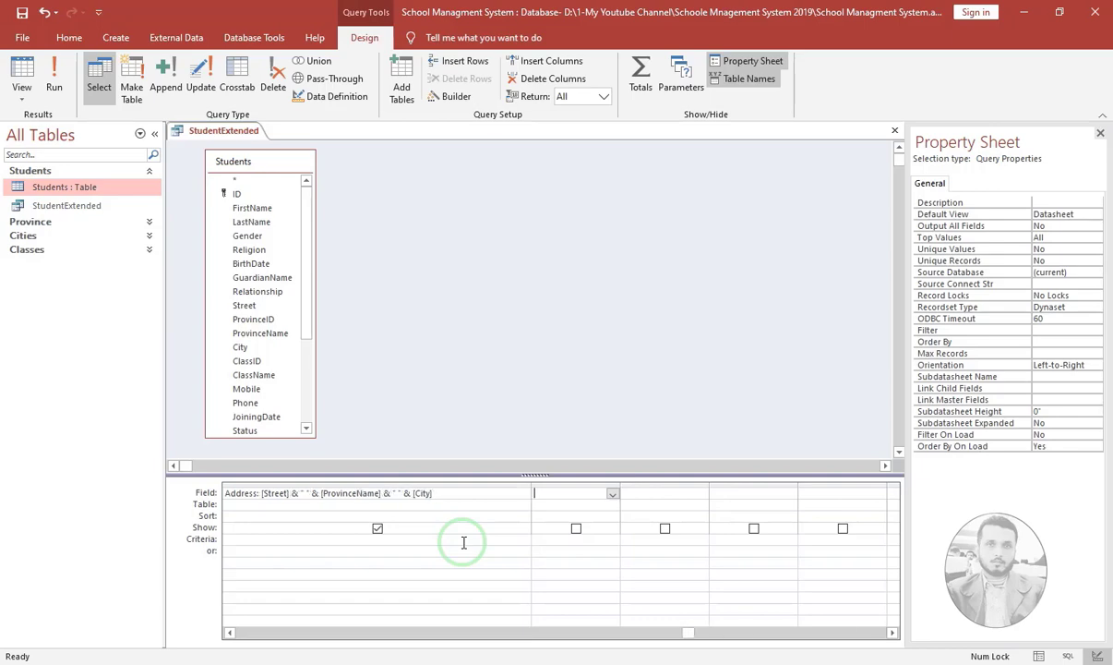
click(21, 13)
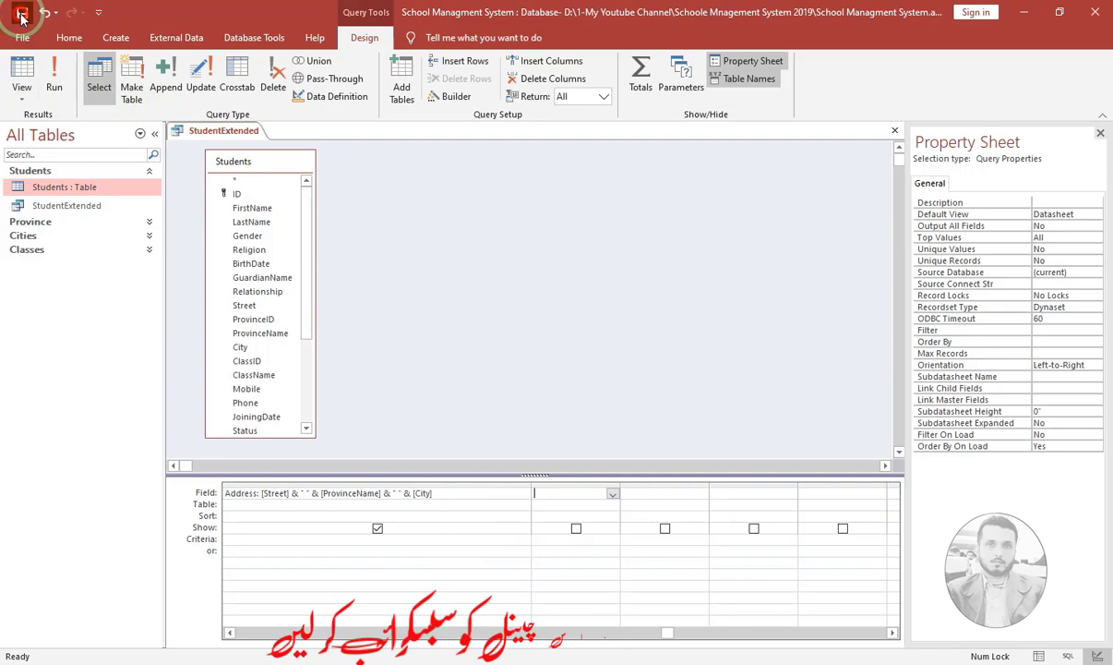
- View the calculated Address in the query's results and capitalize the student record's Street value
click(22, 79)
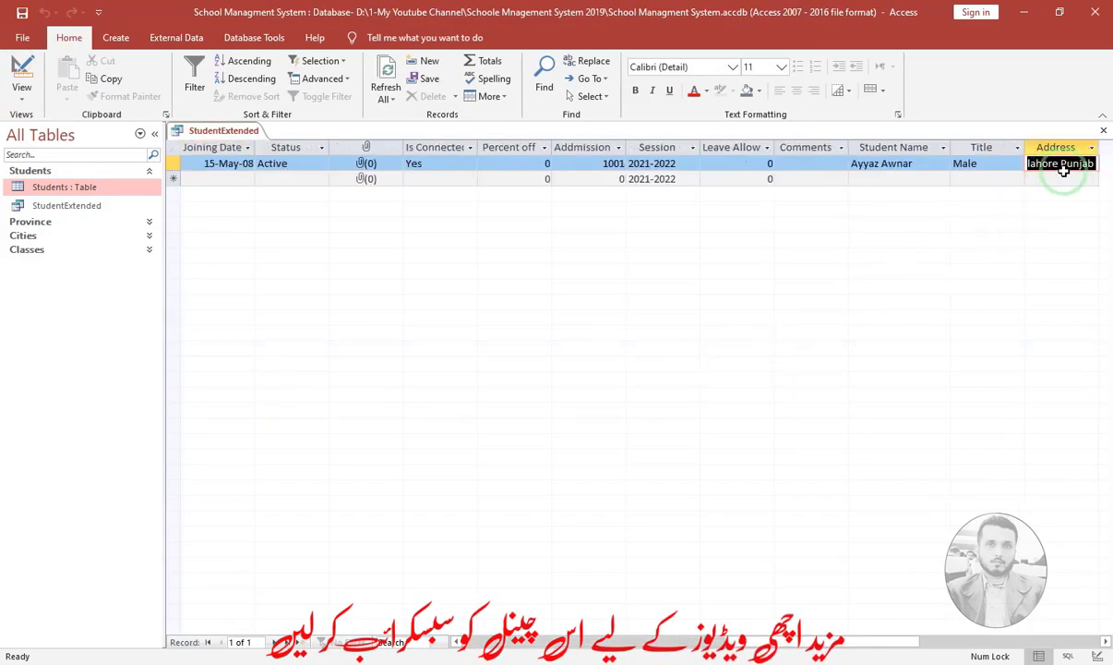
key(Home)
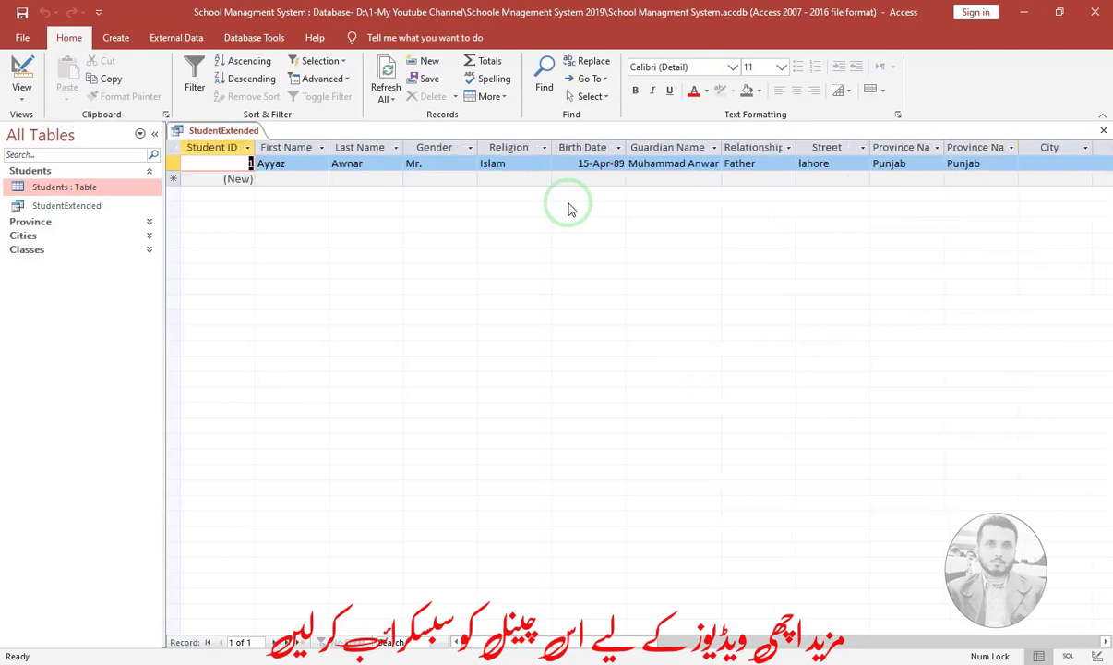
key(Tab)
key(Tab)
key(Tab)
key(Tab)
key(Tab)
key(Tab)
key(Tab)
key(Tab)
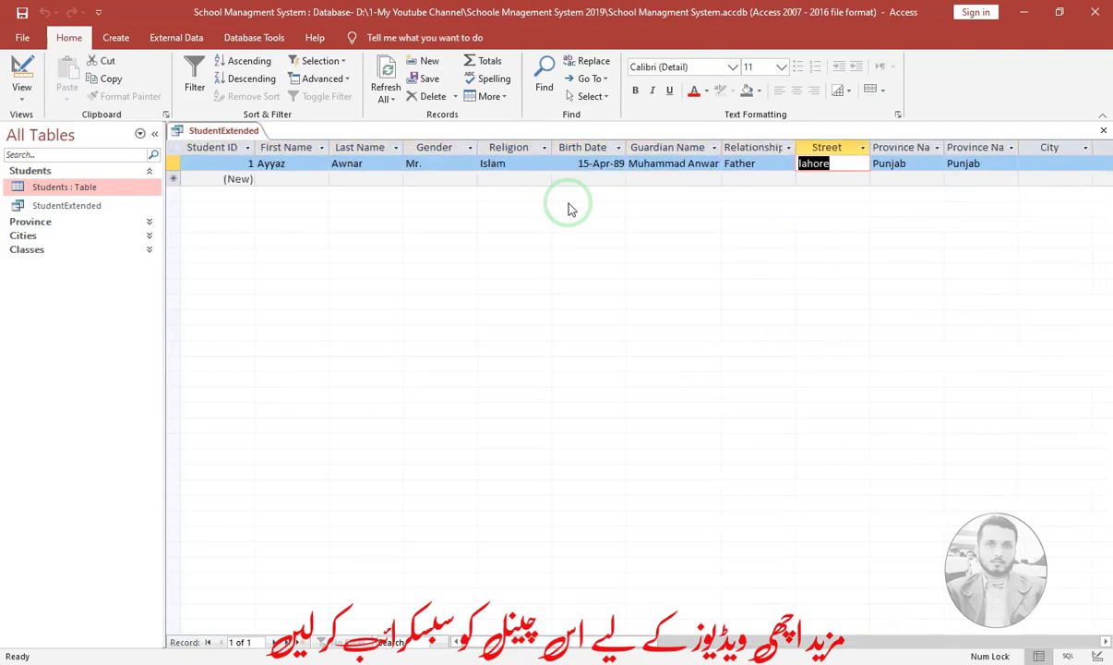
key(Tab)
key(shift+Tab)
text(L)
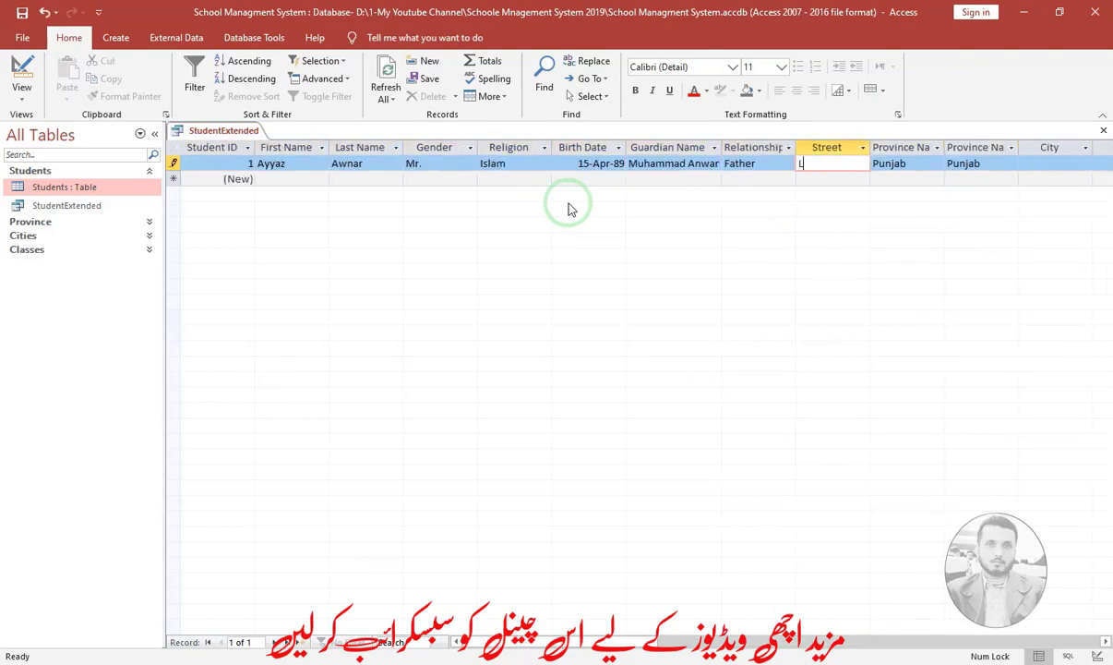
key(Tab)
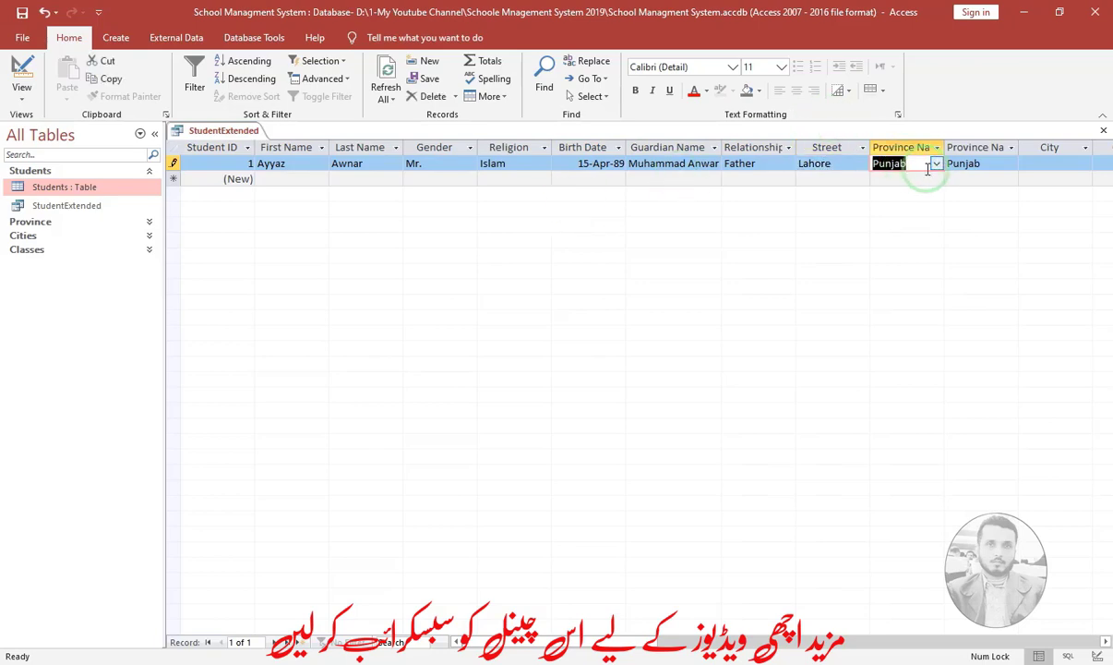
click(960, 167)
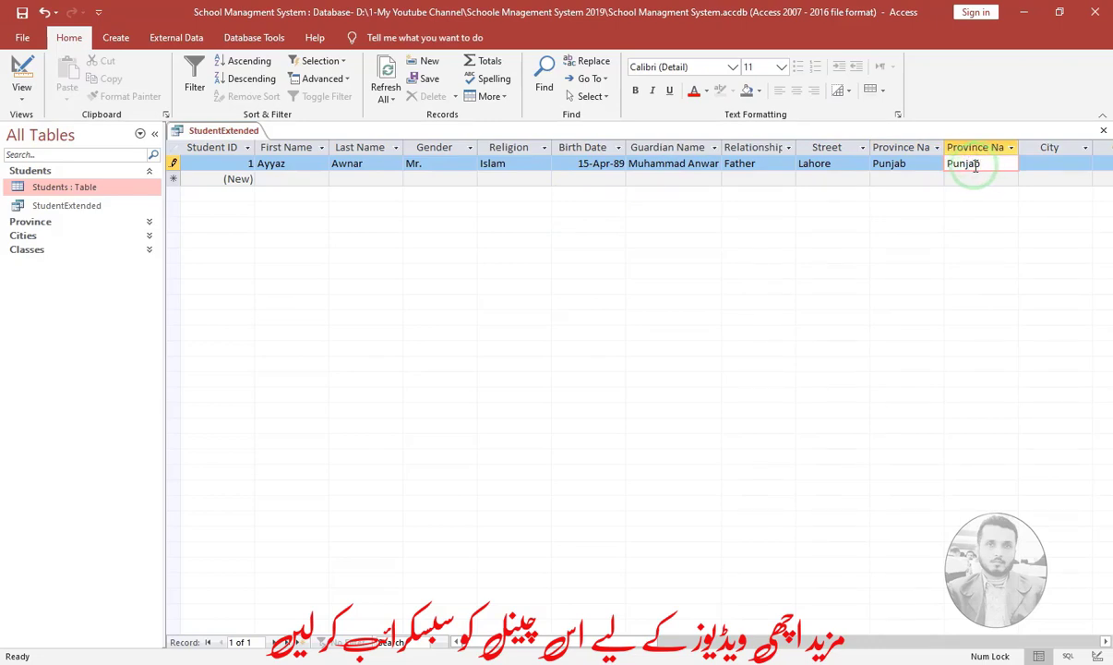
- Replace [ProvinceName] with [ProvinceID] in the Address expression and check the Address in the query's results
click(21, 74)
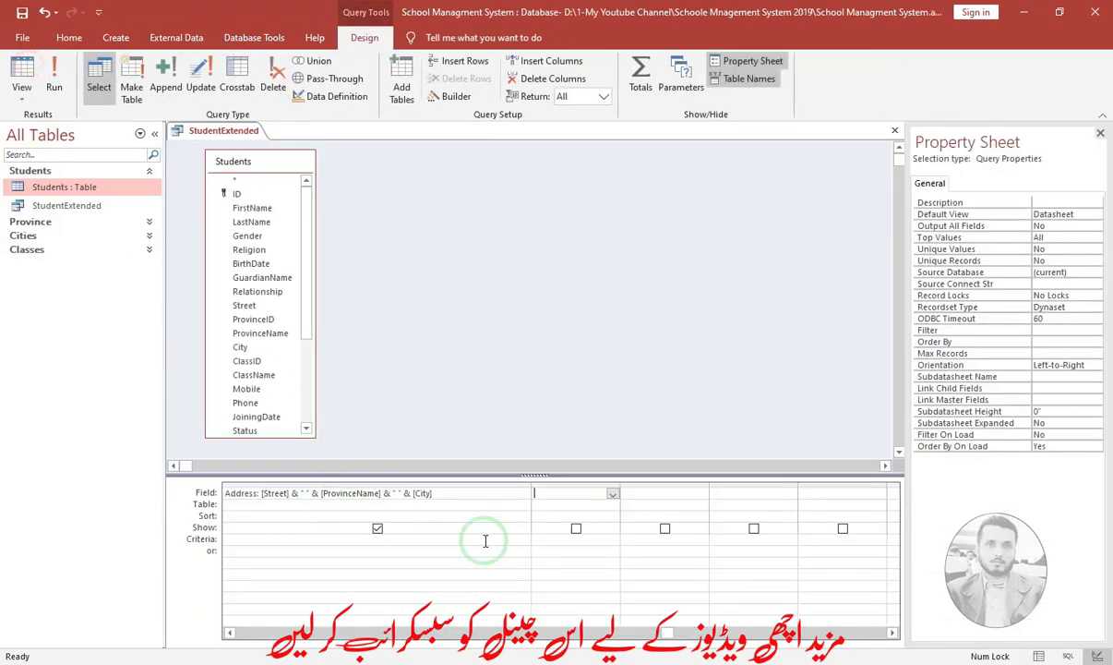
click(359, 480)
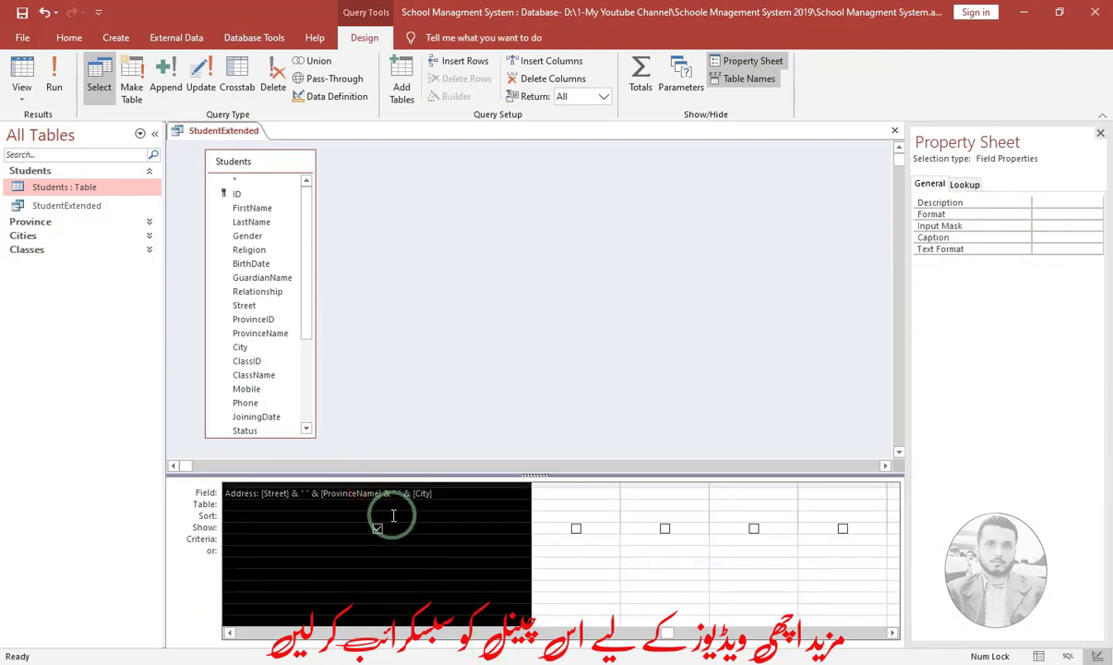
click(368, 493)
key(End)
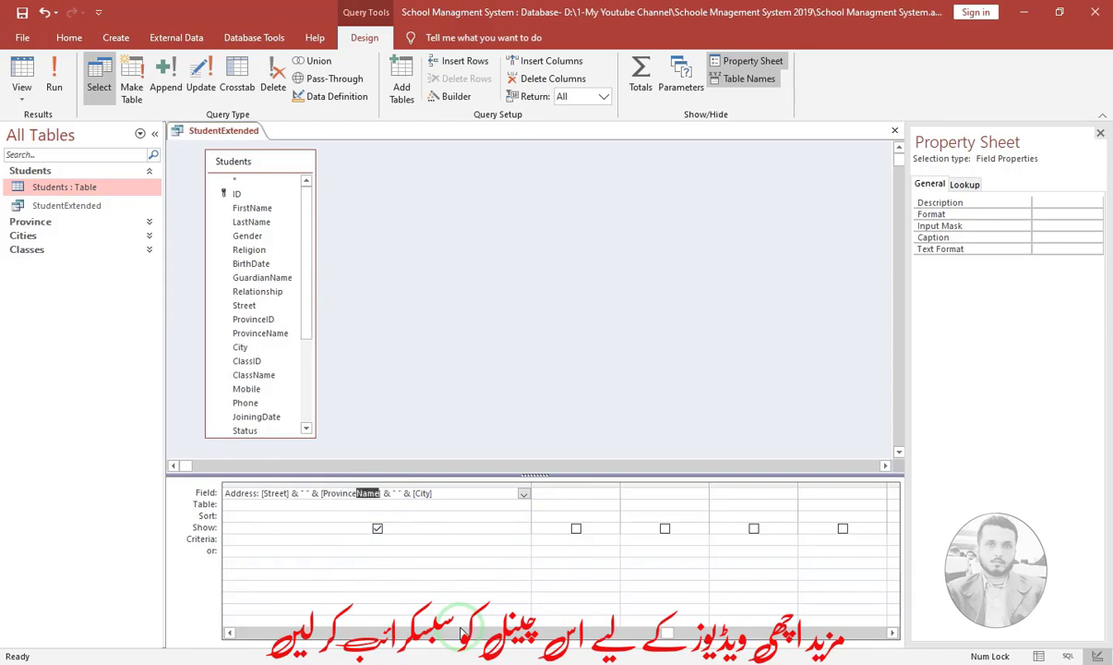
text(ID)
key(Down)
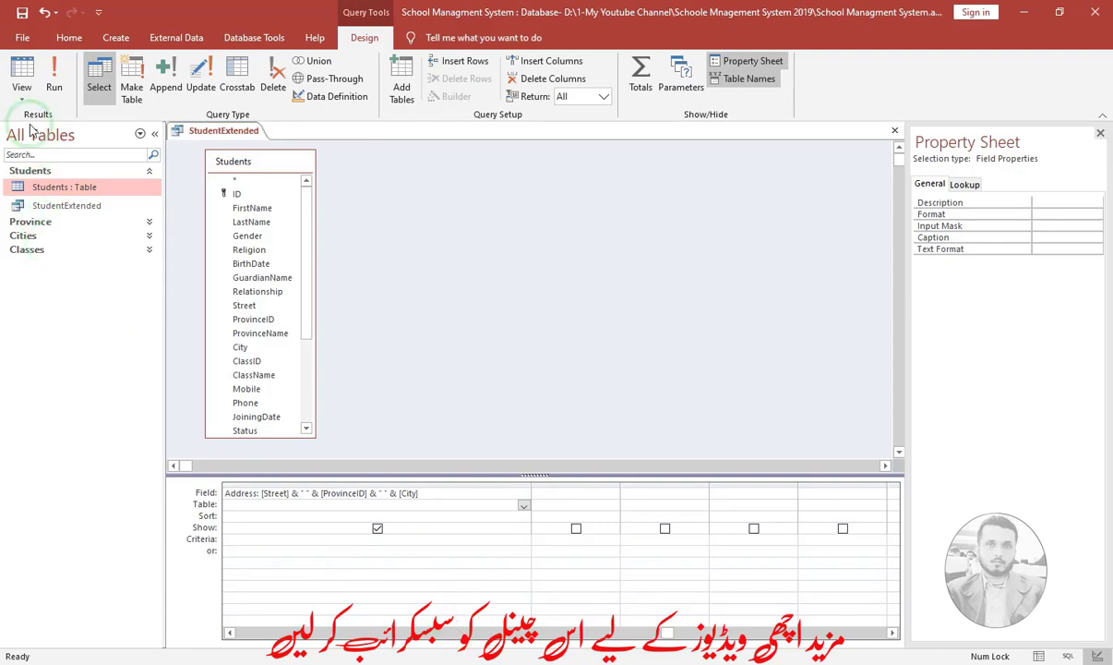
click(22, 76)
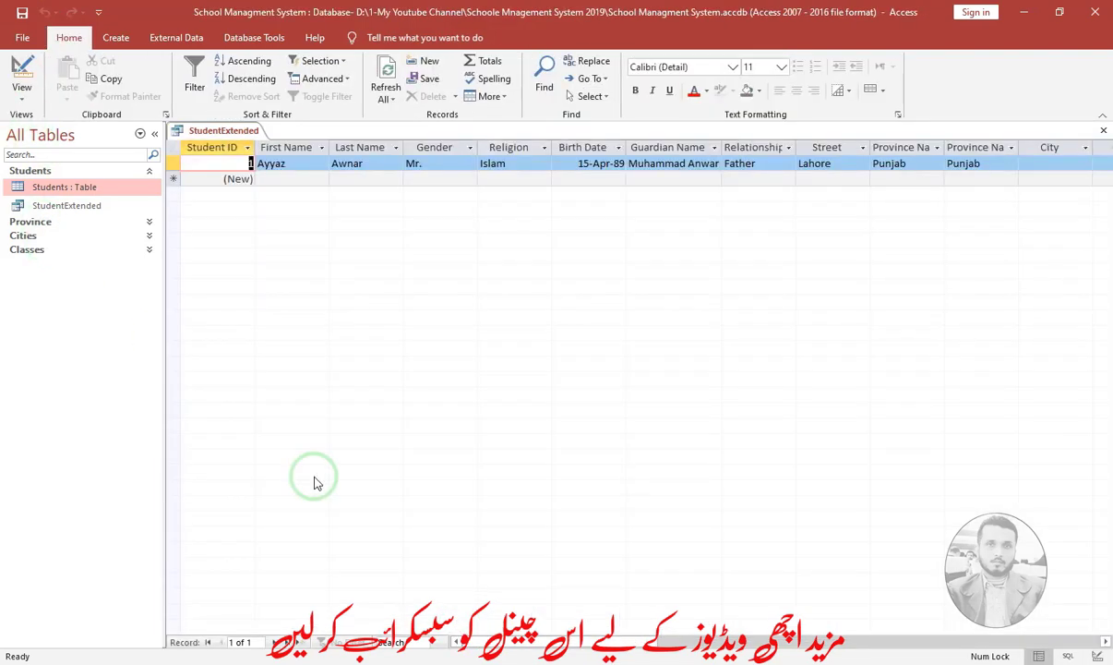
key(End)
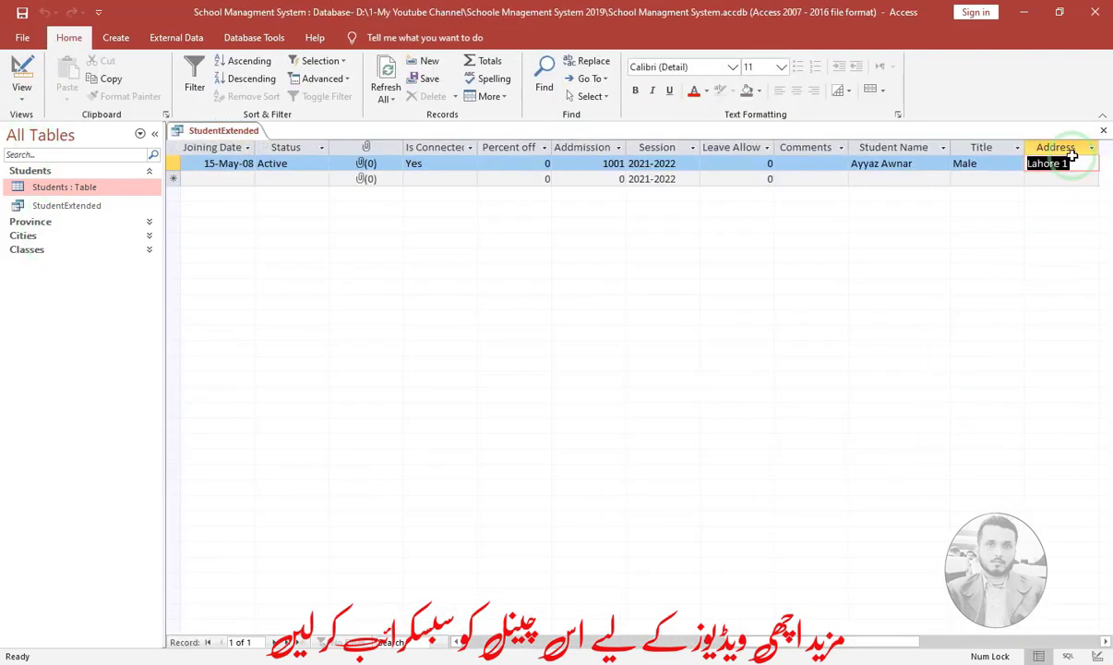
- Add the province Sindh to the Province table, close it and return to the student record in the query results
click(21, 221)
double_click(56, 238)
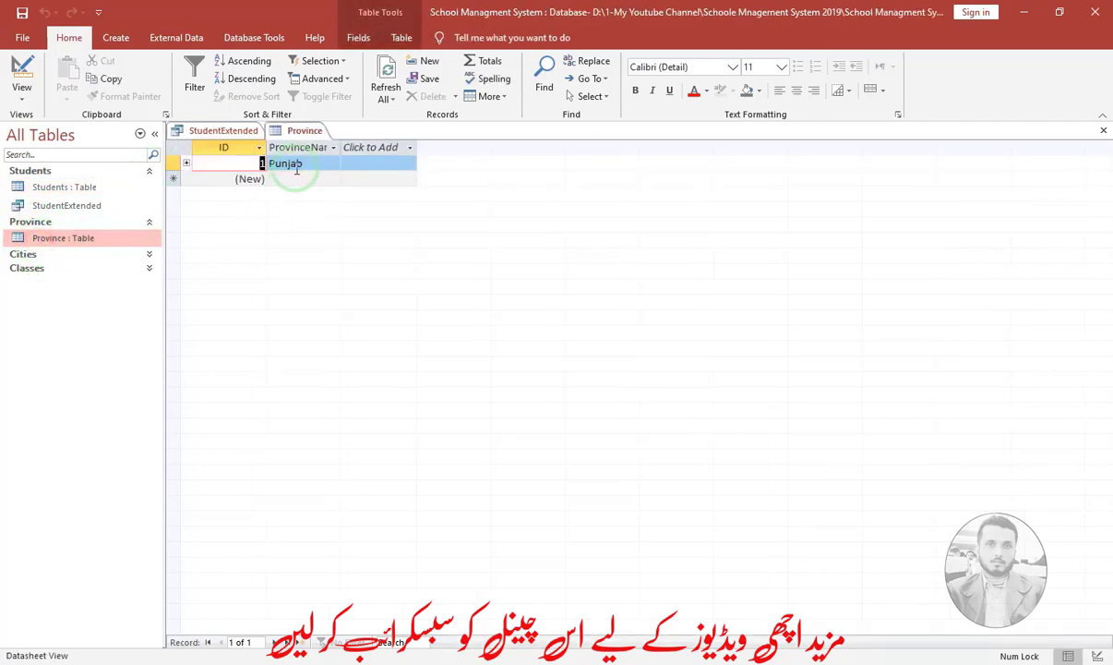
click(251, 170)
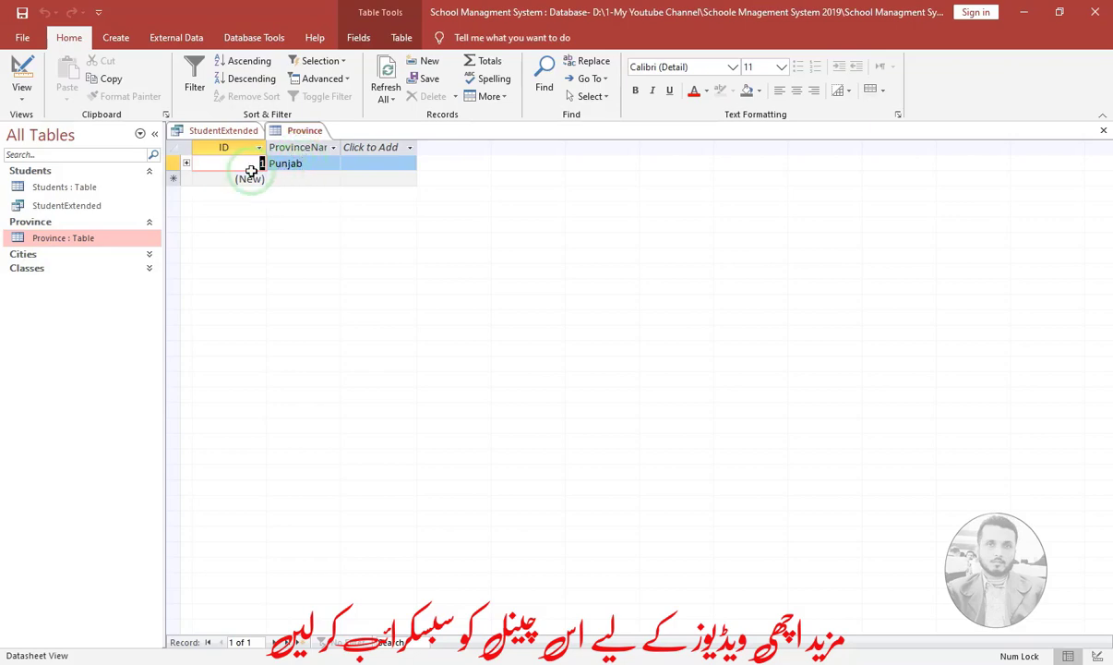
click(302, 178)
text(Sindh)
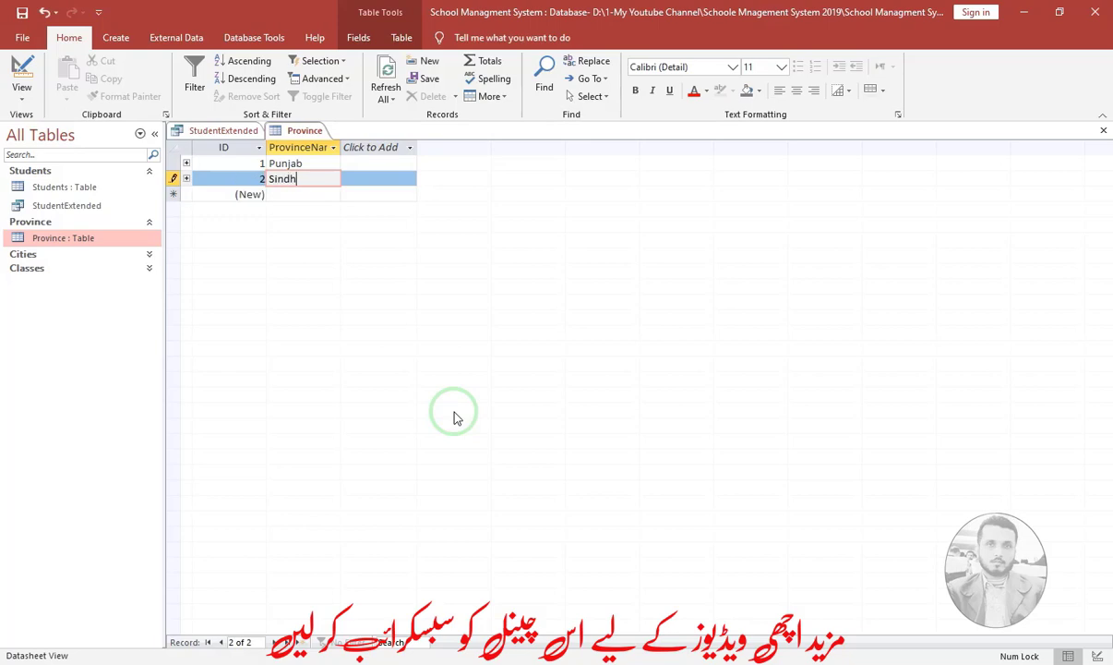
key(Tab)
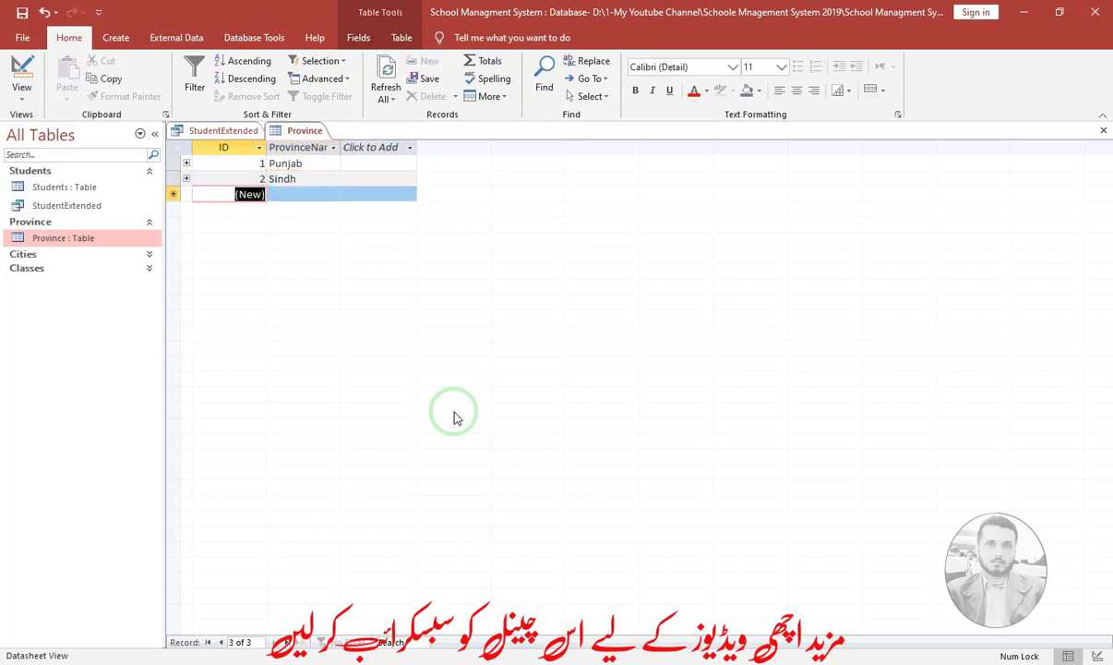
key(ctrl+w)
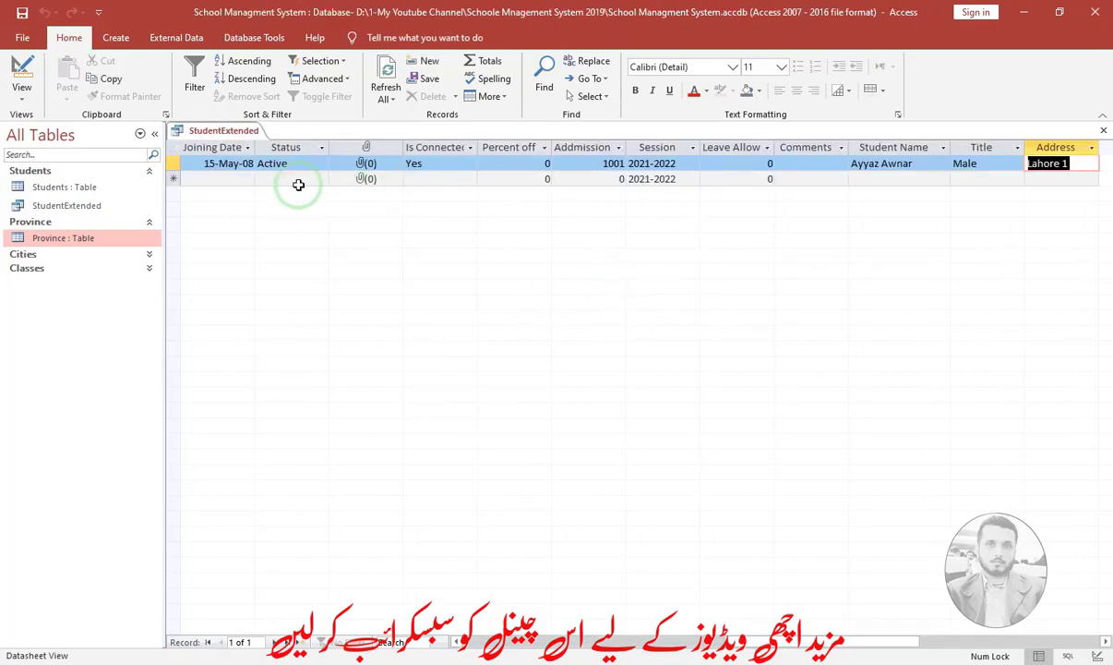
click(411, 164)
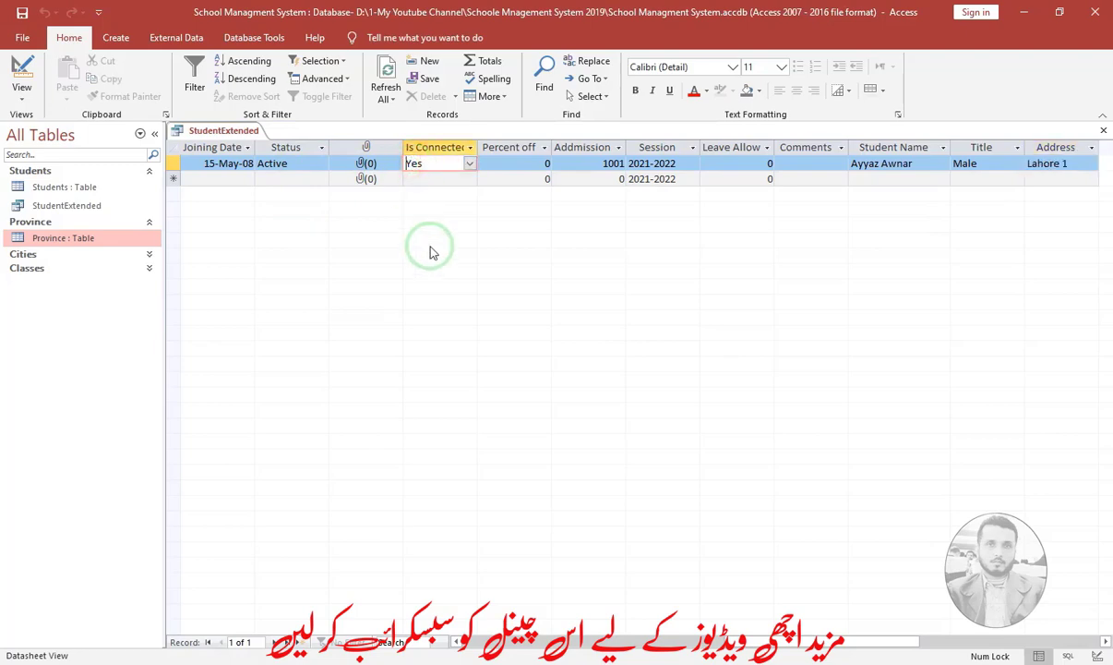
- Set the student record's province to Sindh and check the calculated Address in the query's results
key(shift+Tab)
key(shift+Tab)
key(shift+Tab)
key(shift+Tab)
key(shift+Tab)
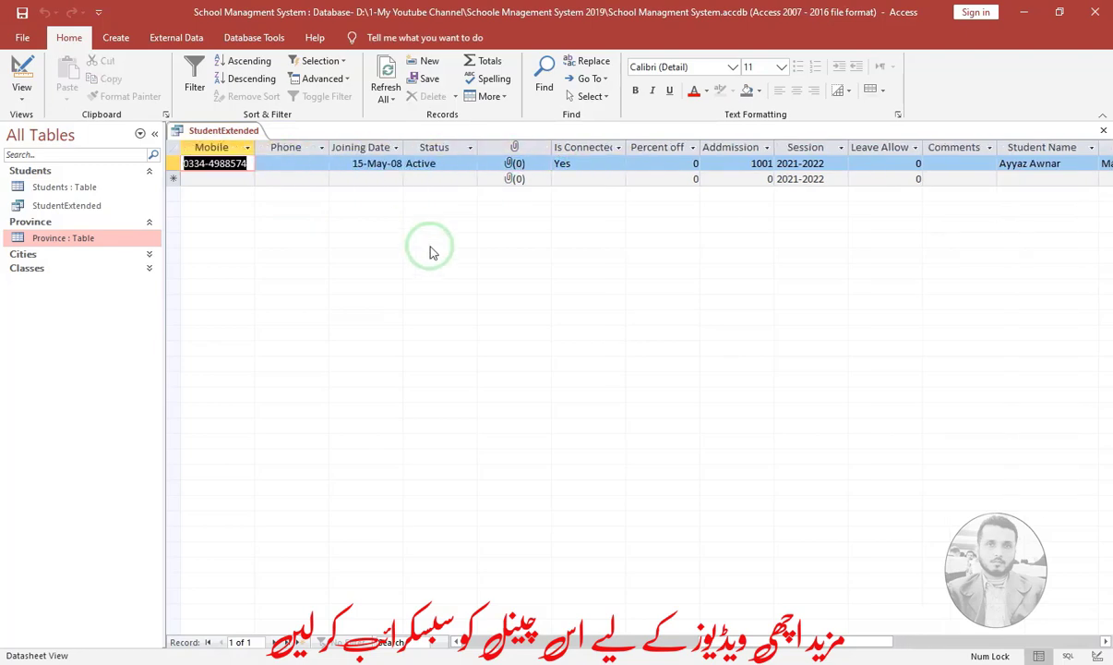
key(shift+Tab)
key(shift+Tab)
key(shift+Tab)
key(shift+Tab)
key(shift+Tab)
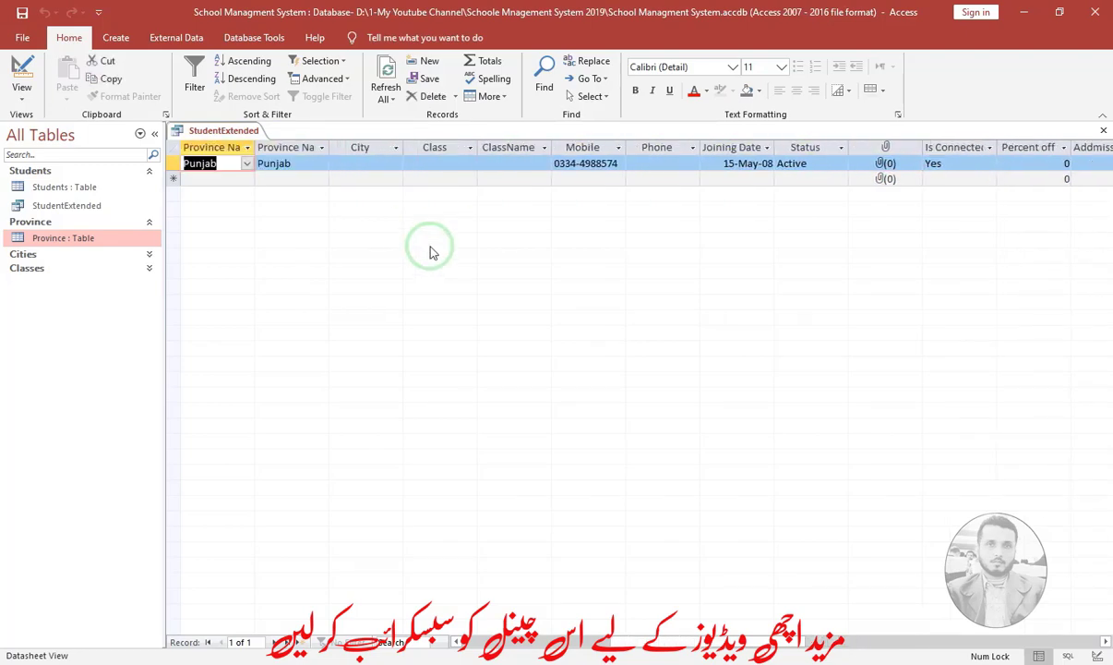
click(247, 163)
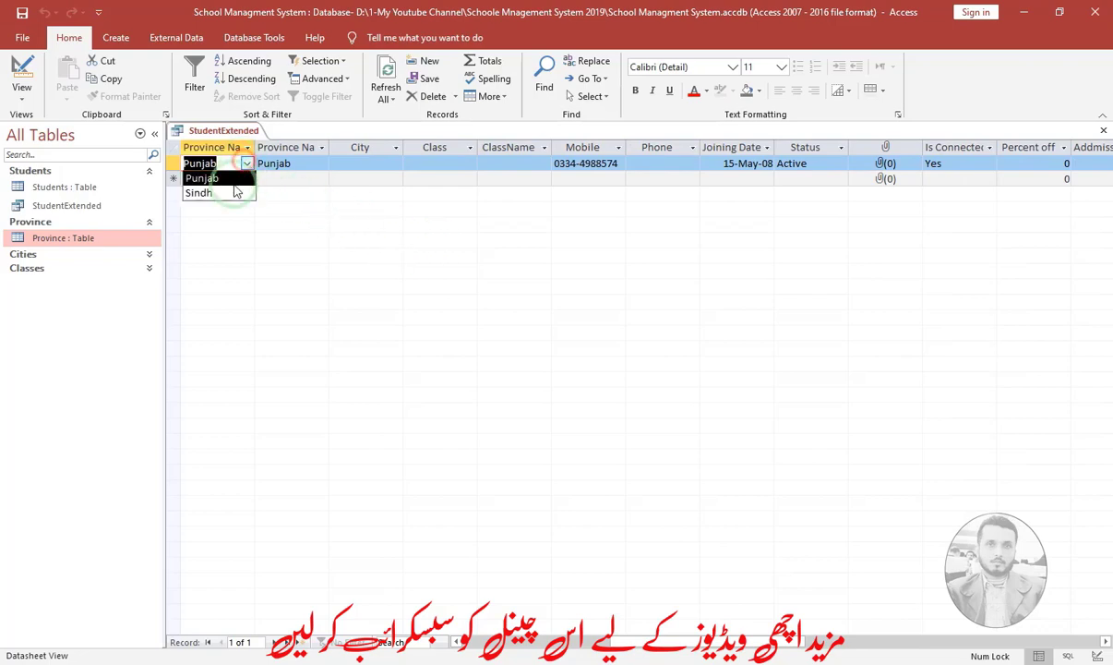
click(226, 194)
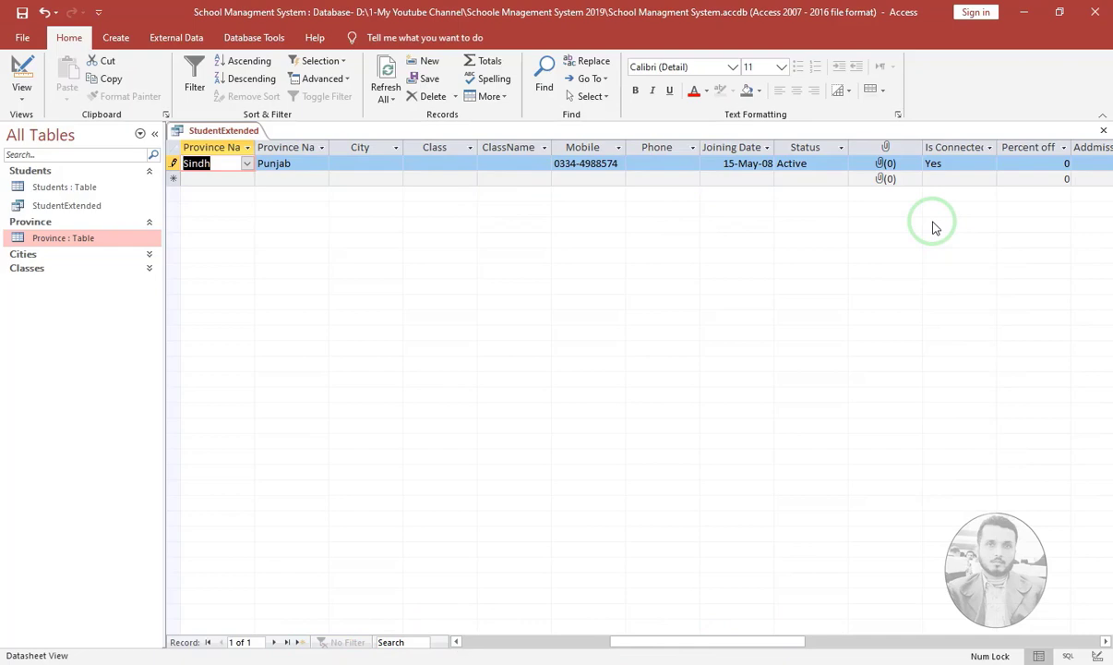
key(End)
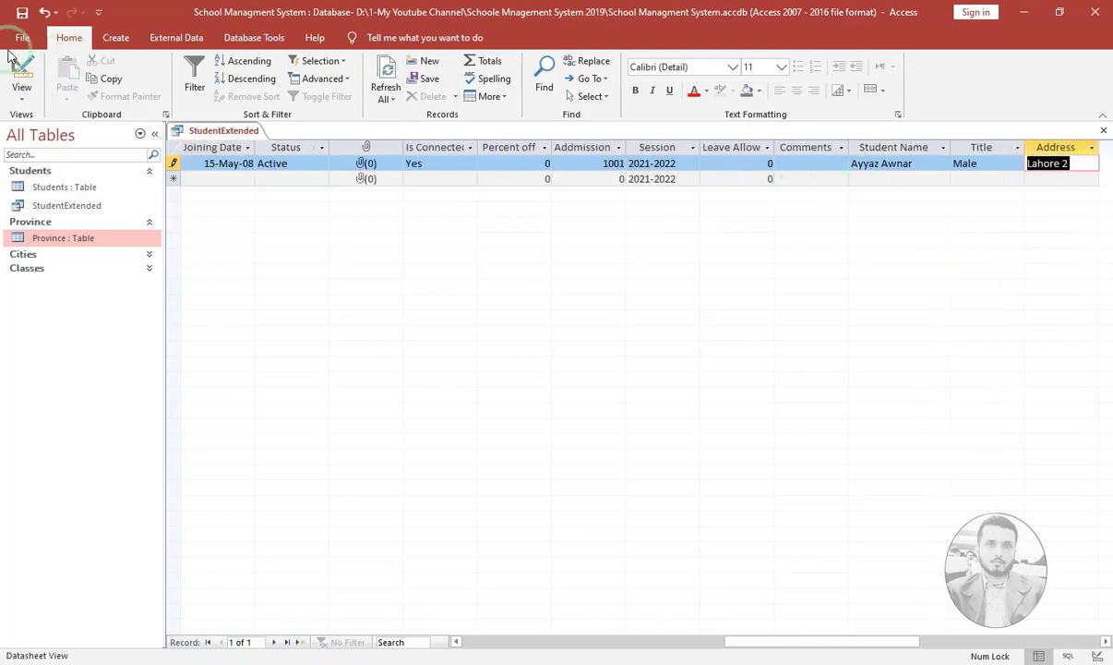
- Replace [ProvinceID] with [ProvinceName] in the Address expression and check the Address in the query's results
click(21, 78)
click(369, 493)
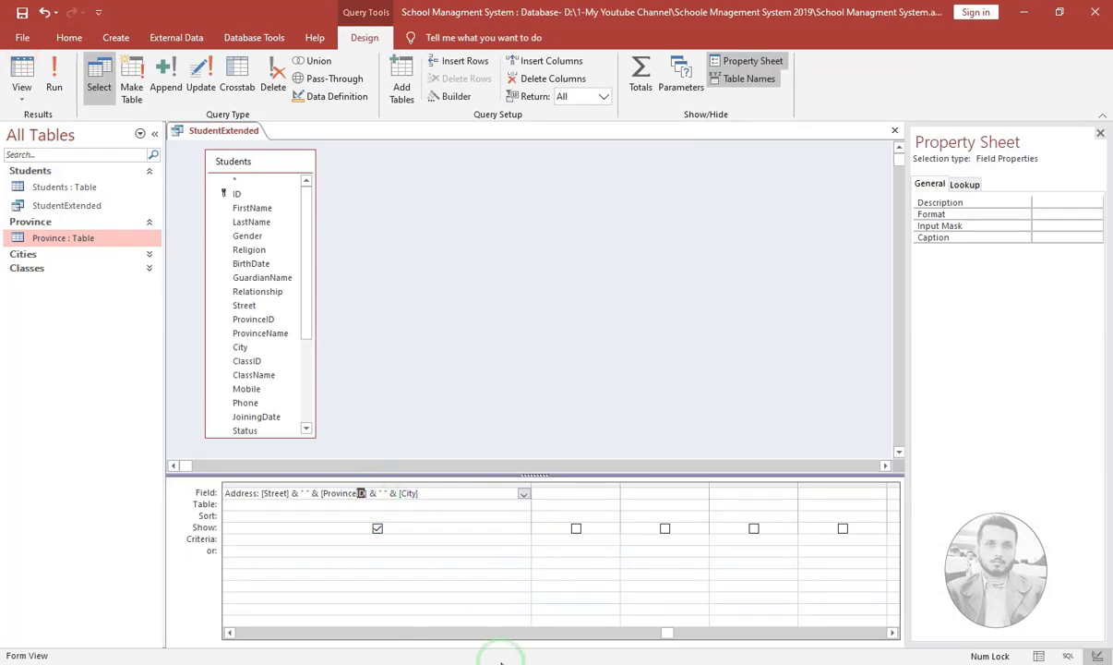
text(Name)
key(Tab)
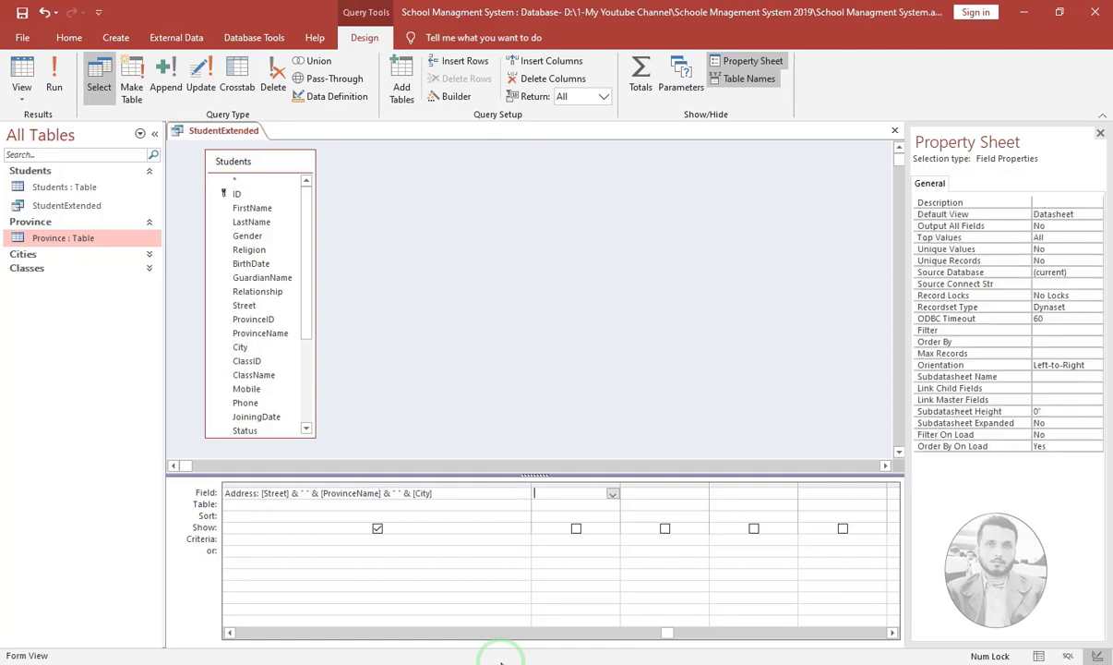
click(24, 69)
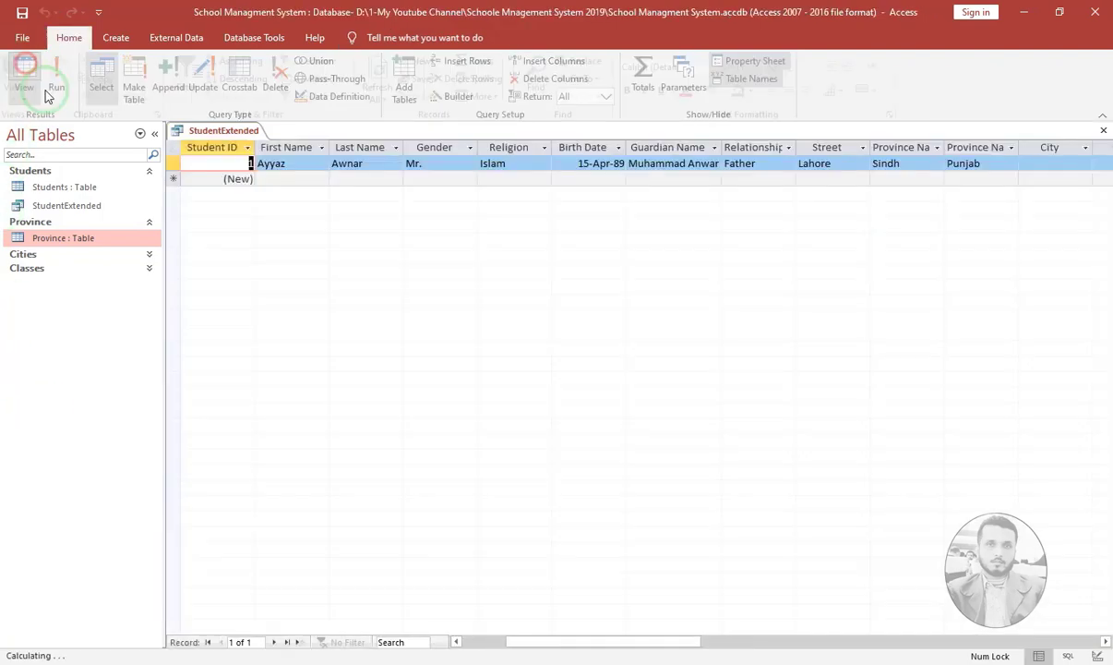
key(End)
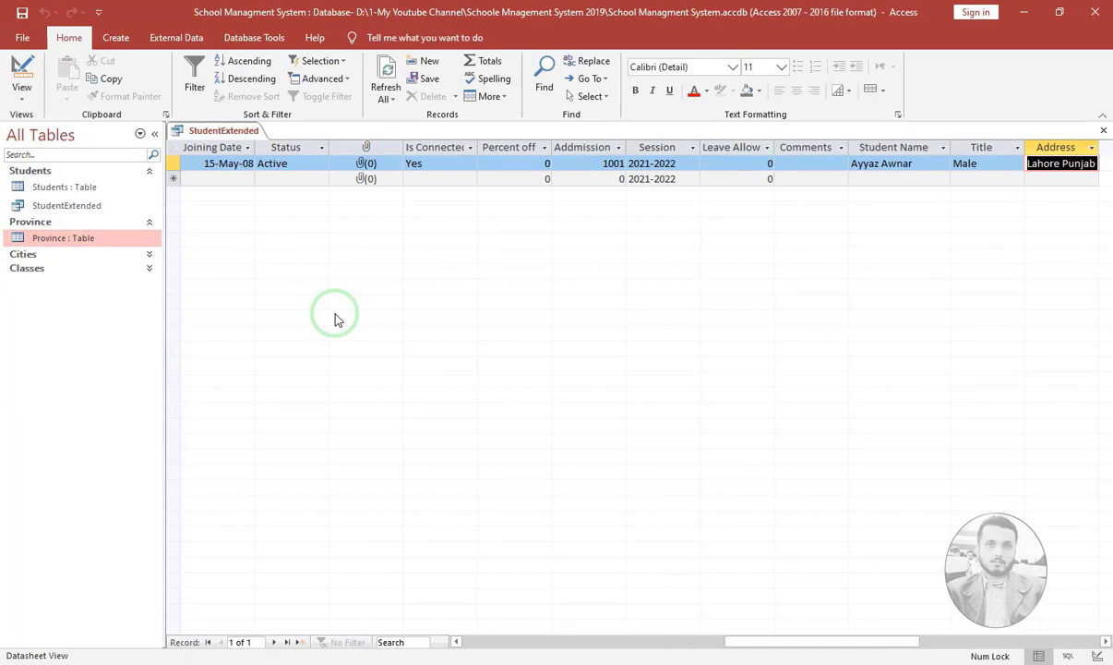
- Add a comma to the separator between [ProvinceName] and [City] in the Address expression and check the results
click(22, 81)
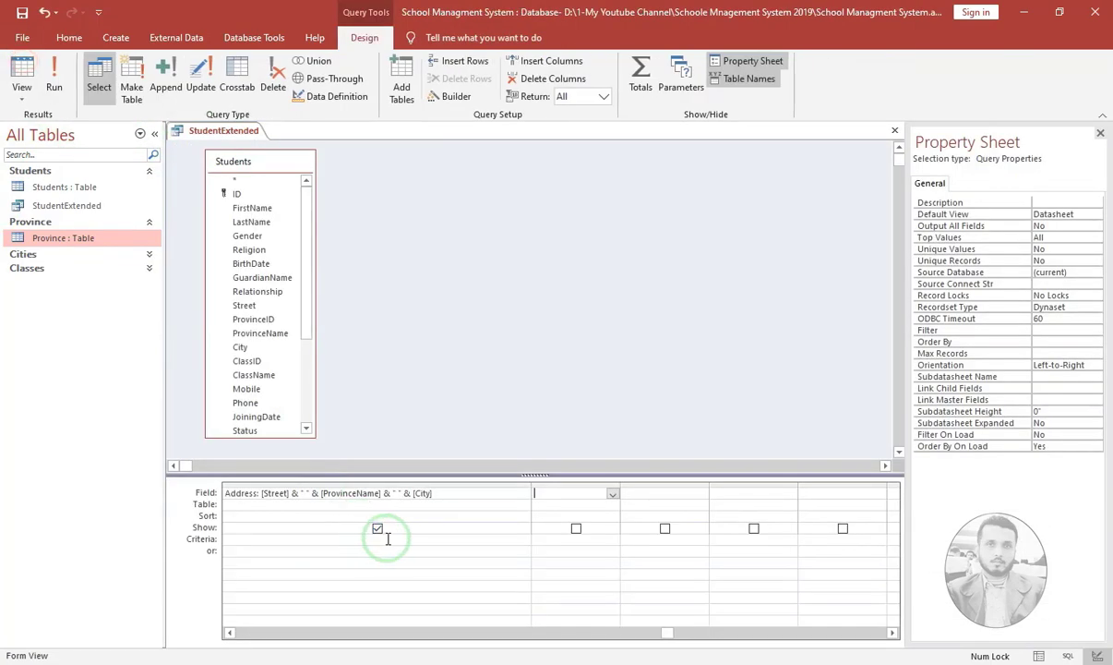
click(374, 493)
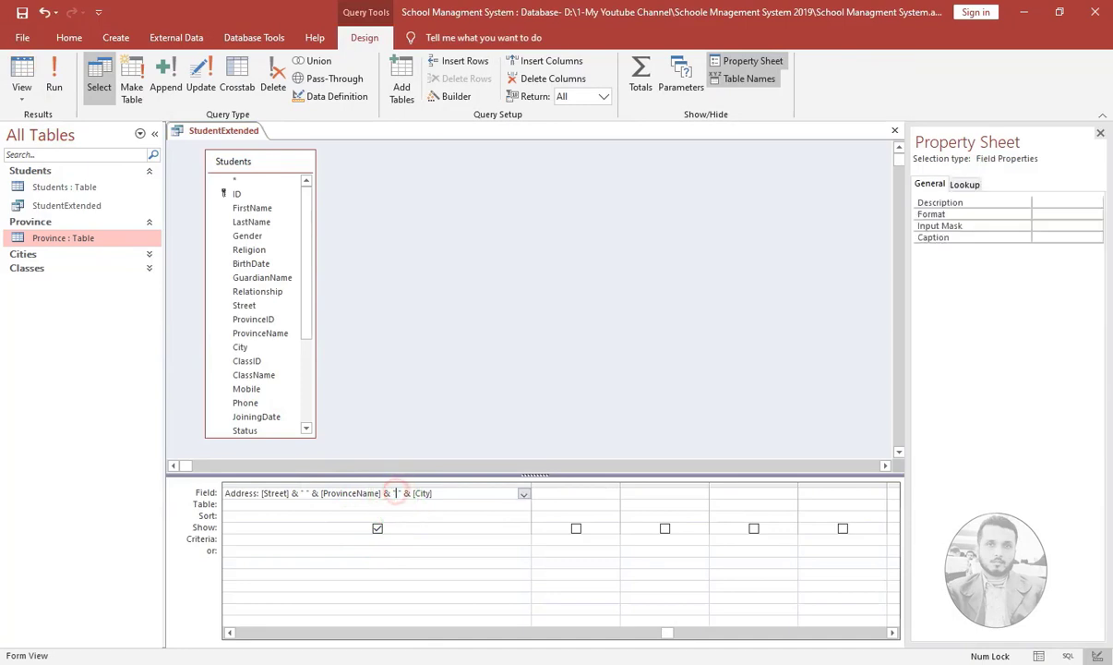
text(,)
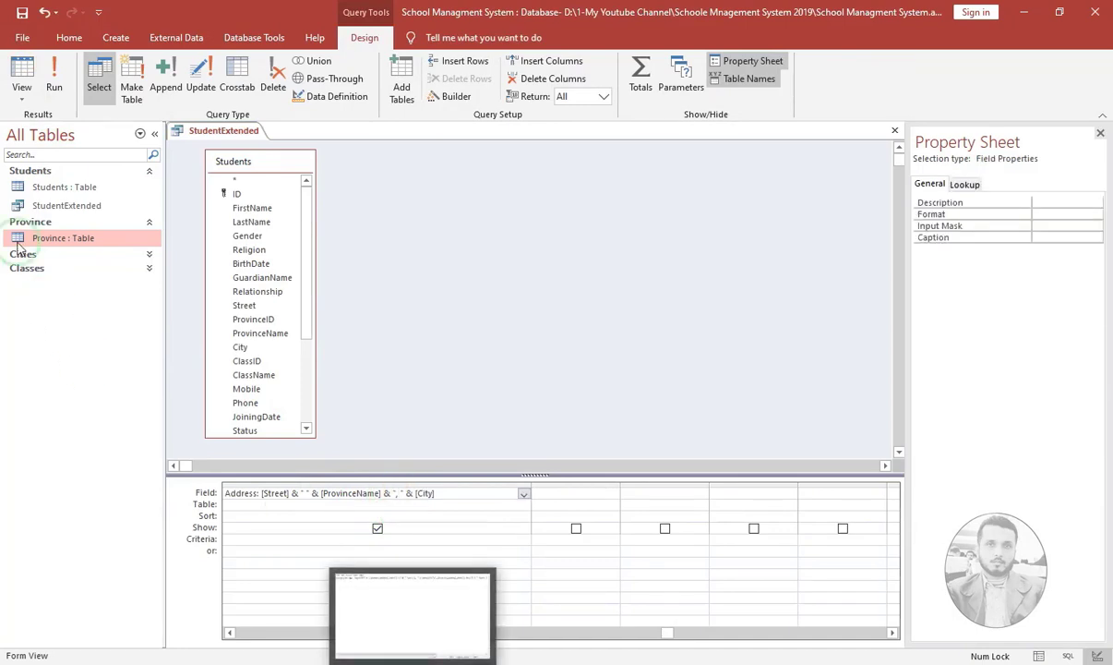
click(21, 74)
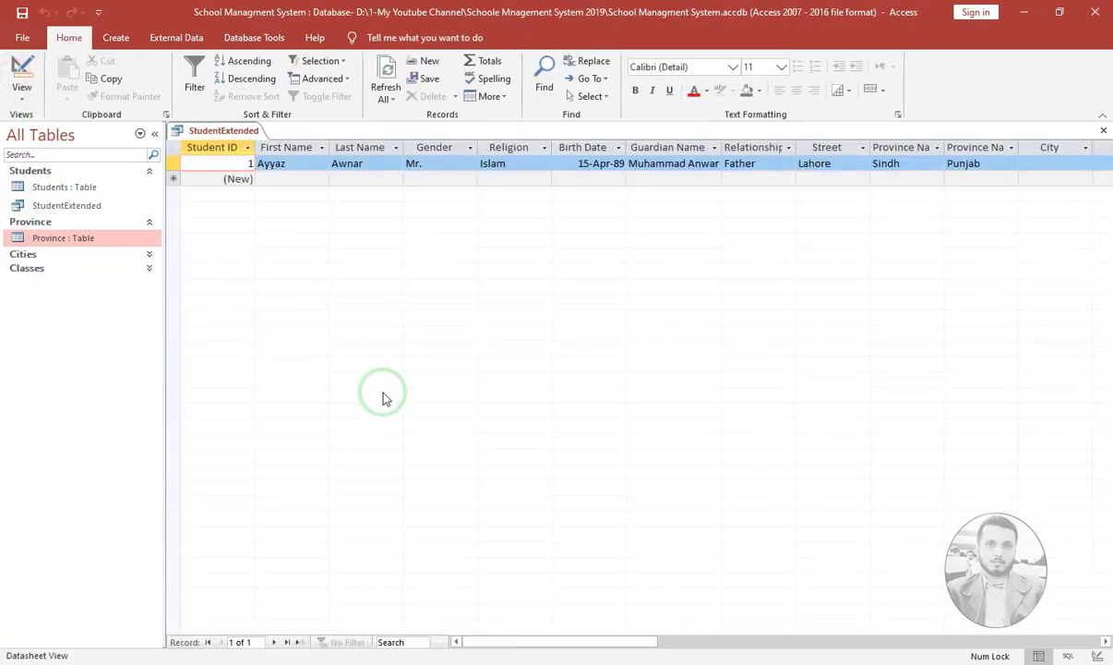
key(End)
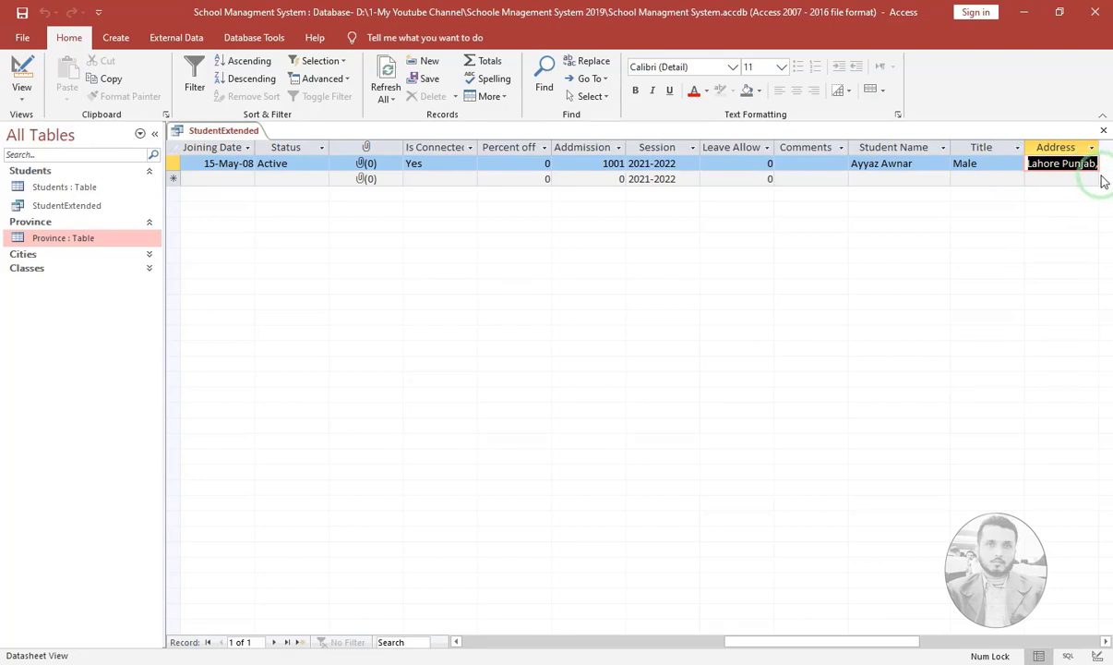
- Replace the Street value in the student's record with the new street name in the query results
click(21, 72)
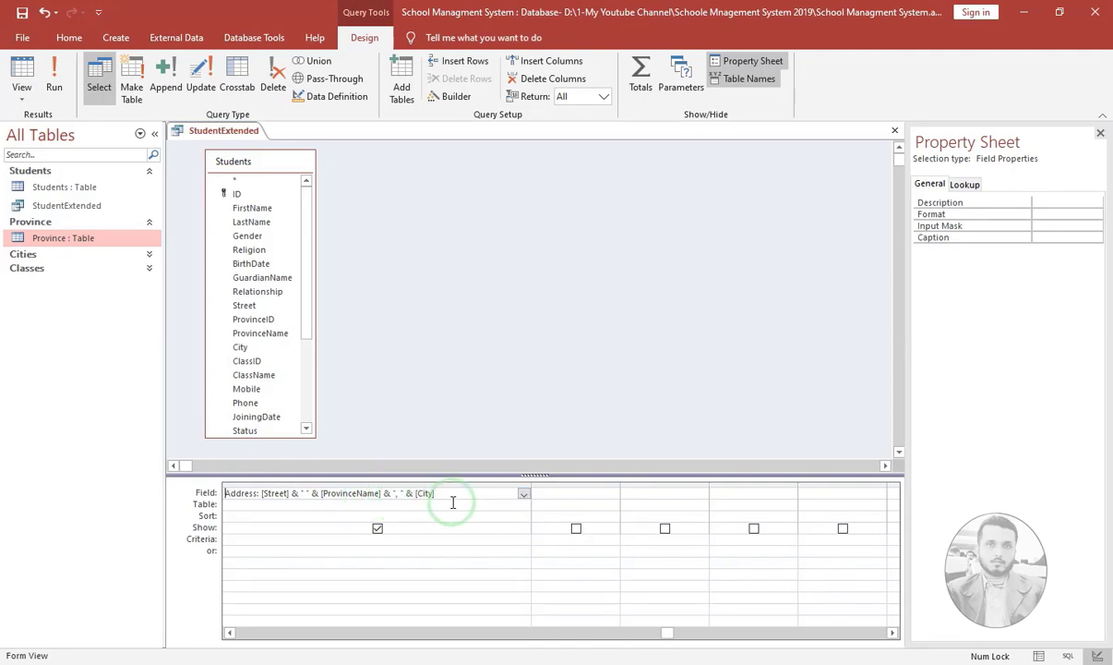
click(20, 75)
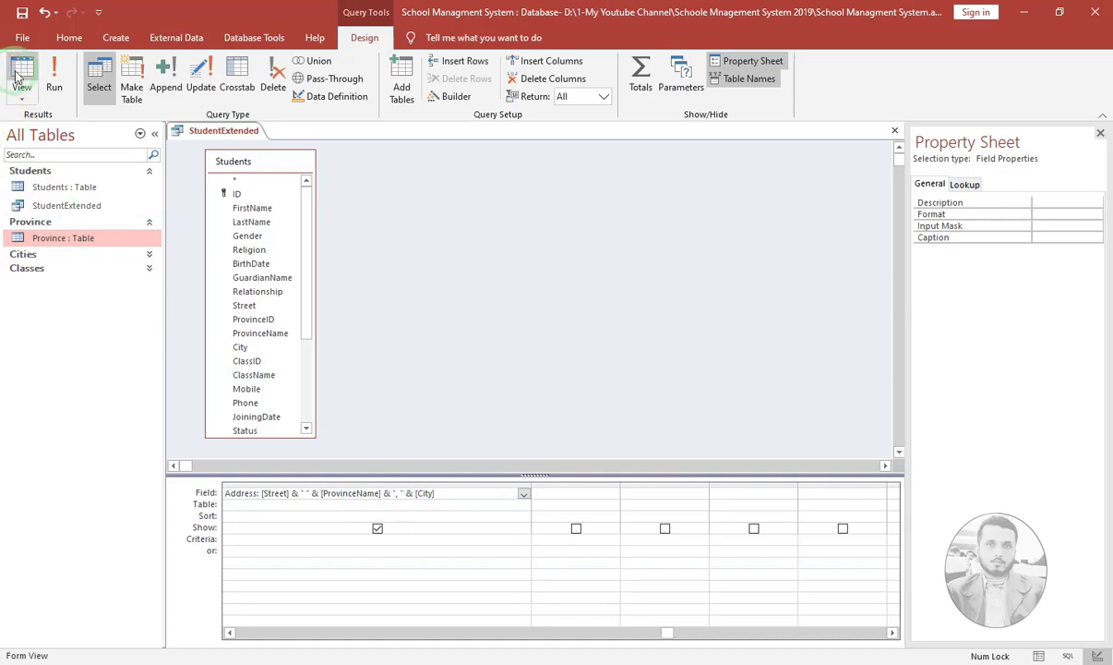
key(Tab)
key(Tab)
key(Tab)
key(Tab)
key(Tab)
key(Tab)
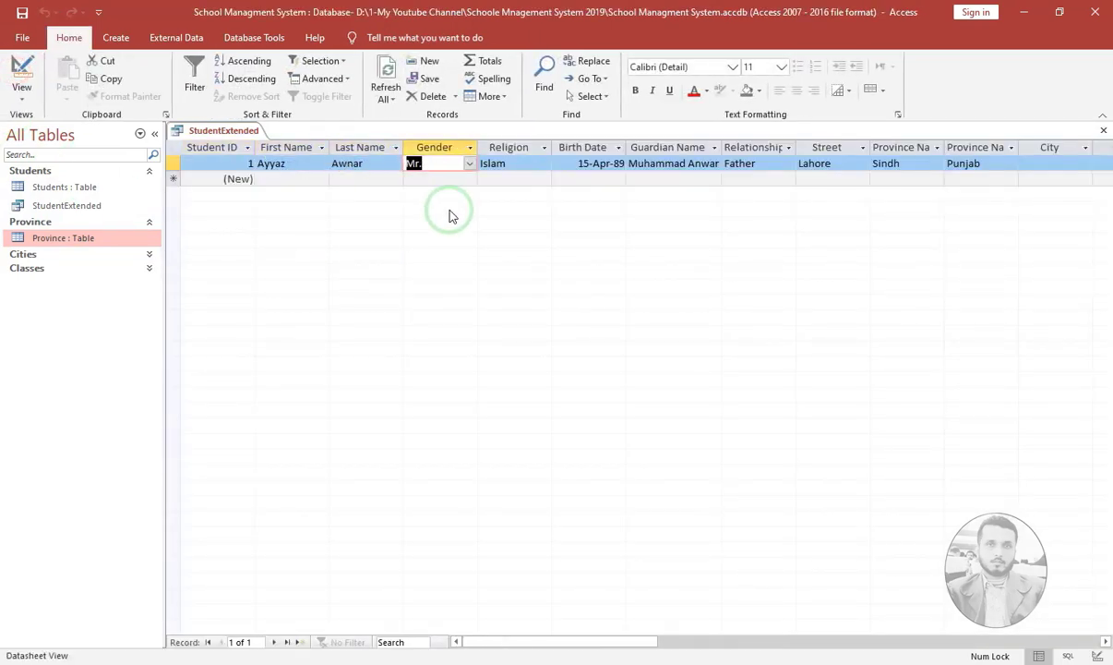
key(Tab)
key(Tab)
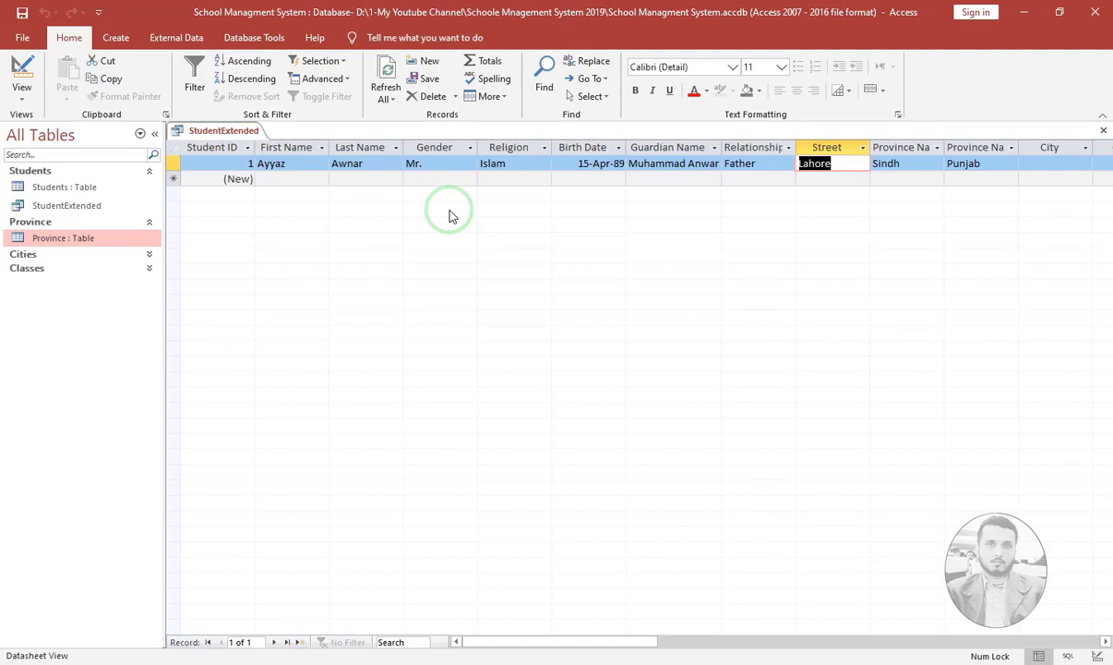
text(Wapd)
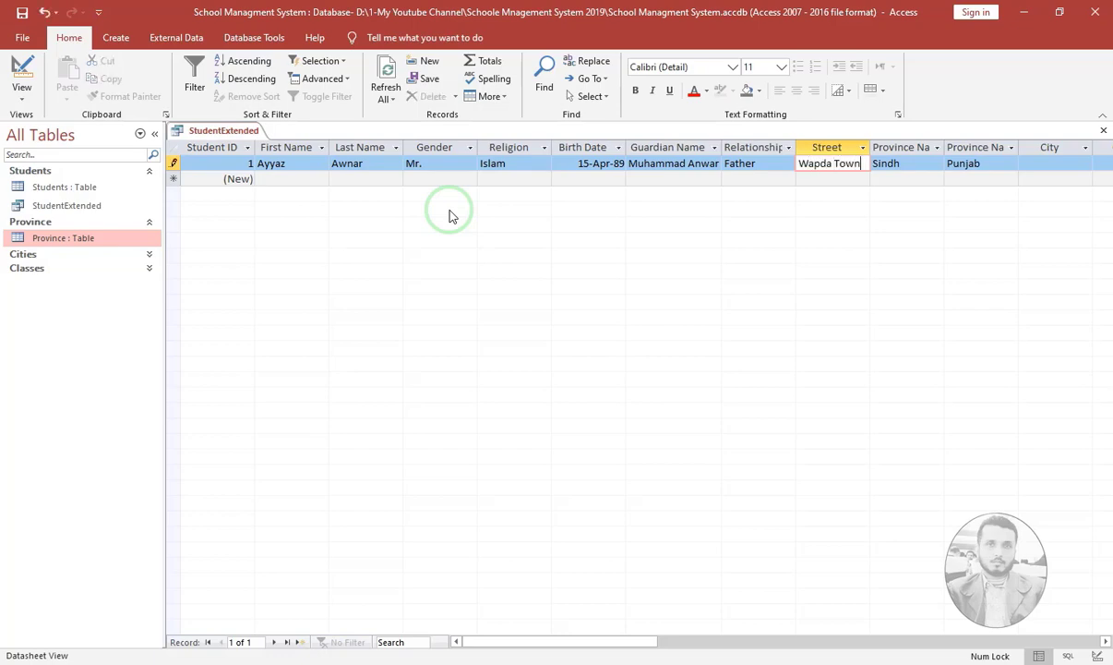
text(a Town)
- Set the City in the student's record to Lahore
key(Tab)
key(Tab)
key(Tab)
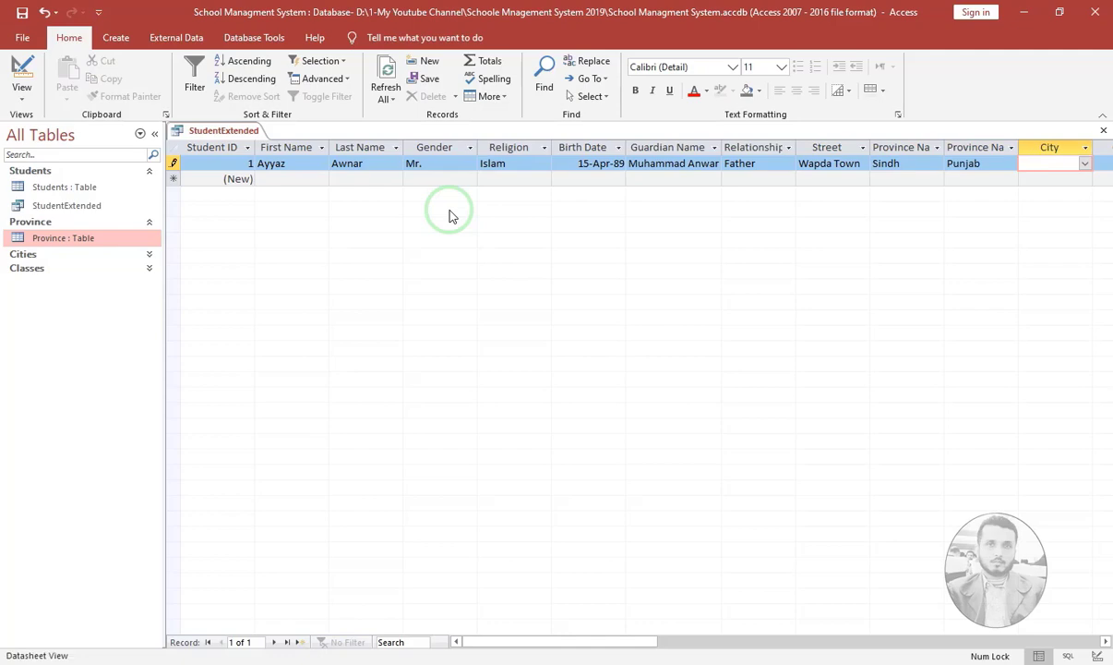
text(Lahore)
key(Tab)
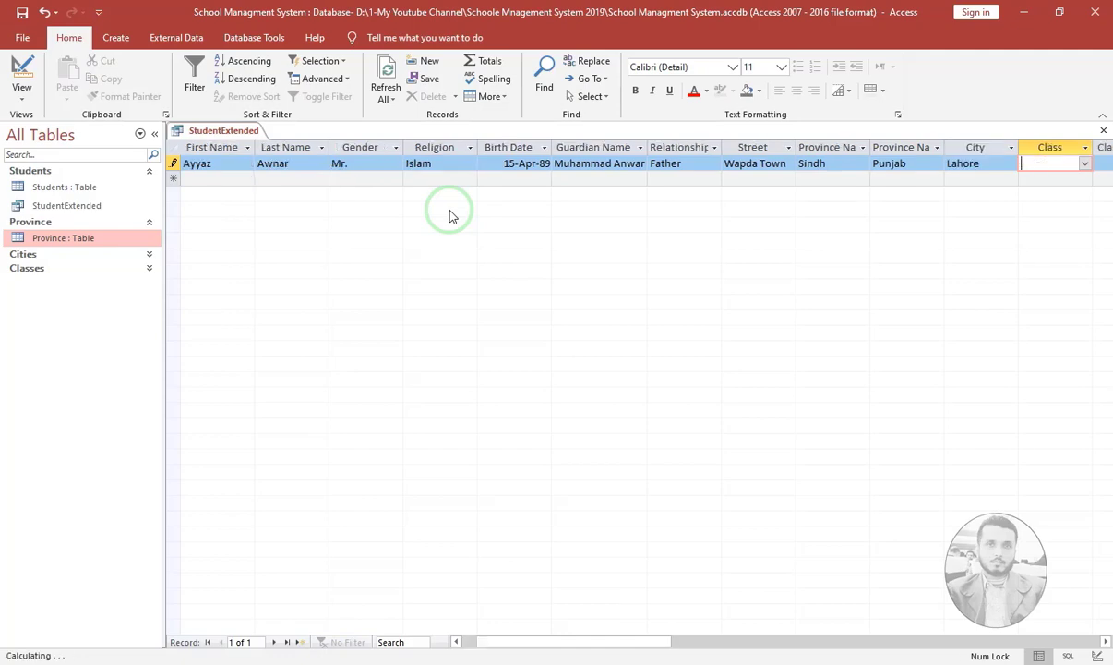
- Reopen the query's results and widen the Address column to show the full calculated address
click(21, 72)
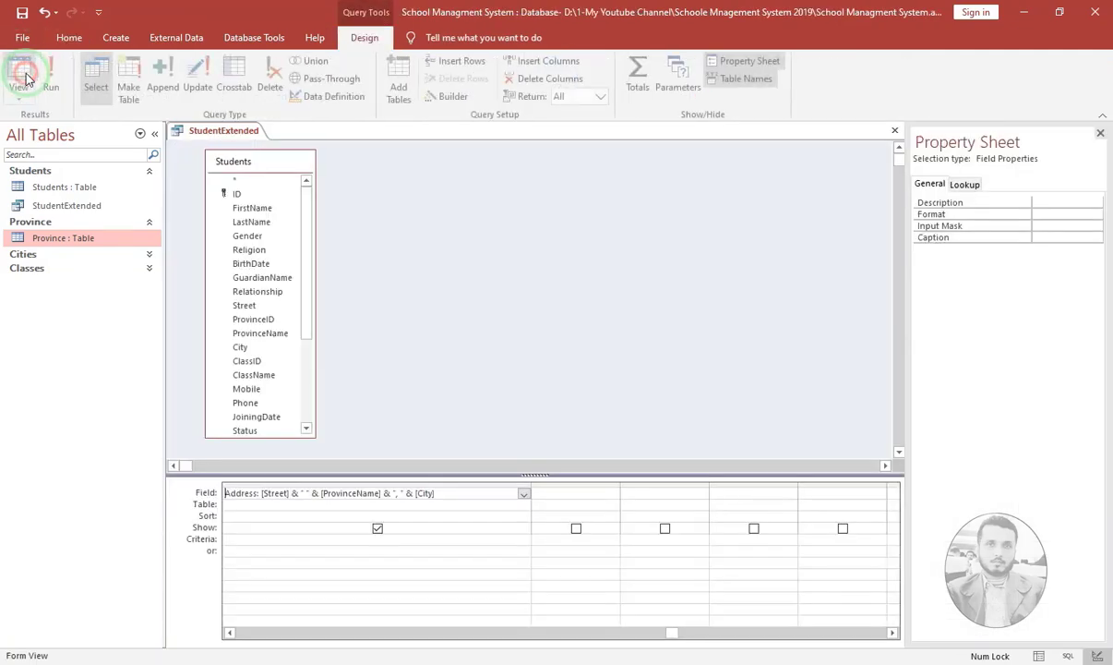
click(22, 93)
click(56, 118)
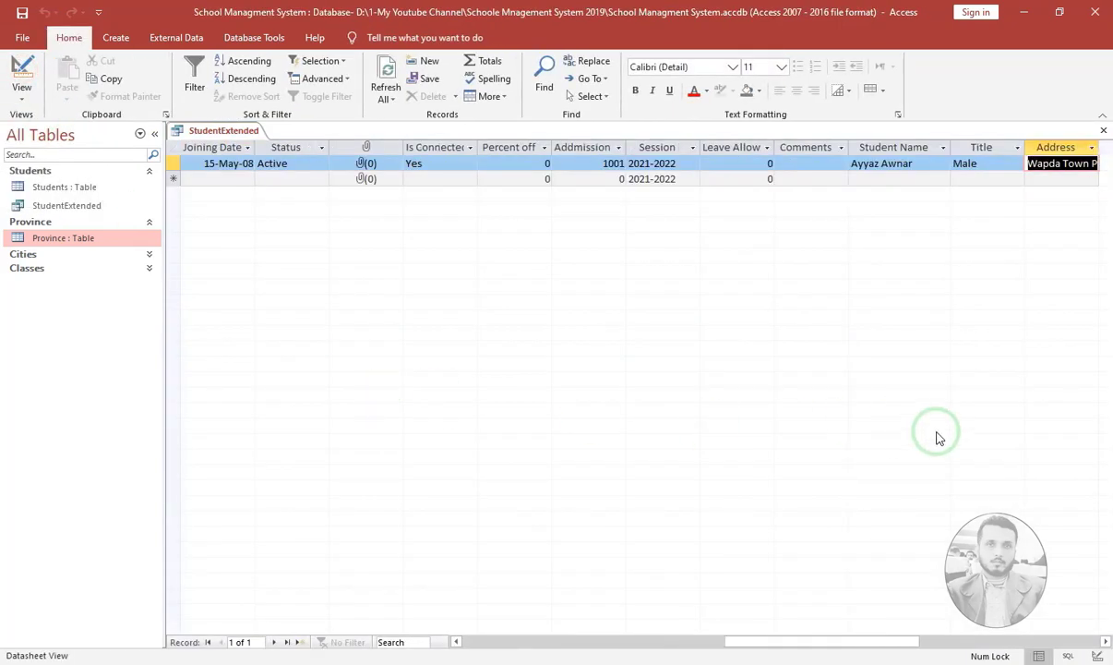
drag(758, 643, 837, 633)
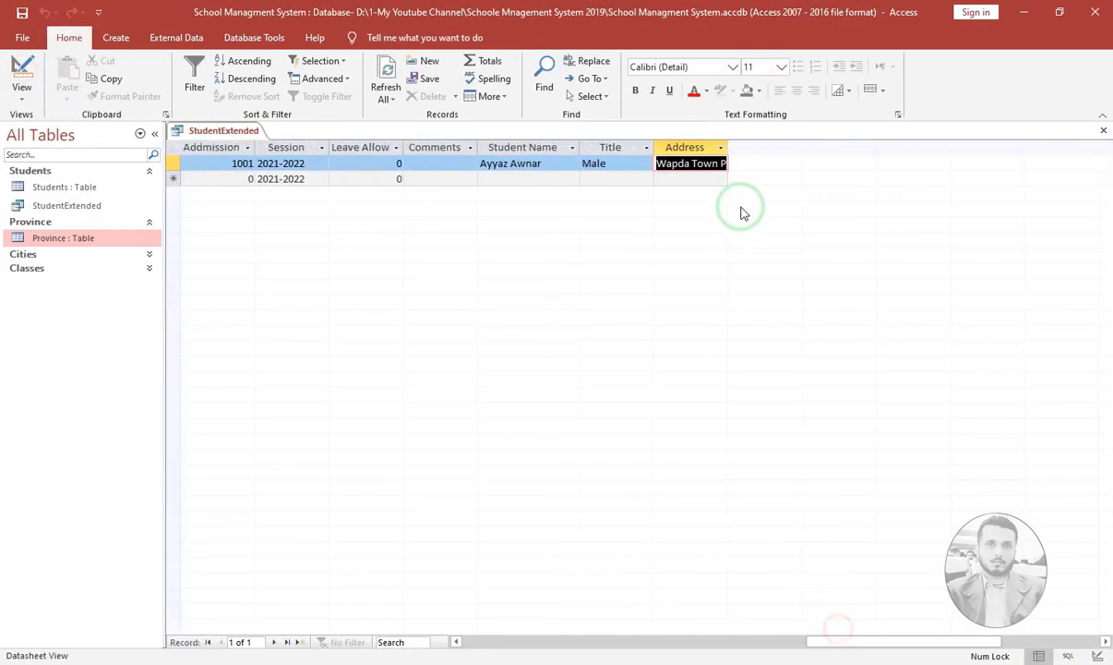
drag(730, 153, 842, 162)
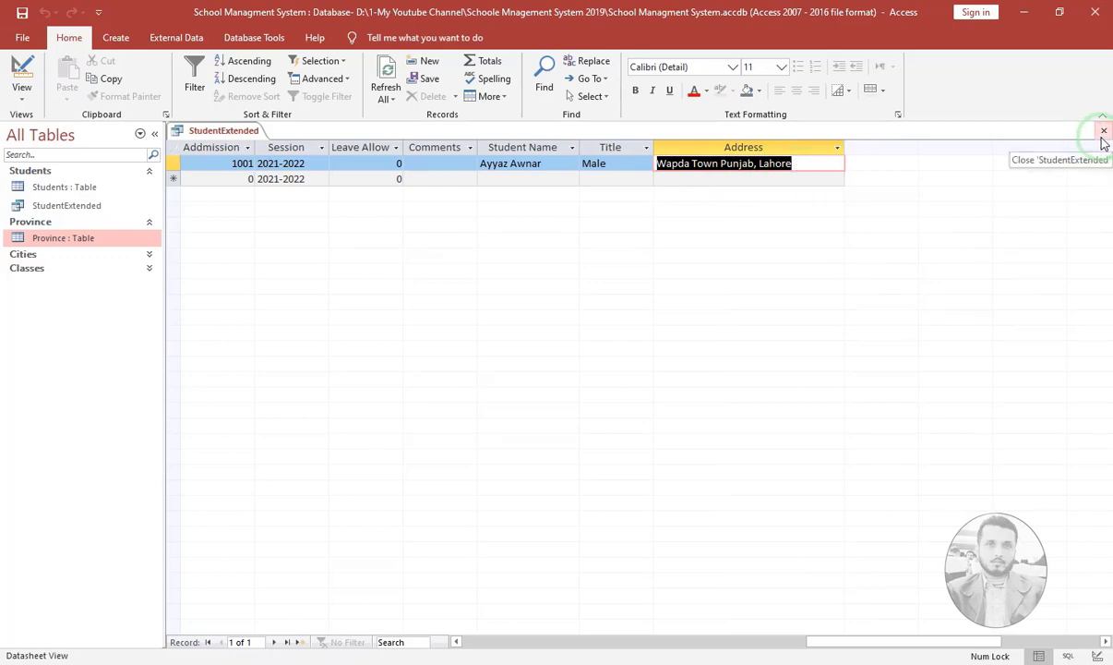
- Fit the Address column's width in the design grid, then turn on Show for the next empty column and widen it
click(20, 76)
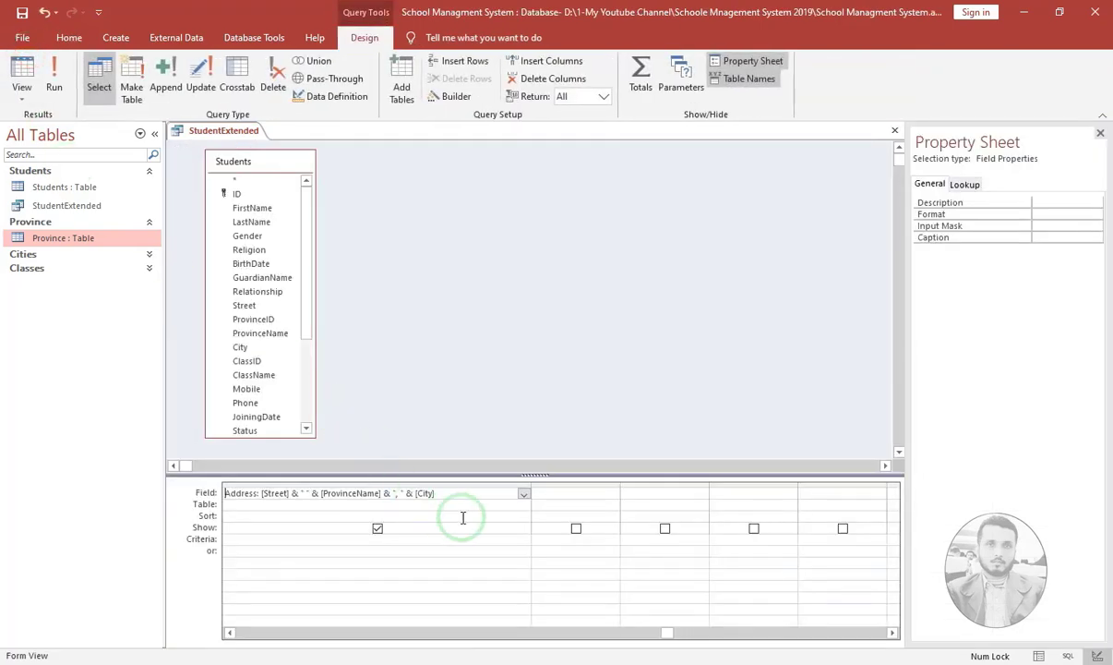
click(563, 488)
double_click(532, 484)
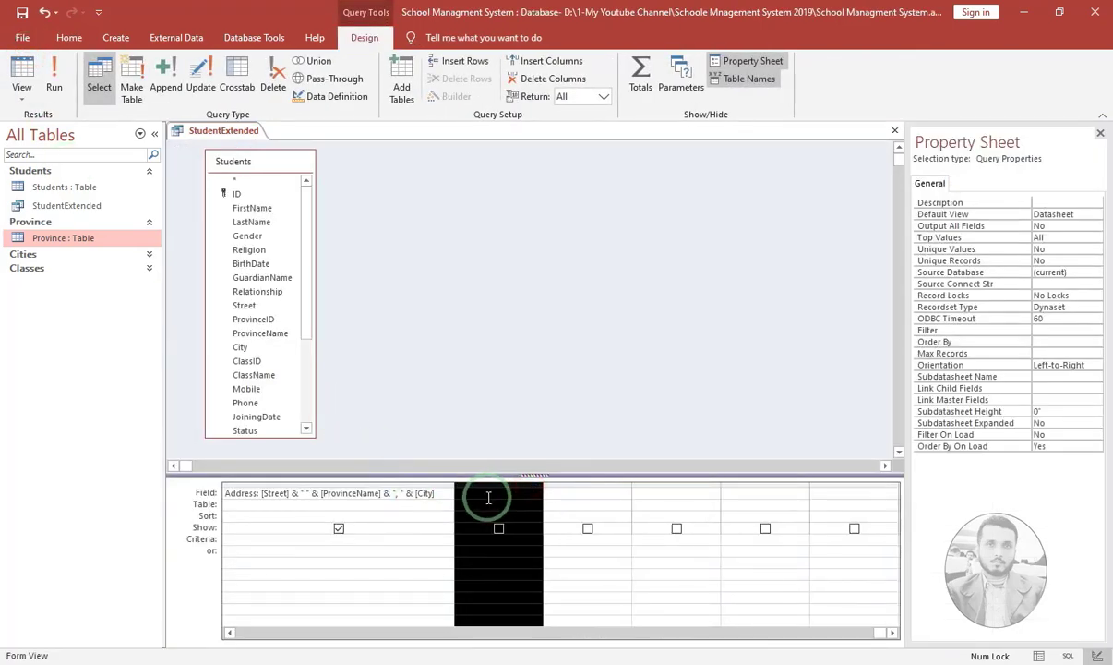
click(498, 528)
click(496, 493)
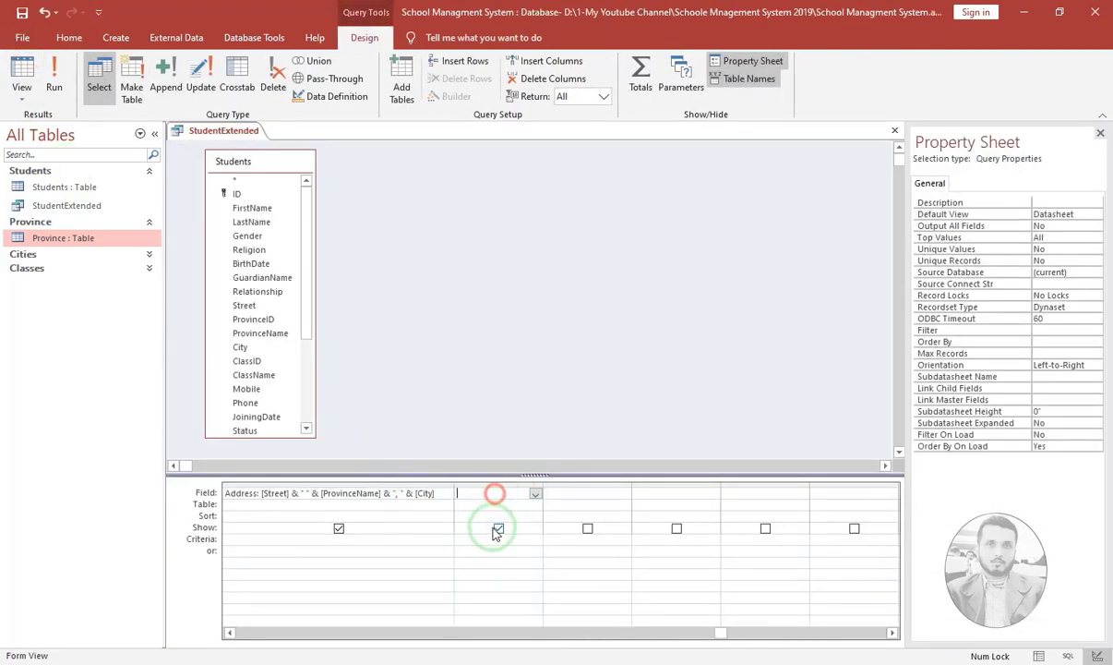
drag(541, 480, 775, 484)
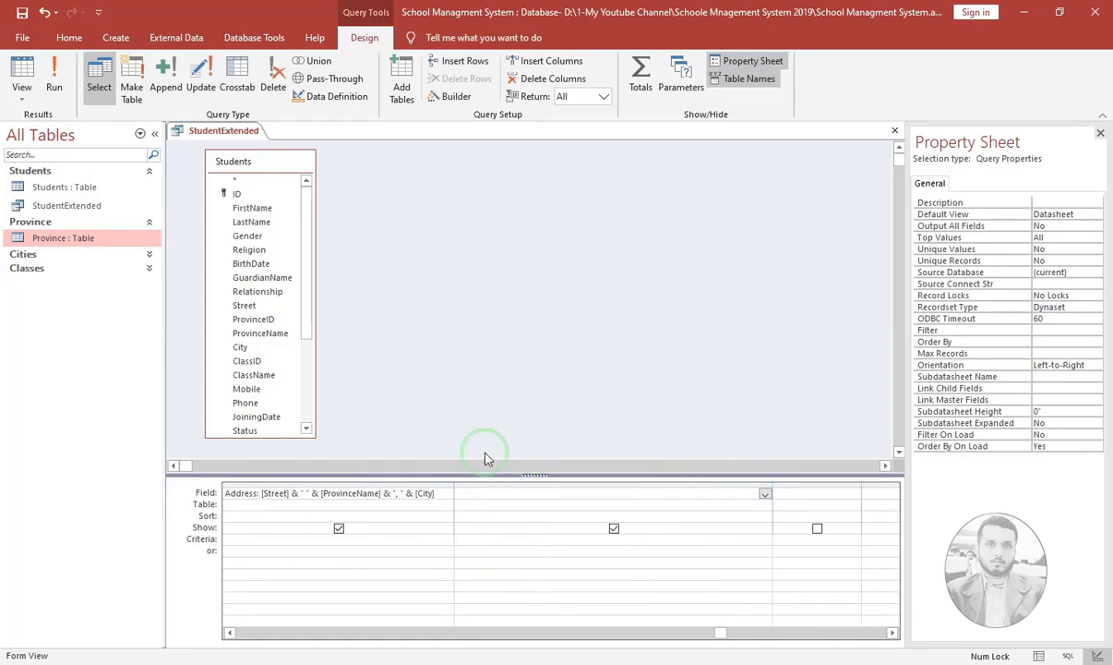
- Look through the Students table's field list and return to the empty column's Field cell
click(286, 278)
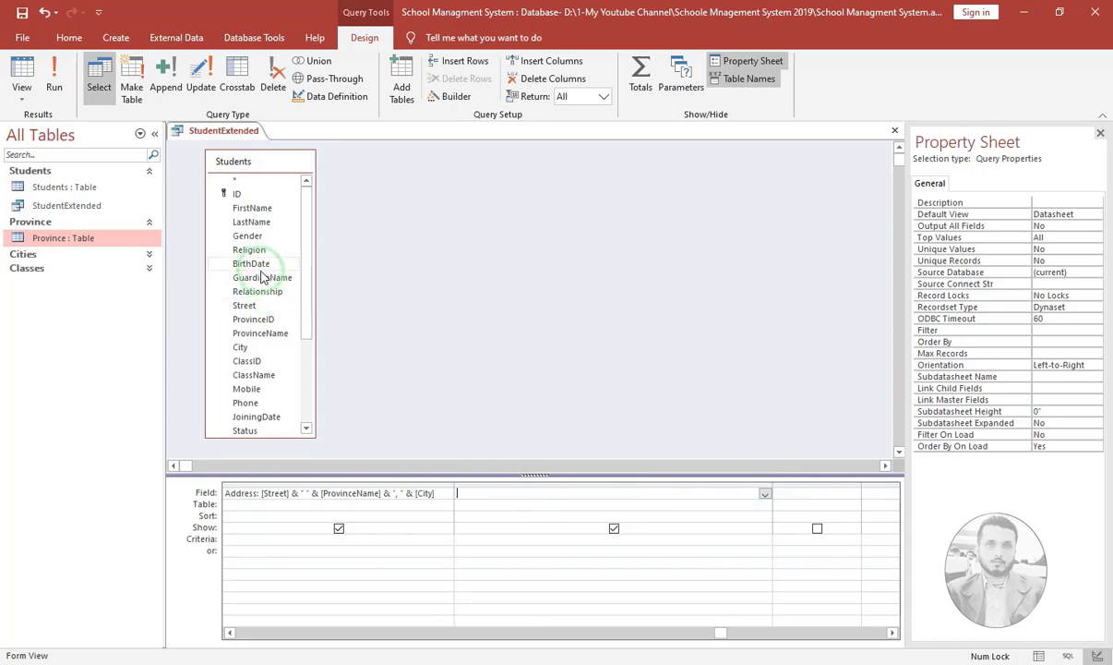
click(307, 430)
click(306, 430)
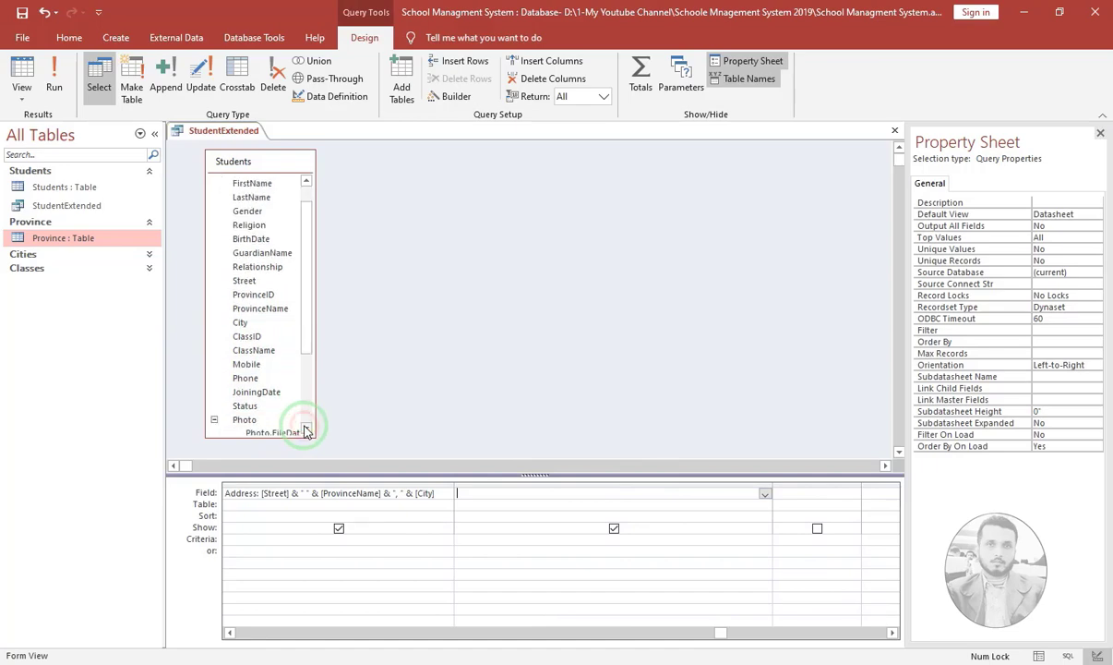
click(307, 430)
click(307, 431)
click(307, 430)
click(306, 430)
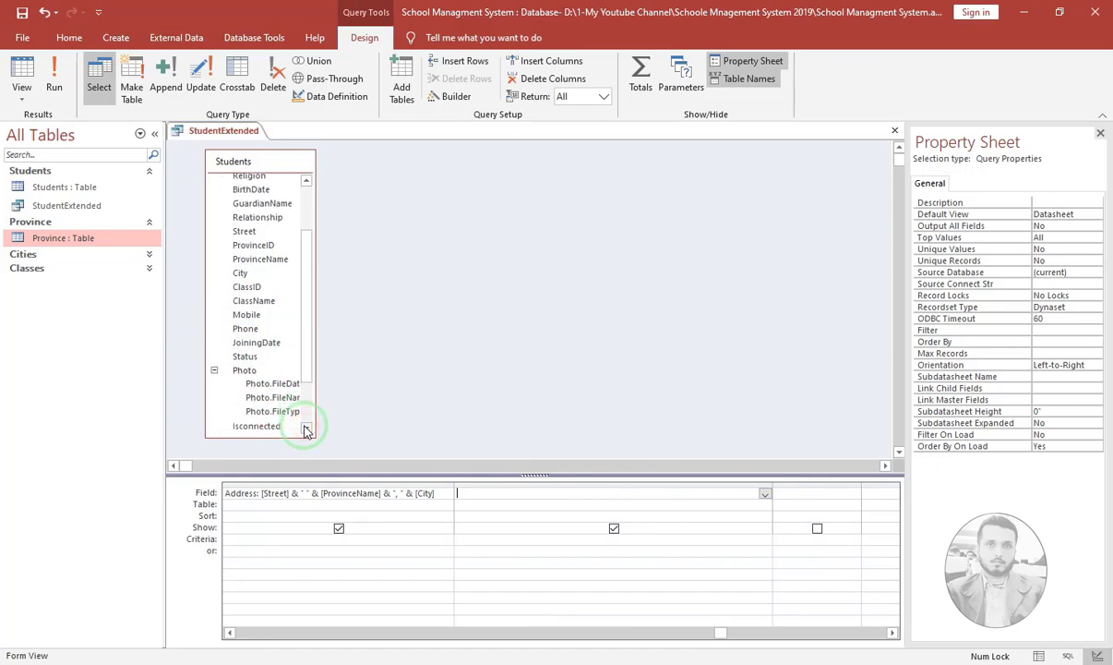
click(306, 431)
click(307, 430)
click(306, 430)
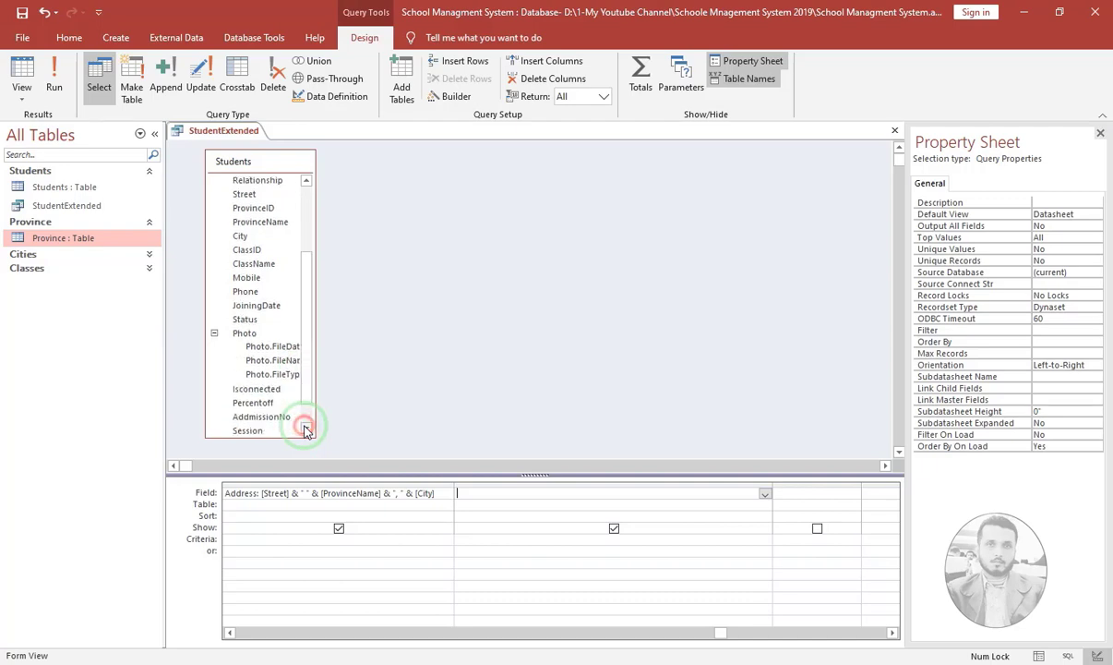
click(307, 430)
click(307, 430)
drag(306, 385, 271, 262)
click(271, 263)
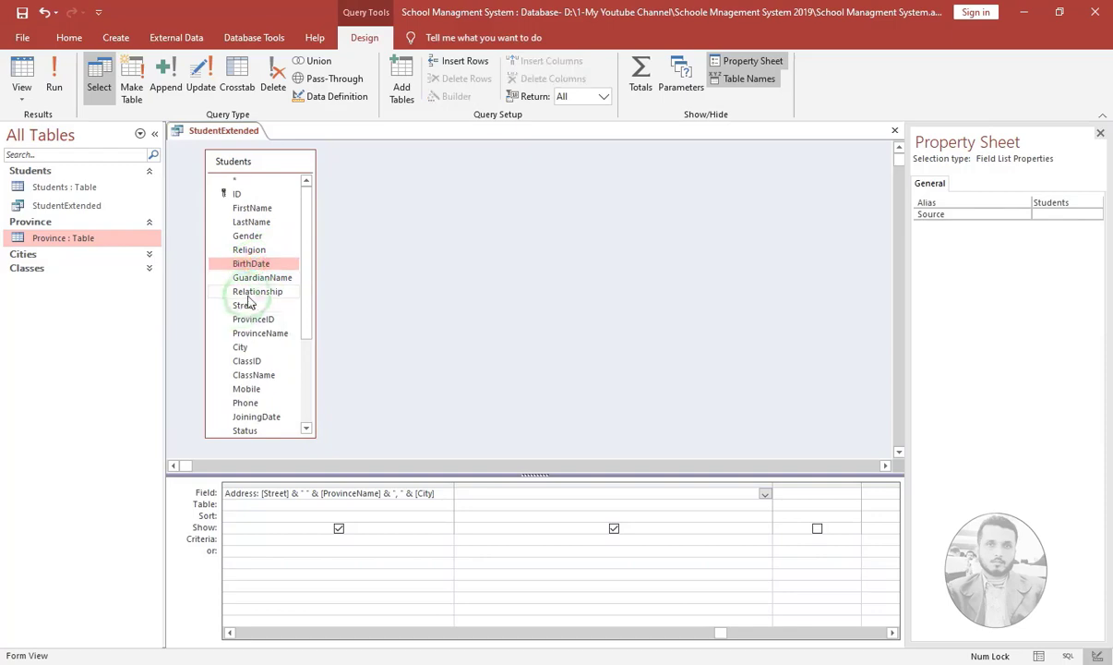
click(467, 492)
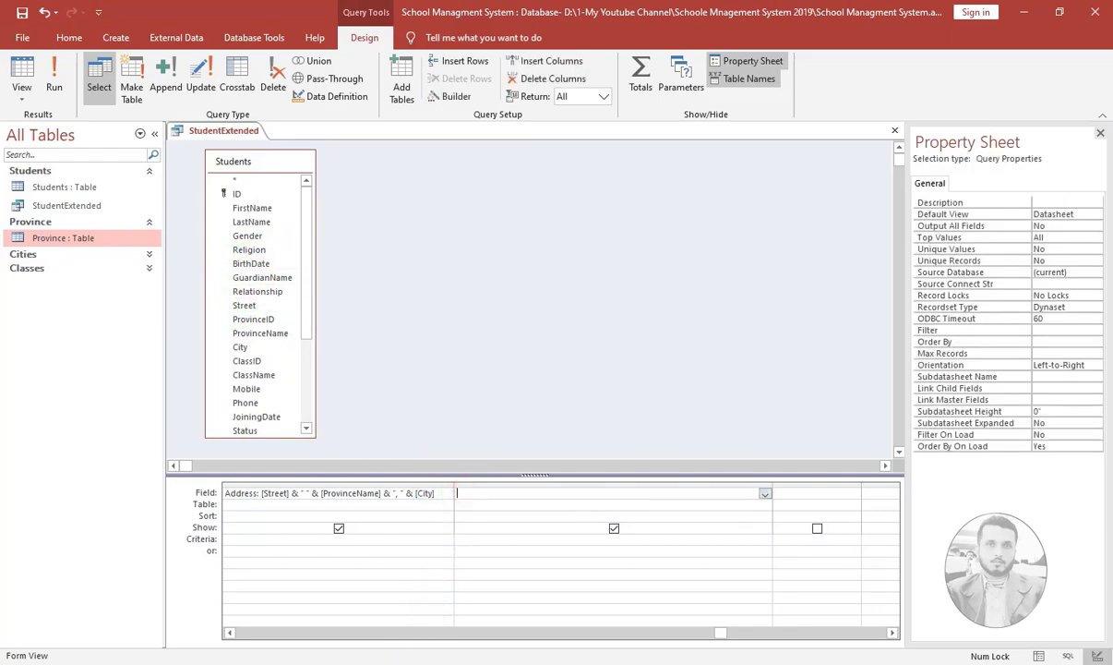
- Switch to Notepad, copy the whole Connection Age expression, and paste it into the empty column's Field cell in the Access query
click(397, 650)
click(215, 116)
click(219, 147)
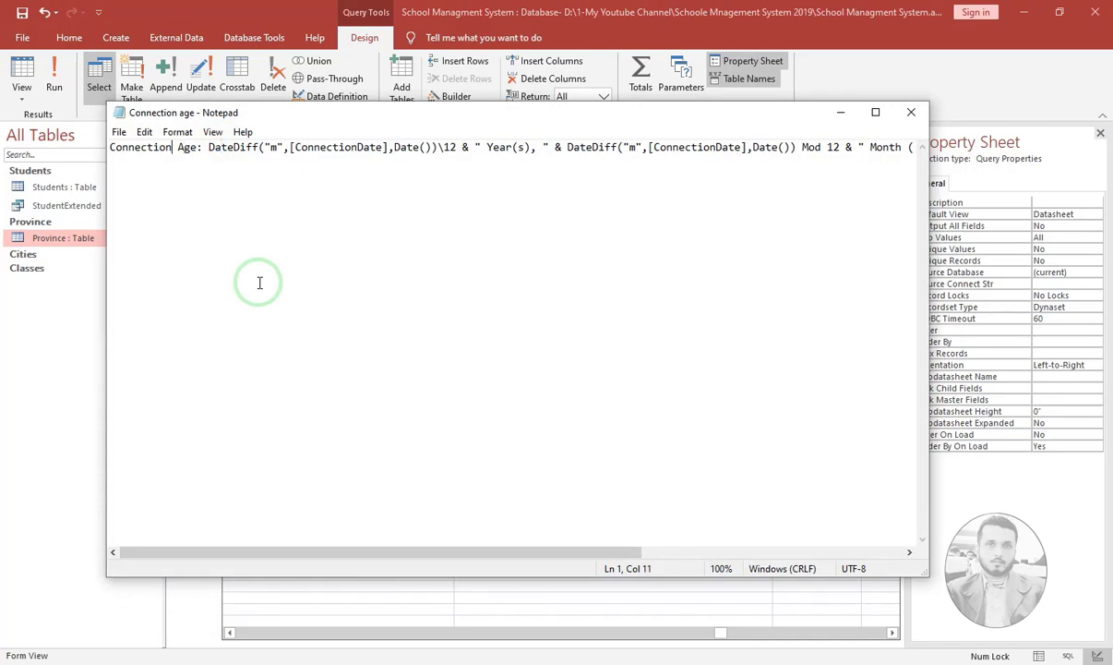
key(shift+Home)
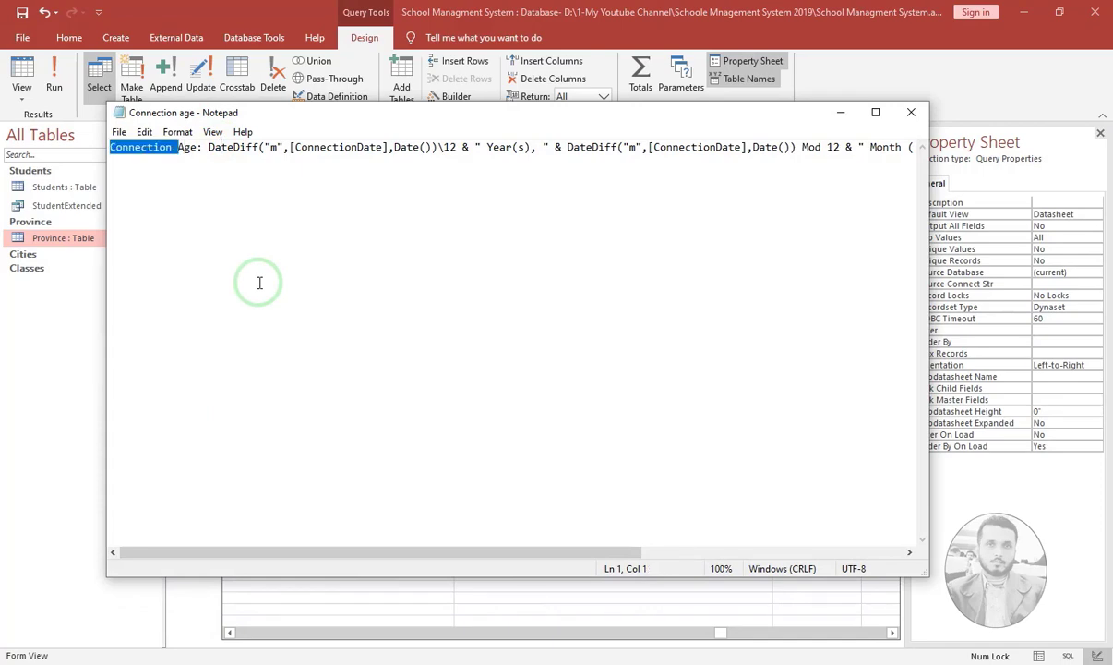
key(Left)
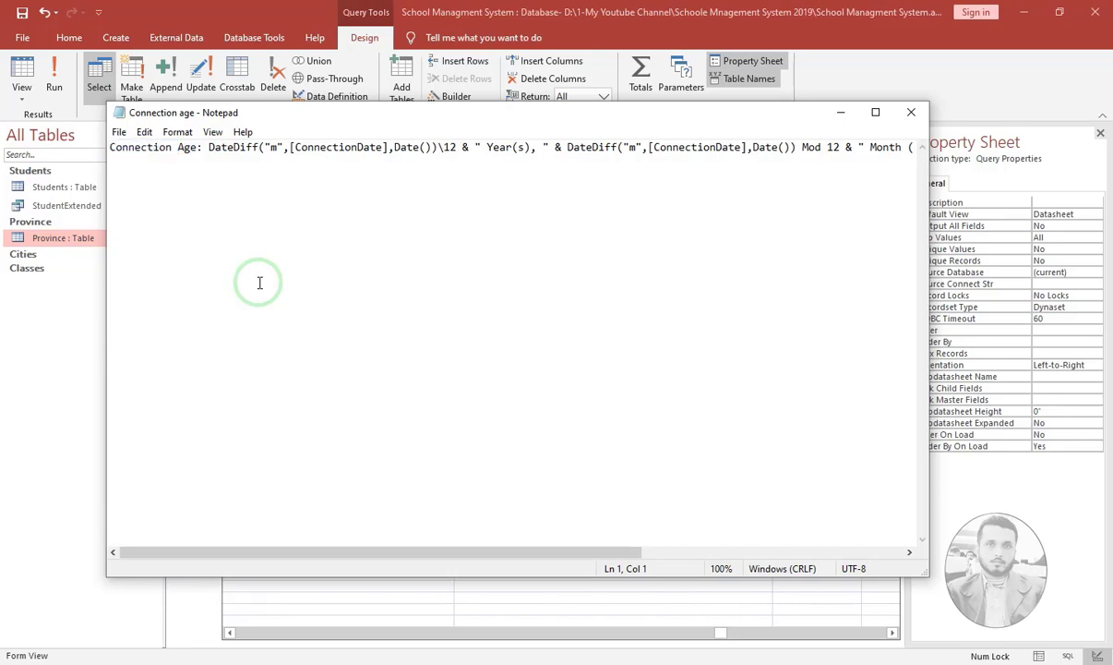
key(shift+End)
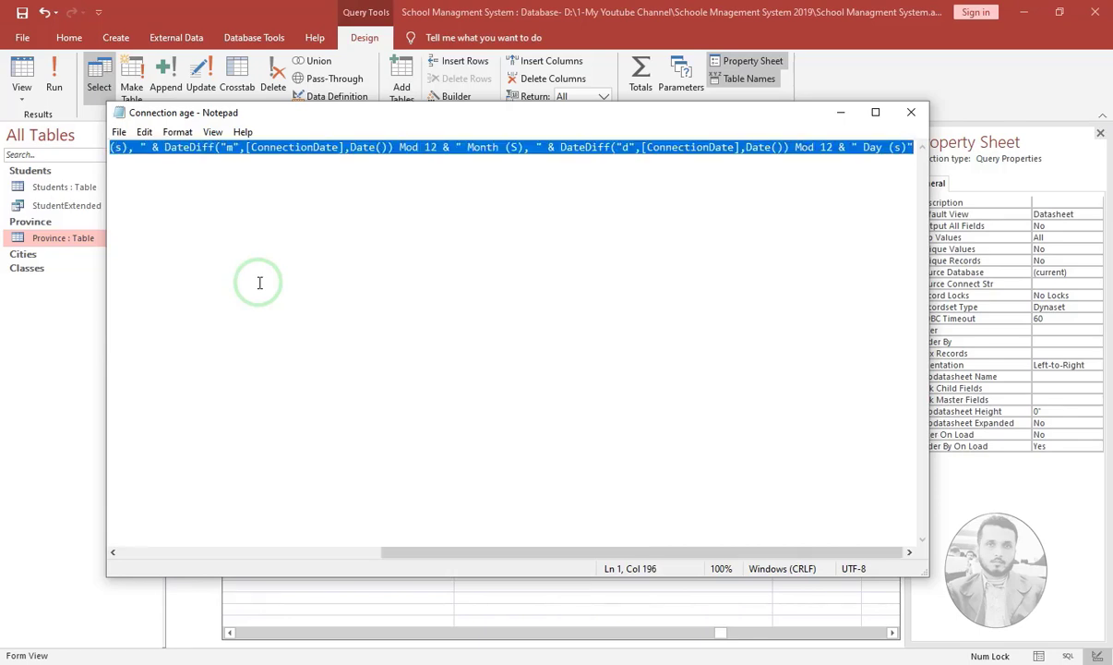
click(380, 604)
click(475, 495)
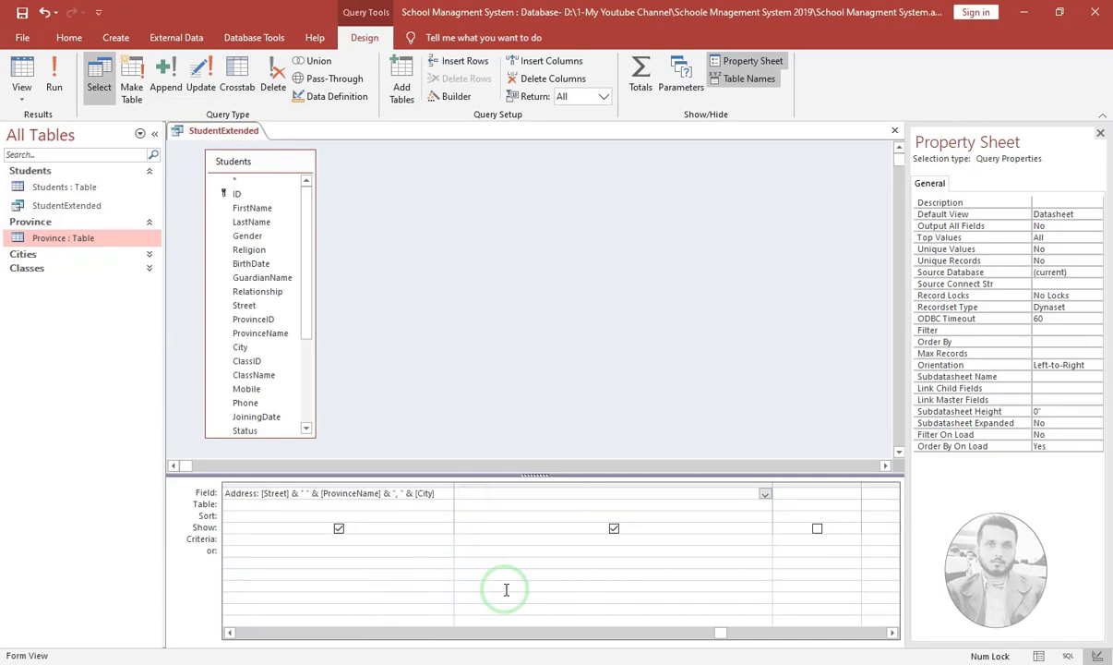
text(DateDiff("d",[ConnectionDate],Date()) Mod 12 & " Day (s)")
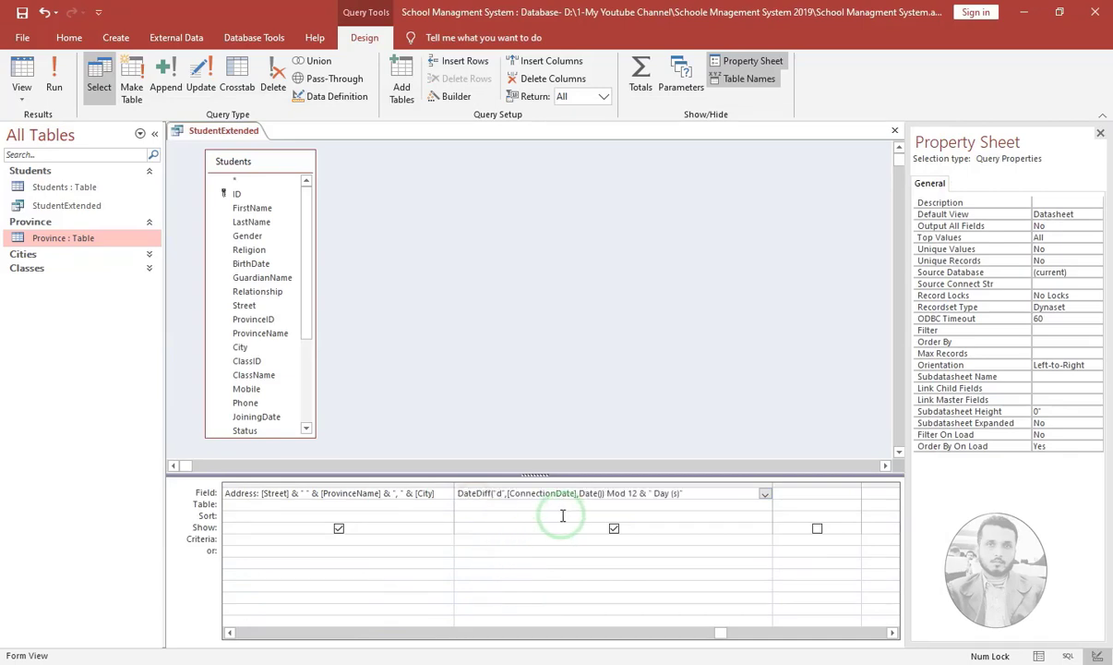
- Open the pasted expression in the Zoom window and rename its calculated field to StudentAge
key(shift+F2)
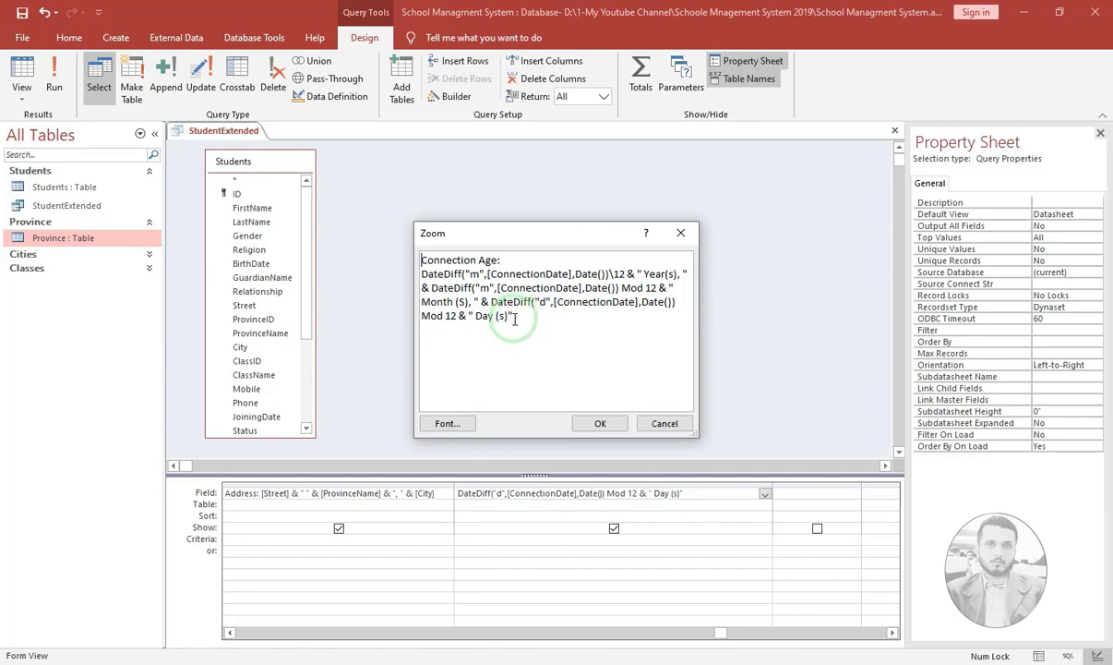
click(492, 275)
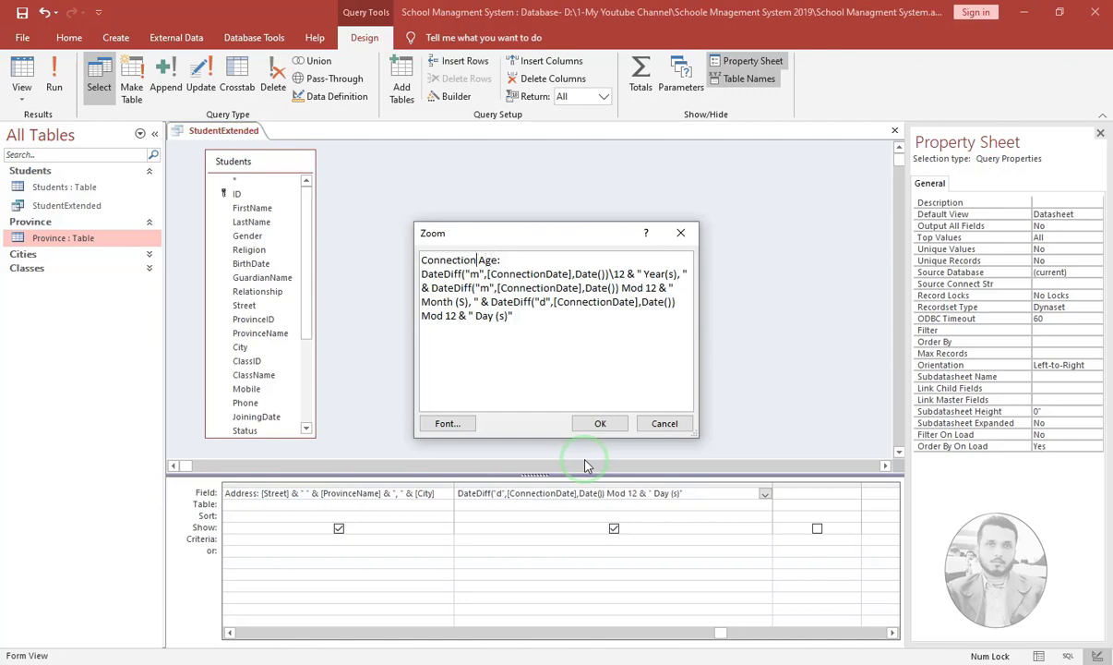
key(BackSpace)
key(BackSpace)
key(BackSpace)
key(BackSpace)
key(BackSpace)
key(BackSpace)
key(BackSpace)
key(BackSpace)
key(BackSpace)
key(BackSpace)
key(BackSpace)
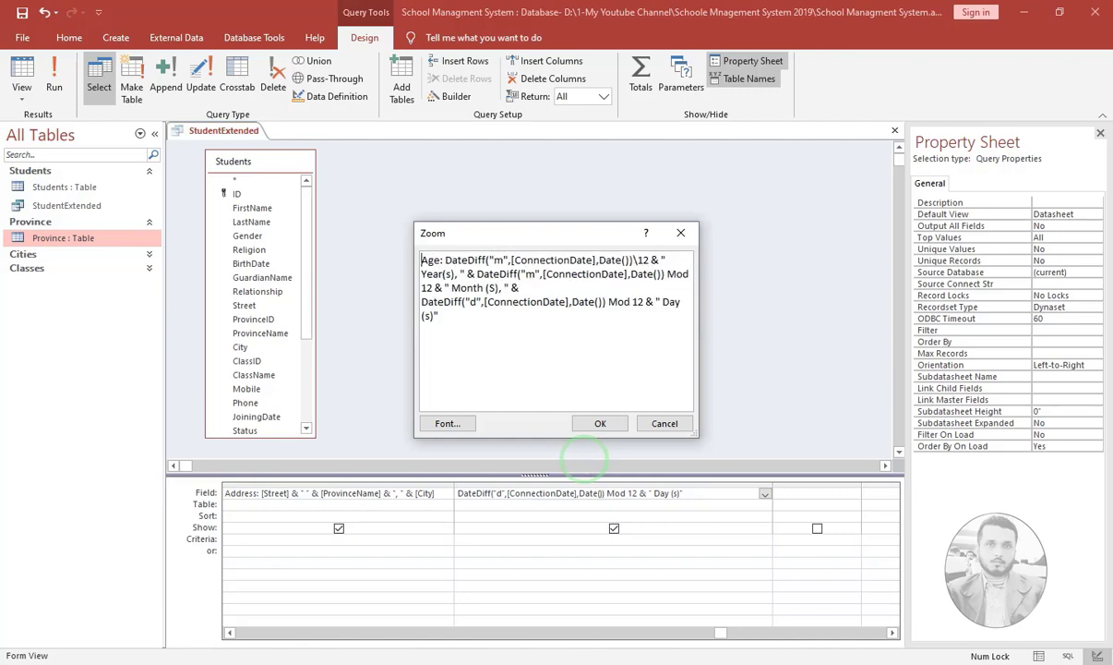
text(Student)
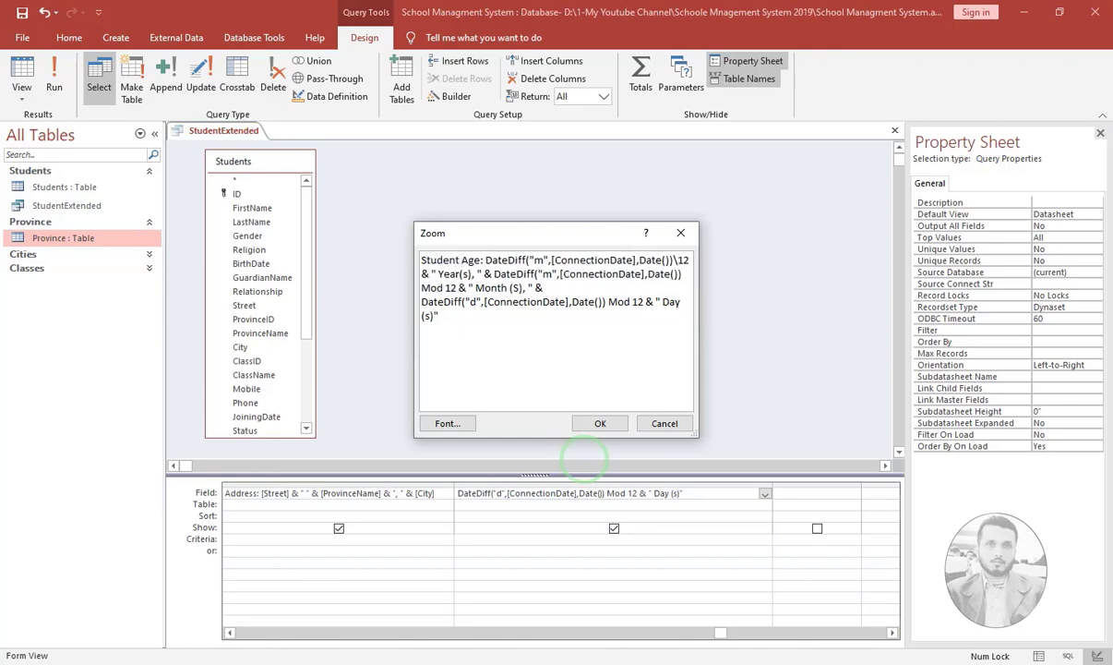
key(BackSpace)
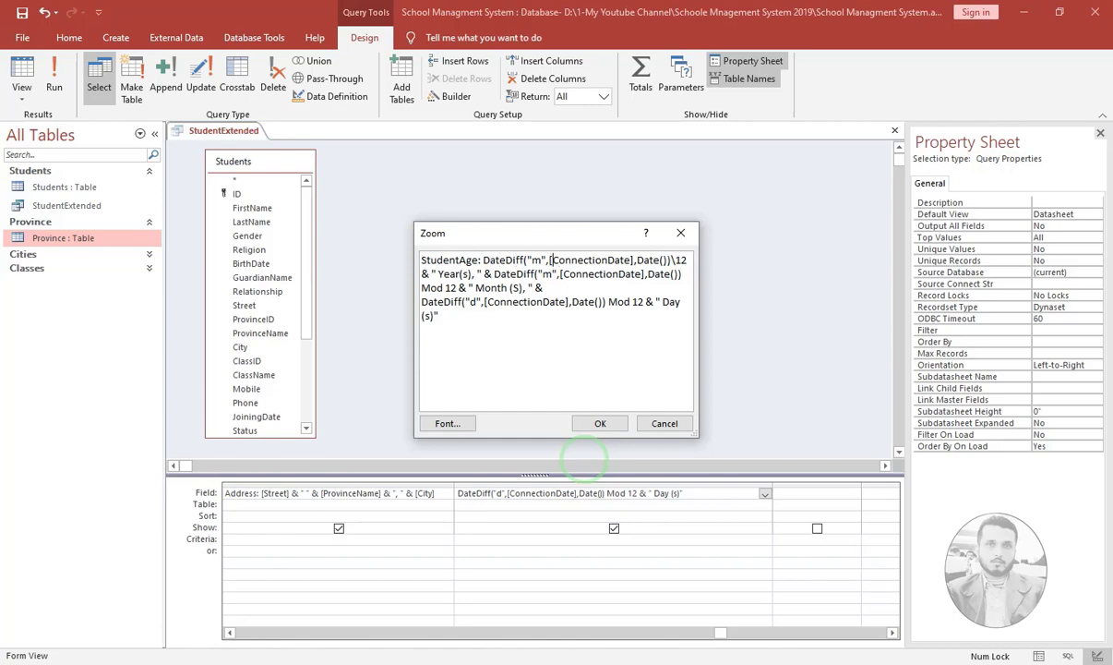
- Replace ConnectionDate with BirthDate in the StudentAge expression's years part
key(shift+Right)
key(shift+Right)
key(shift+Right)
key(shift+Right)
key(shift+Right)
key(shift+Right)
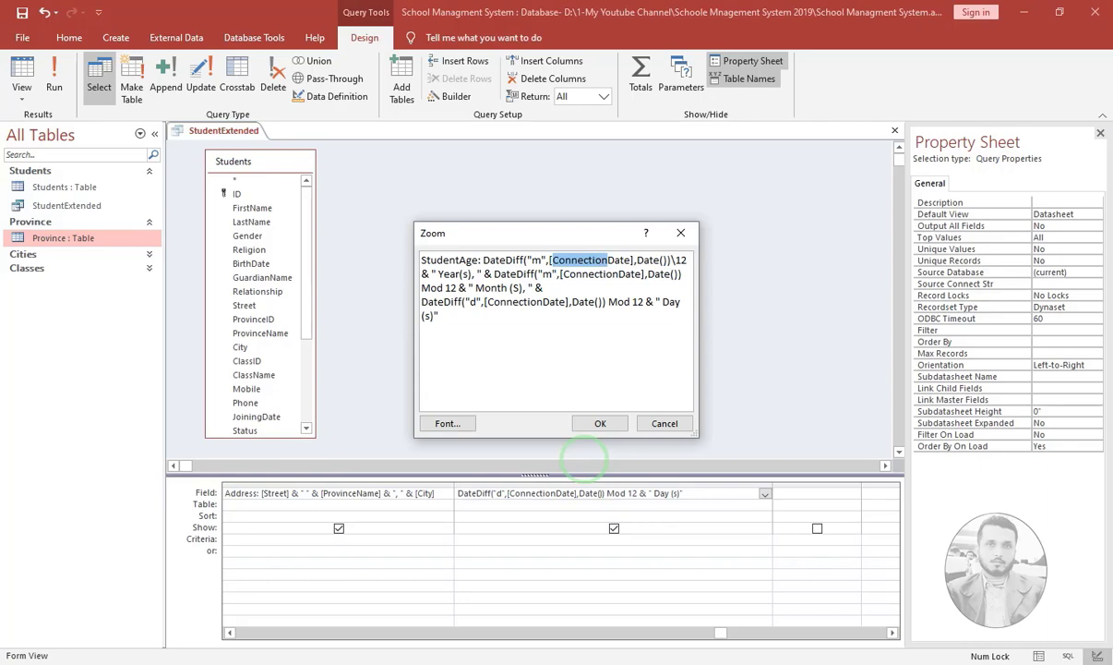
text(Birth)
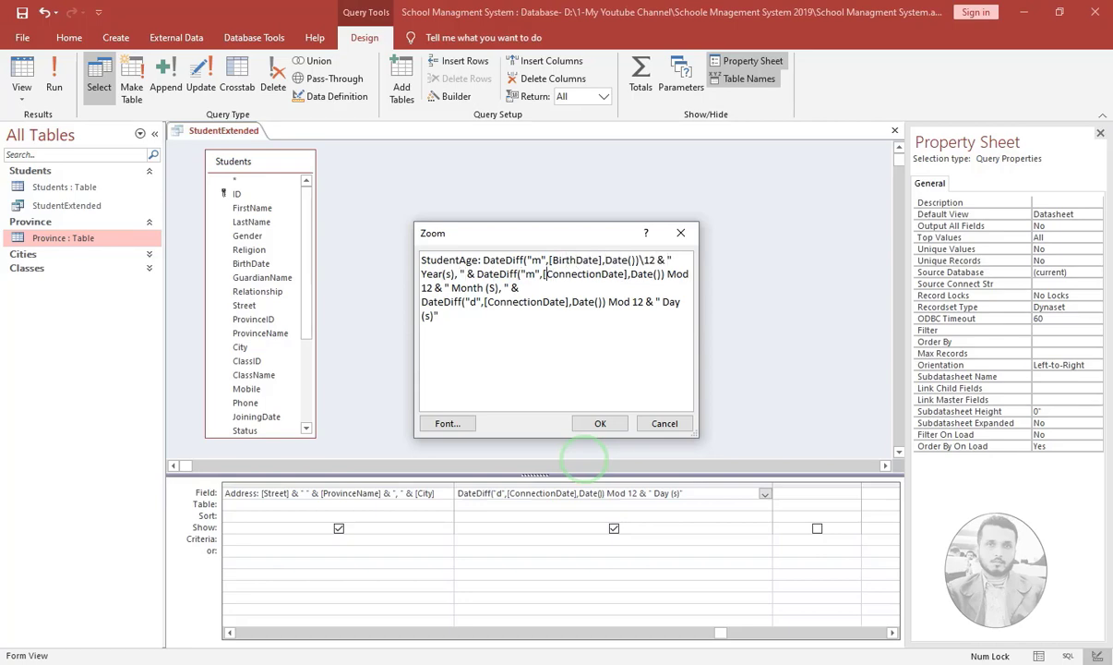
- Replace ConnectionDate with BirthDate in the StudentAge expression's months part
key(shift+Right)
key(shift+Right)
key(shift+Right)
key(shift+Right)
key(shift+Right)
key(shift+Right)
key(shift+Right)
key(shift+Right)
key(shift+Right)
key(shift+Right)
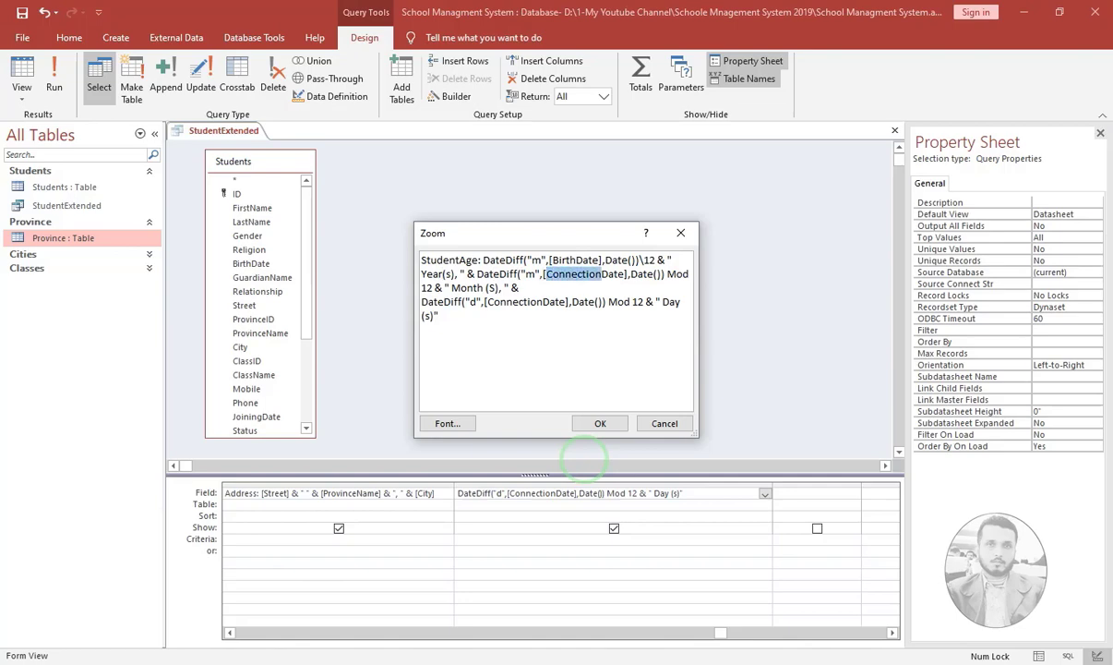
text(Birth)
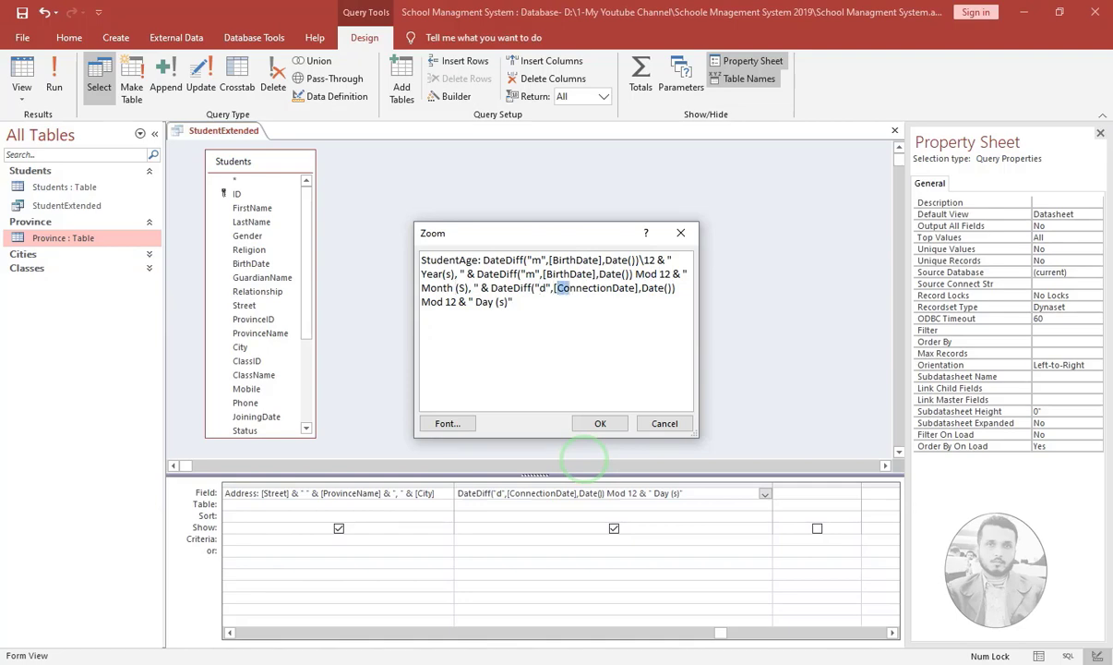
- Replace ConnectionDate with BirthDate in the expression's days part and apply the StudentAge expression to the column
key(shift+Right)
key(shift+Right)
key(shift+Right)
key(shift+Right)
key(shift+Right)
key(shift+Right)
key(shift+Right)
key(shift+Right)
text(Birth)
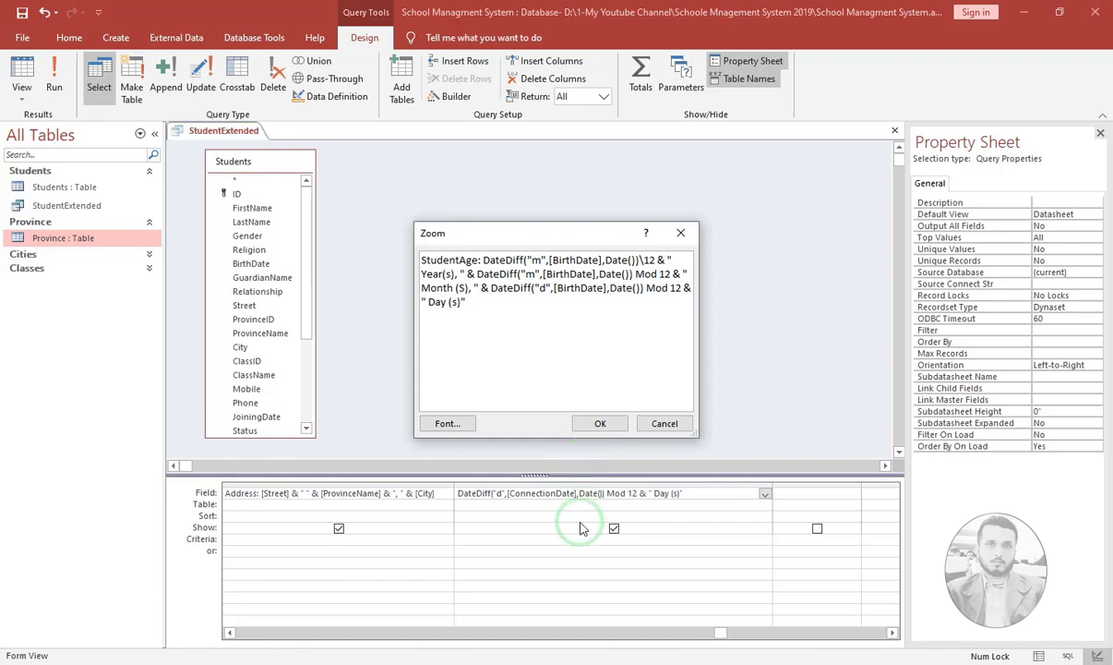
click(600, 423)
click(536, 550)
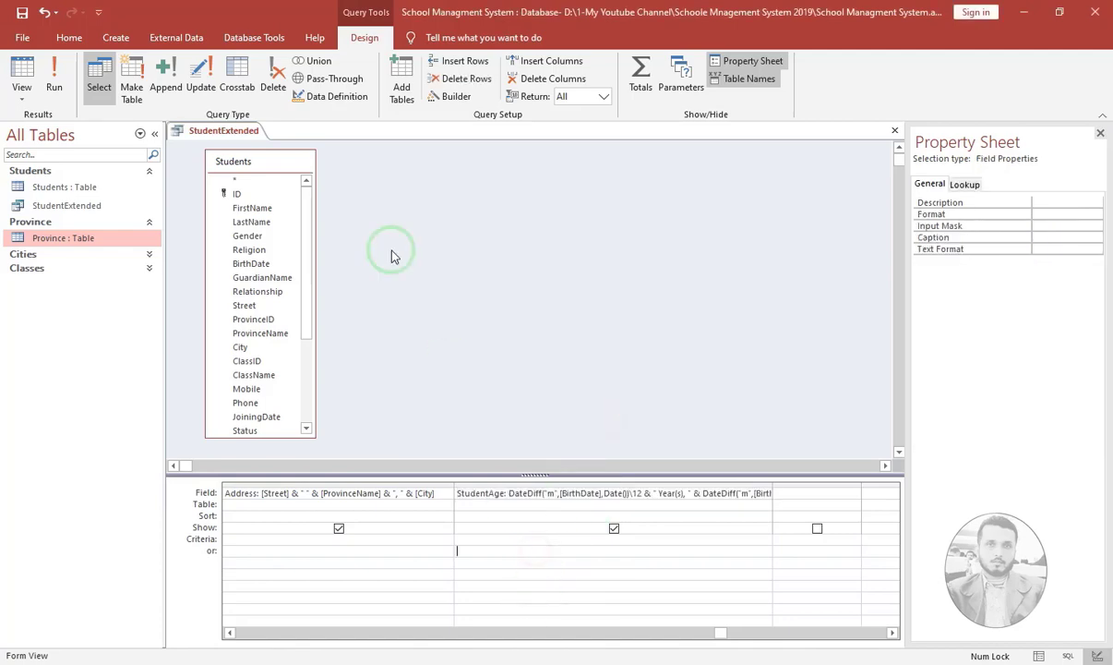
- Show the query's results and widen the StudentAge column at the end of the record
click(35, 82)
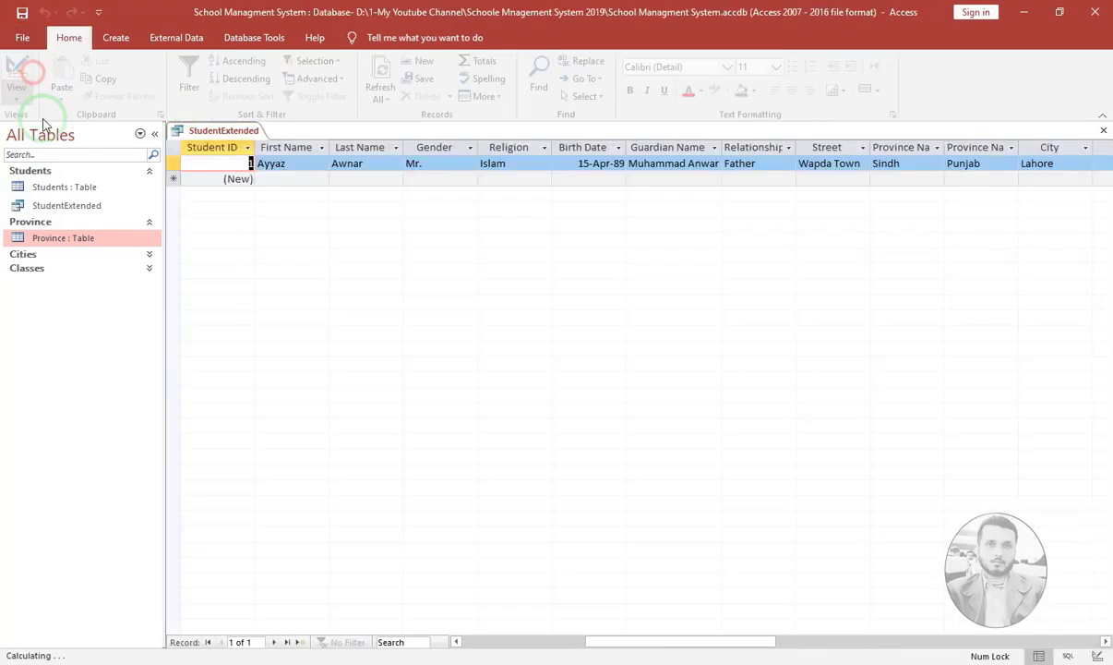
key(End)
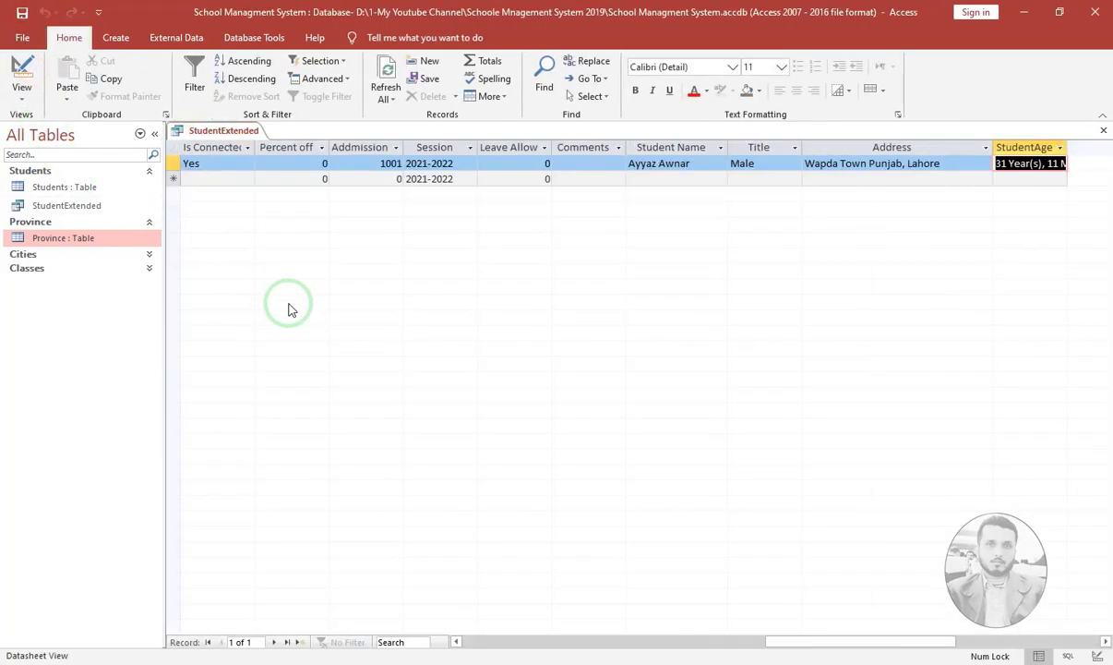
double_click(1067, 150)
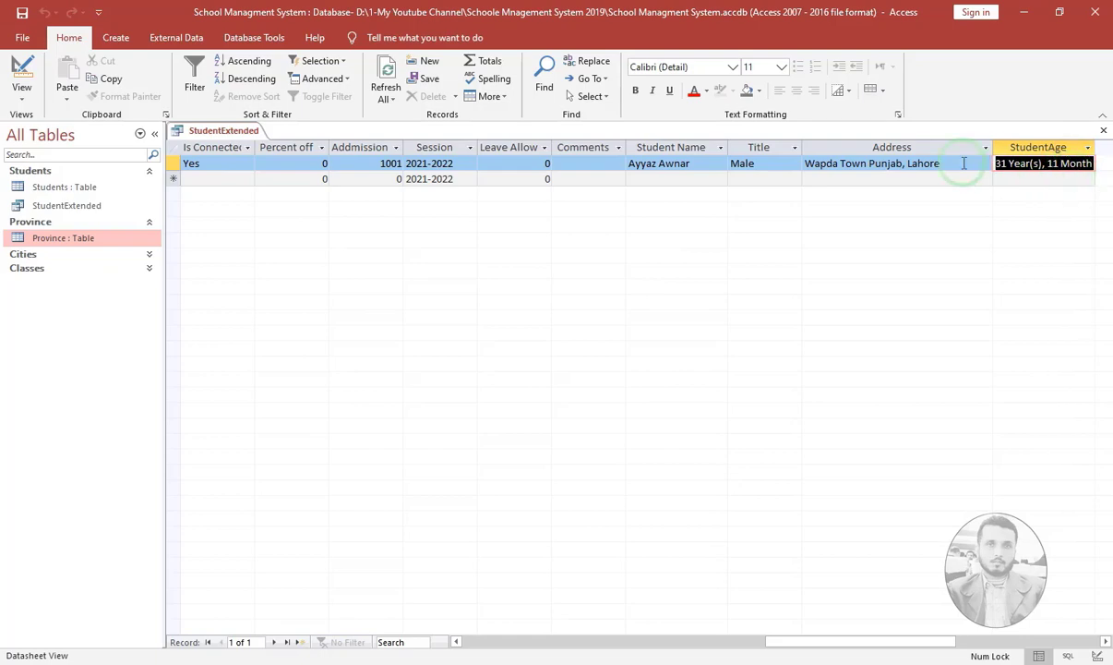
- Enter a recent test date as the student's Birth Date and check the recalculated StudentAge
key(Home)
key(Tab)
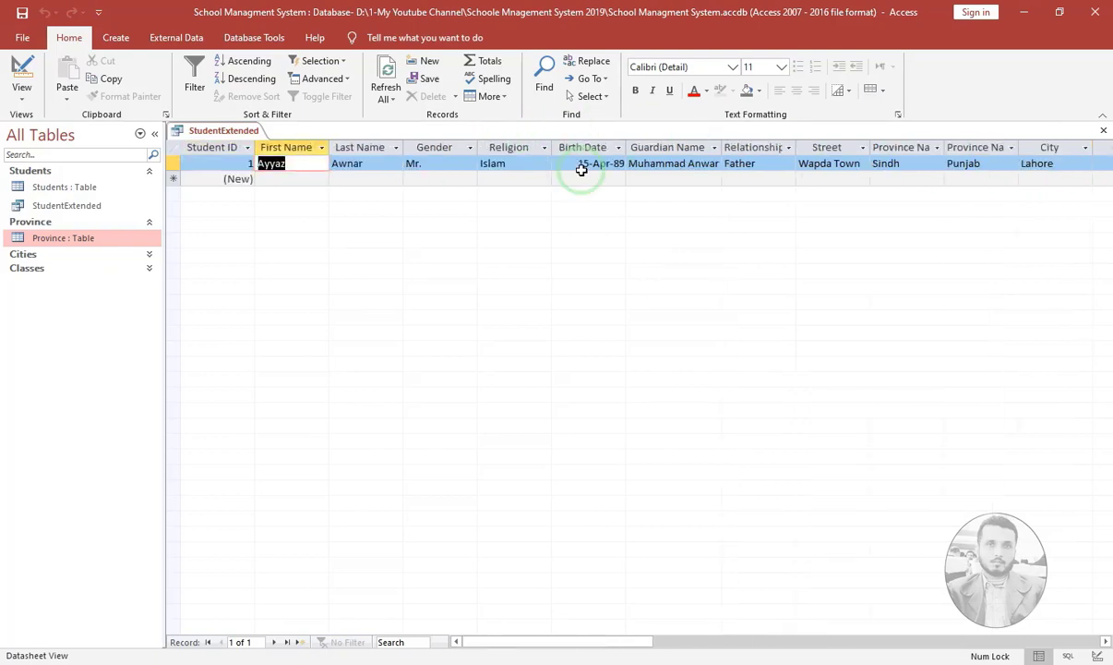
key(Tab)
key(Tab)
key(Tab)
key(Tab)
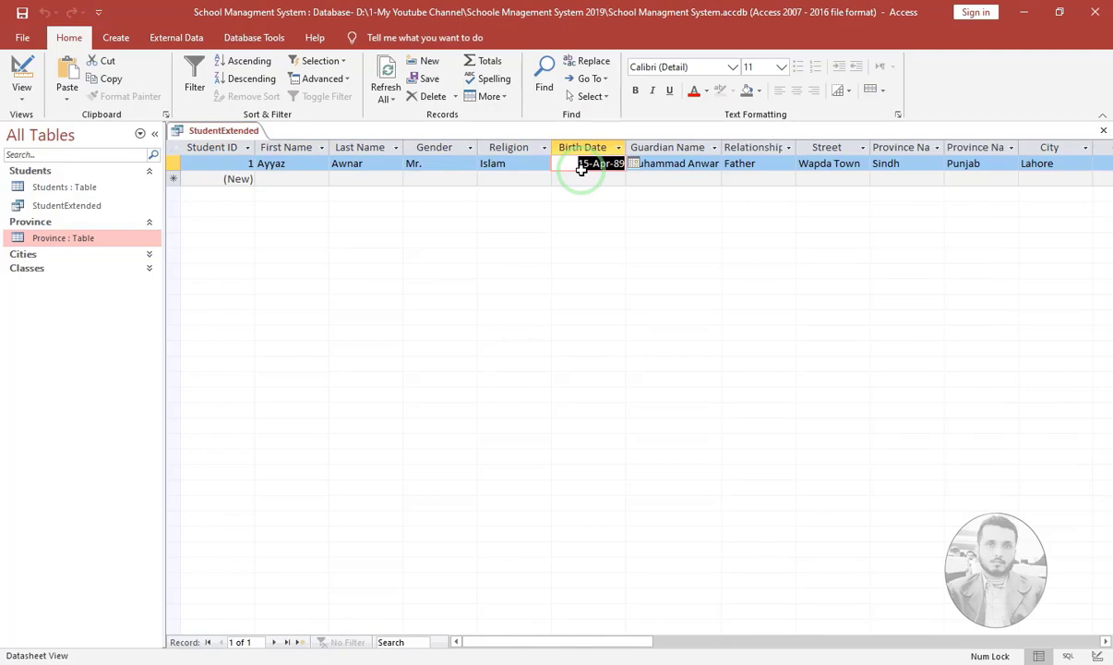
text(01-01-)
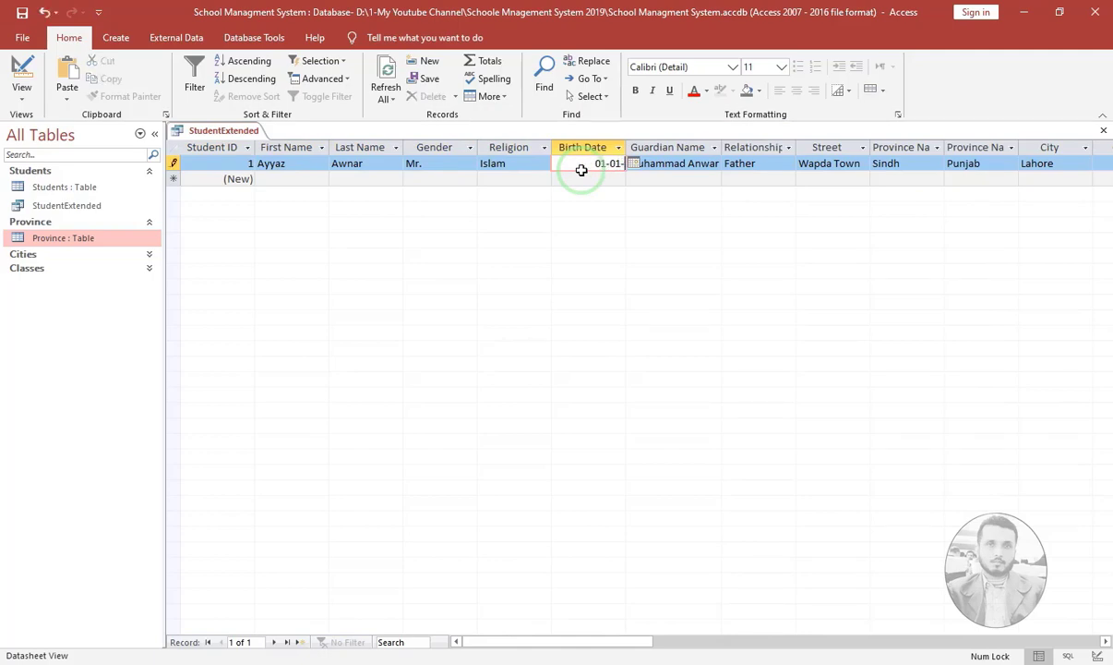
text(2020)
key(Tab)
key(End)
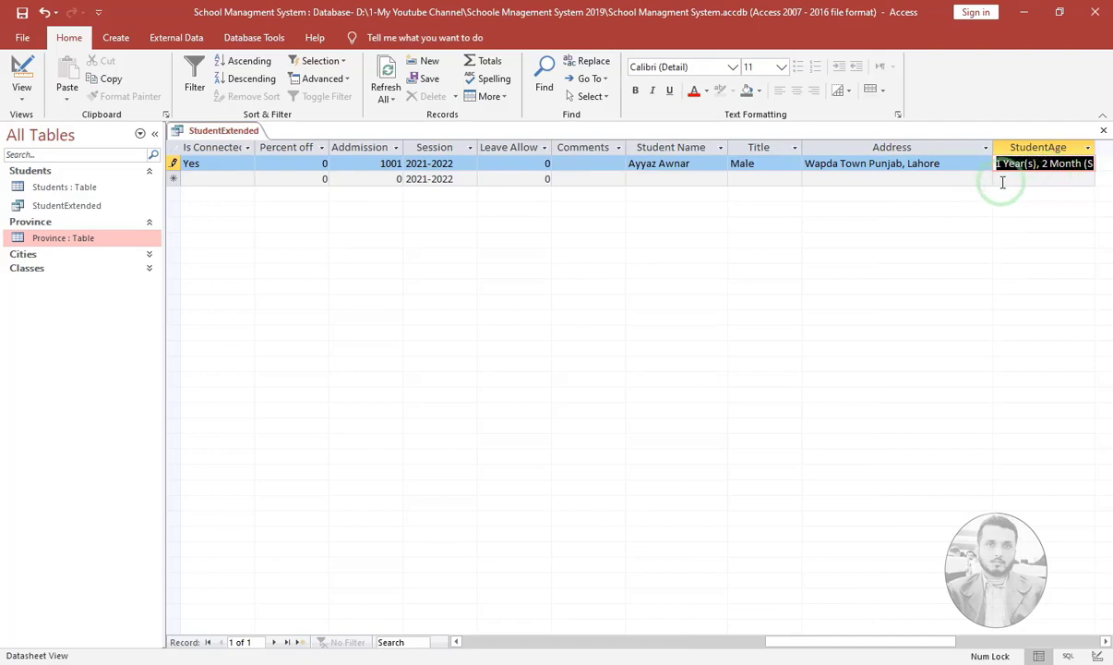
- Replace the test date in the student's Birth Date with an adult's date of birth and check StudentAge again
key(Home)
key(Tab)
key(Tab)
key(Tab)
key(Tab)
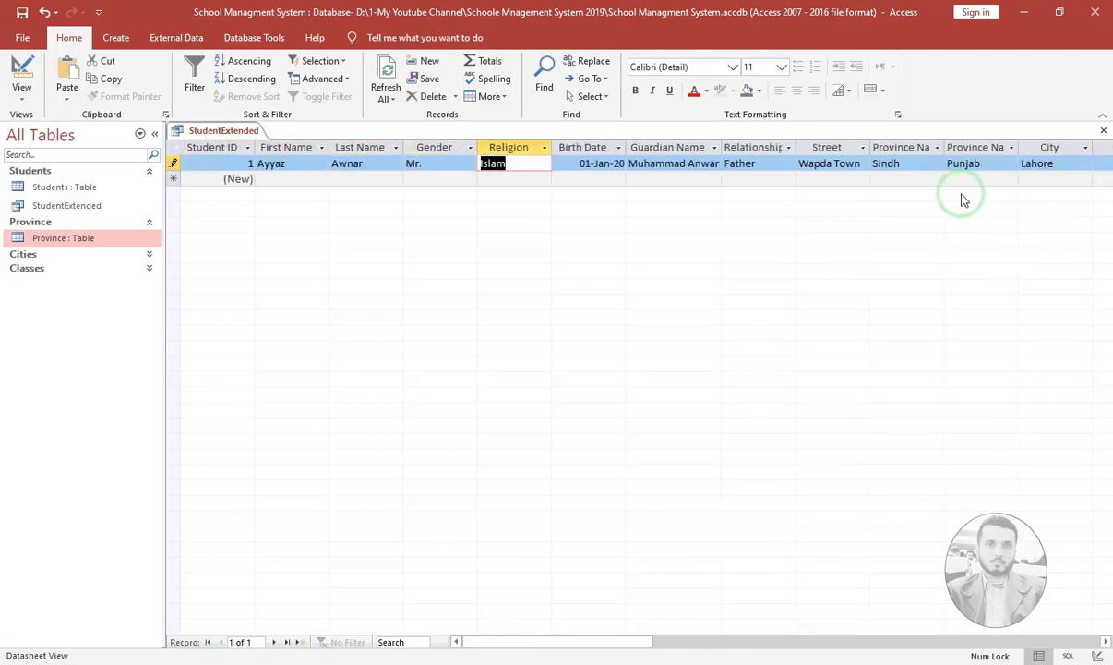
key(Tab)
text(01-01)
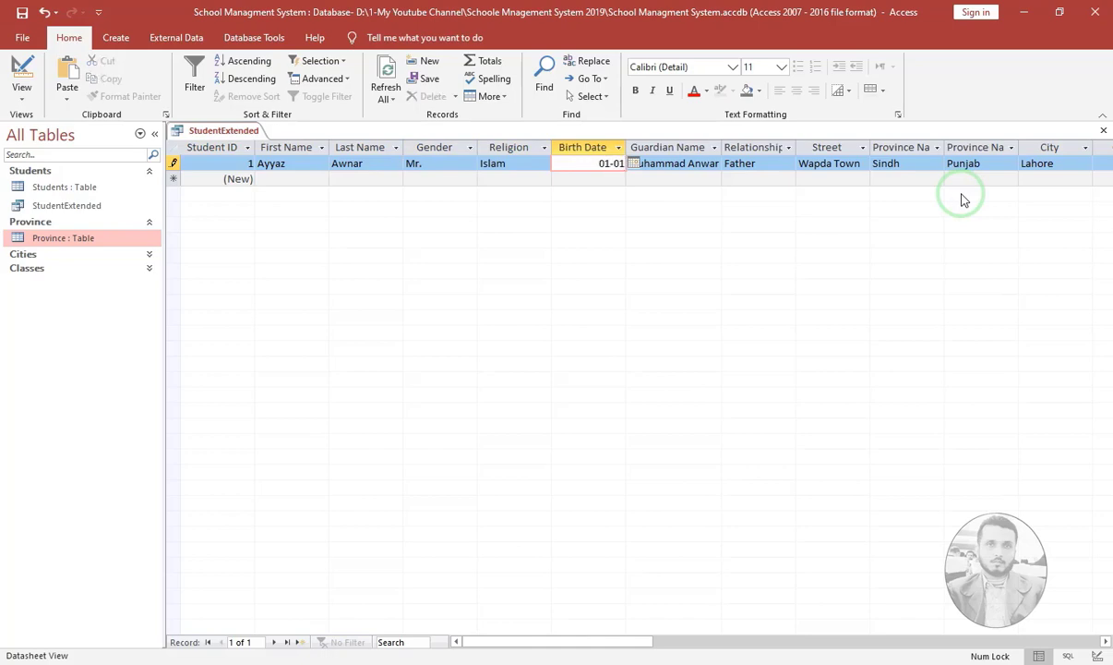
key(BackSpace)
key(BackSpace)
key(BackSpace)
key(Tab)
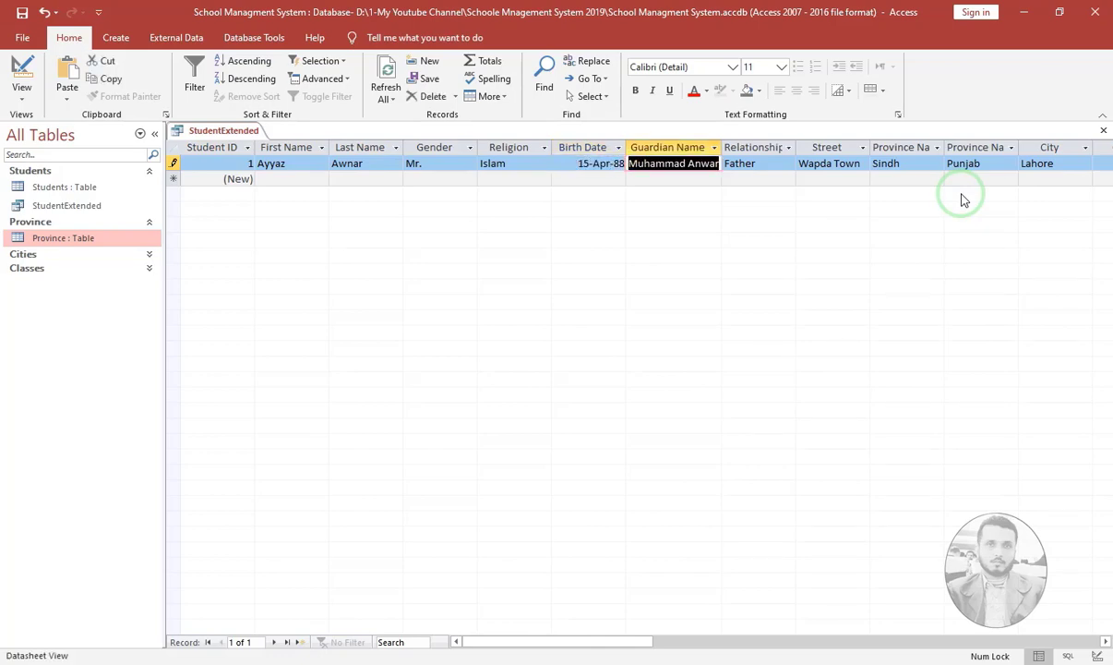
key(End)
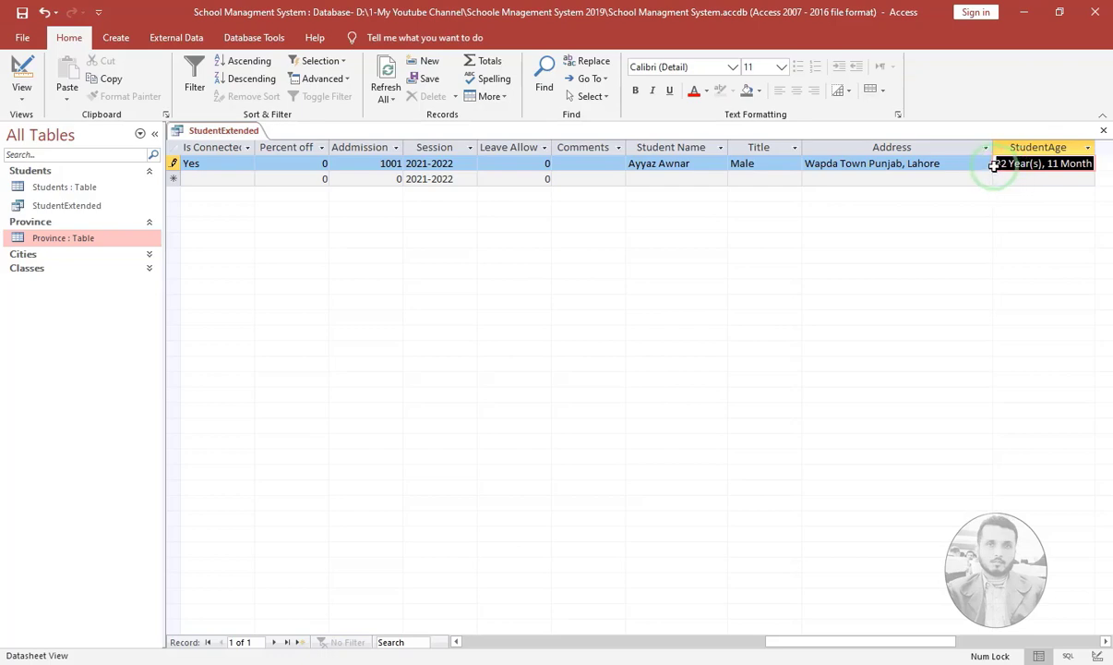
- Close the StudentExtended query, saving its layout changes, and collapse the Province group
click(1103, 130)
click(498, 384)
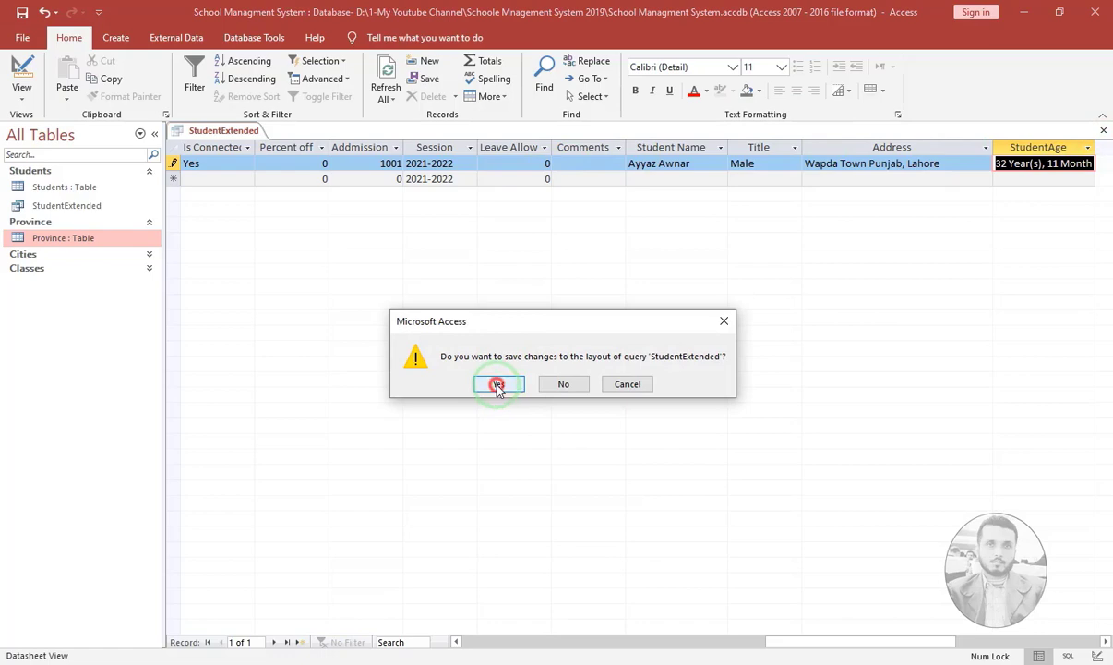
click(139, 223)
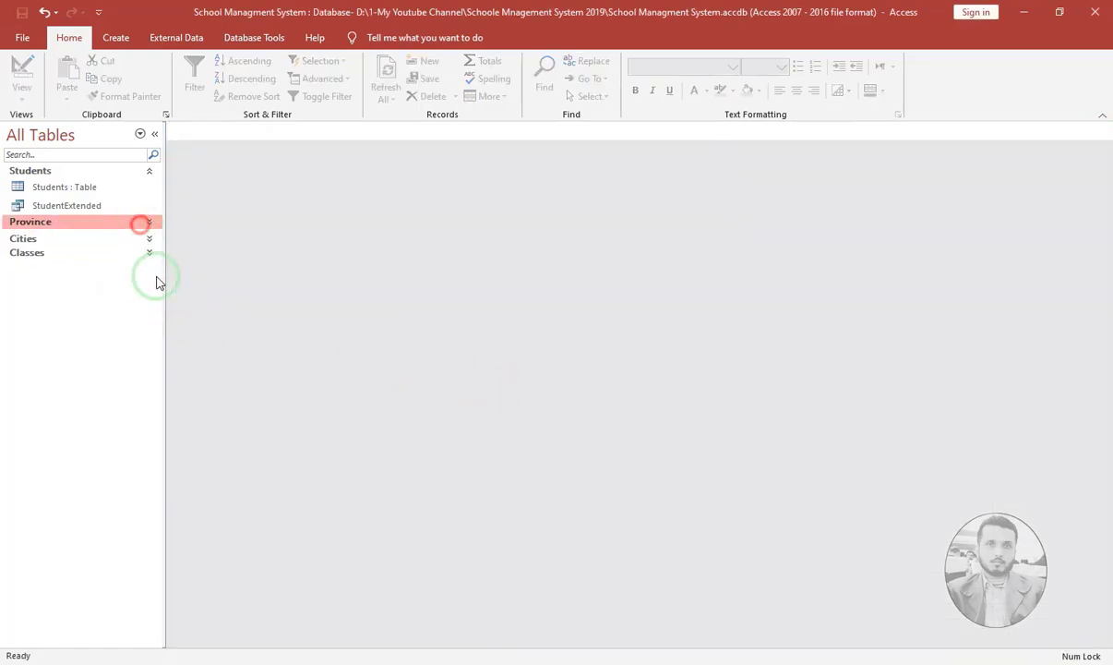
- Generate an automatic form from the StudentExtended query, look it over and close it without saving
click(118, 41)
click(282, 98)
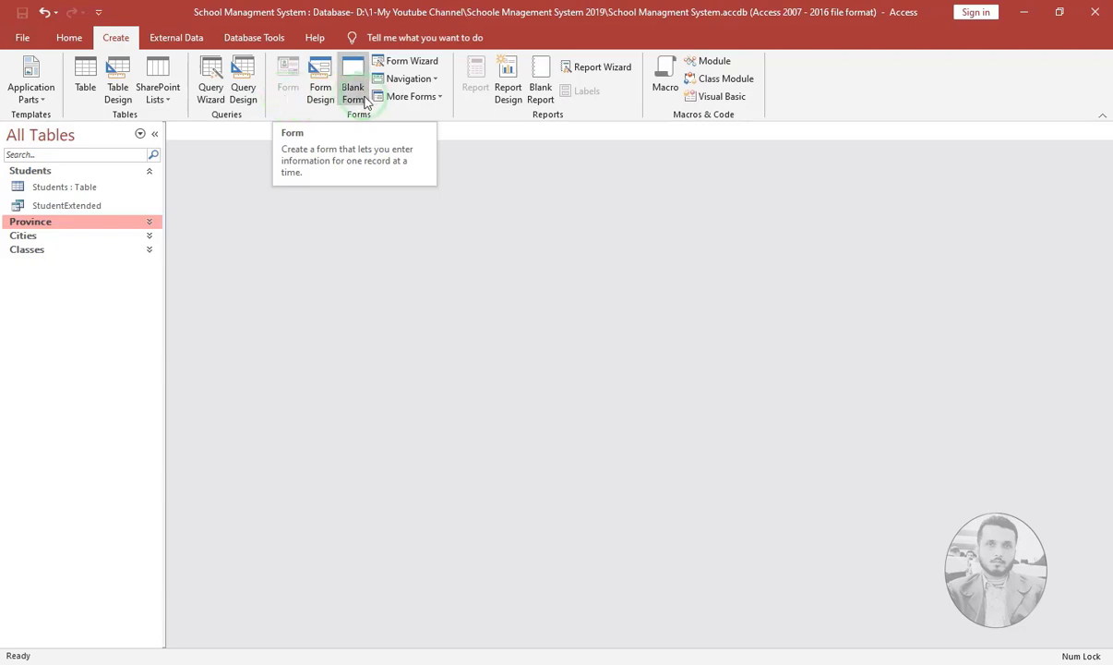
click(323, 88)
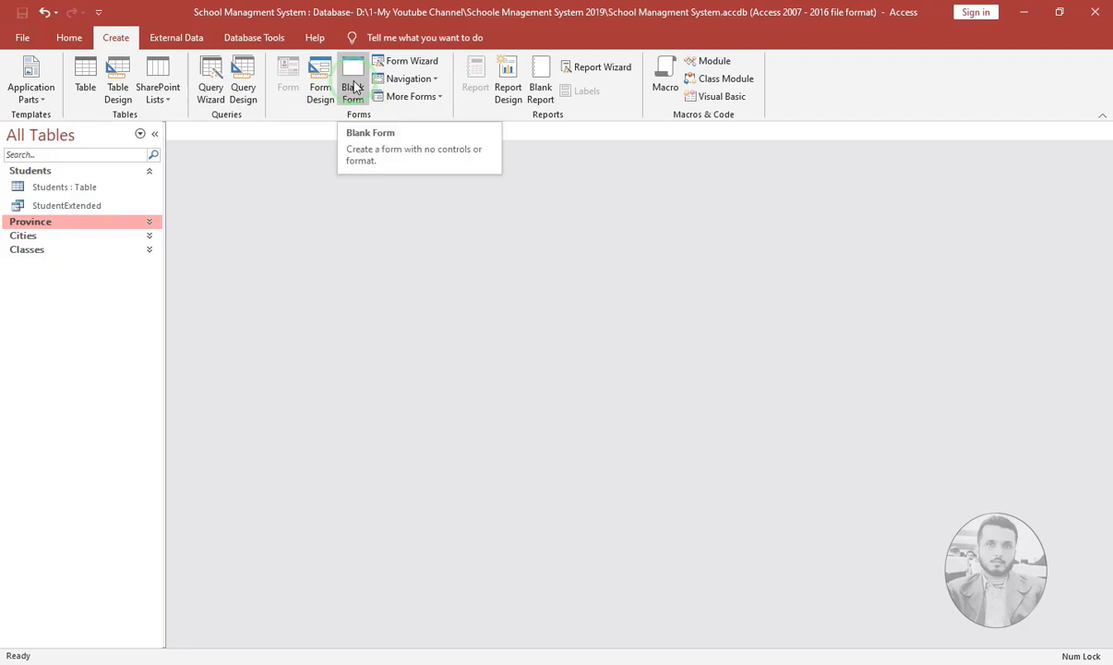
click(92, 207)
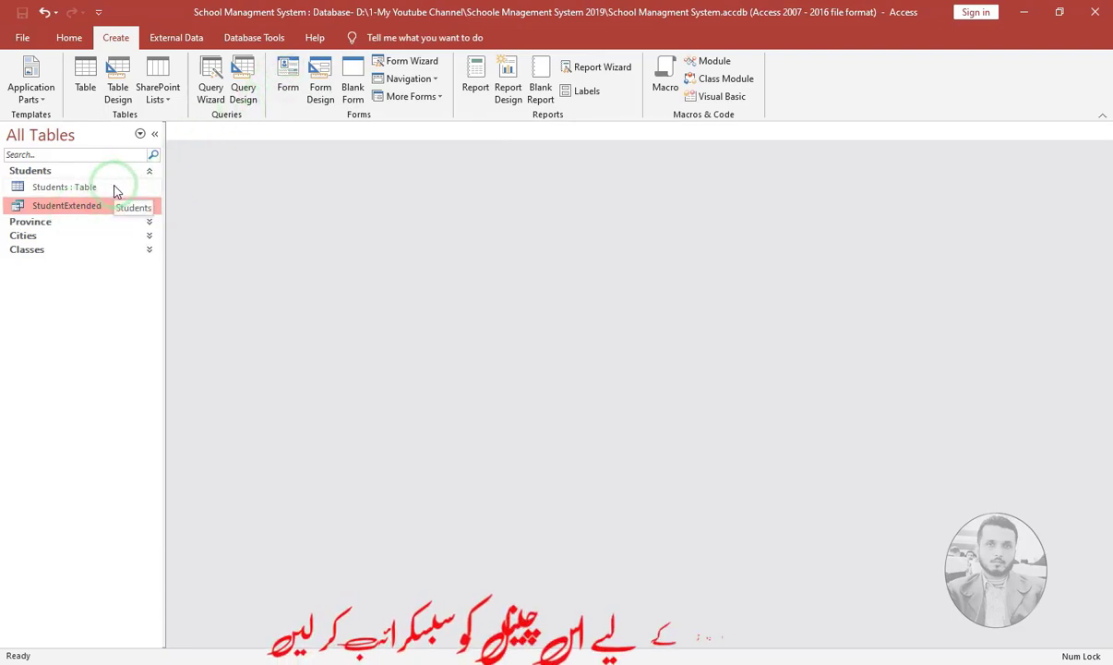
click(286, 88)
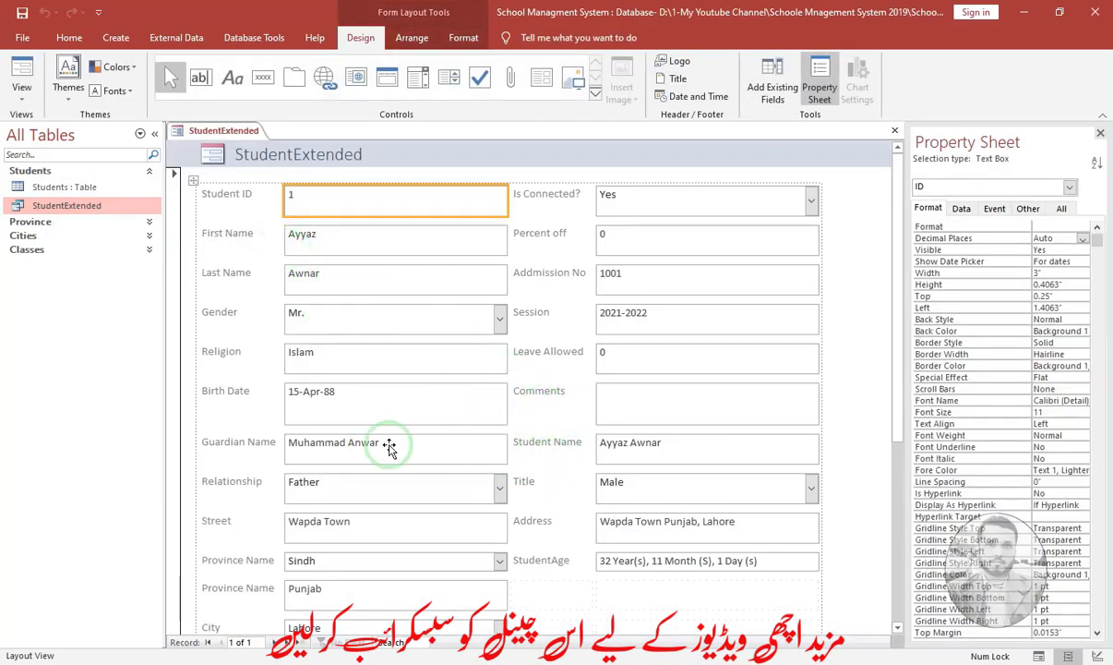
click(893, 131)
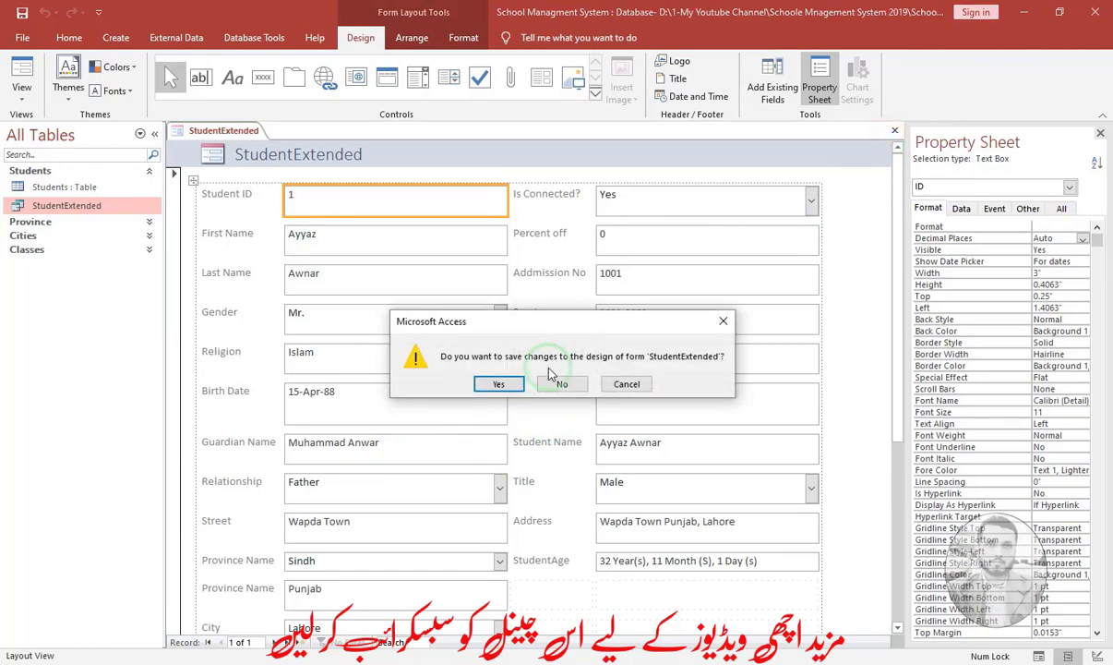
click(547, 388)
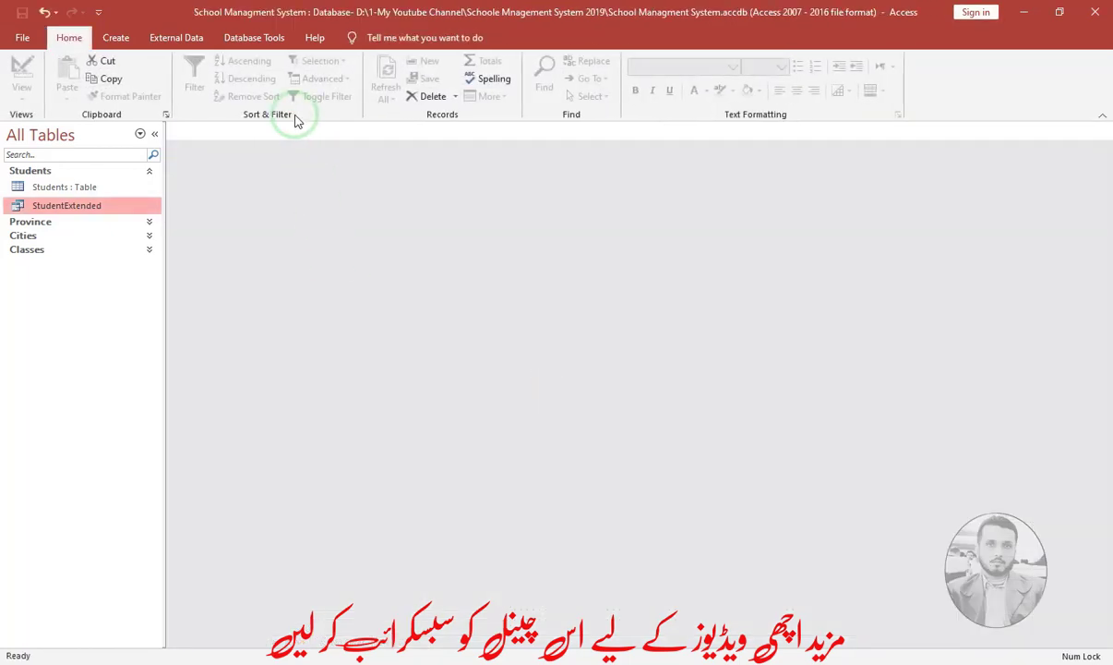
- Create a new empty form in Design View and add the Form Header and Form Footer sections
click(118, 40)
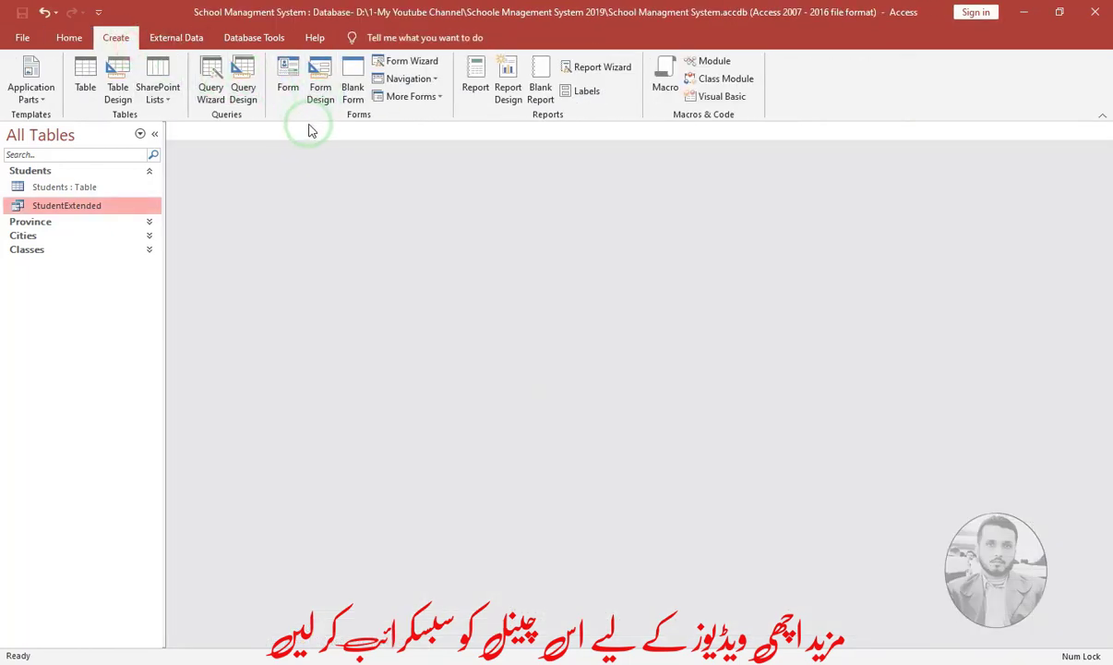
click(318, 89)
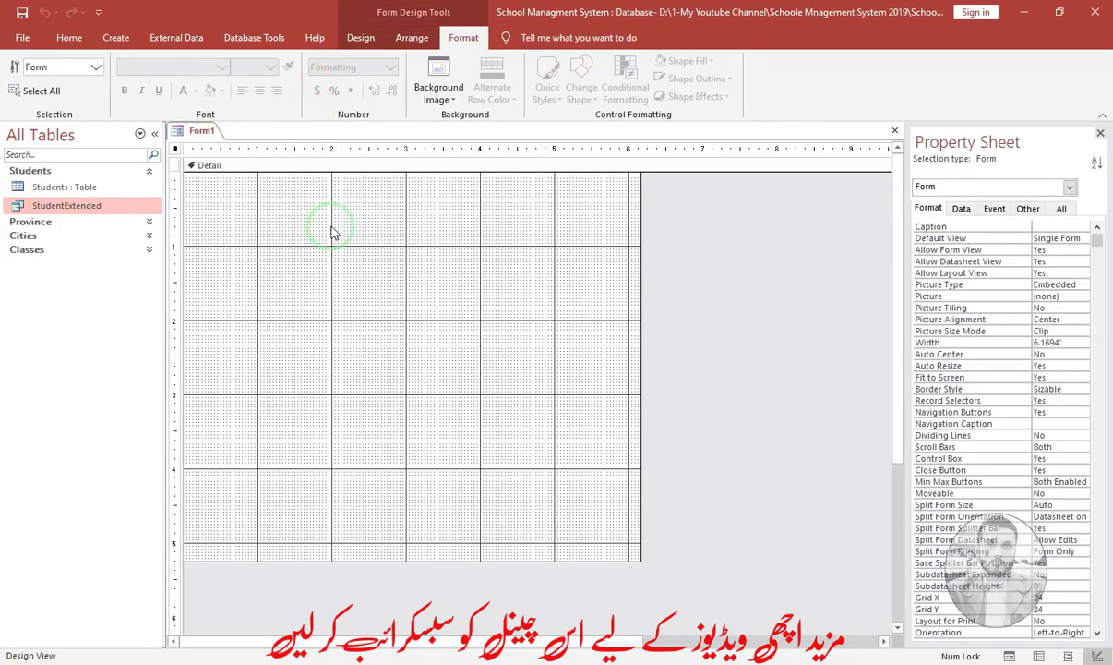
right_click(363, 261)
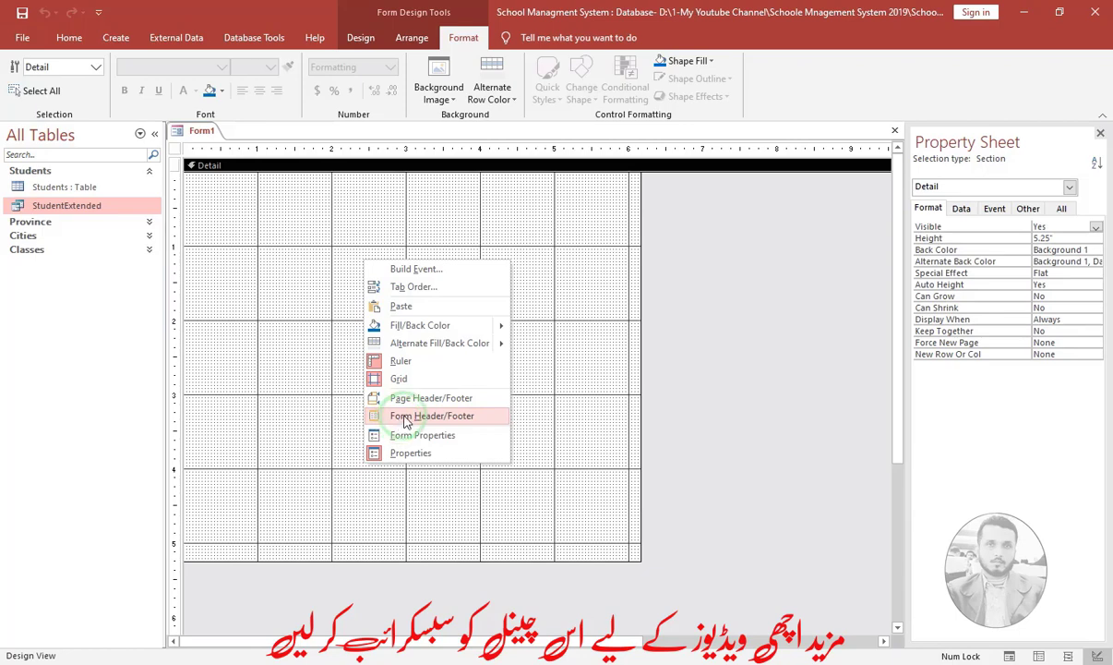
click(471, 416)
- Enlarge the Form Header section to a height of 1 inch
click(335, 190)
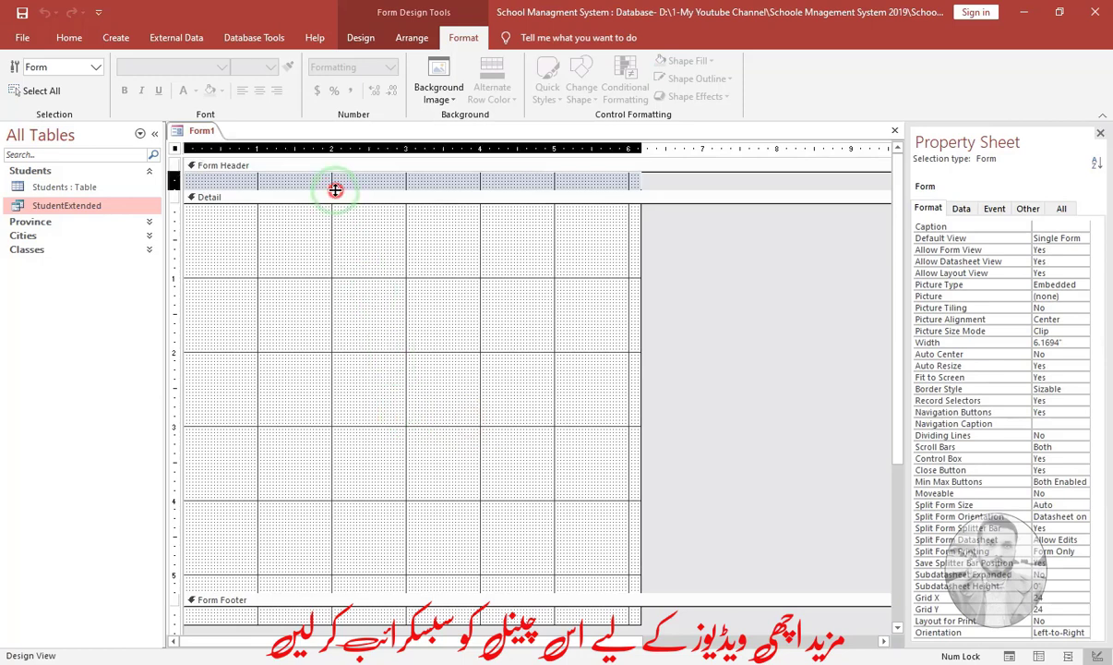
drag(335, 189, 330, 224)
scroll(413, 388, down, 2)
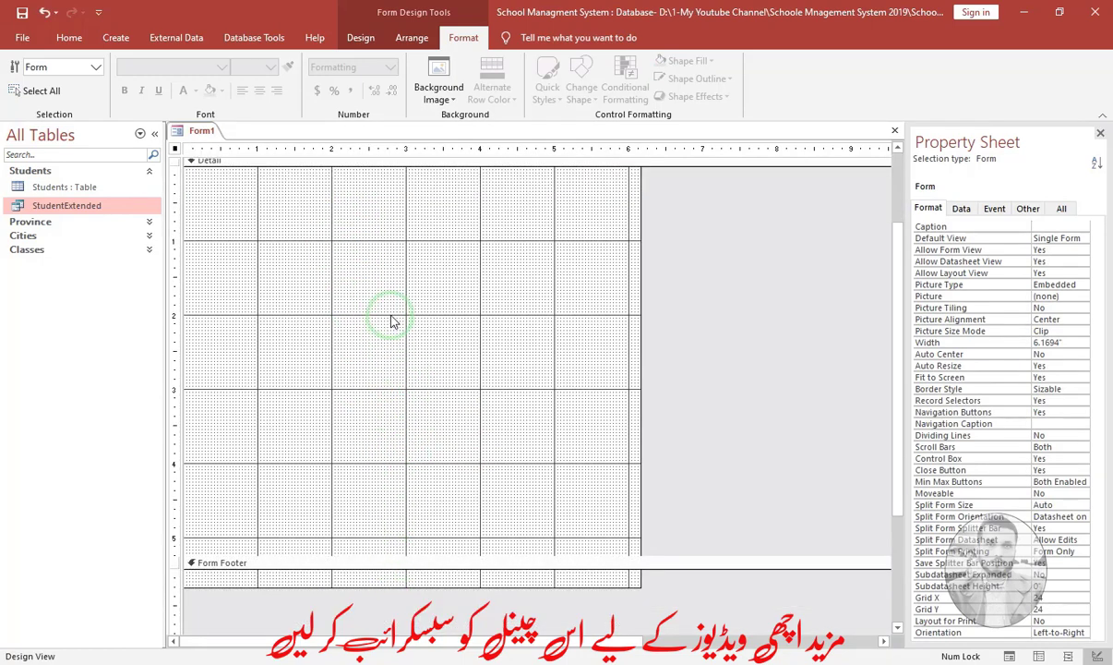
scroll(391, 305, up, 2)
click(356, 225)
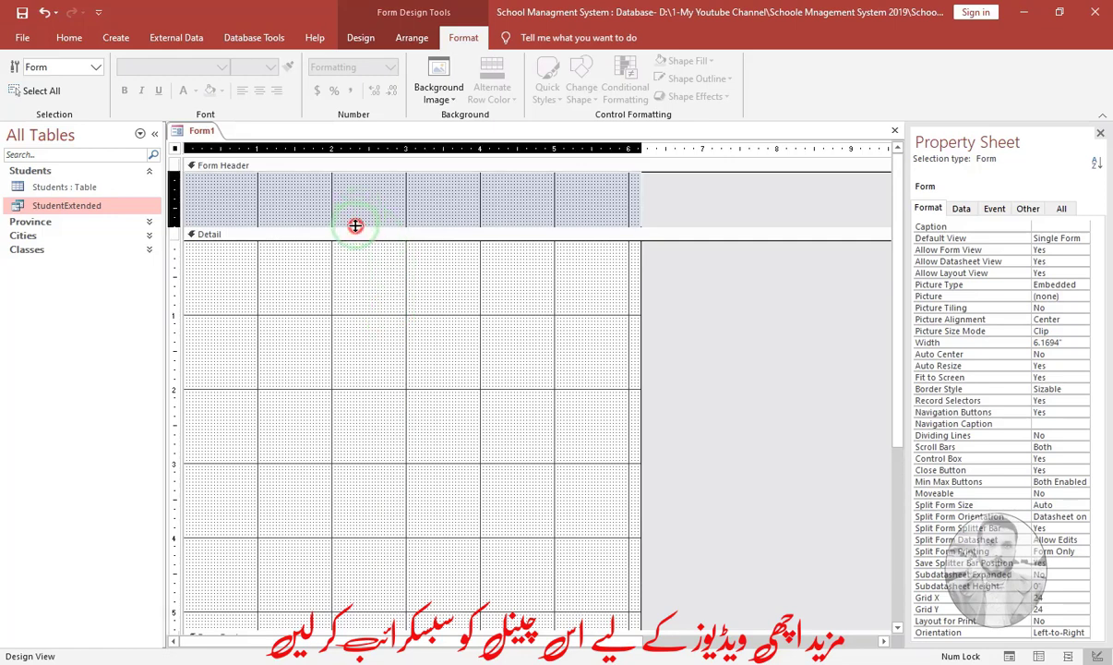
drag(355, 225, 355, 243)
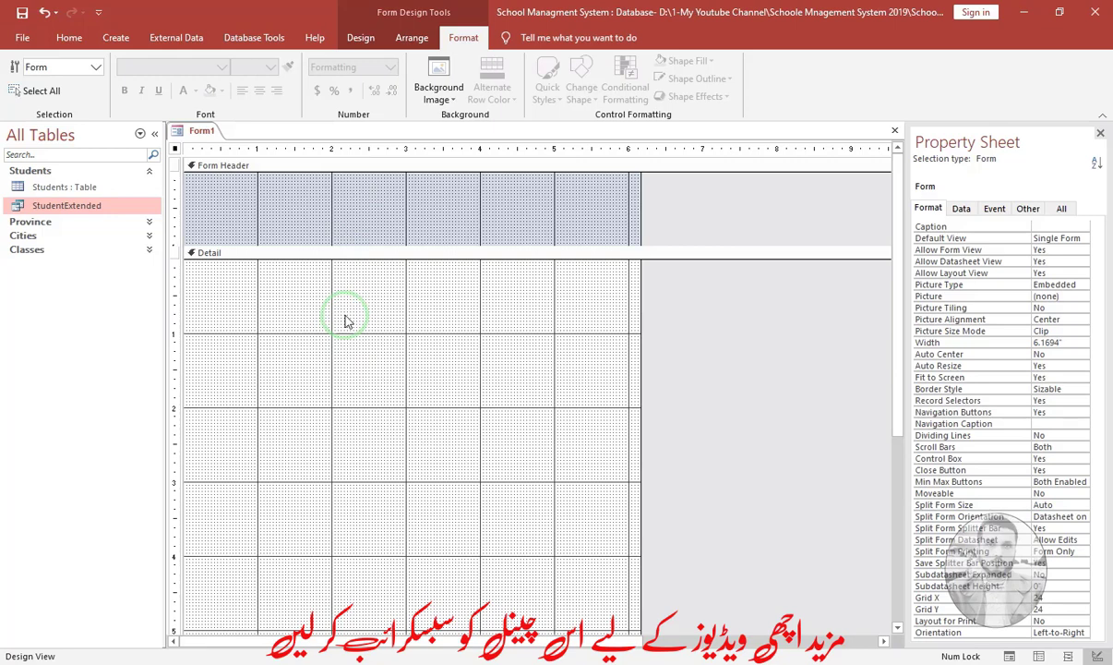
- Fill the Form Header and Form Footer with blue #0072BC, and make the header slightly shorter
click(331, 171)
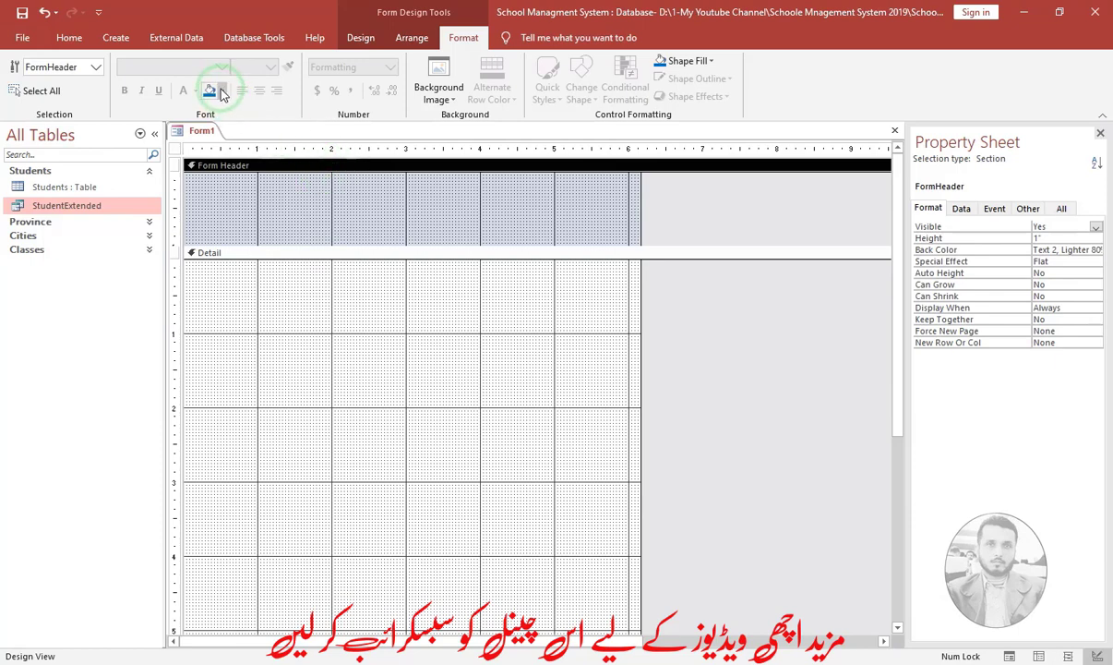
click(210, 91)
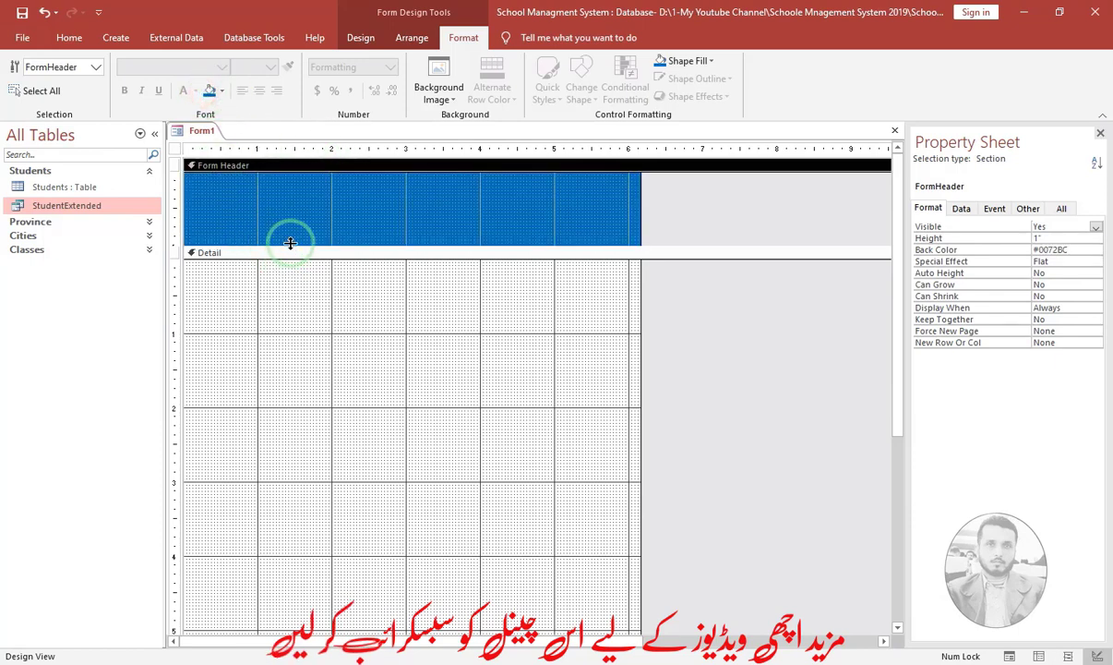
drag(290, 243, 294, 233)
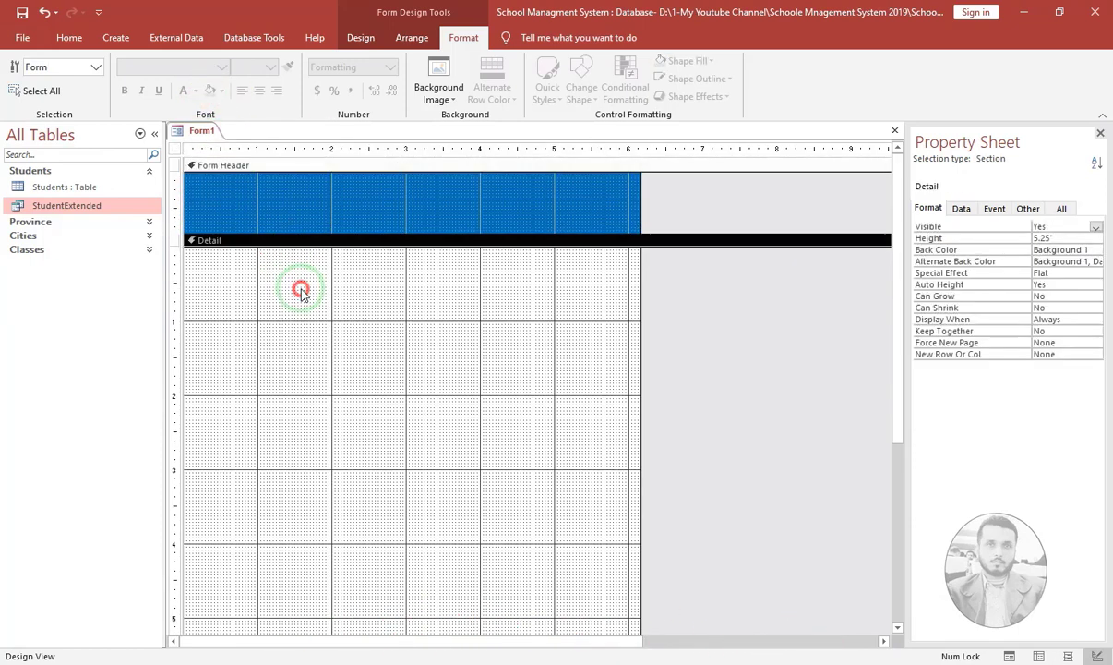
scroll(351, 305, down, 3)
click(300, 570)
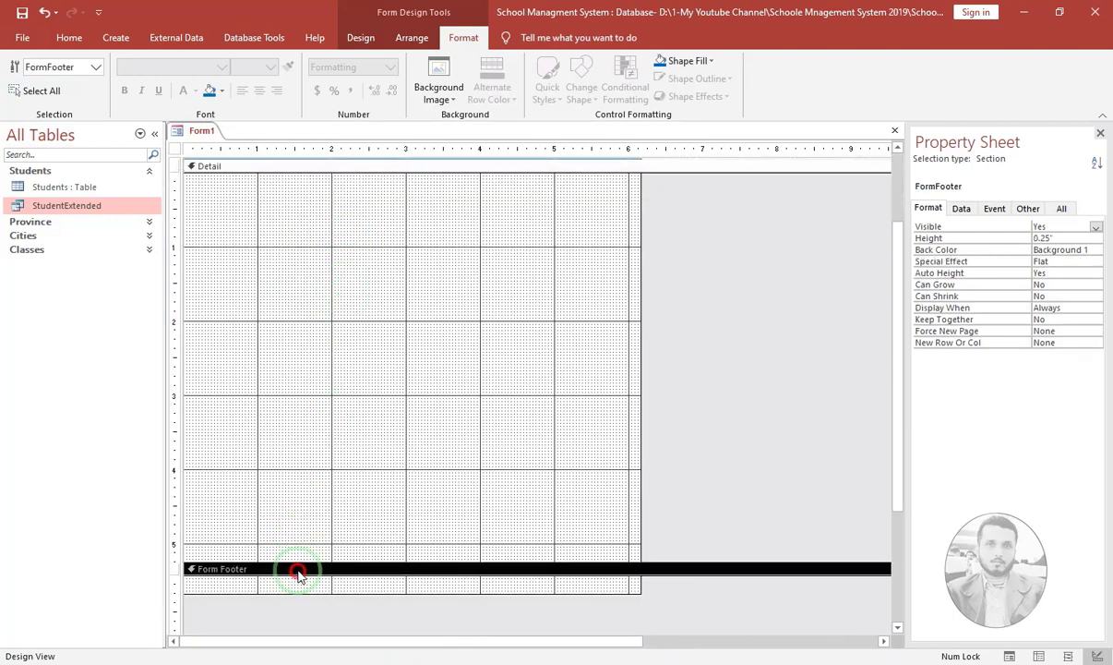
click(210, 90)
scroll(385, 387, up, 3)
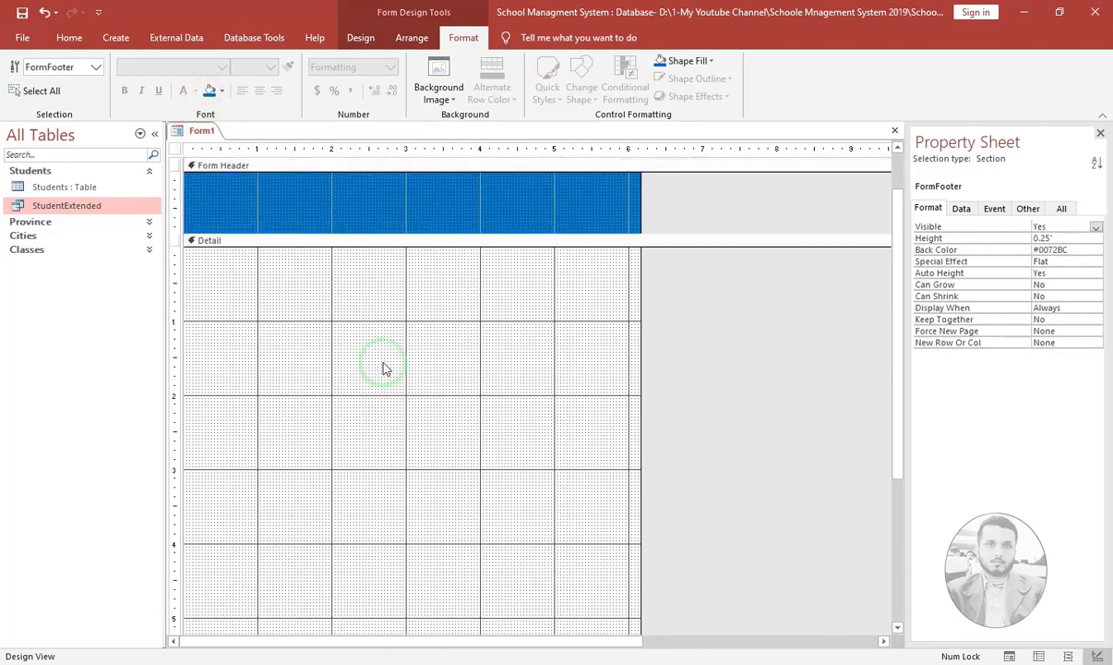
- Compare the properties of the Detail section with those of the whole form, ending with the form selected
click(383, 358)
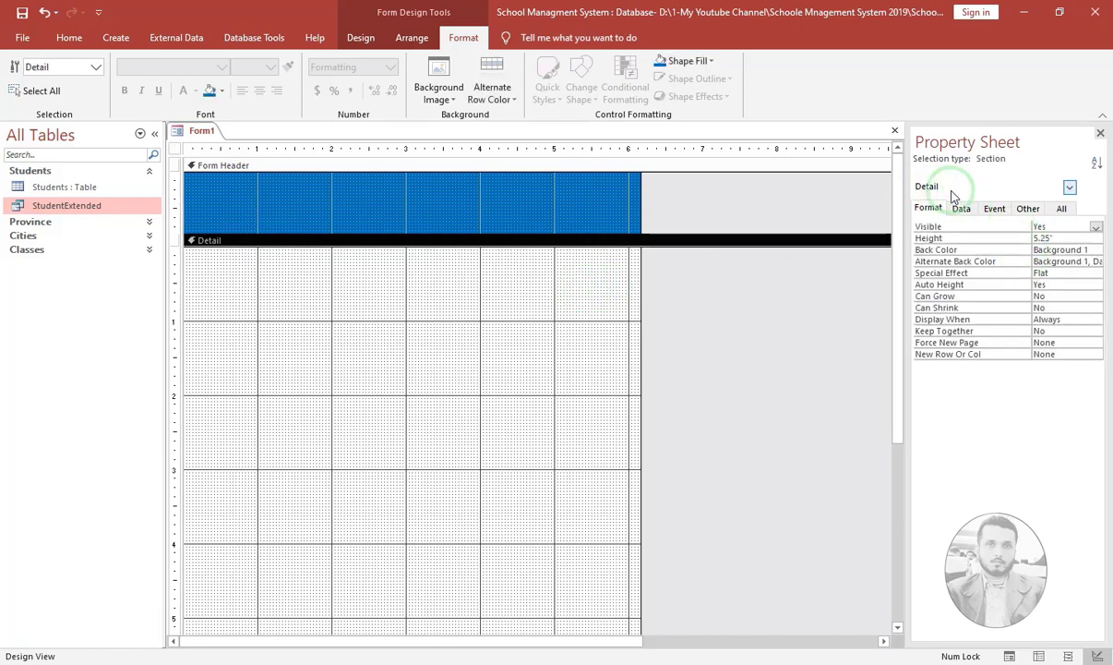
click(177, 153)
click(949, 185)
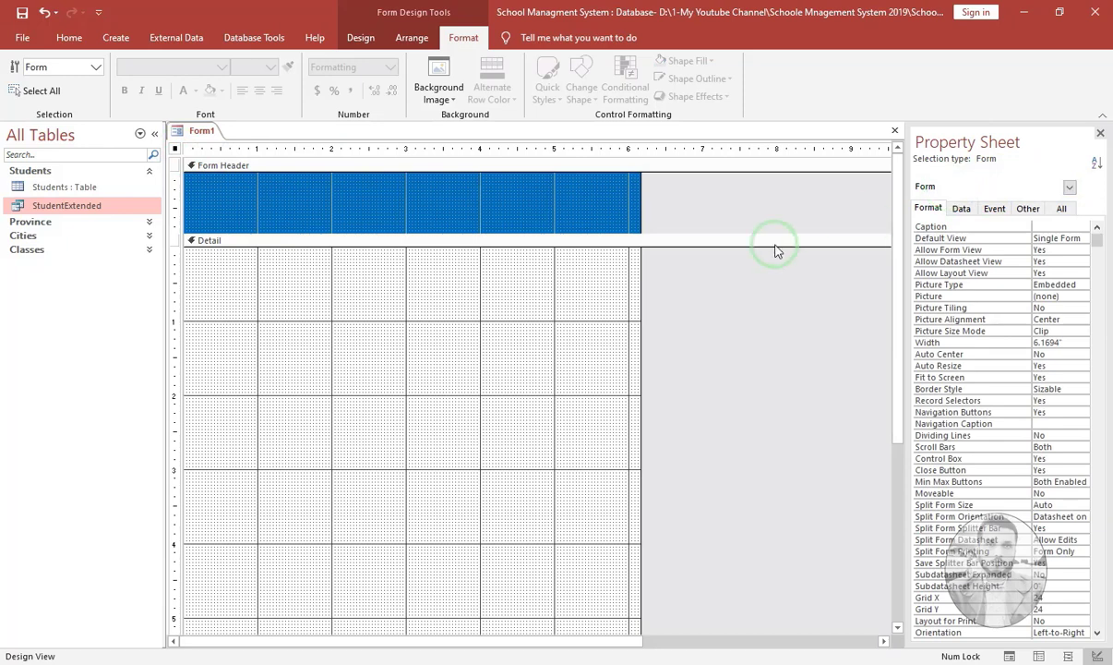
click(596, 283)
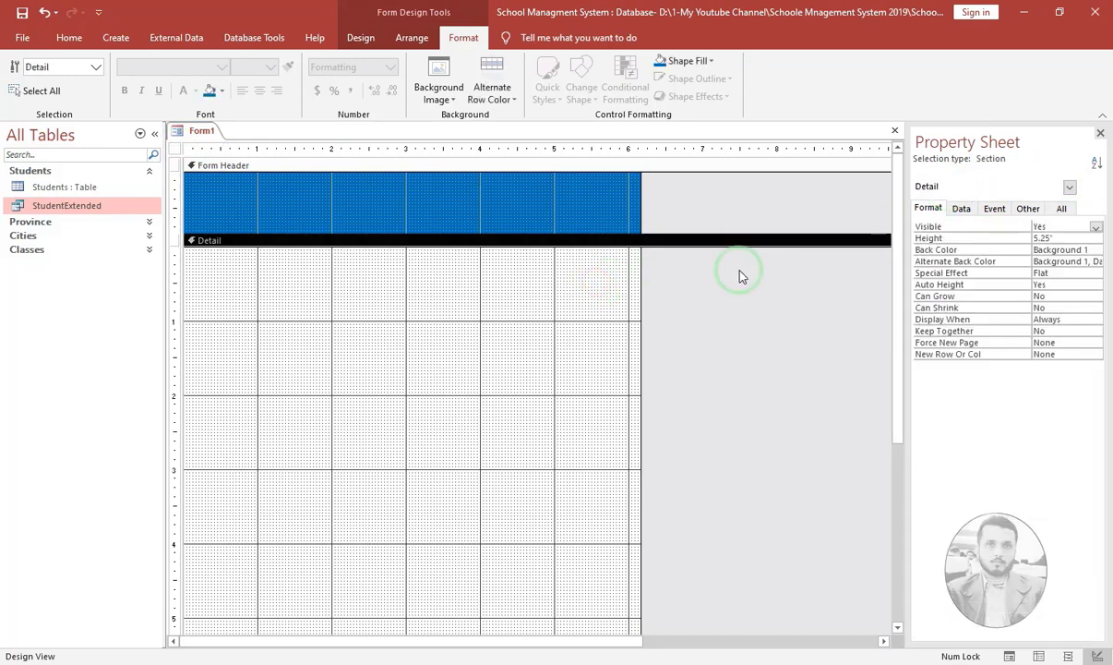
click(739, 275)
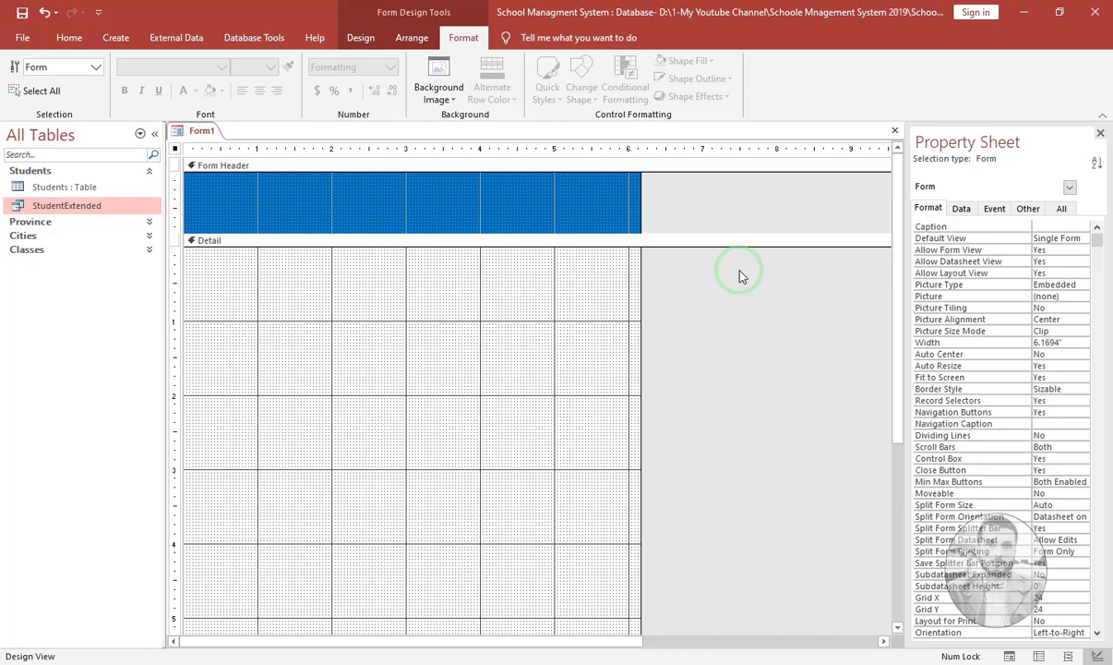
click(1070, 188)
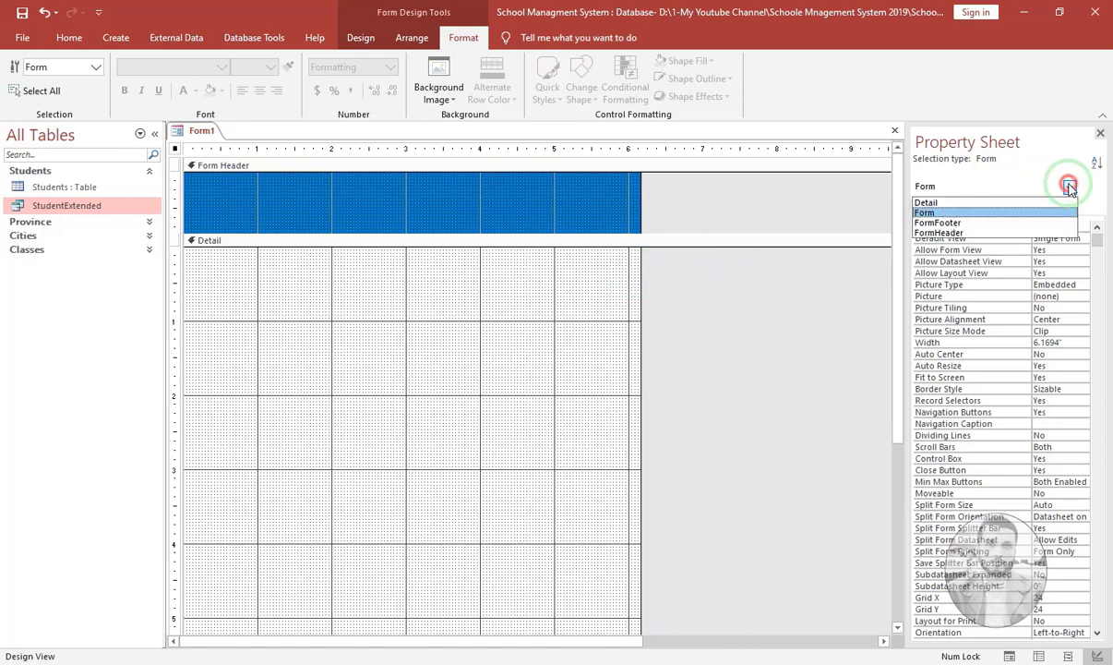
click(953, 213)
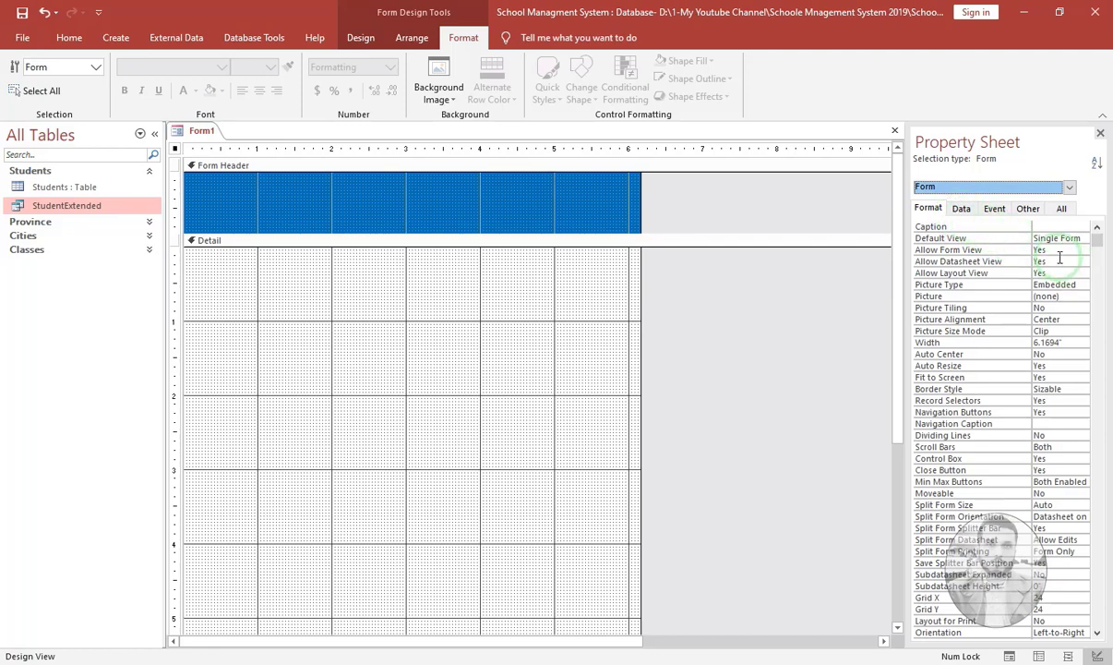
- Set the form's Pop Up and Modal properties to Yes
click(1027, 208)
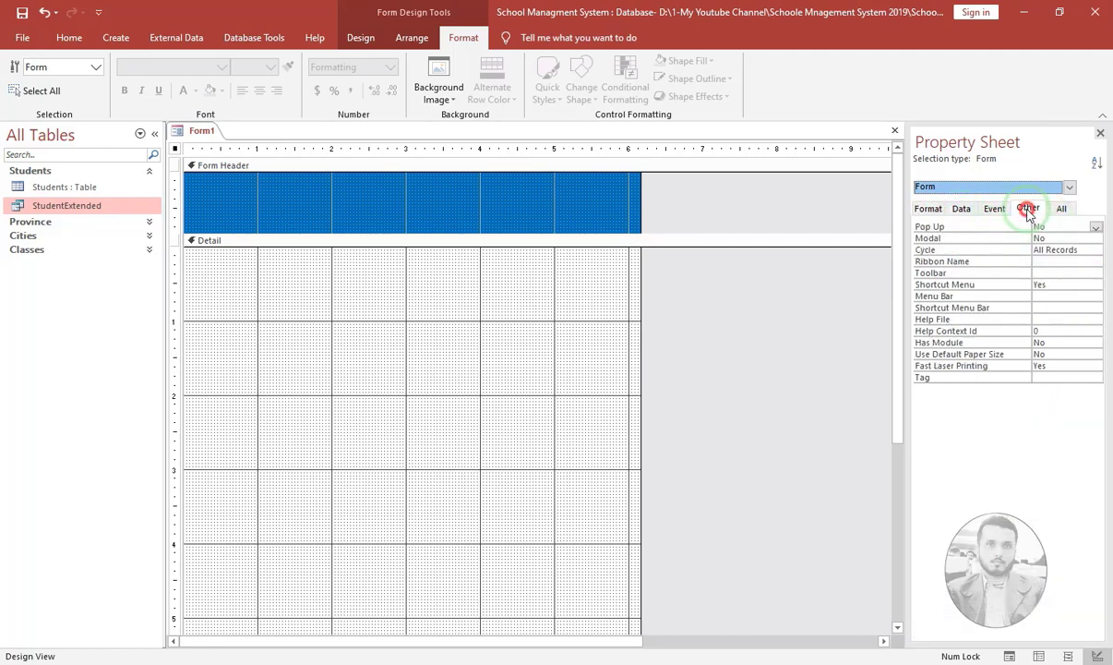
click(1014, 224)
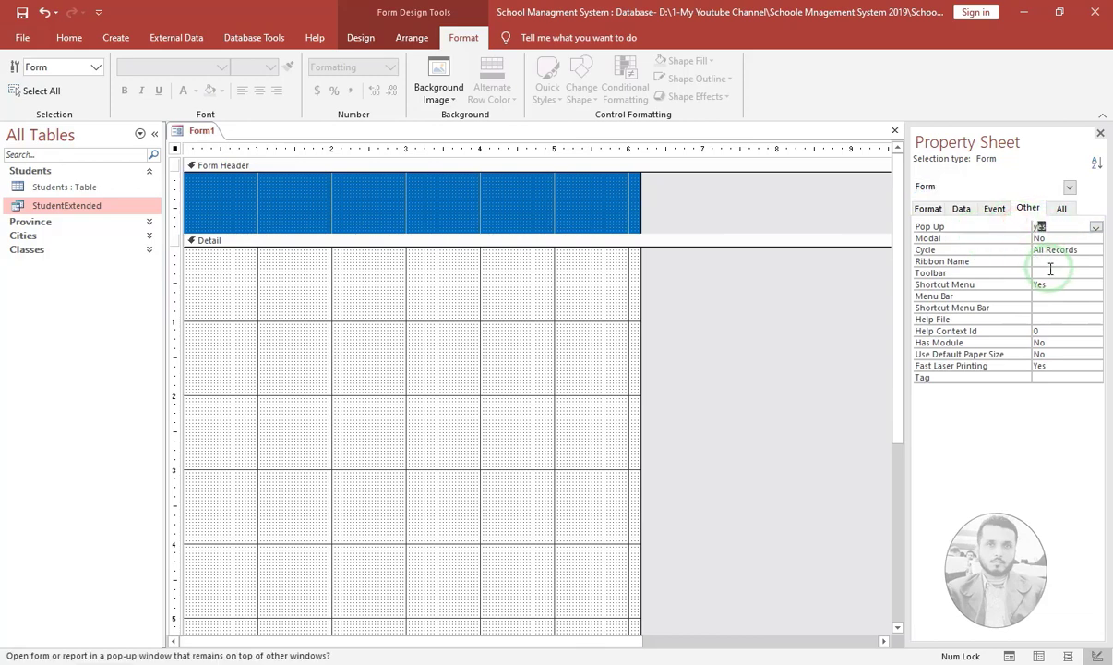
key(Down)
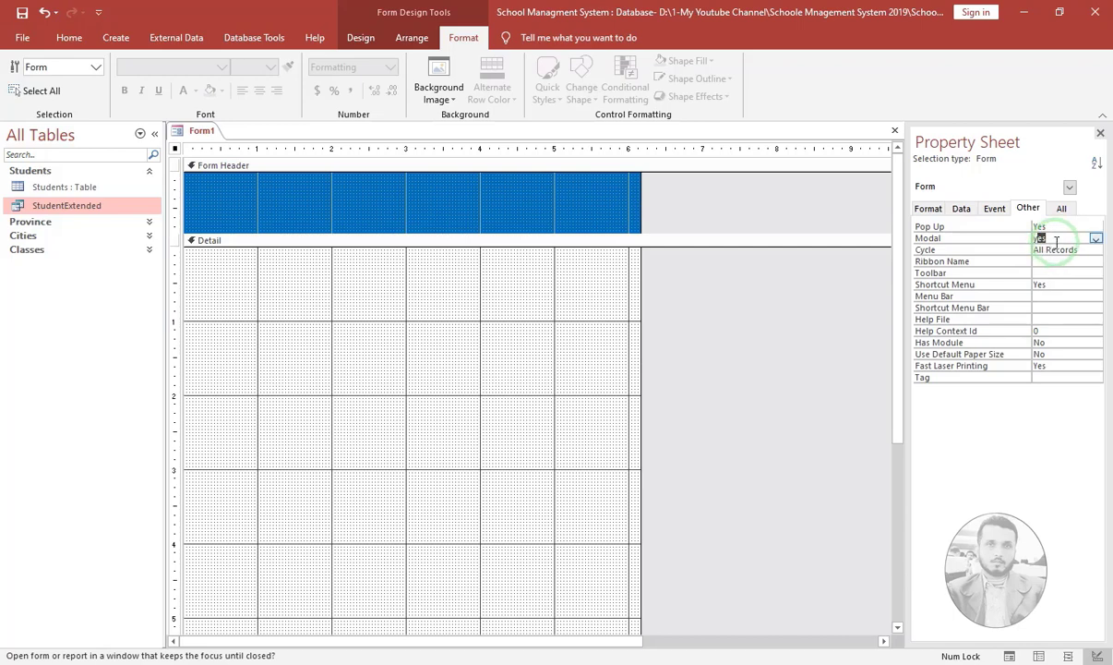
click(794, 306)
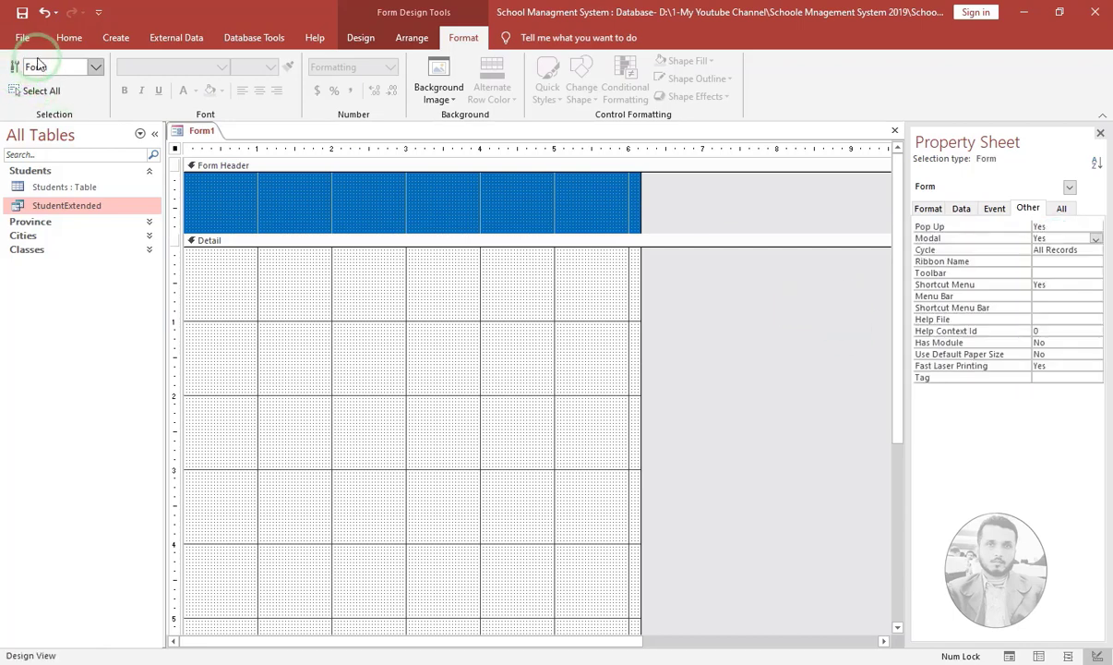
- Open the form in Form View, test access to the area outside it, and return to Design View
click(69, 38)
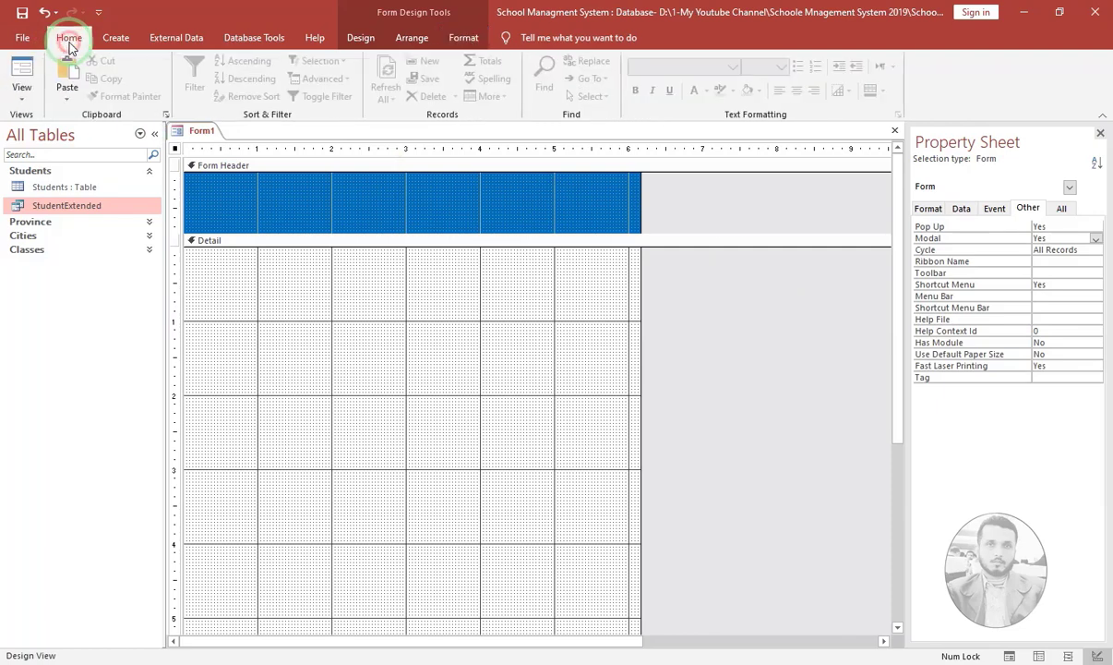
click(21, 74)
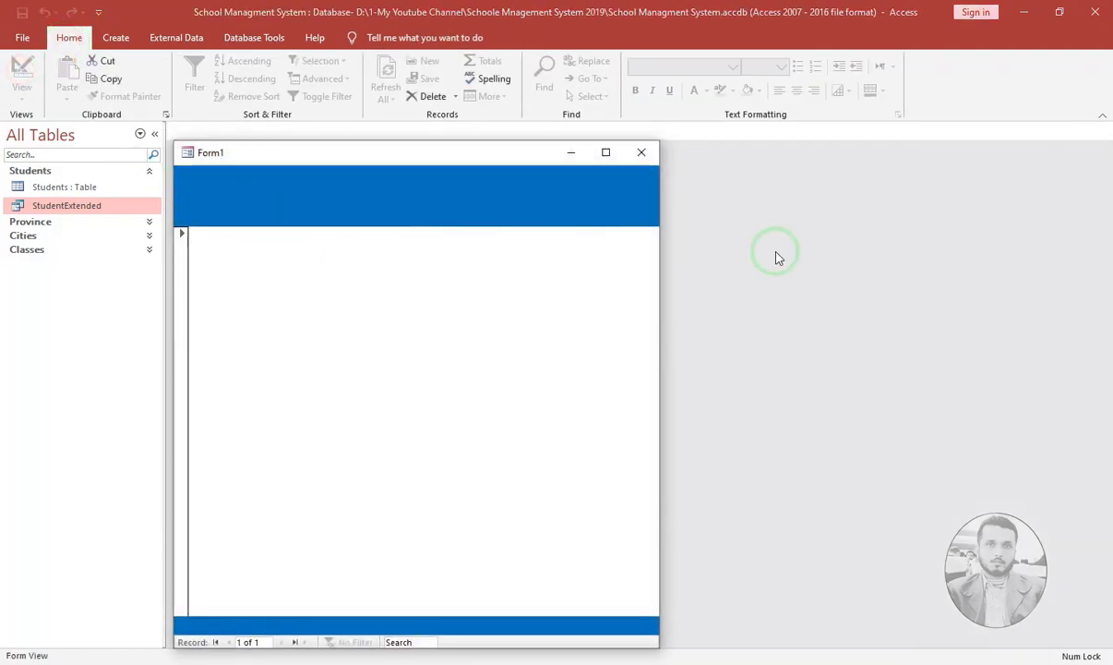
click(785, 251)
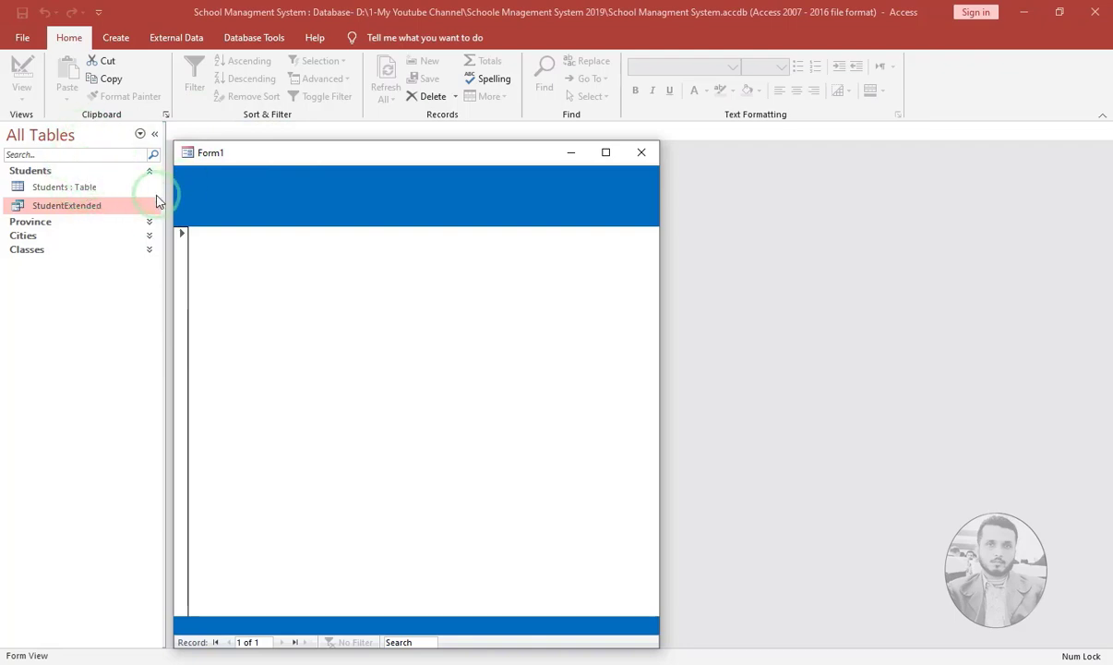
right_click(277, 180)
click(306, 227)
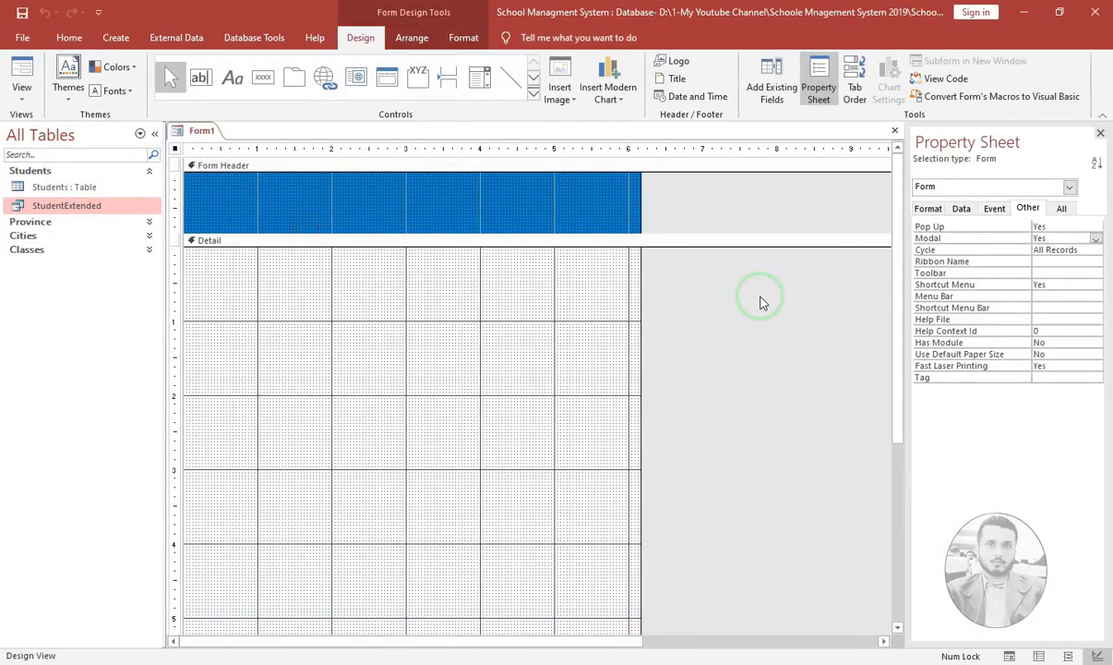
- Set the form's Modal property to No and test it in Form View by expanding the Province group
click(1049, 238)
click(1019, 239)
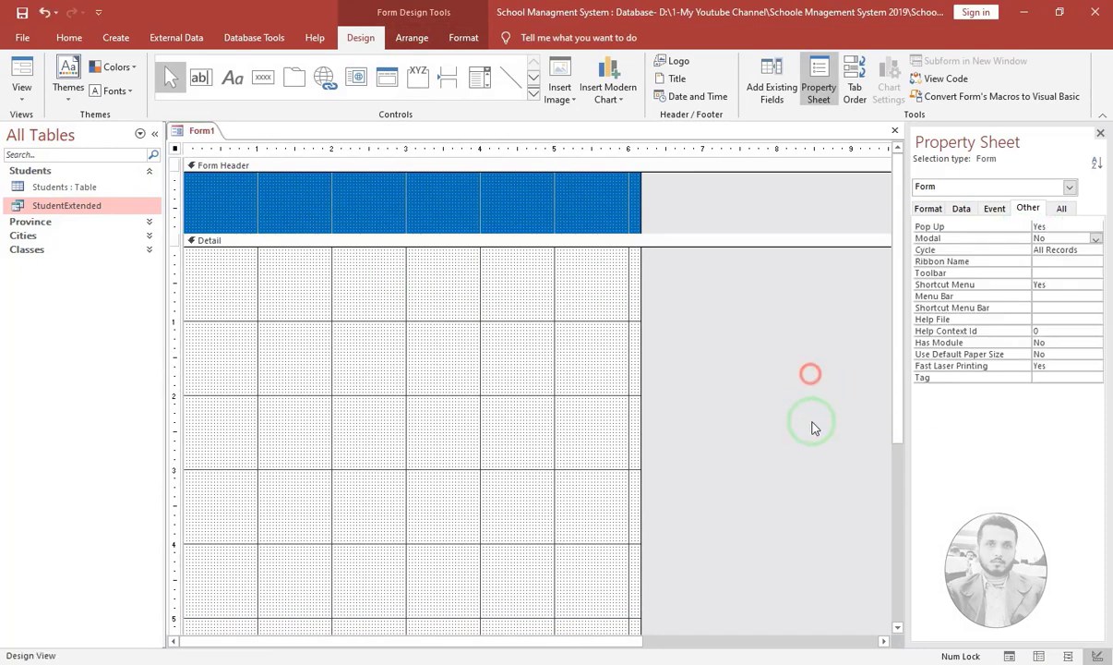
click(21, 76)
click(761, 215)
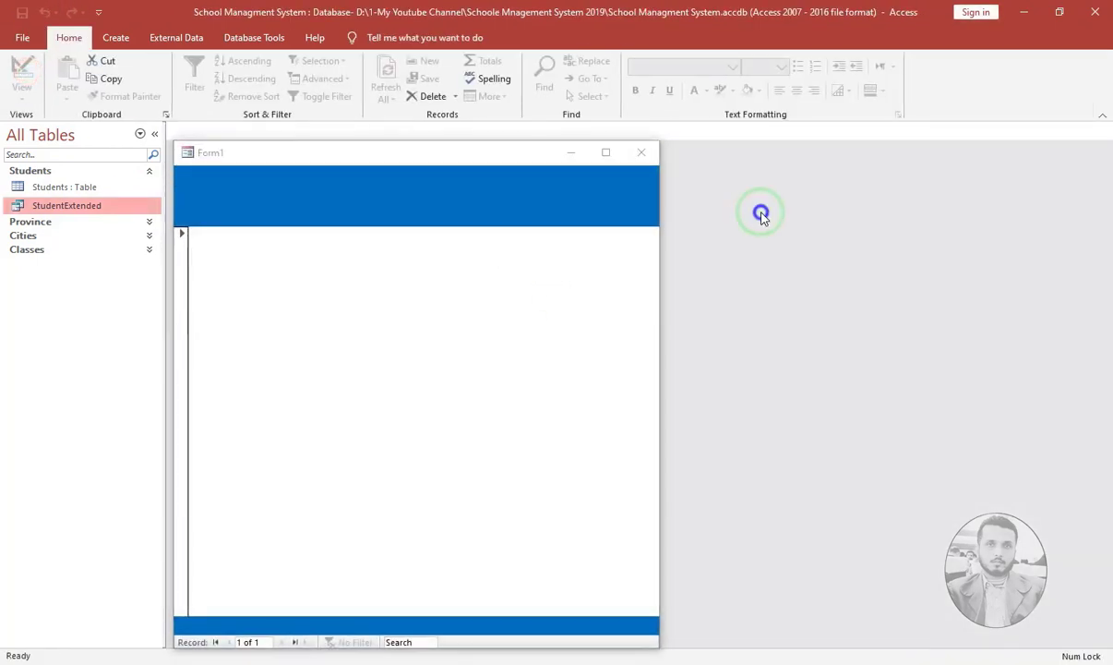
click(42, 221)
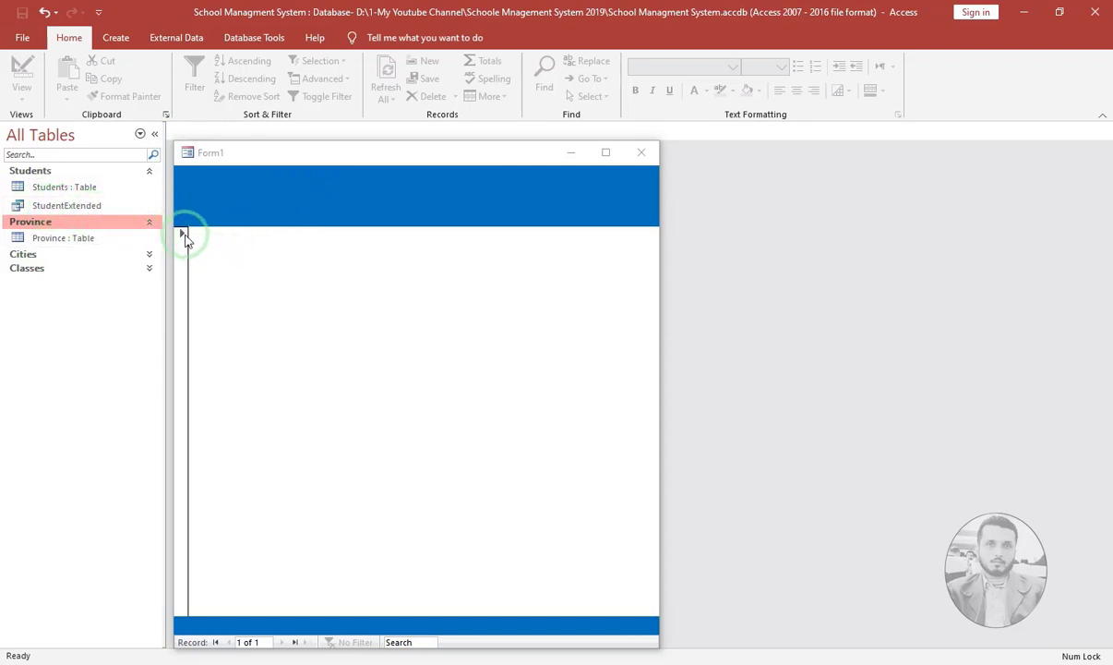
- Return the form to Design View and widen it to 8 inches
right_click(269, 242)
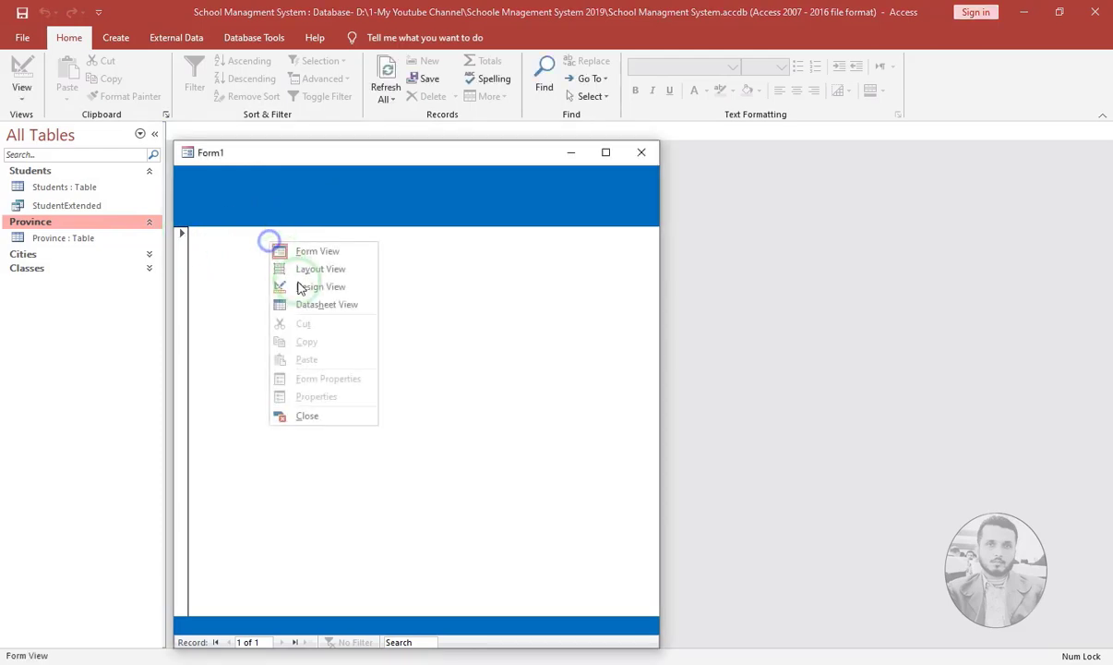
click(299, 286)
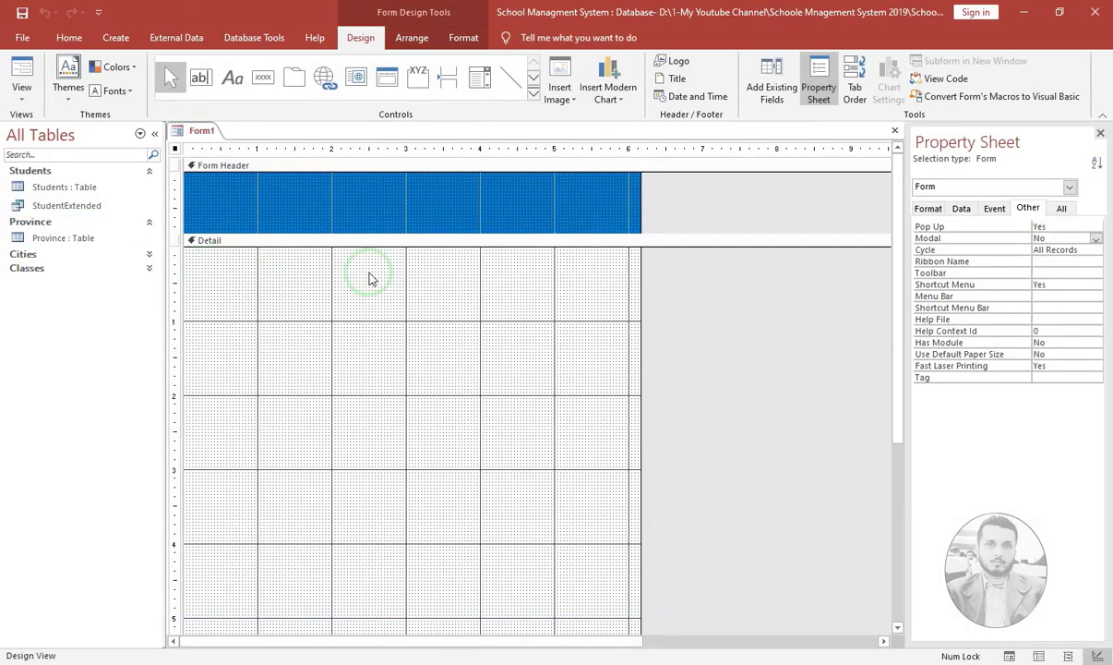
click(794, 294)
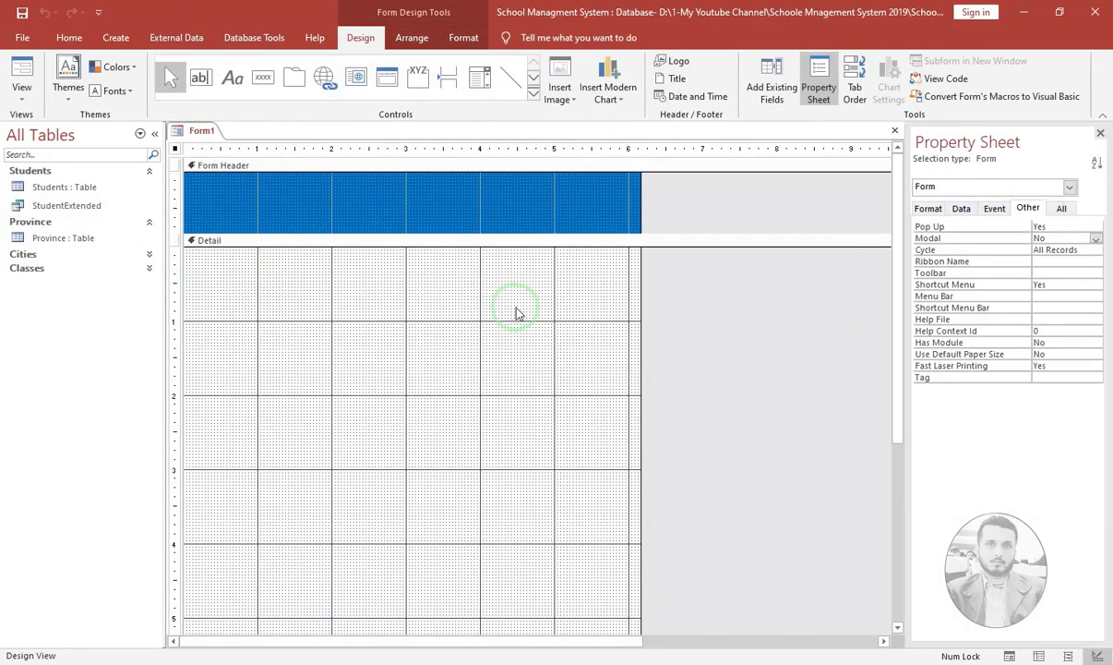
click(928, 210)
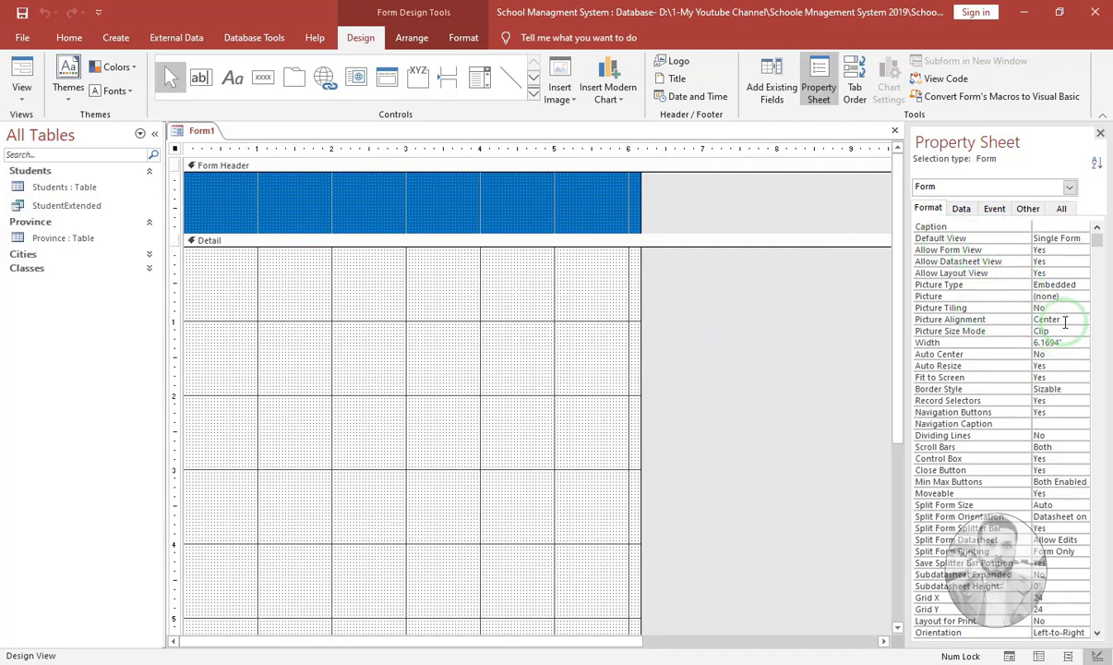
drag(644, 272, 778, 263)
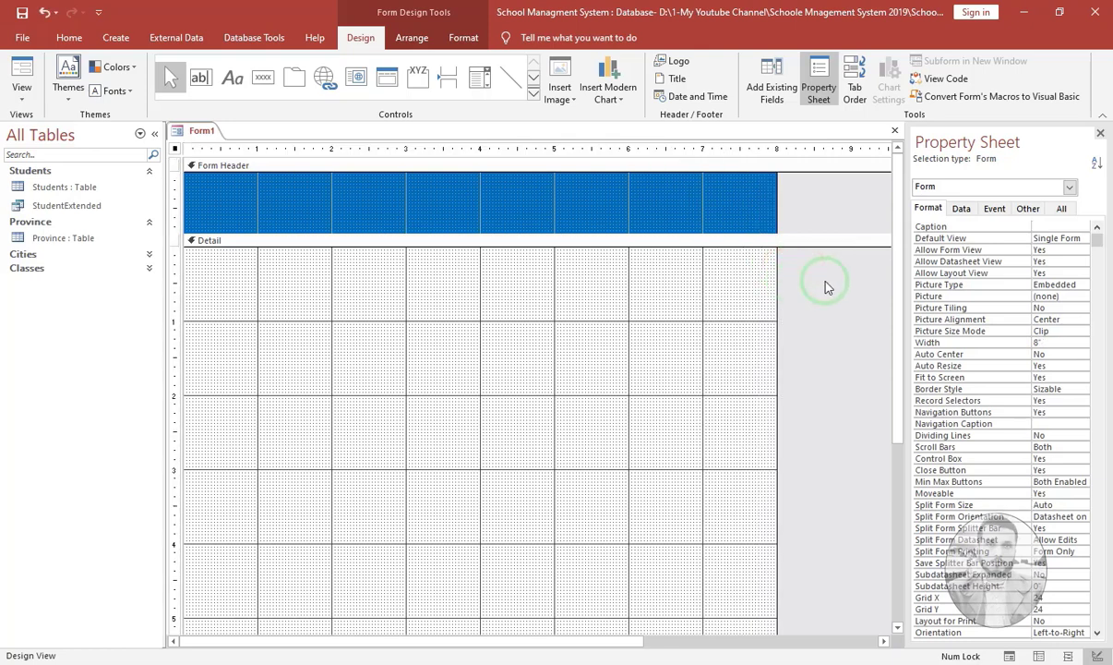
click(809, 306)
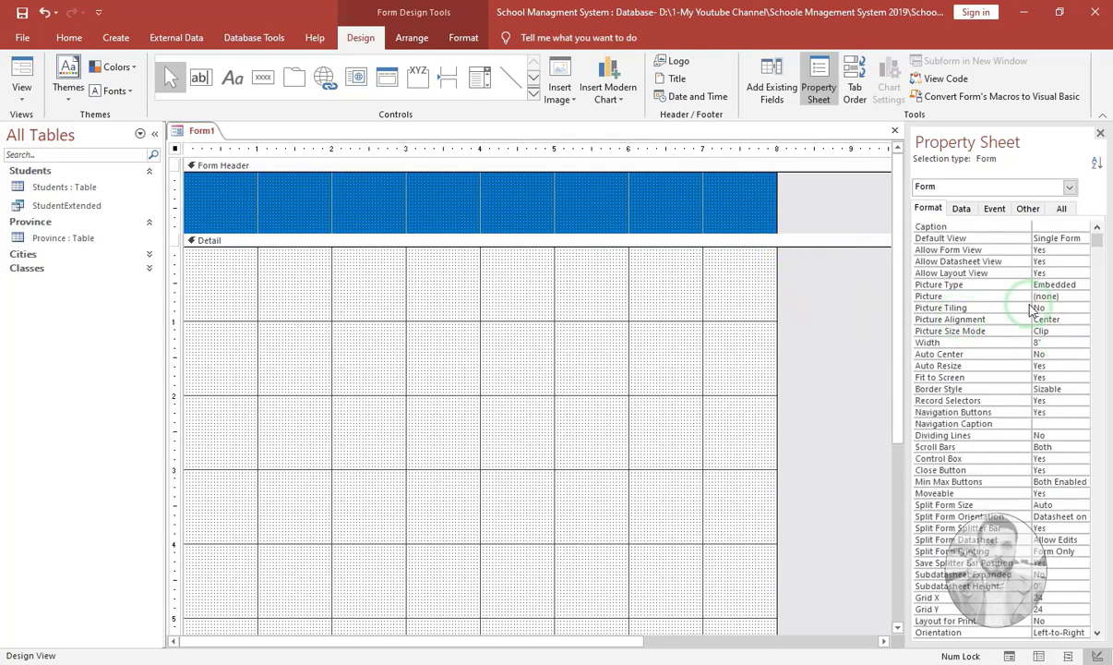
- Set the form's Record Selectors and Navigation Buttons properties to No
click(1011, 399)
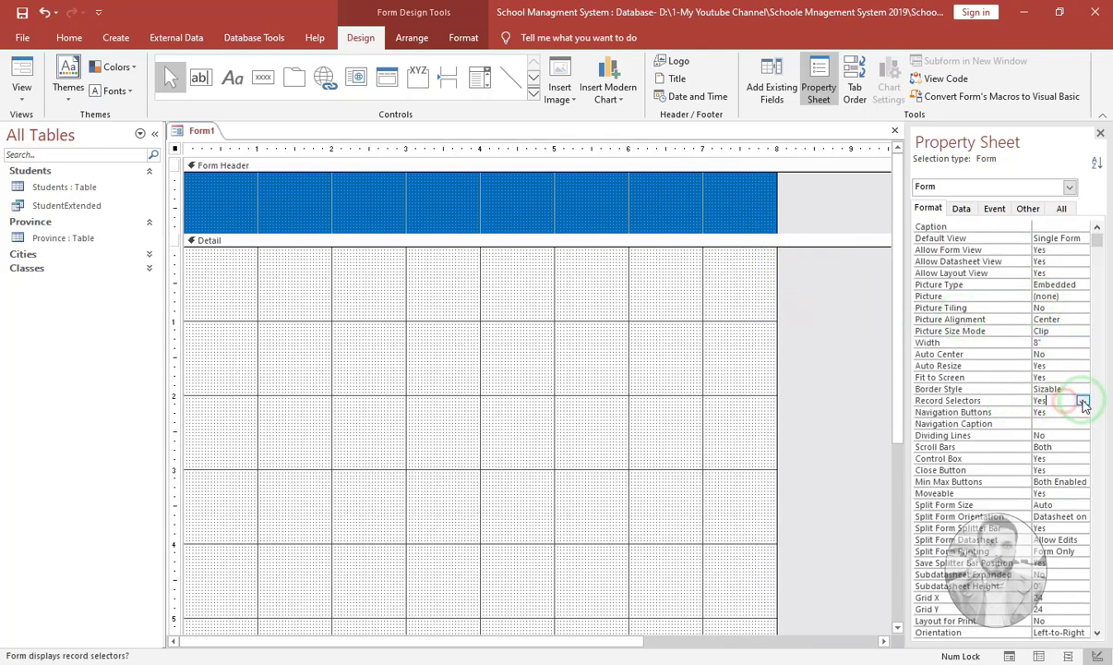
click(1084, 401)
click(1061, 422)
click(1053, 412)
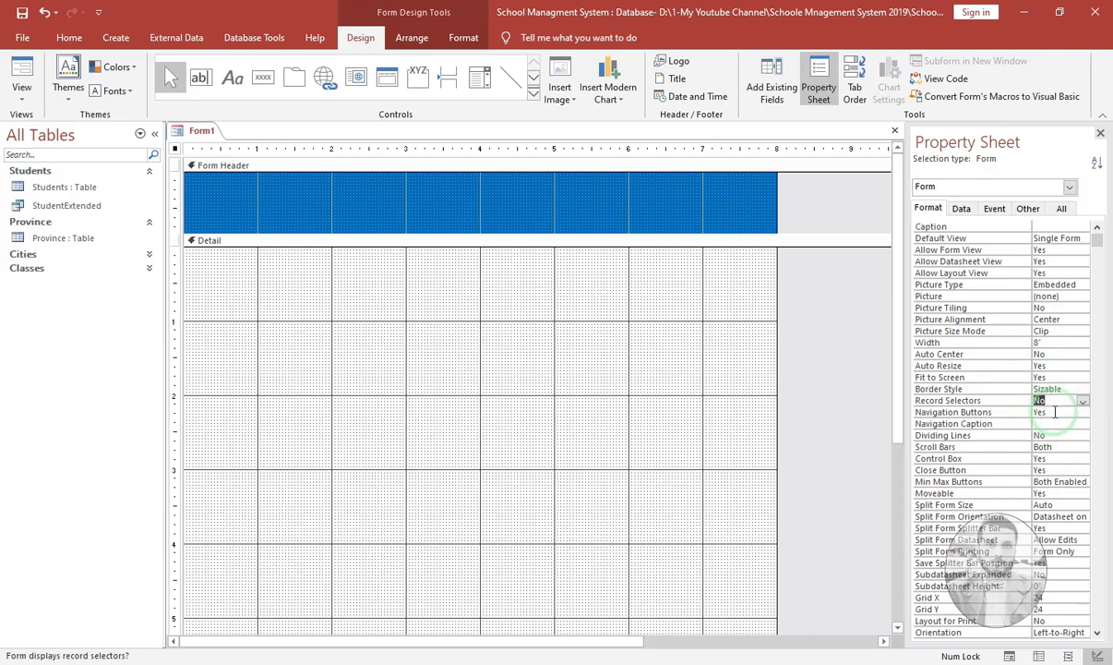
click(1083, 413)
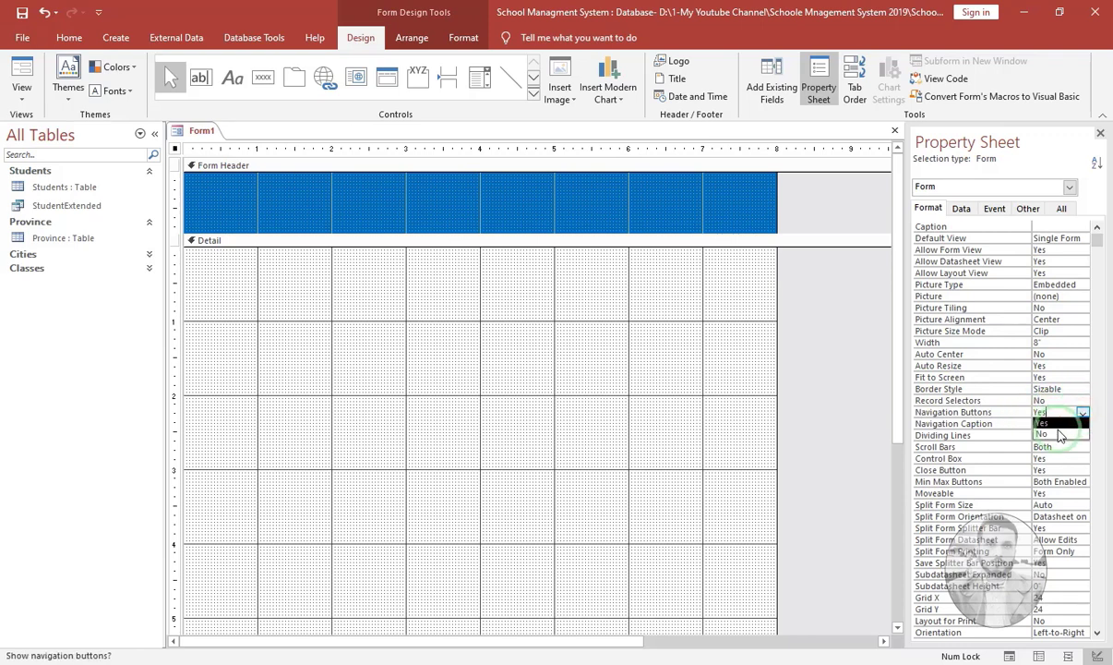
click(1055, 433)
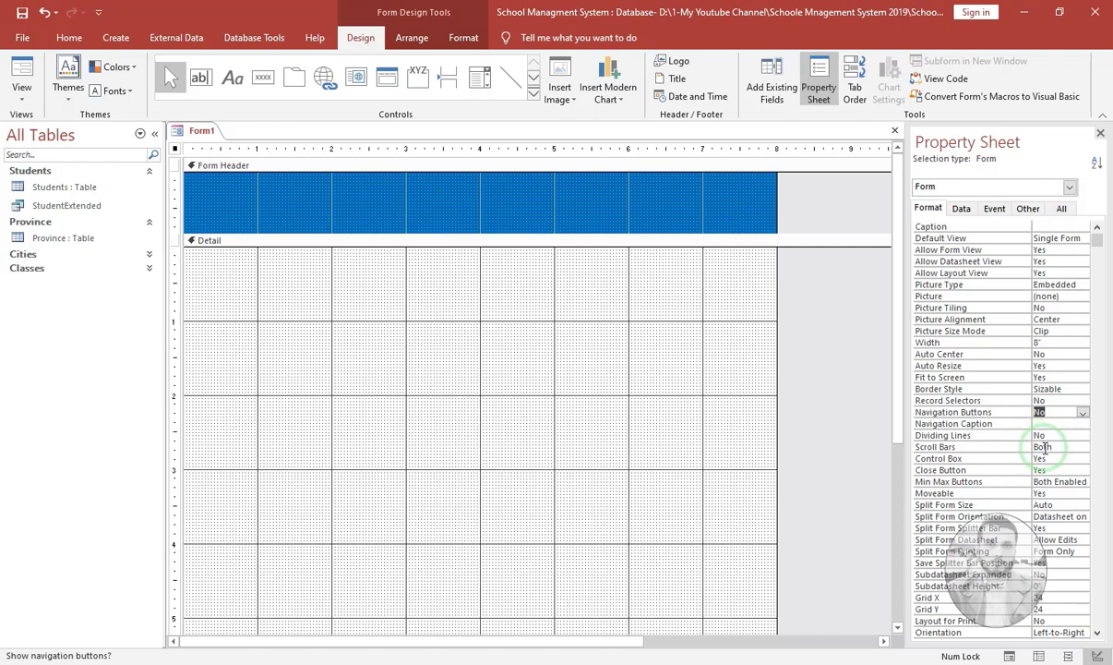
- Set the form's Scroll Bars property to Neither, preview the form in Form View, and return to Design View
click(1044, 447)
click(1083, 446)
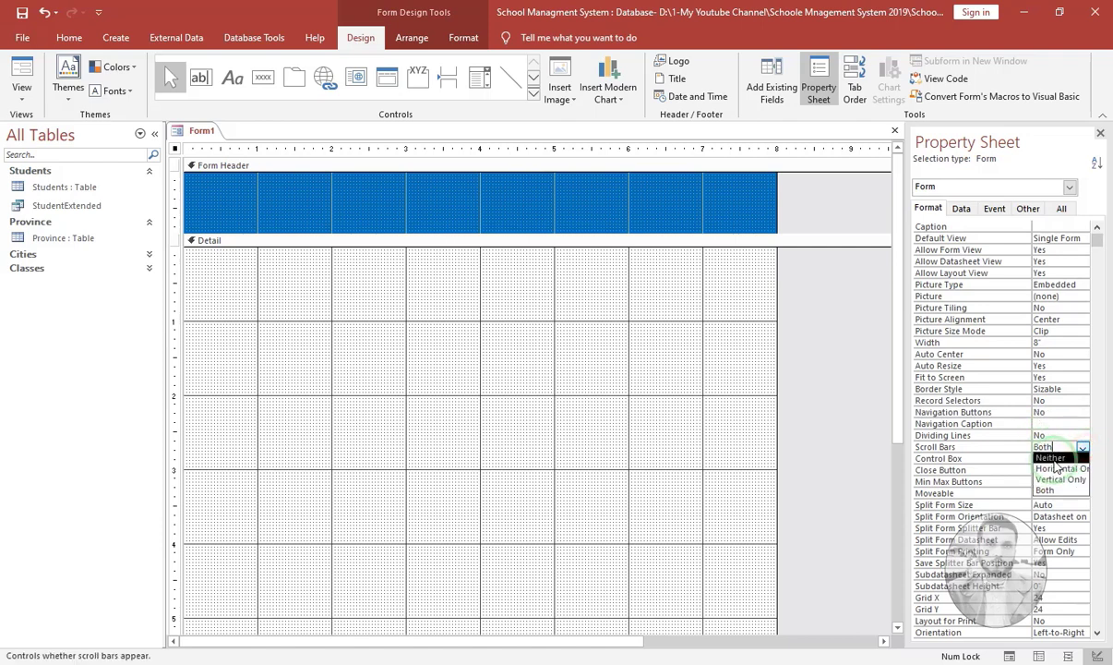
click(1050, 458)
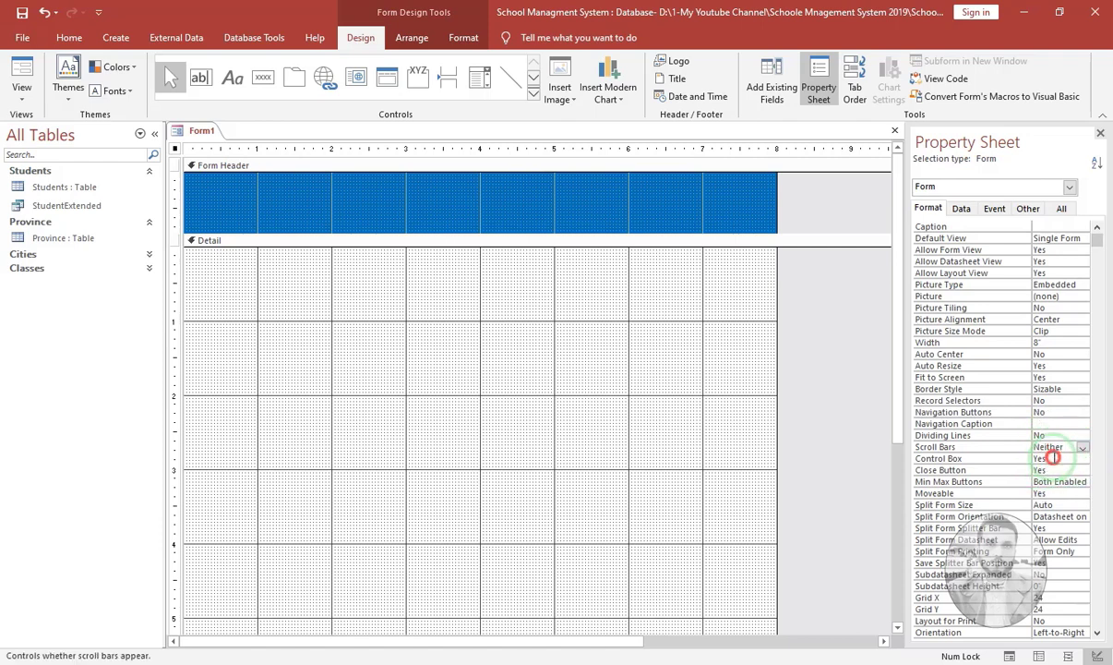
click(1077, 458)
click(1082, 458)
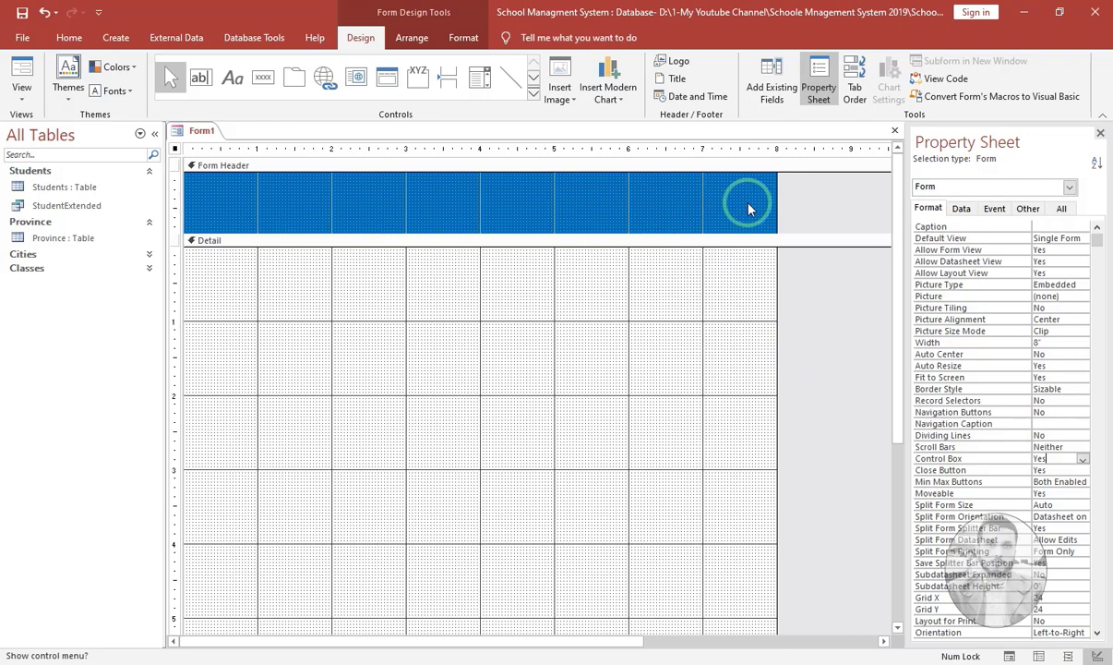
click(725, 246)
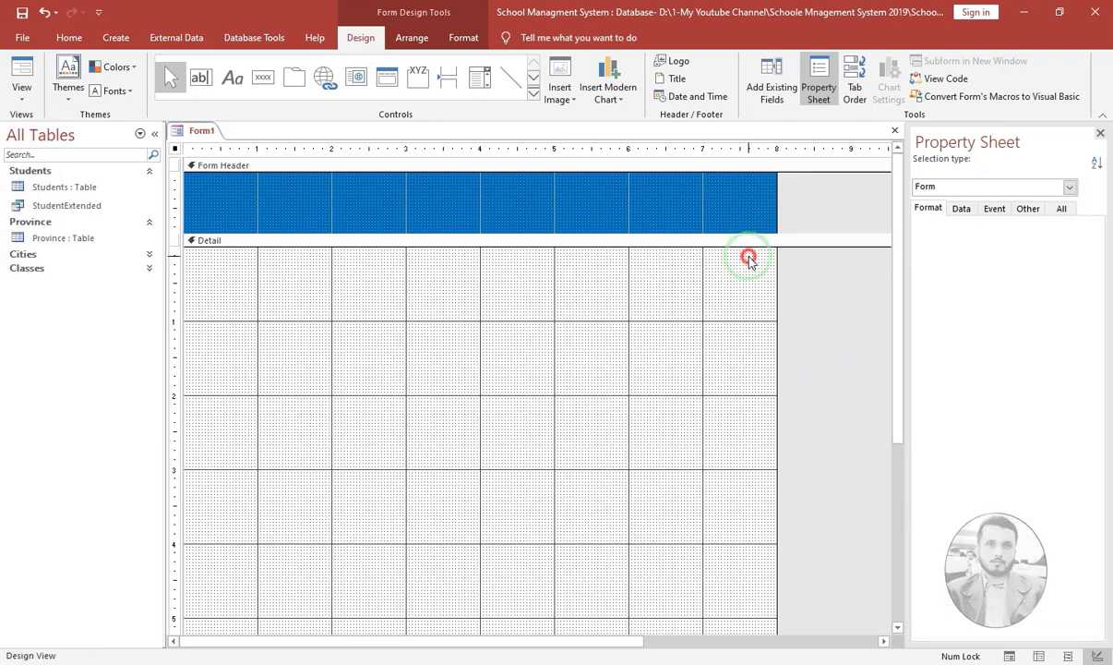
click(26, 67)
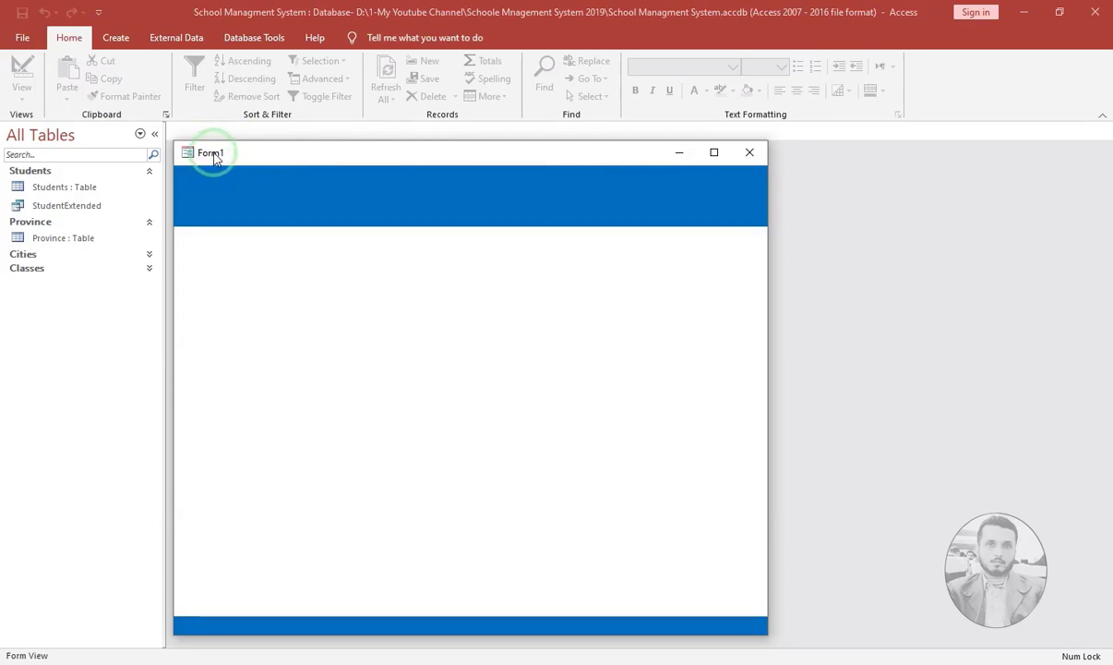
right_click(415, 199)
click(449, 238)
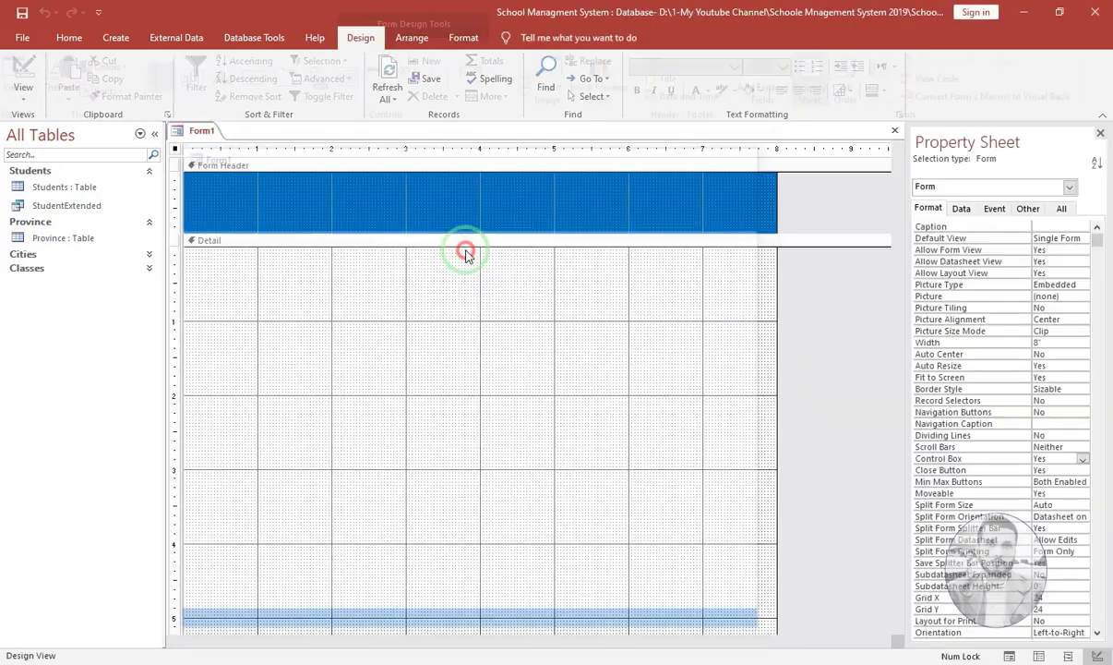
- Set the form's Cycle property to Current Record, check the form in Form View, and return to Design View
click(1061, 208)
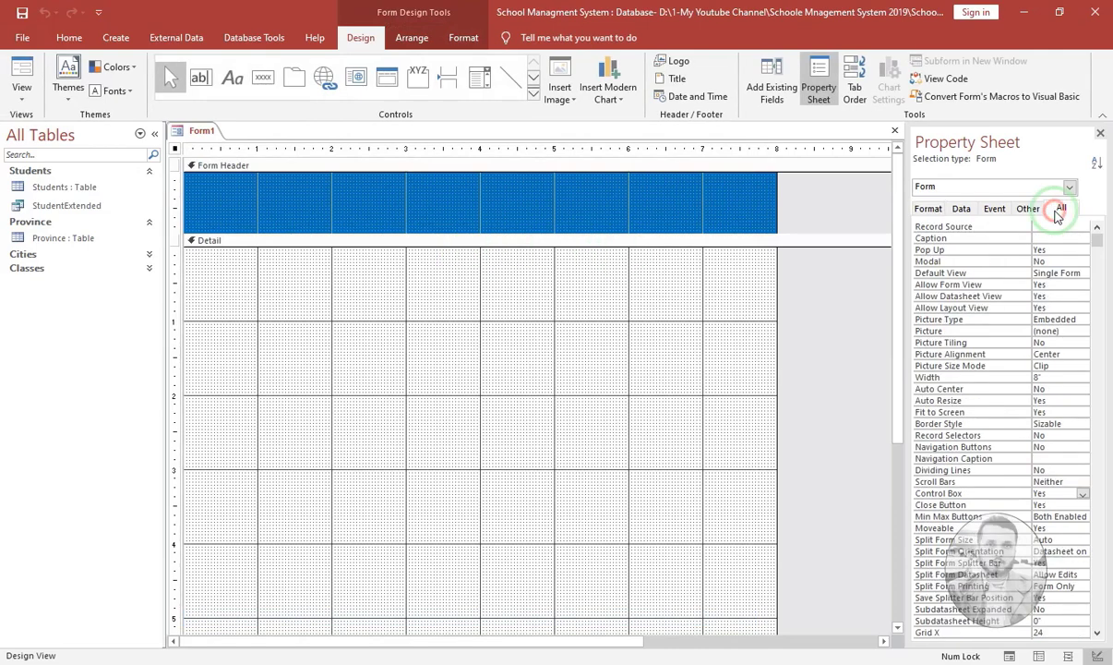
scroll(1052, 379, down, 14)
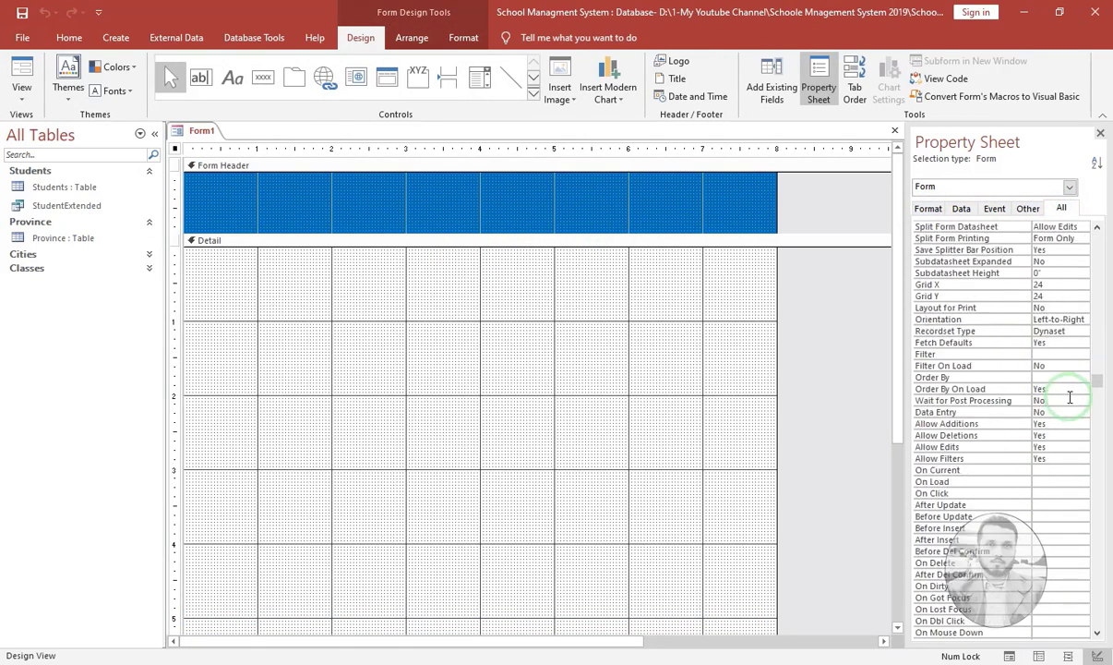
scroll(1067, 400, down, 12)
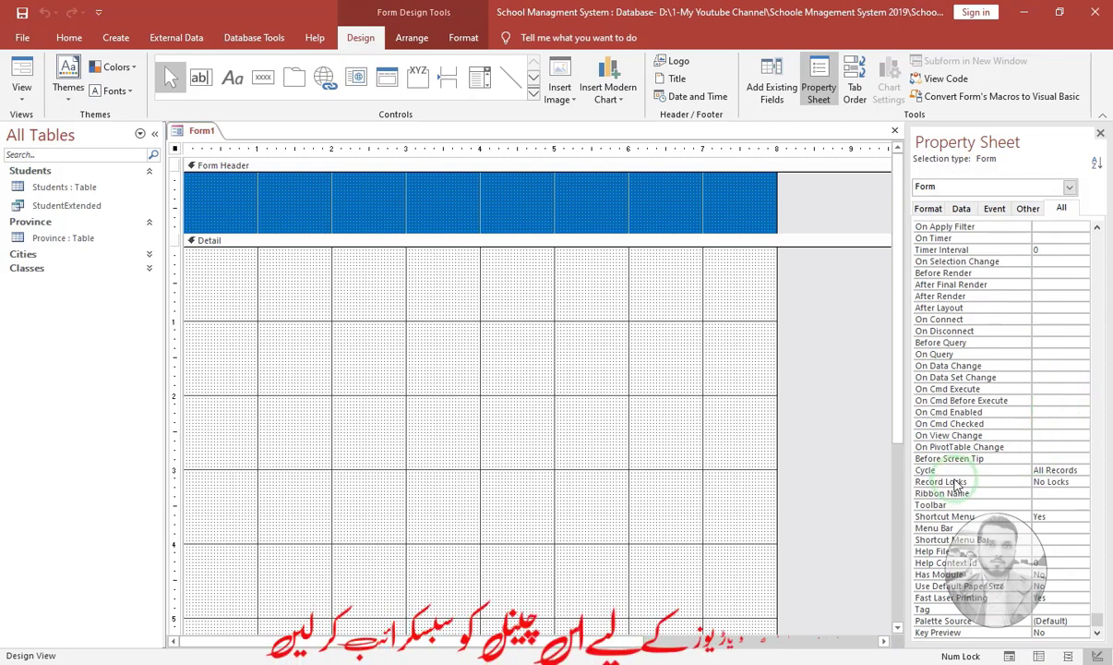
click(1050, 470)
click(1084, 471)
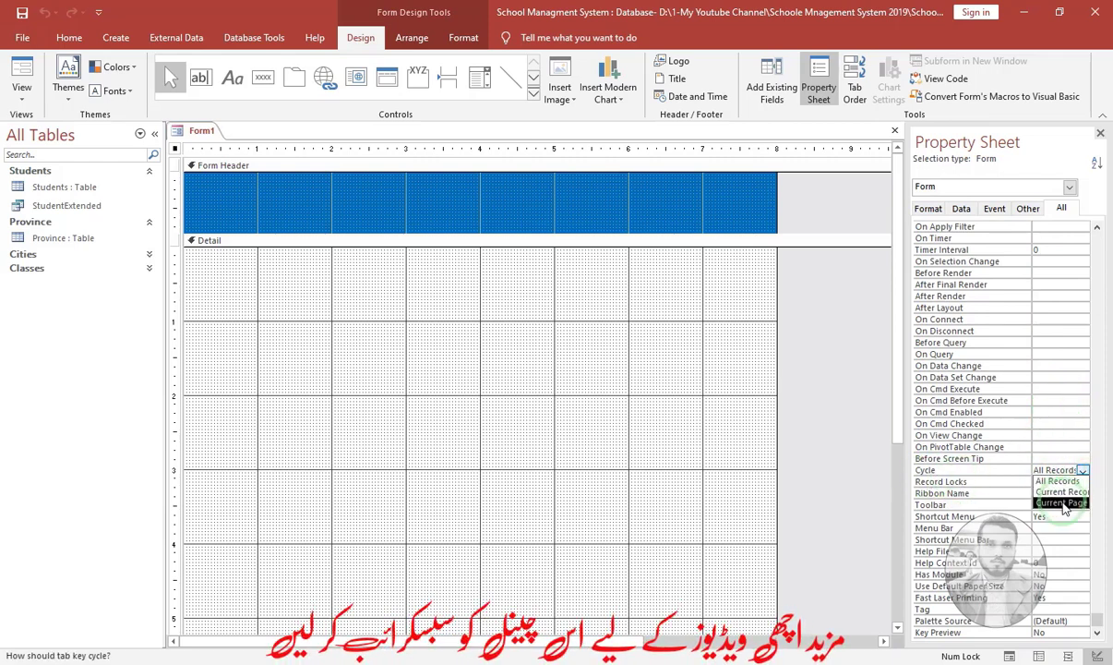
click(733, 310)
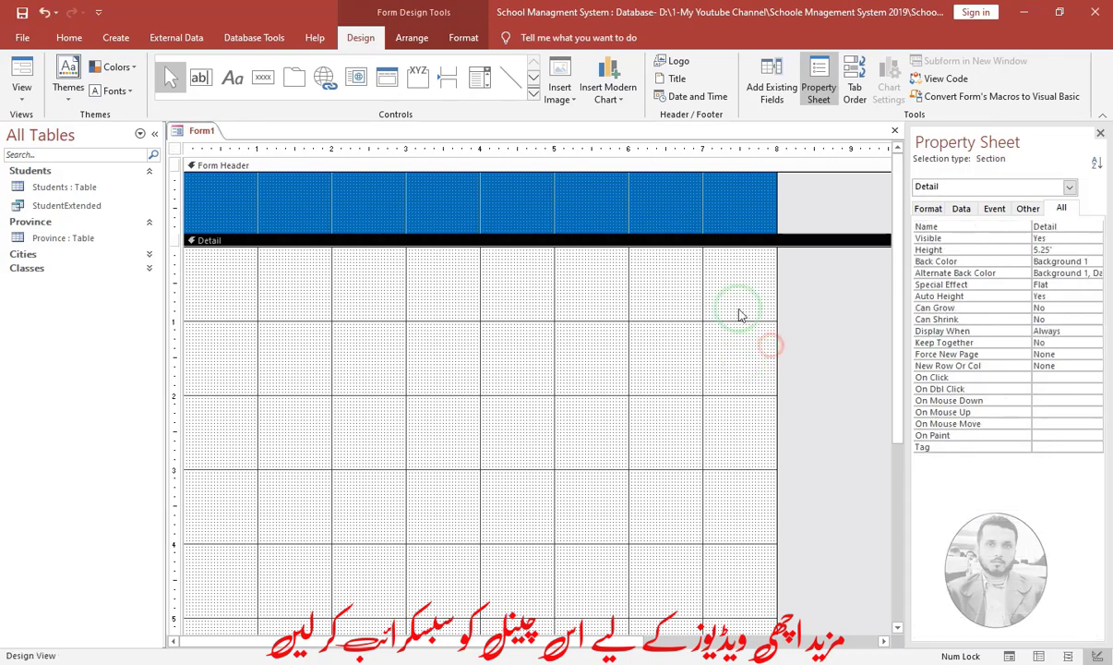
click(20, 68)
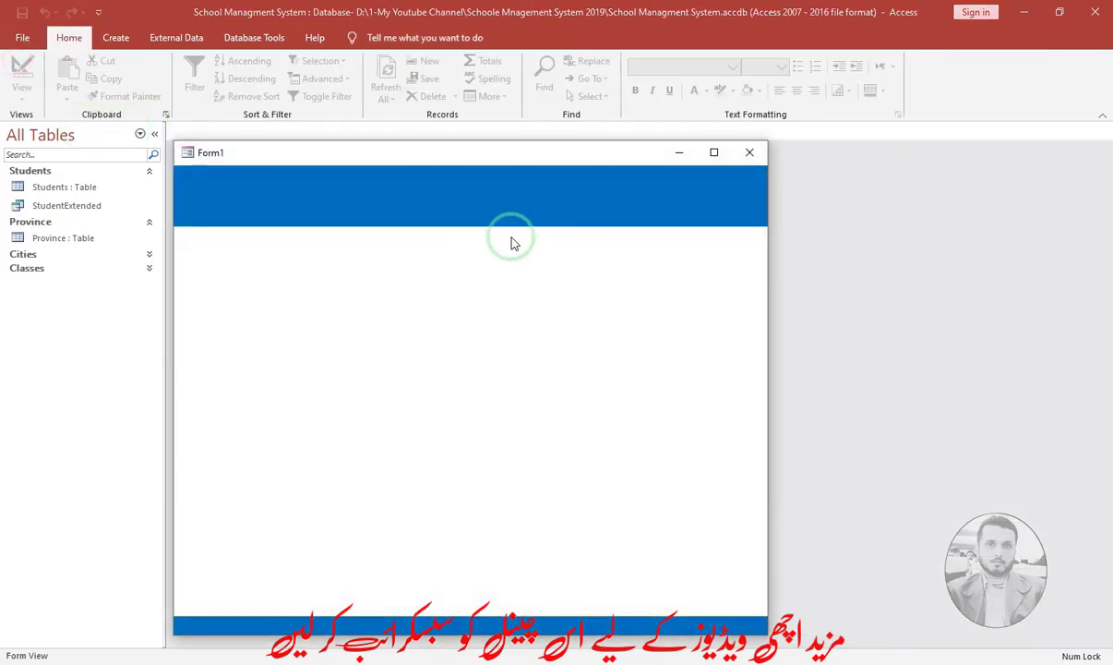
right_click(440, 247)
click(500, 296)
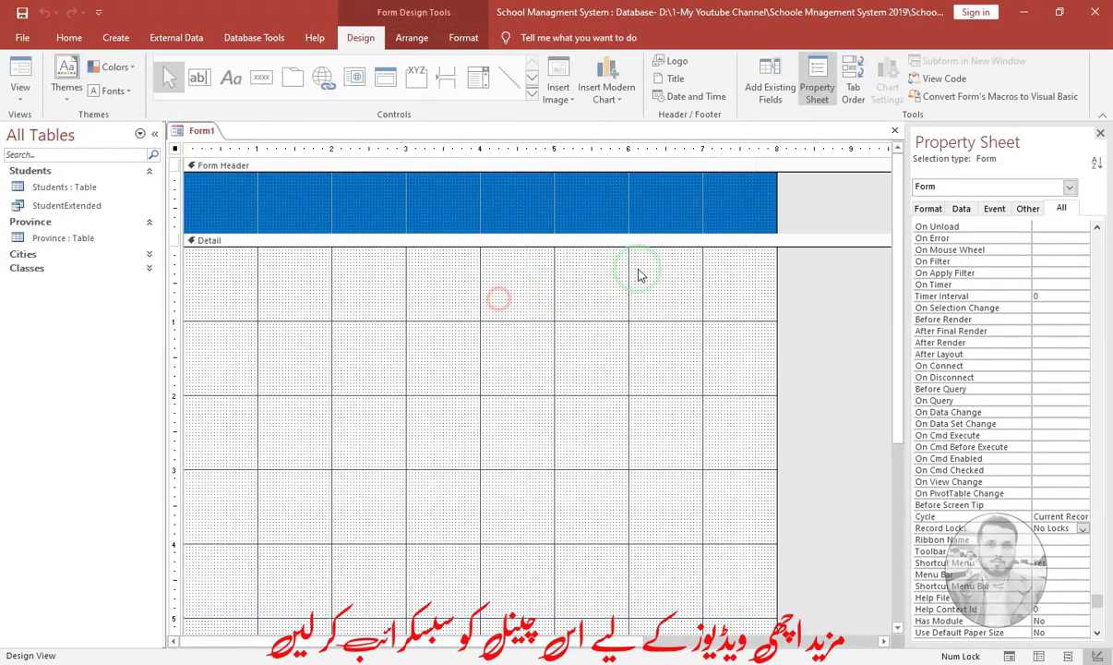
- Insert a 0.5 by 0.5 inch rectangle in the Form Header, about 0.375 inch from its top, and move it flush with the left edge
click(392, 223)
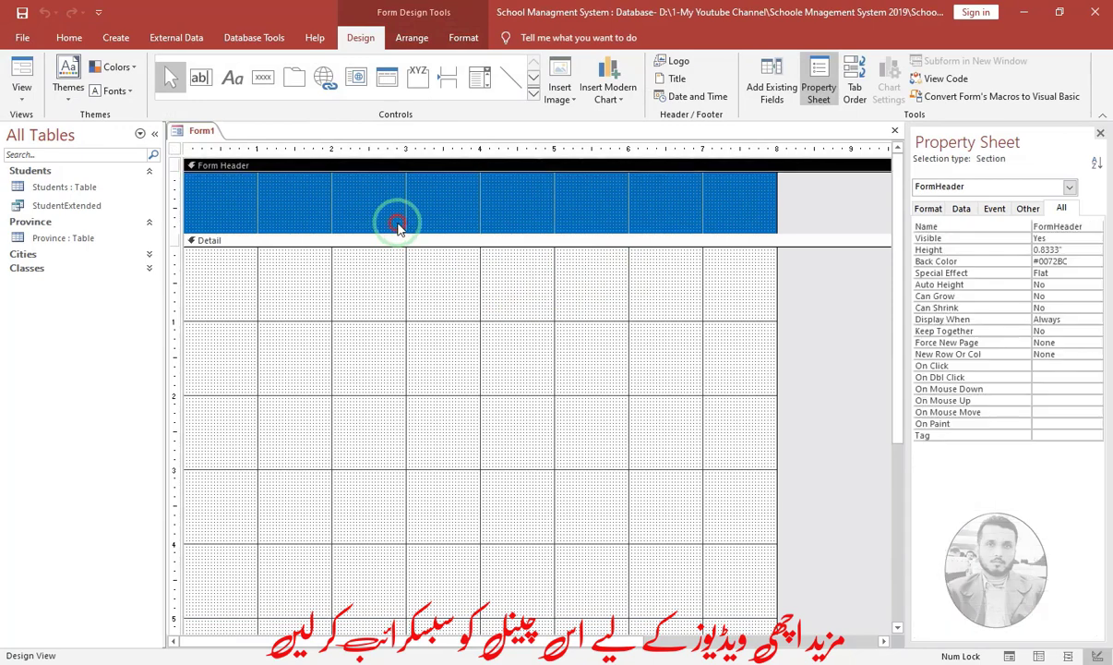
click(533, 83)
click(232, 77)
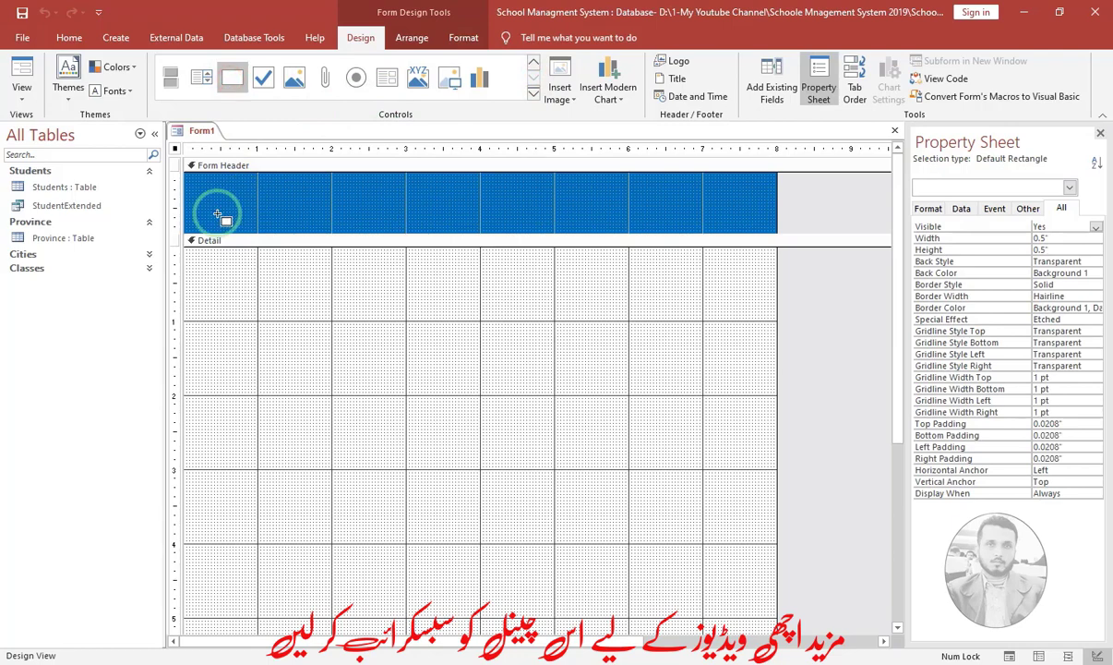
click(191, 202)
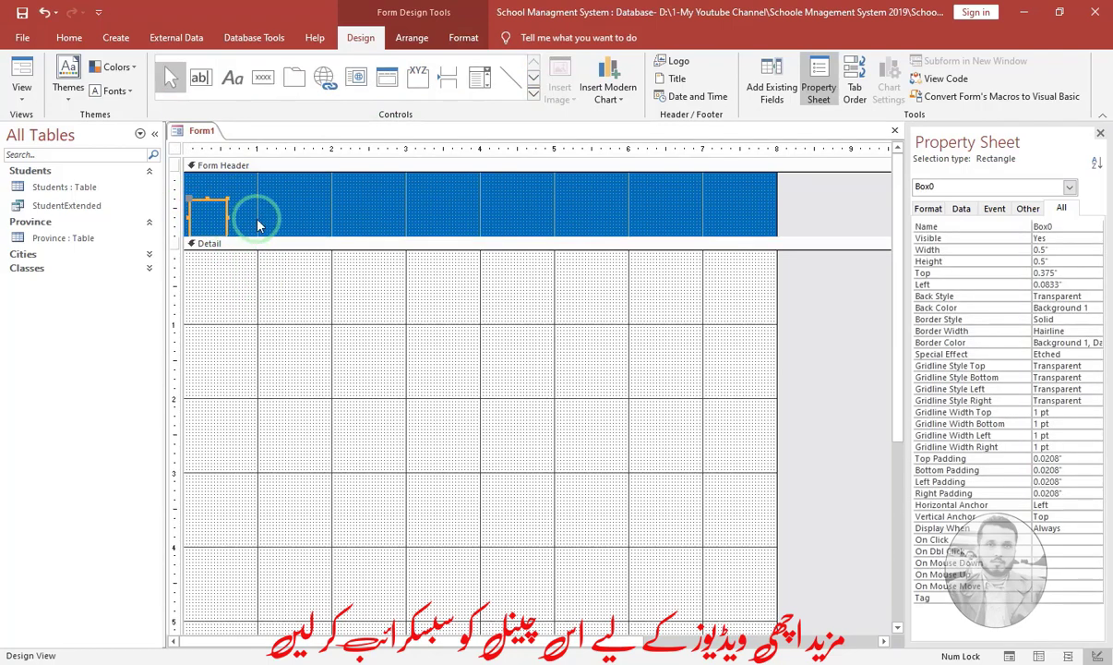
click(257, 225)
click(203, 214)
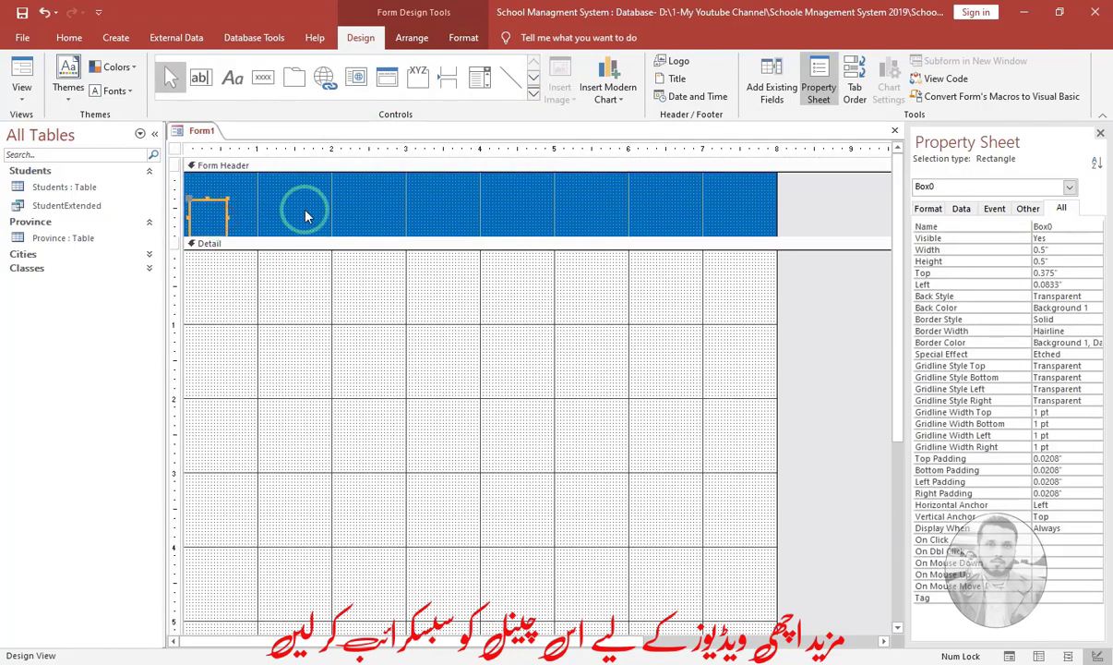
key(Left)
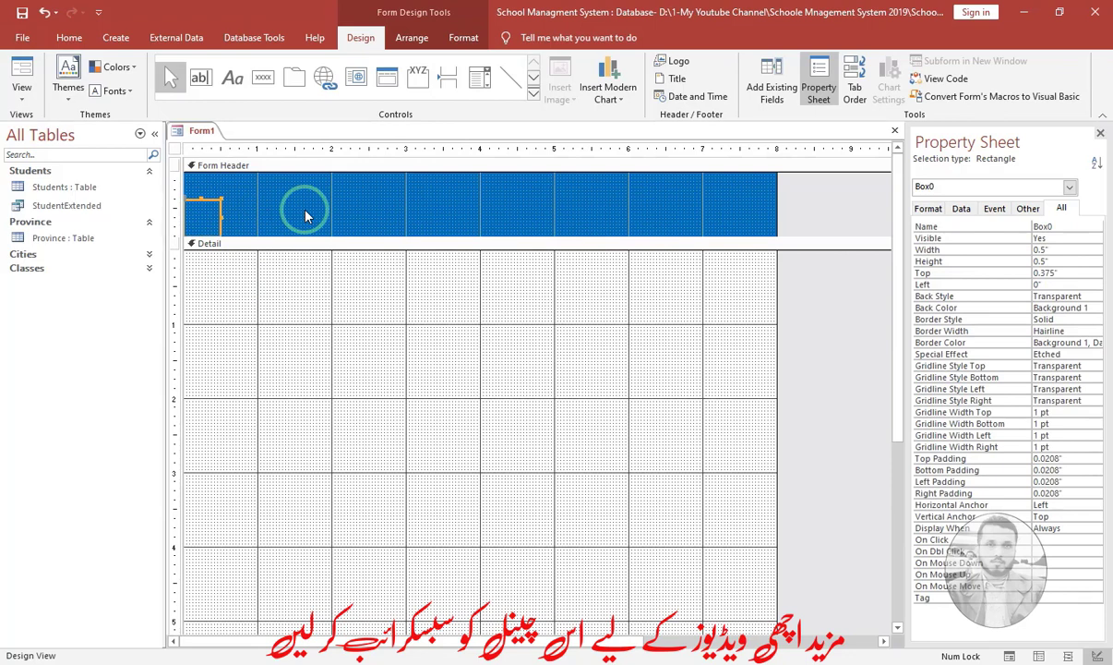
- Fill the header rectangle with the orange Accent 2 color and widen it to the form's full 8-inch width
click(463, 37)
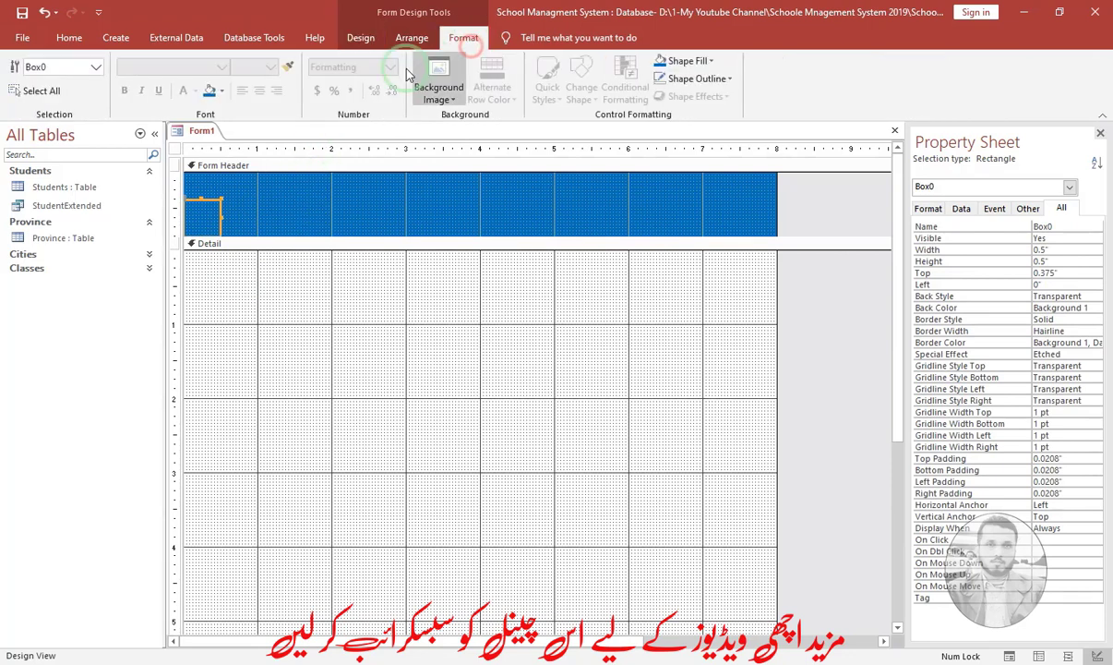
click(221, 90)
click(273, 146)
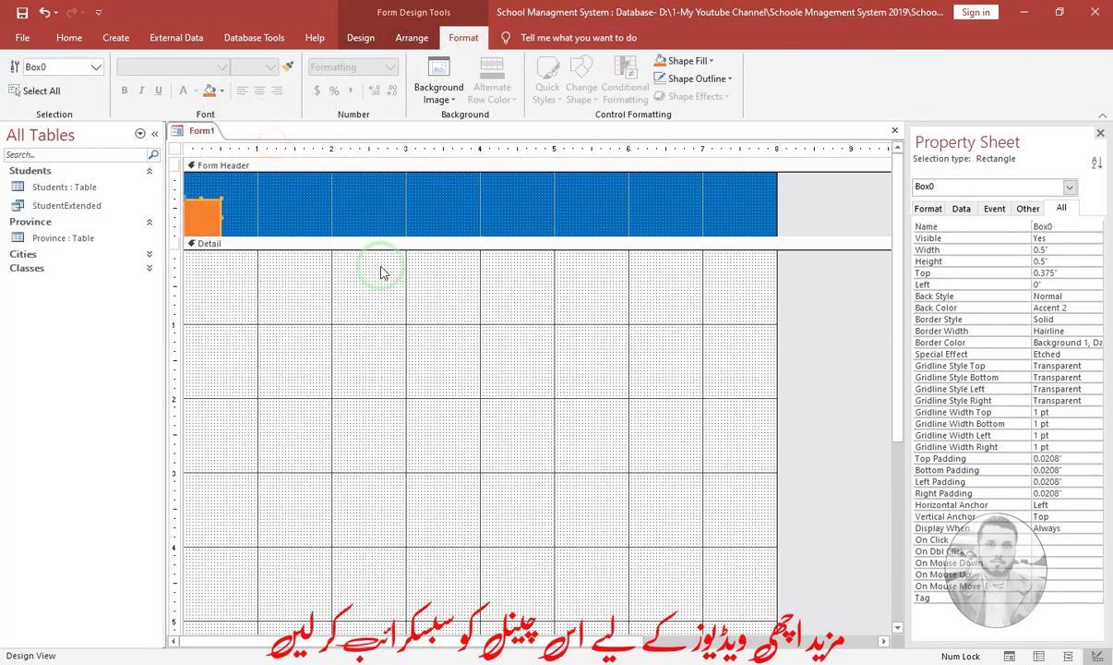
drag(218, 217, 776, 216)
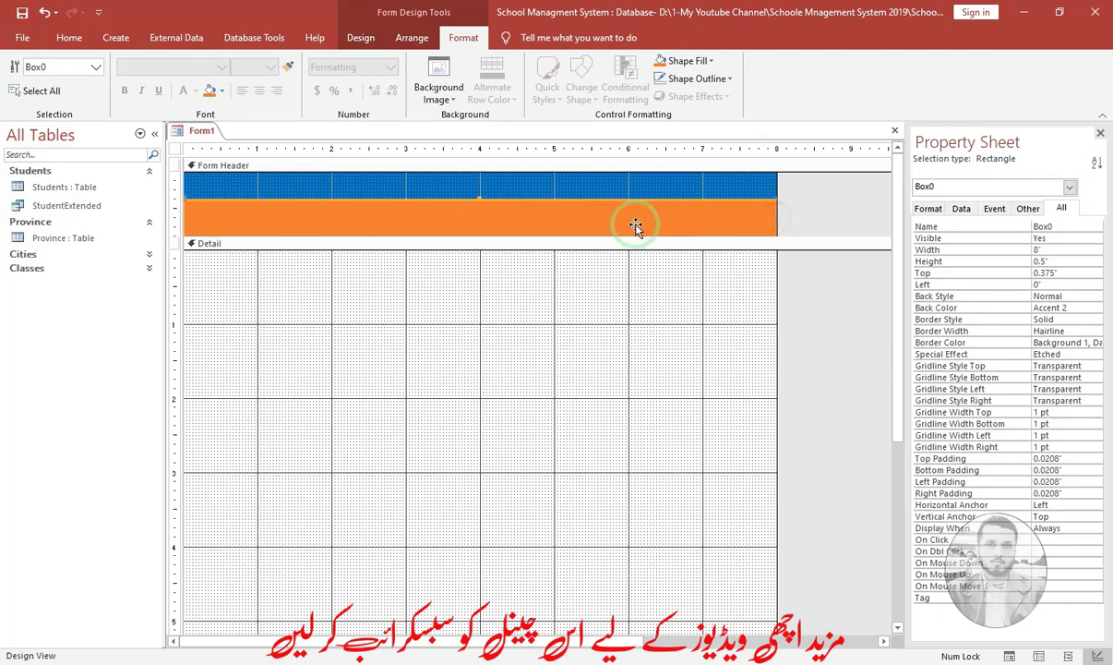
- Make the orange rectangle's outline transparent and extend the Form Header slightly below the rectangle
click(721, 81)
click(697, 347)
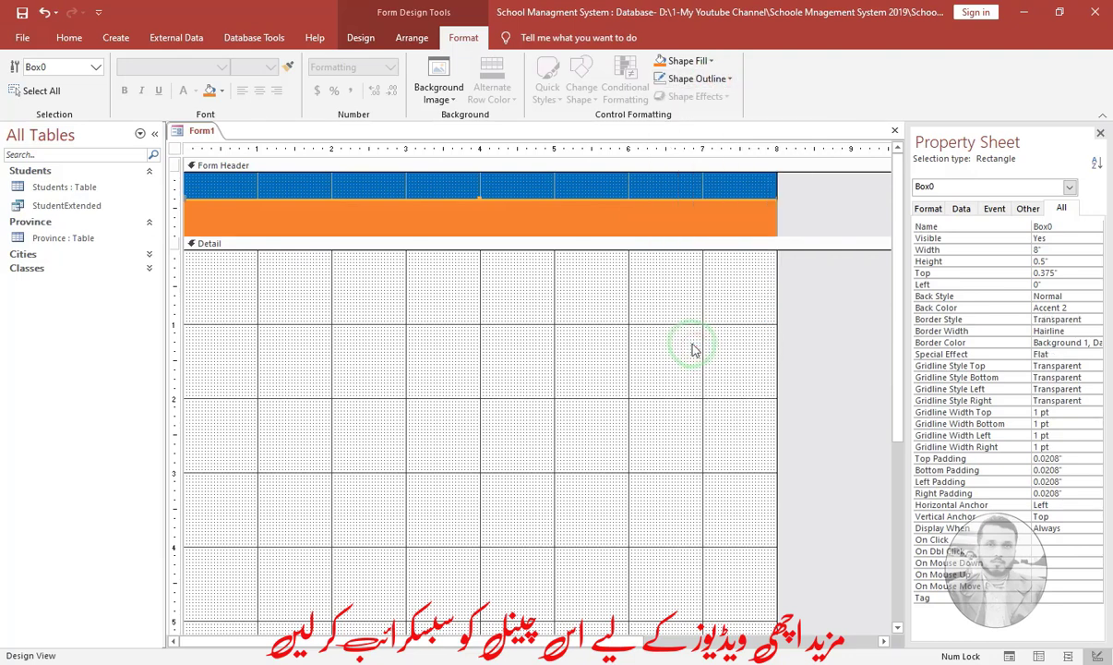
click(664, 243)
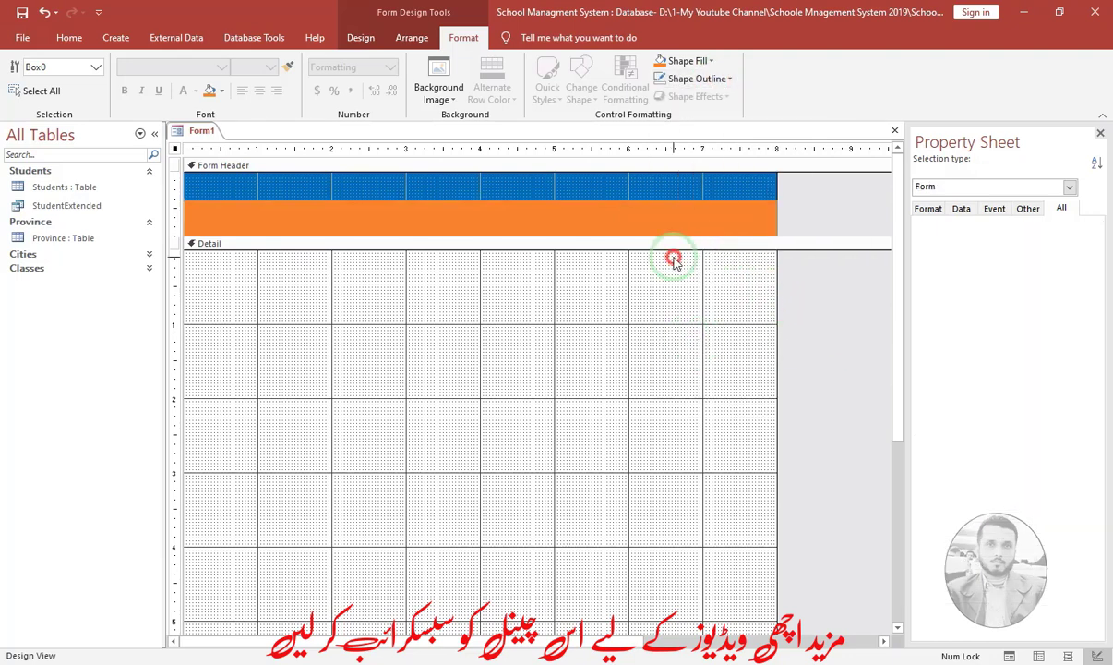
drag(664, 243, 663, 250)
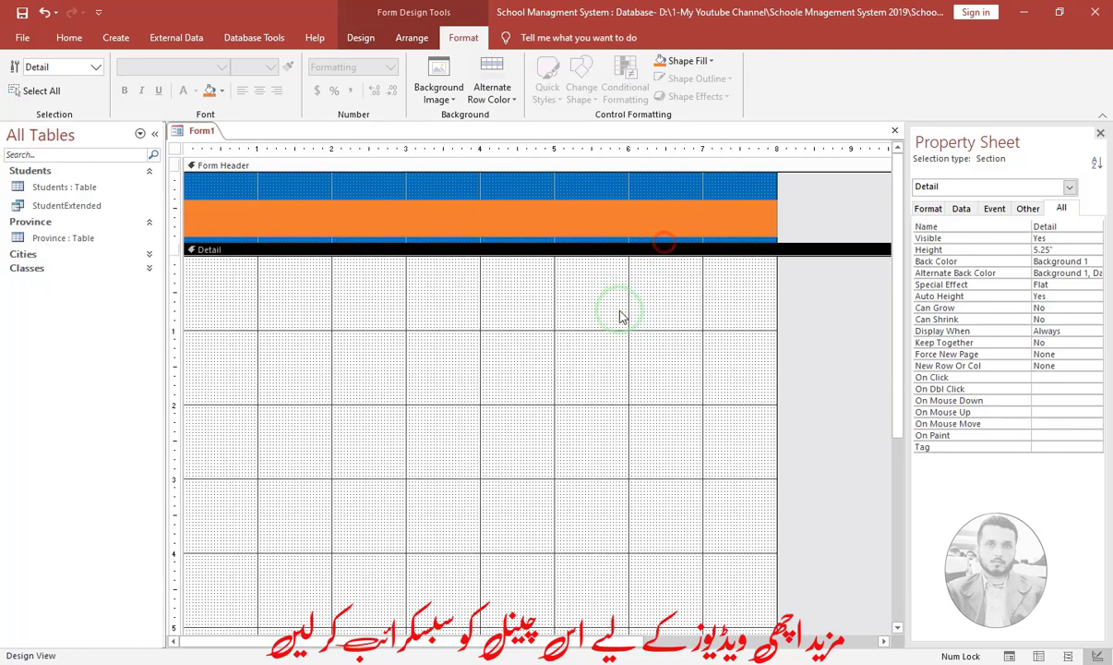
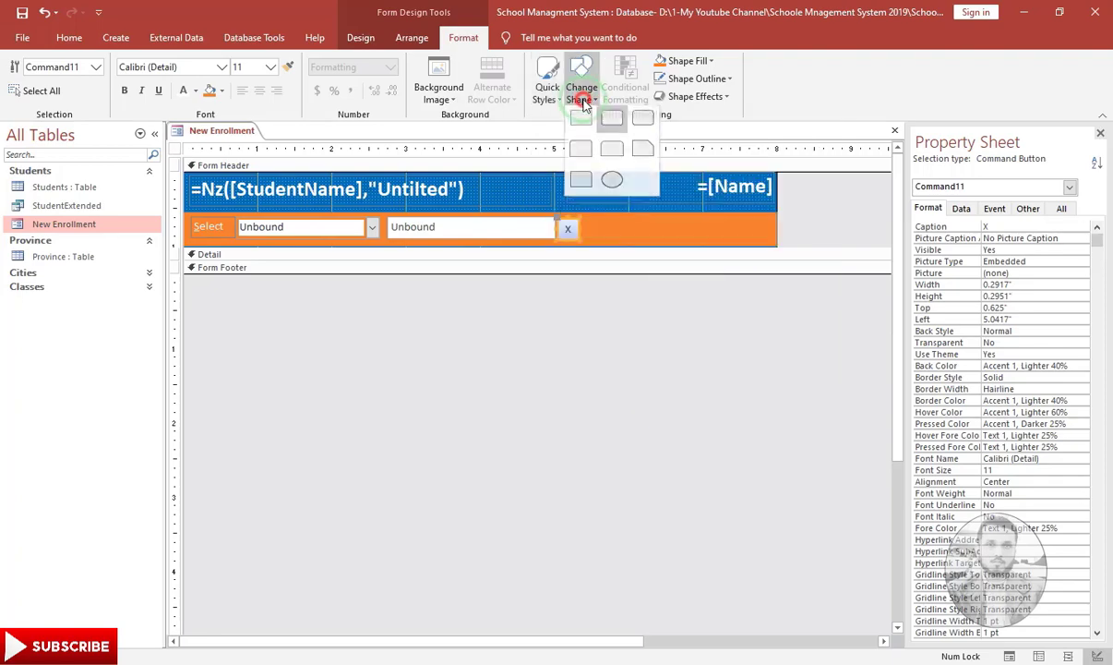
- Change the X button's shape to a square-cornered rectangle and align its top with the search text box
click(587, 122)
click(570, 327)
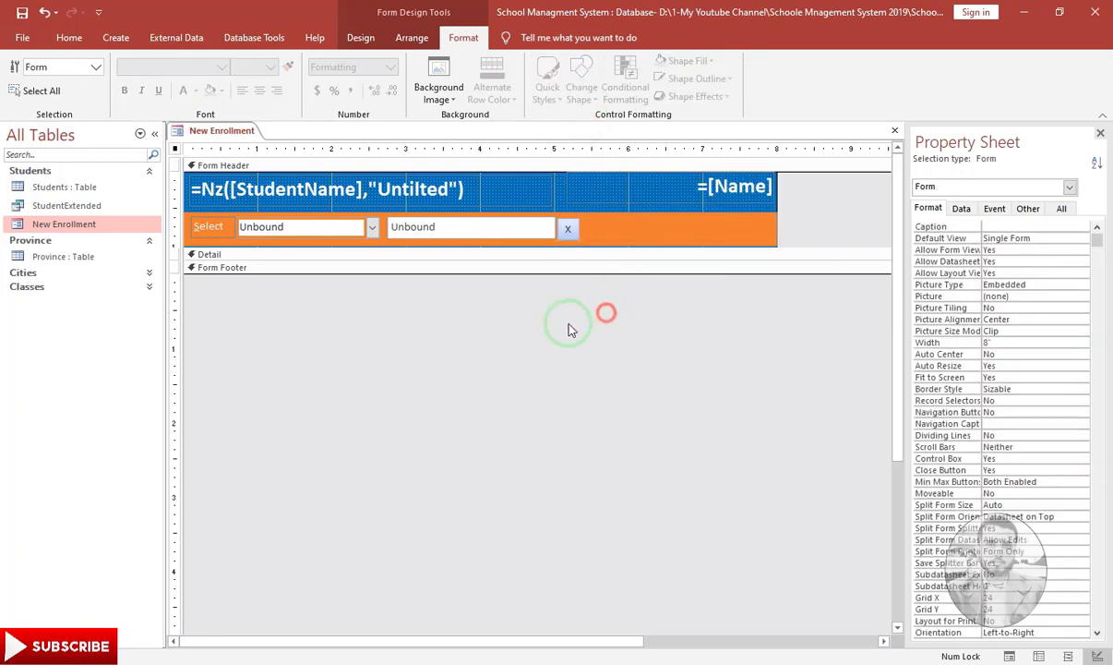
click(567, 228)
shift+click(541, 234)
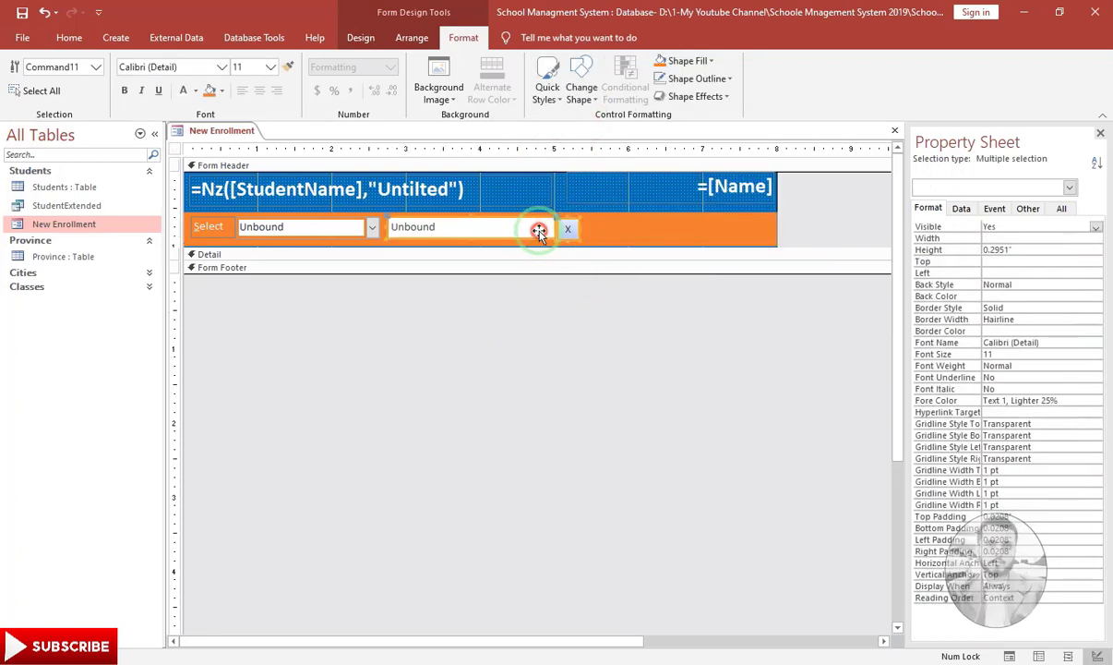
right_click(538, 229)
mouse_move(578, 439)
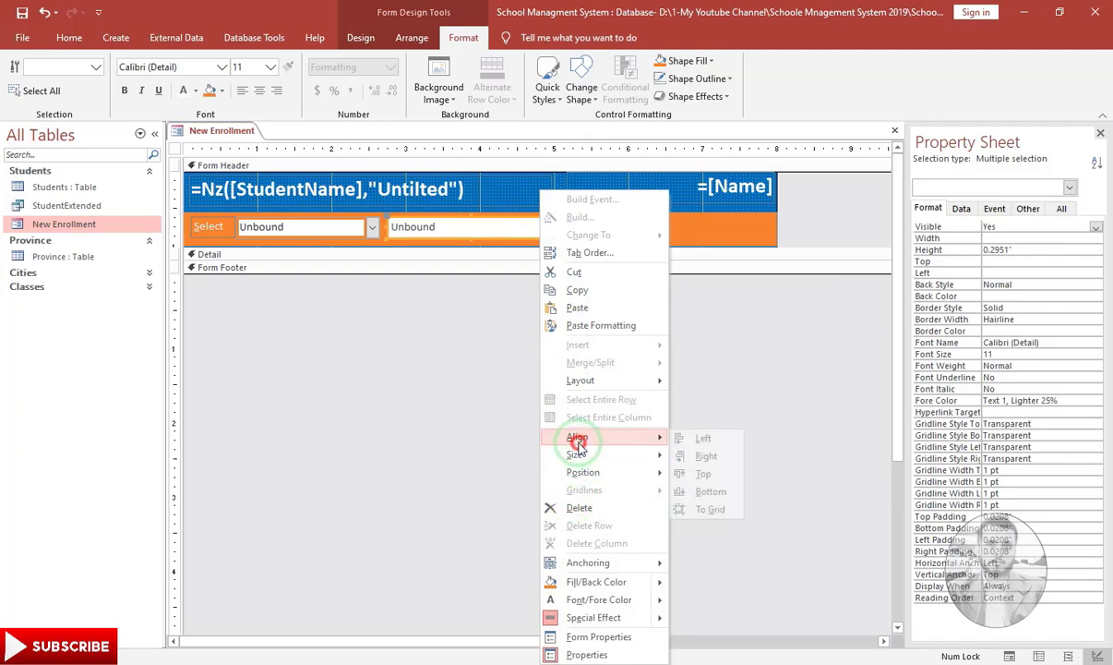
click(692, 472)
click(558, 406)
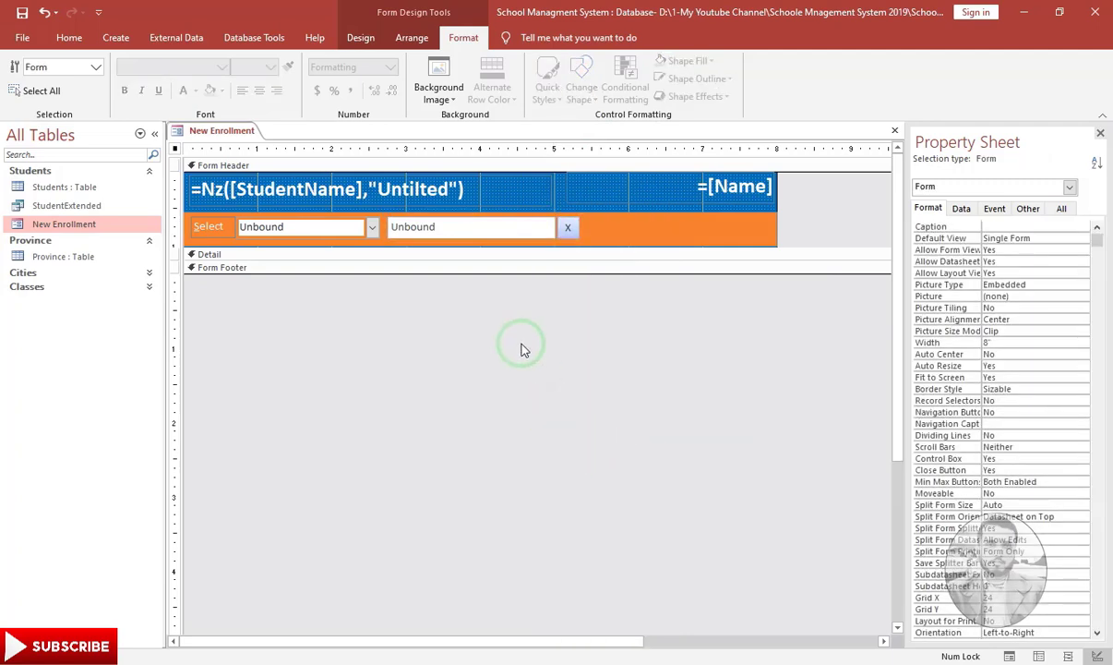
- Check the header's search text box and its placeholder in Form View, and return to Design View
key(F5)
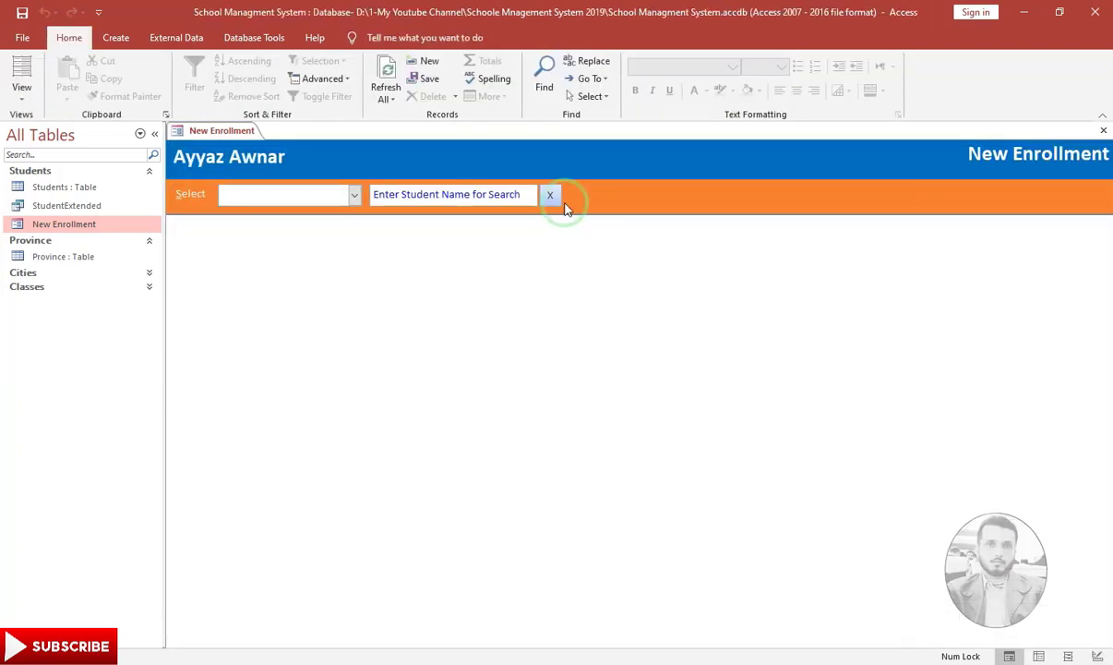
click(486, 197)
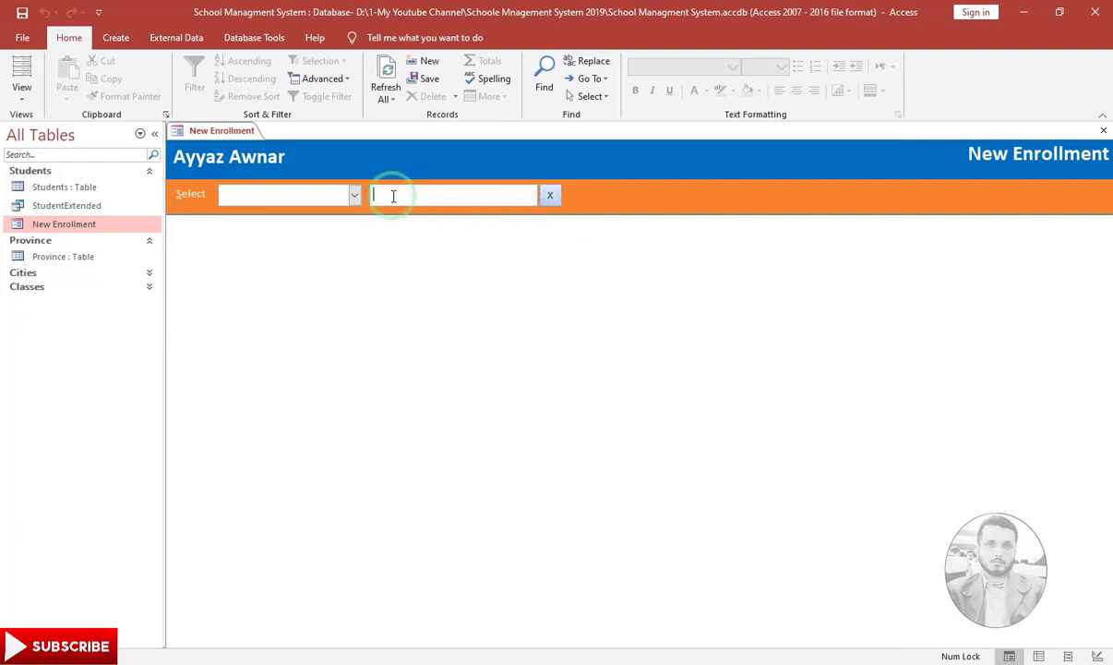
click(300, 191)
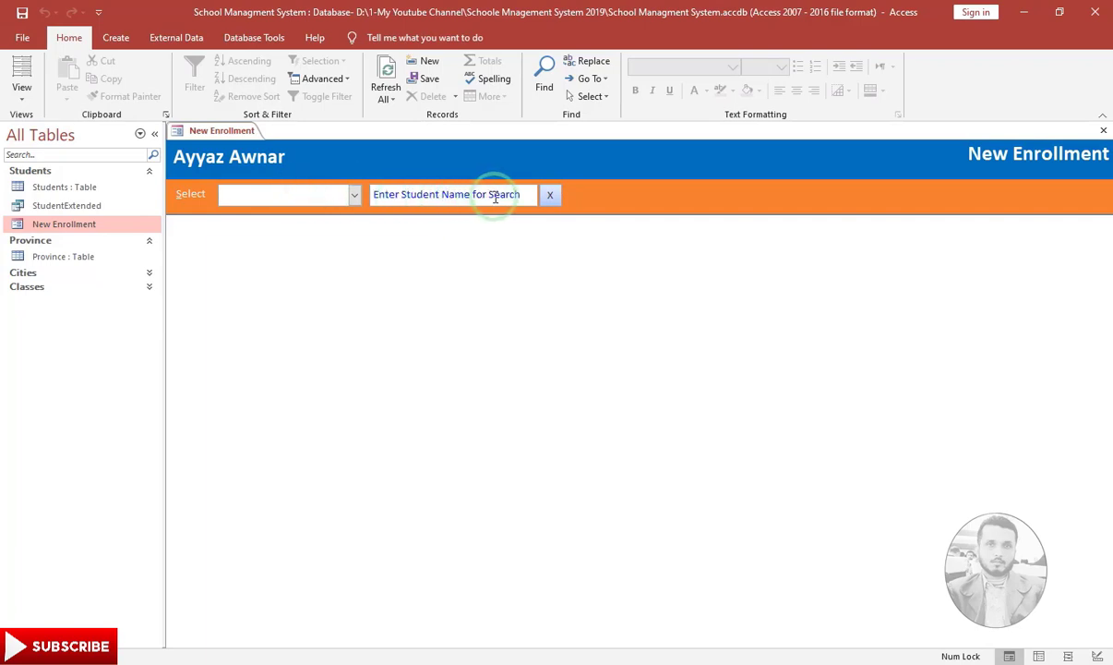
right_click(584, 194)
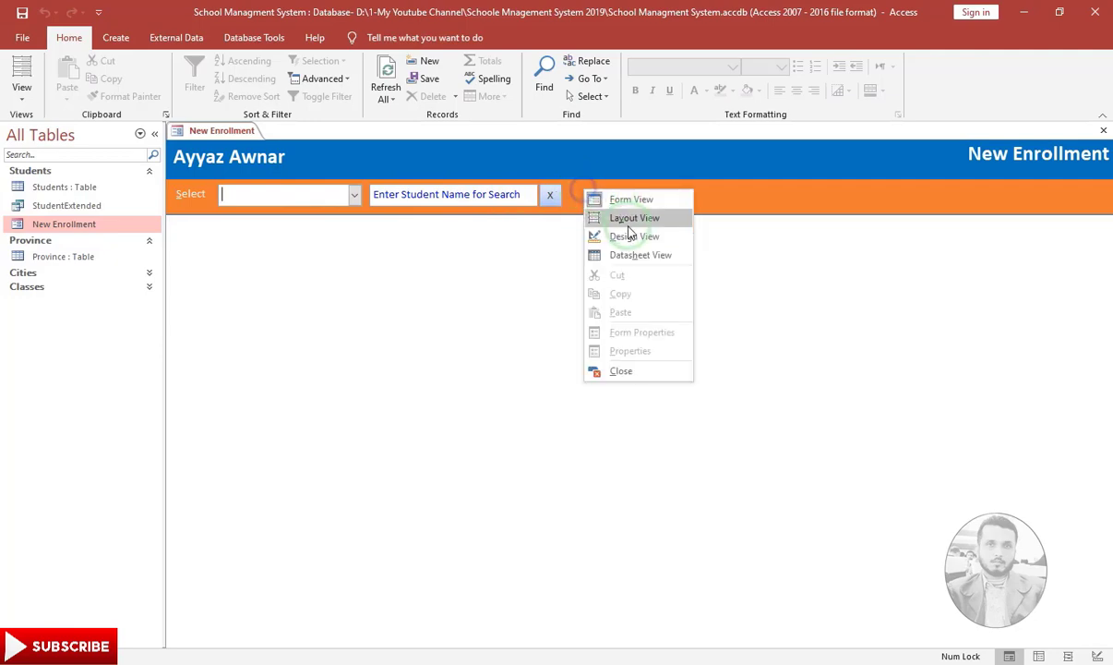
click(630, 238)
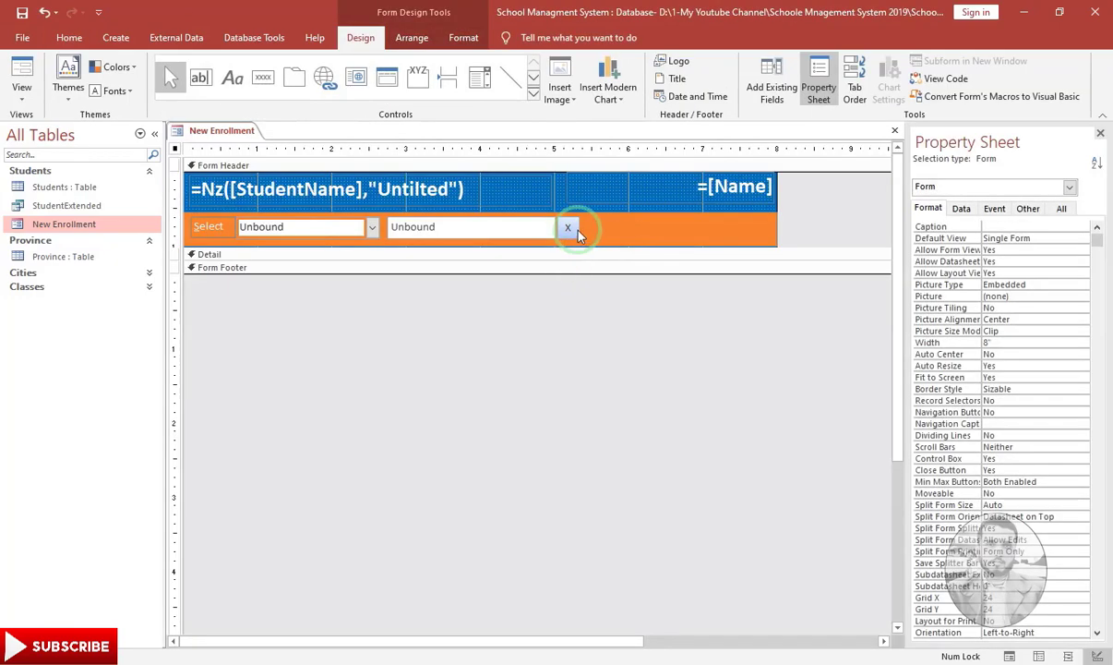
- Insert a 0.5 by 0.5 inch rectangle in the Form Header at the start of the search text box
click(572, 235)
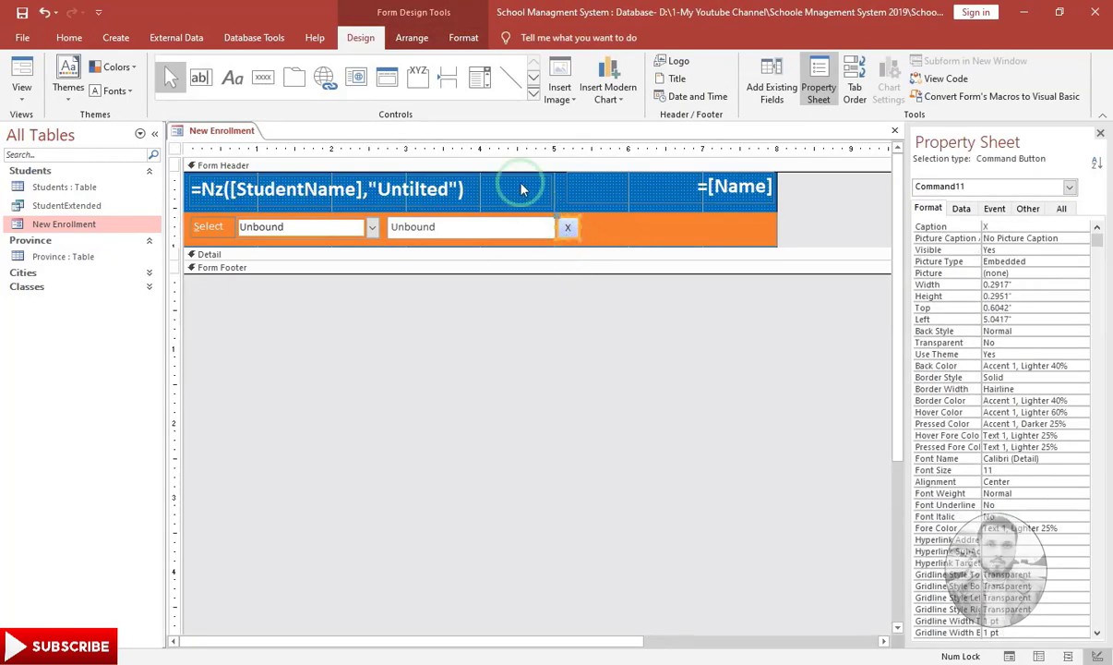
click(533, 81)
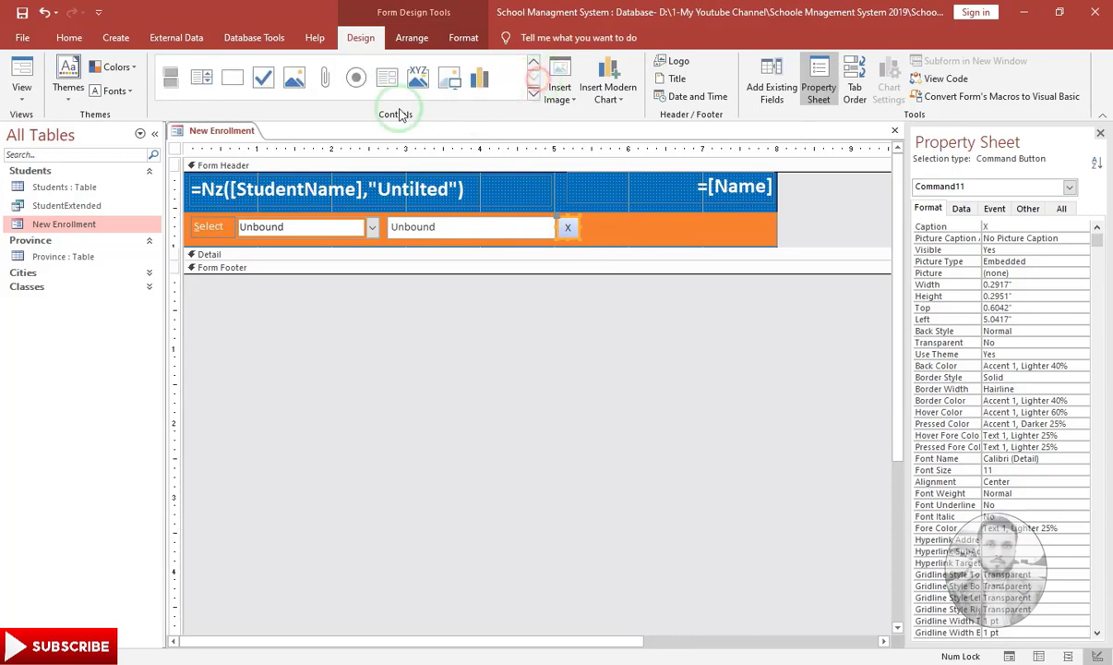
click(232, 78)
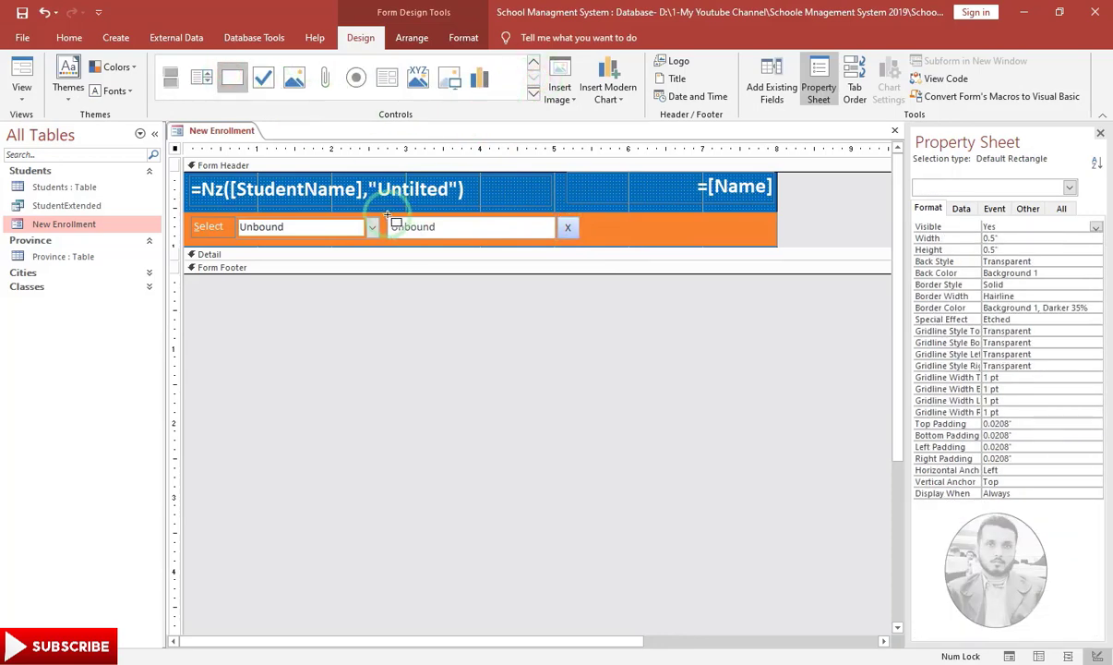
click(388, 214)
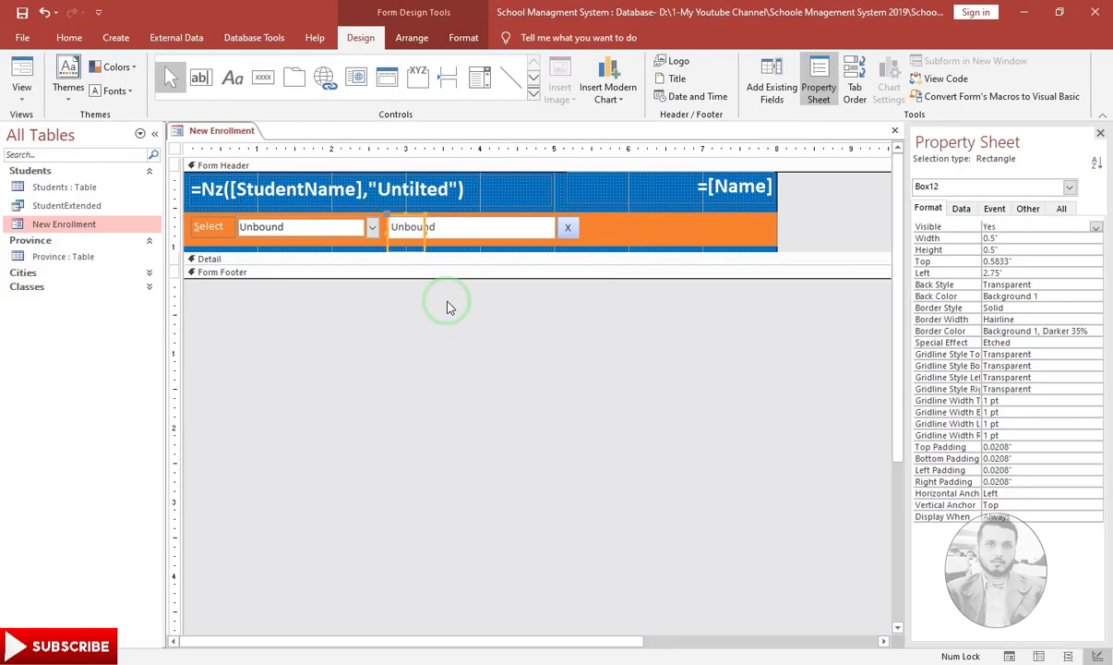
- Resize the new rectangle to about 2.67 by 0.33 inches and shift it to frame the search text box and X button
key(shift+Up)
key(shift+Up)
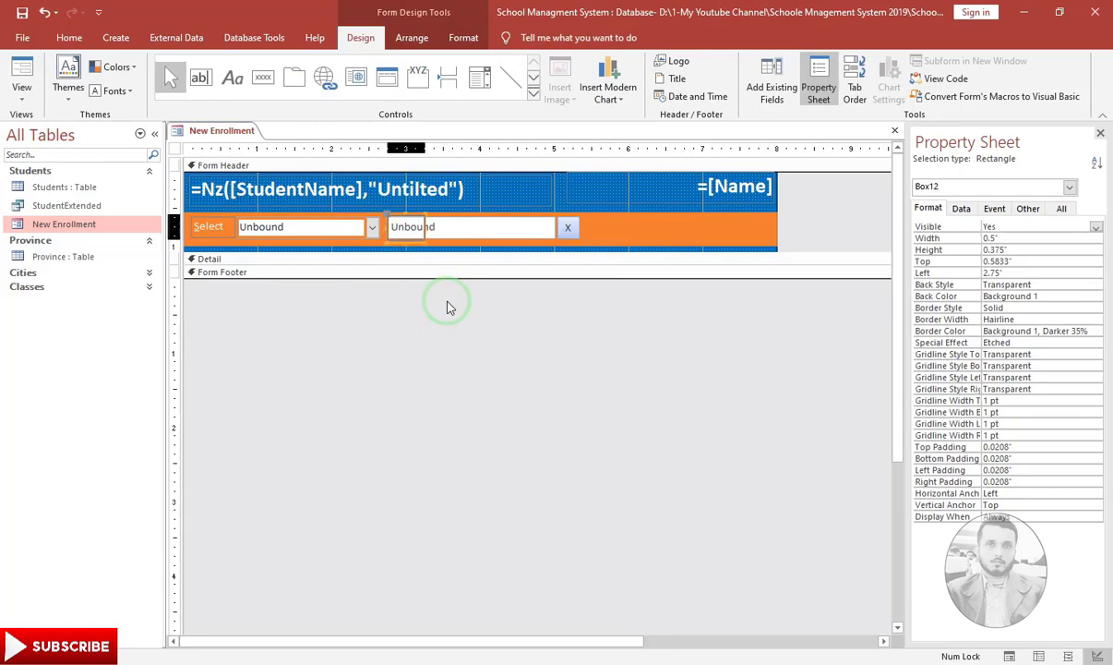
key(shift+Right)
key(shift+Right)
key(shift+Right)
key(shift+Right)
key(shift+Right)
key(shift+Right)
key(shift+Right)
key(shift+Right)
key(shift+Right)
key(shift+Right)
key(shift+Right)
key(shift+Right)
key(shift+Right)
key(shift+Right)
key(shift+Right)
key(shift+Right)
key(shift+Right)
key(shift+Right)
key(shift+Right)
key(shift+Right)
key(shift+Right)
key(shift+Right)
key(shift+Right)
key(shift+Right)
key(shift+Right)
key(shift+Right)
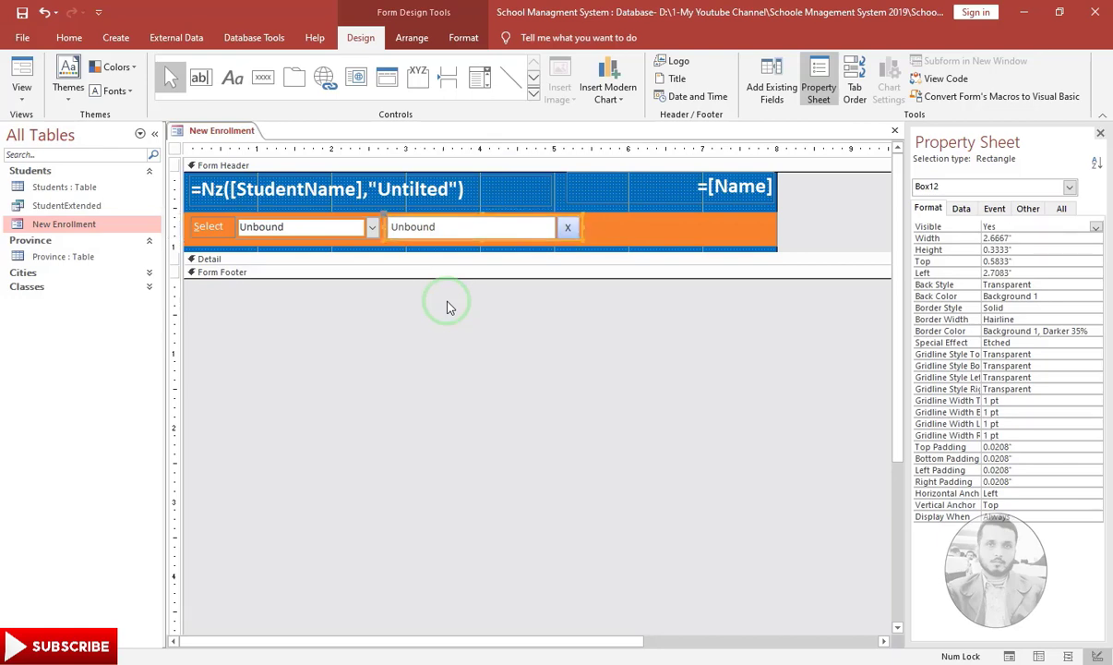
click(450, 337)
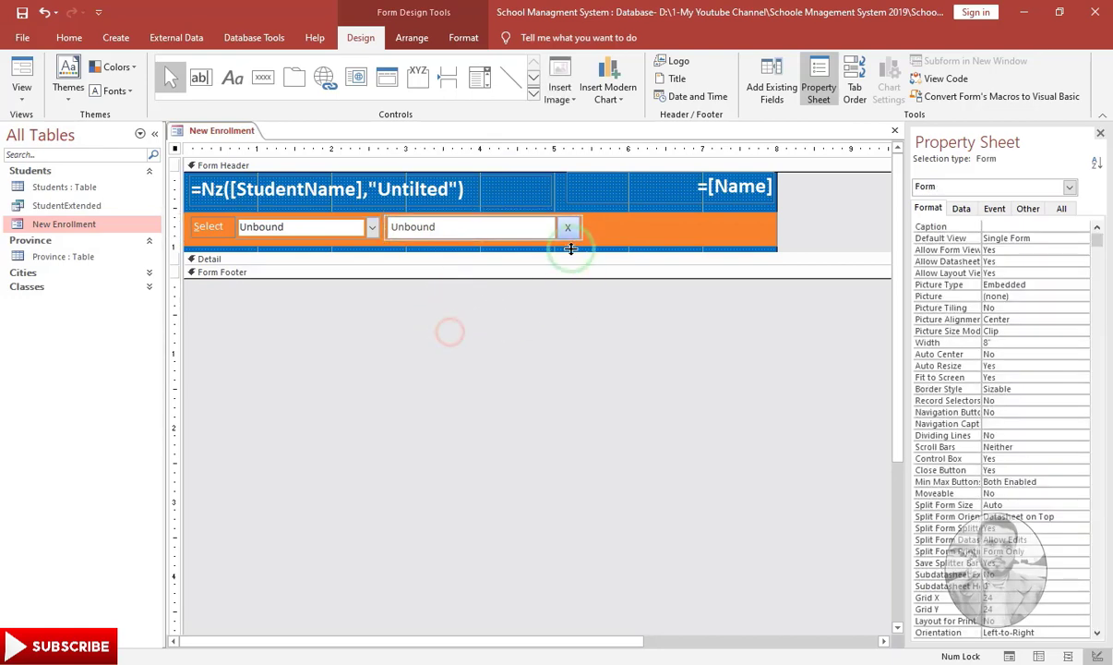
- Fill the framing rectangle with white Background 1 and make its outline transparent
click(581, 235)
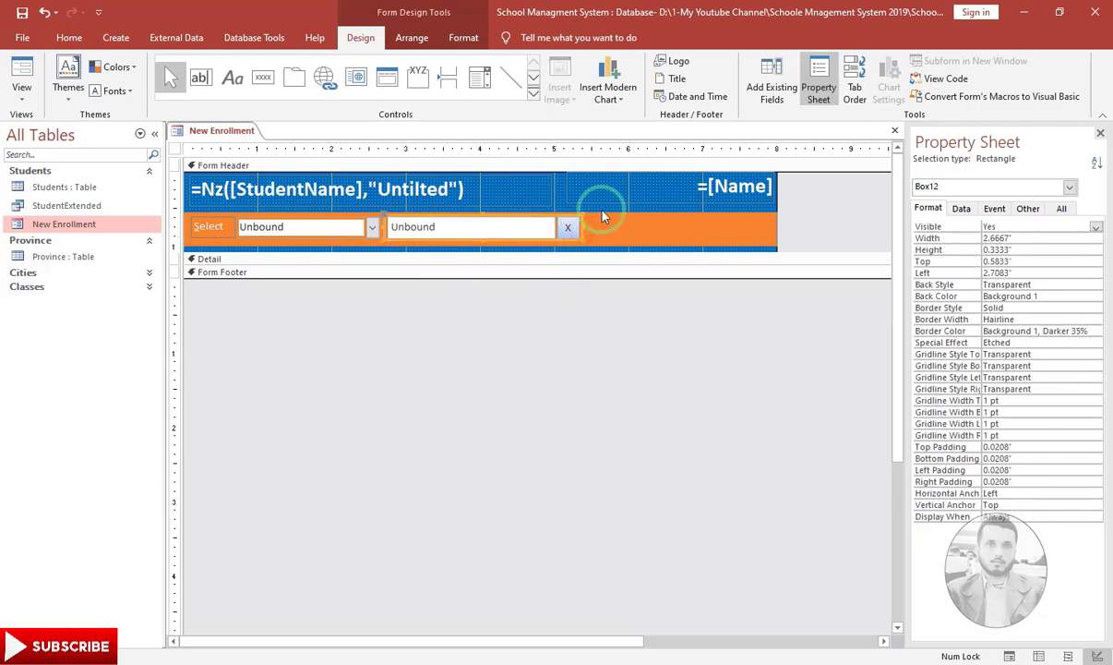
click(465, 44)
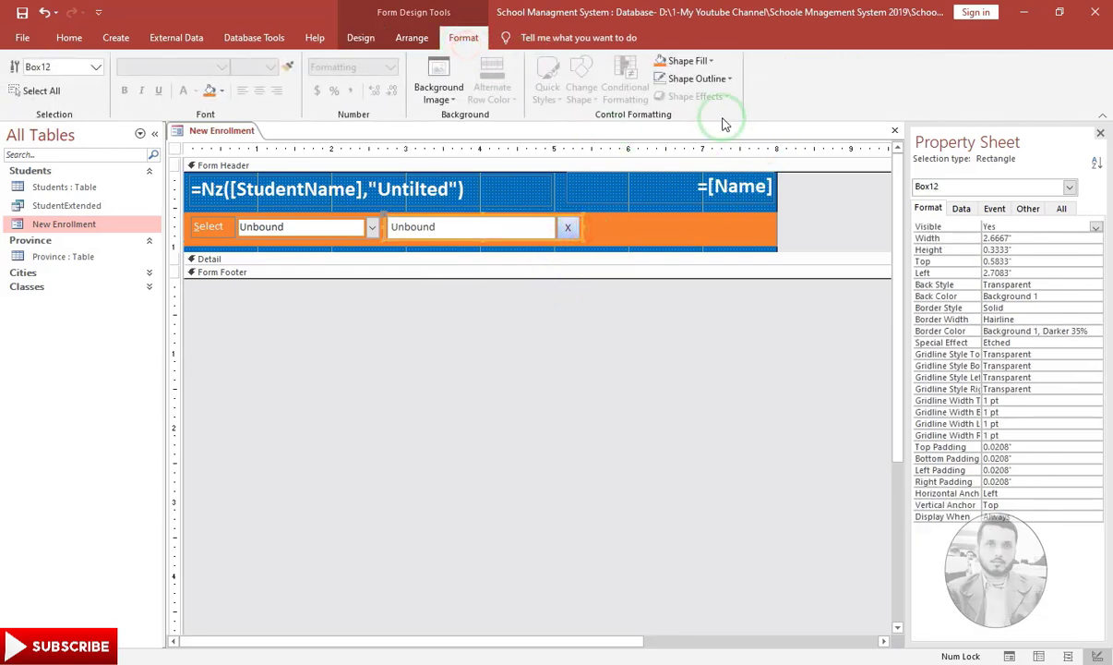
click(685, 61)
click(689, 81)
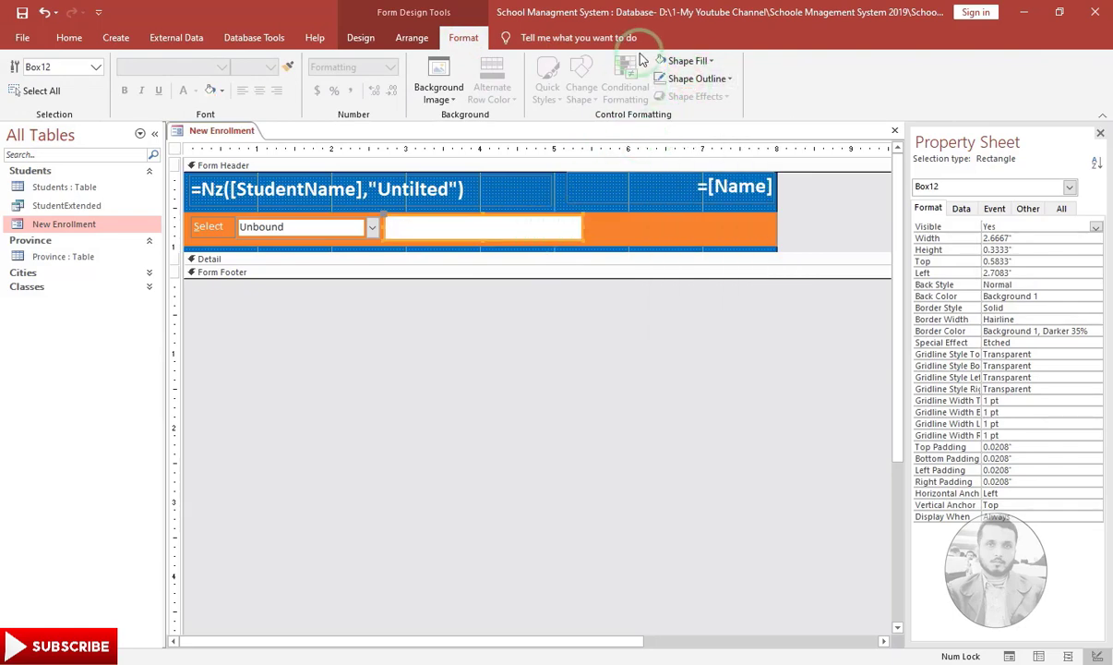
click(692, 78)
click(679, 344)
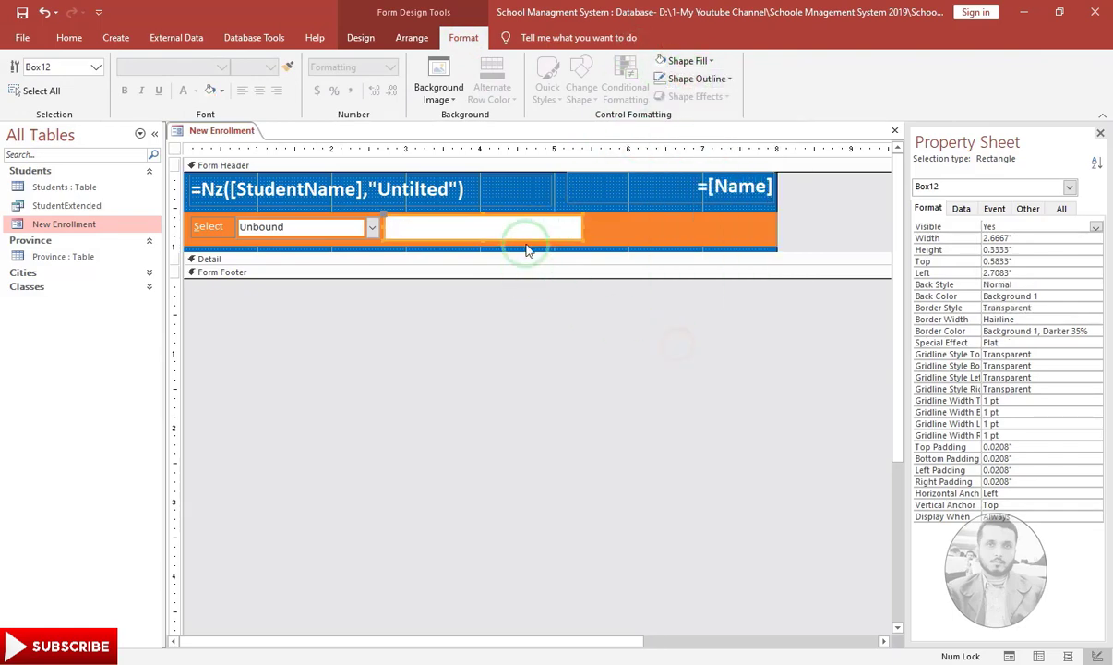
- Send the white rectangle behind the search controls and send the orange band to the very back
right_click(521, 229)
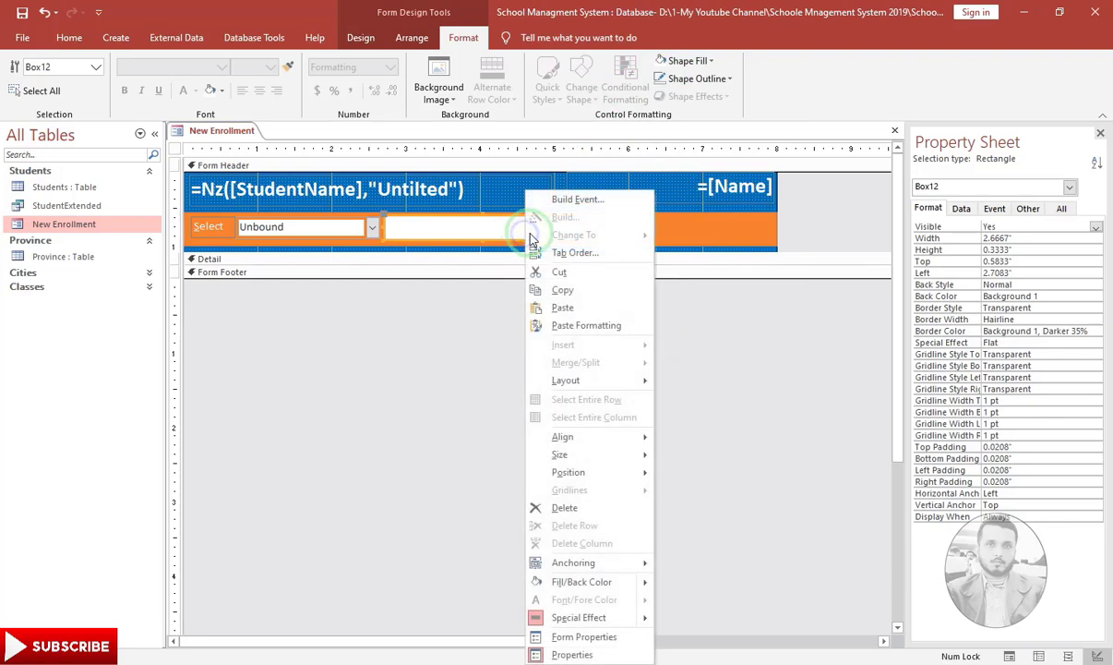
click(568, 472)
click(697, 492)
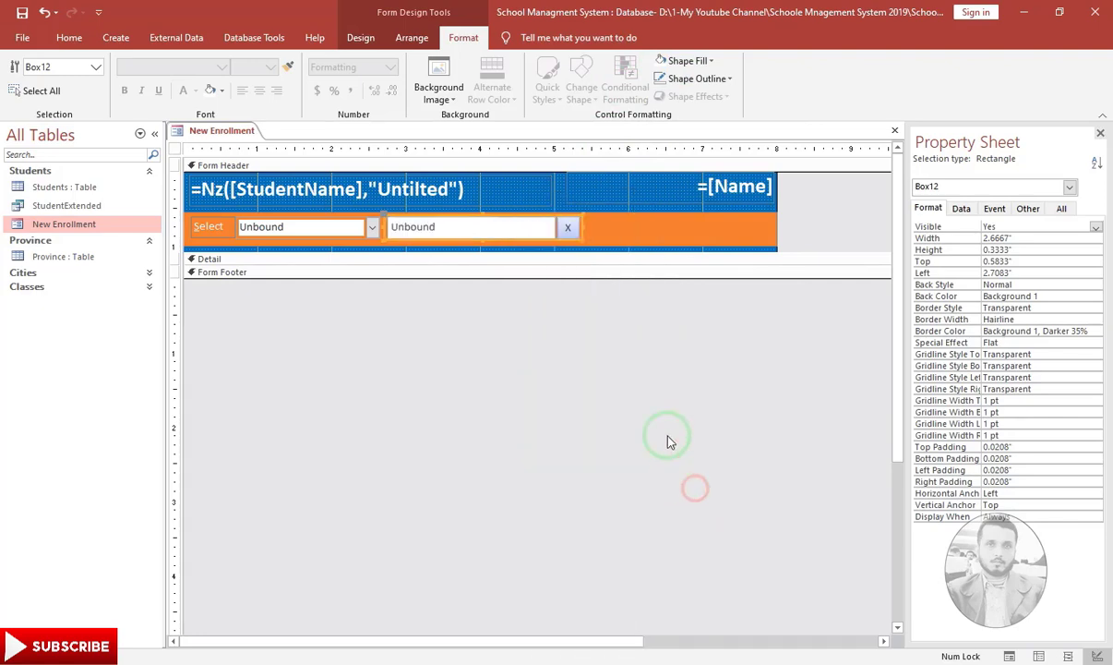
click(609, 381)
click(663, 237)
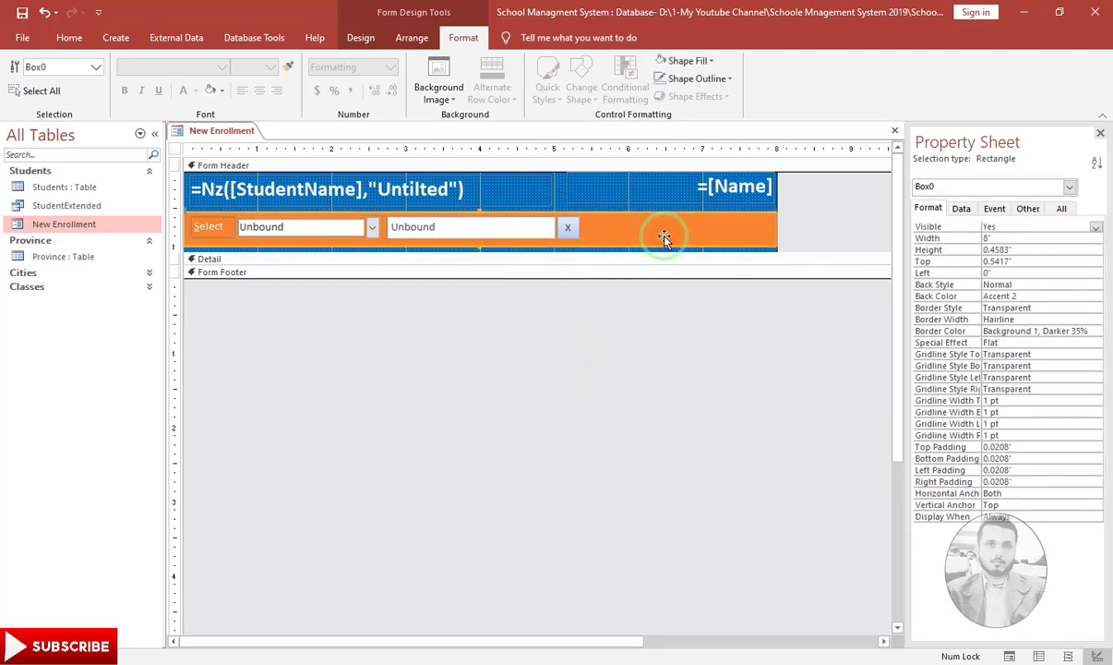
right_click(664, 237)
mouse_move(721, 475)
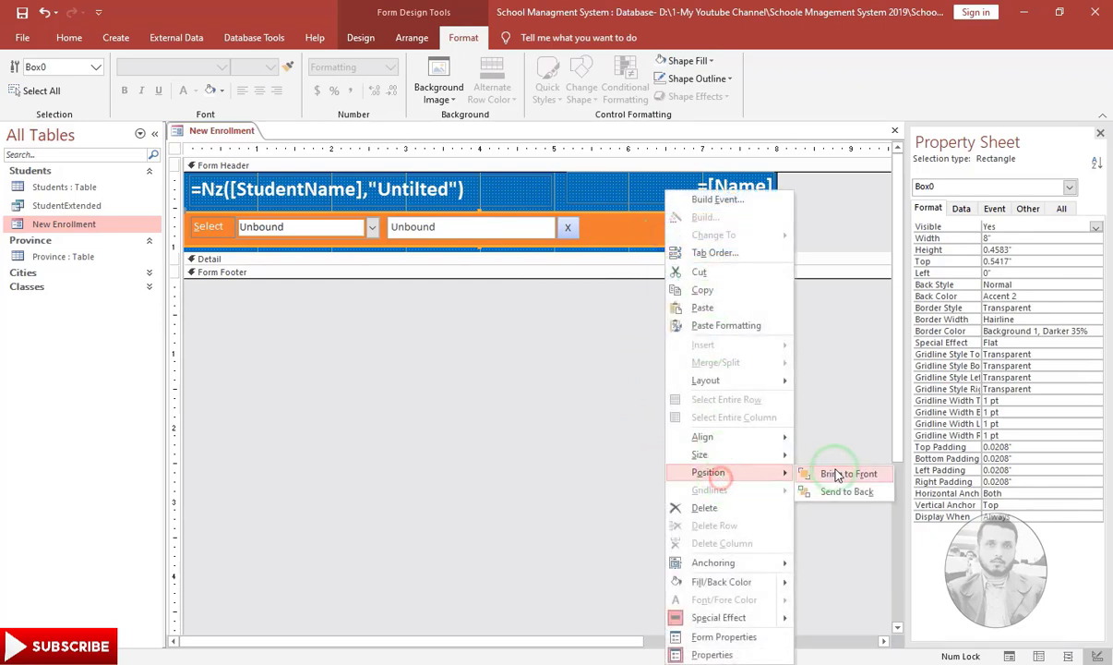
click(831, 491)
click(646, 434)
- Set the X button's Back Style to Transparent
click(565, 228)
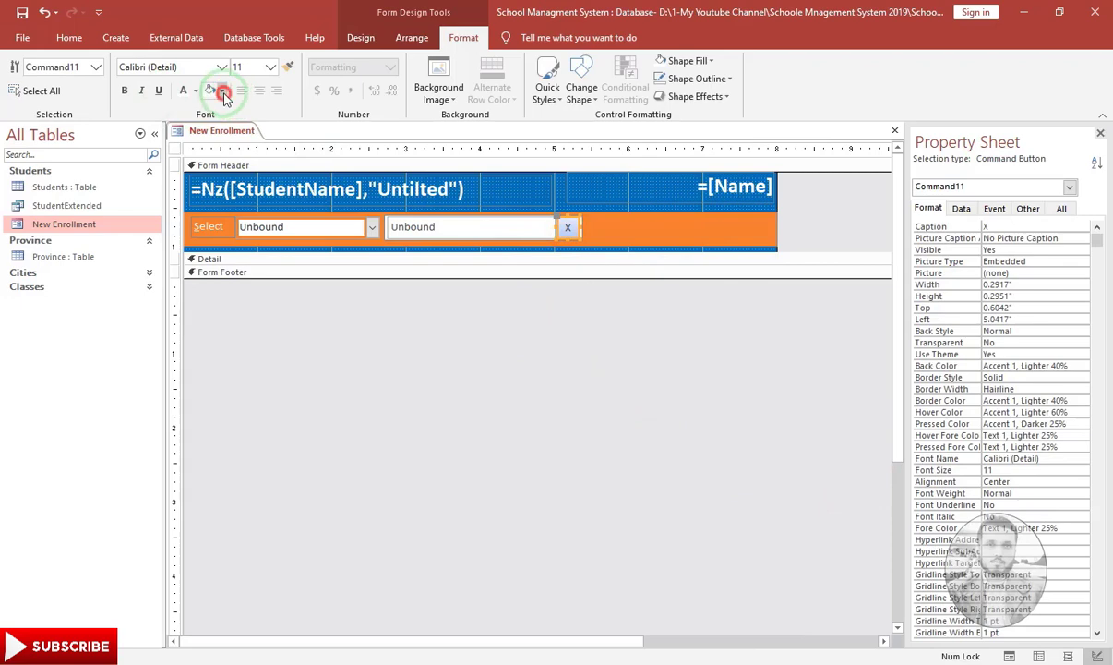
click(221, 91)
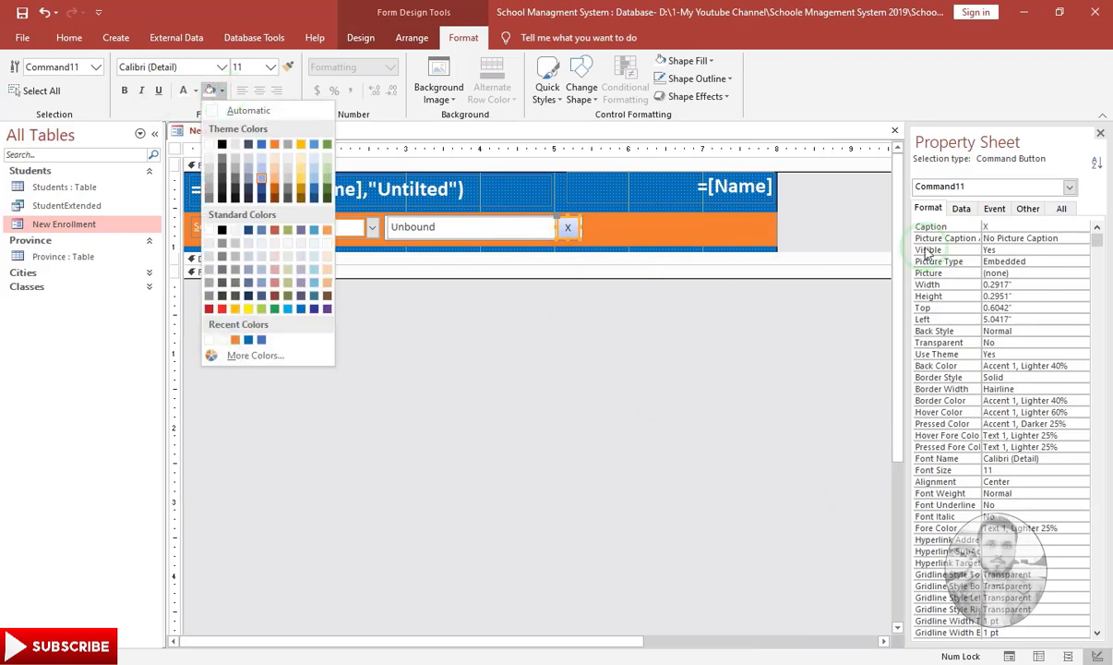
click(1012, 333)
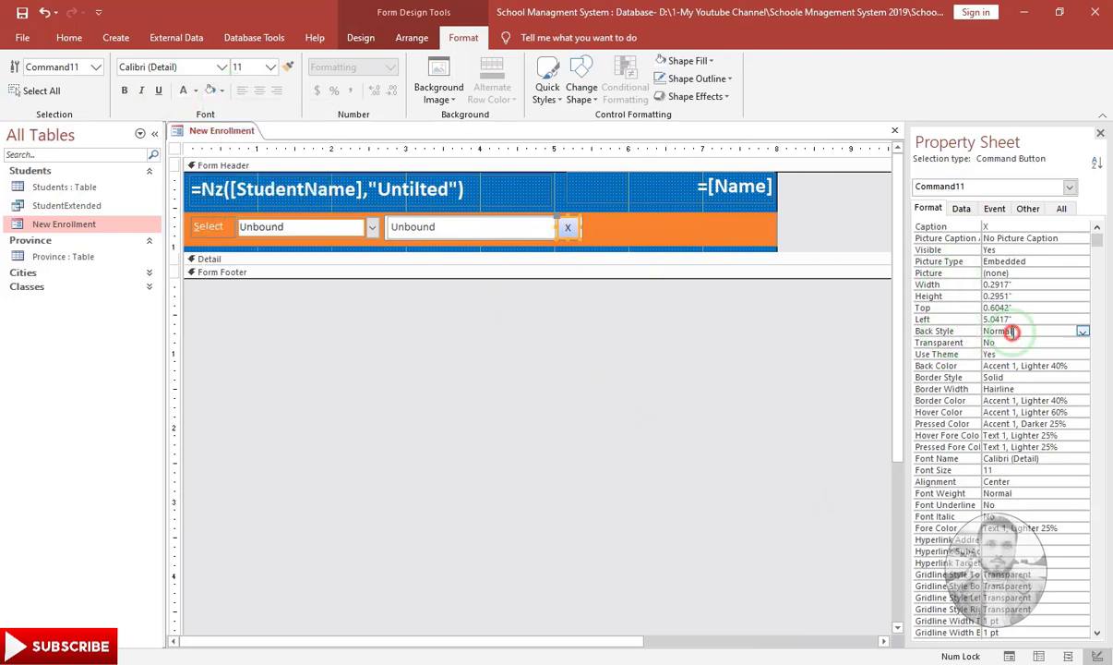
click(1082, 330)
click(1053, 342)
click(745, 326)
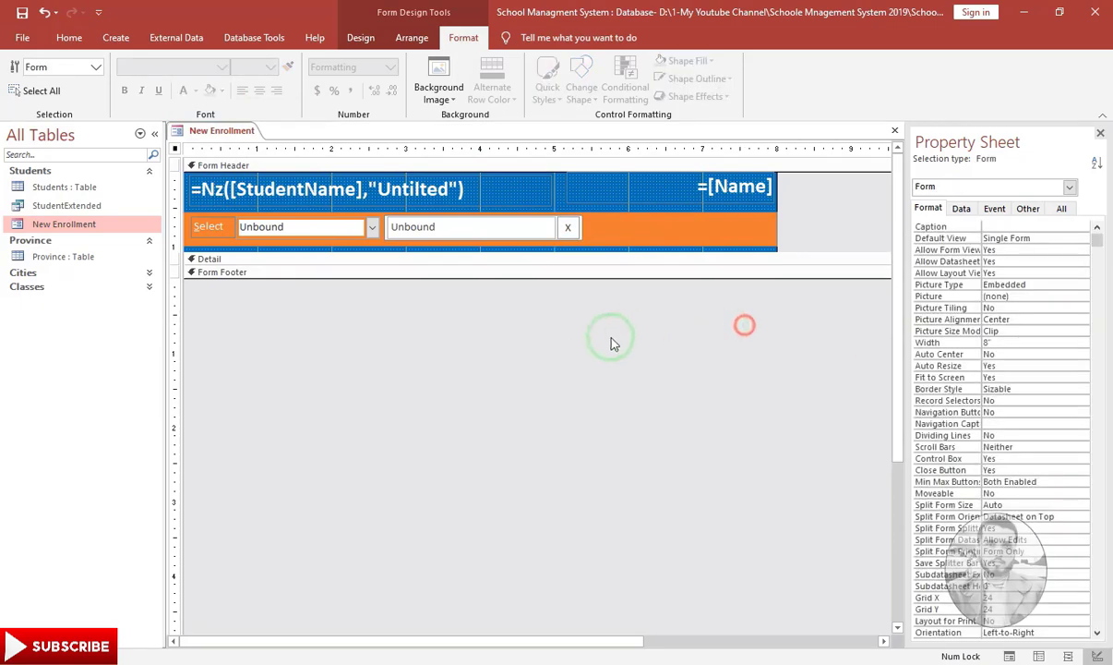
- Check the white-framed search controls in Form View and return to Design View
click(70, 41)
click(21, 74)
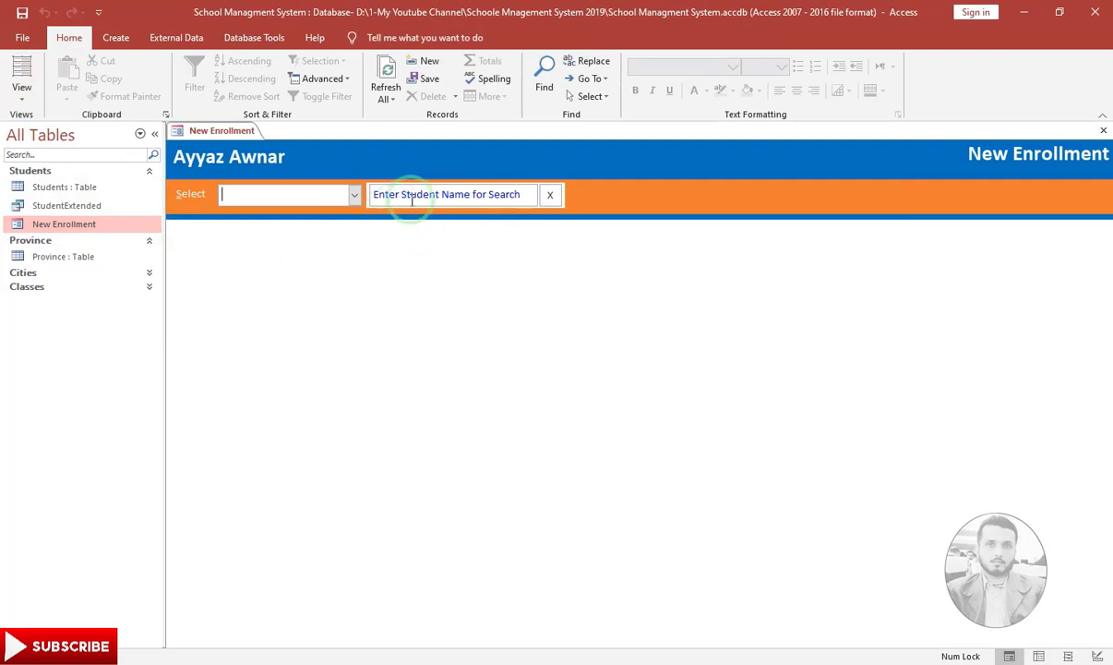
right_click(615, 169)
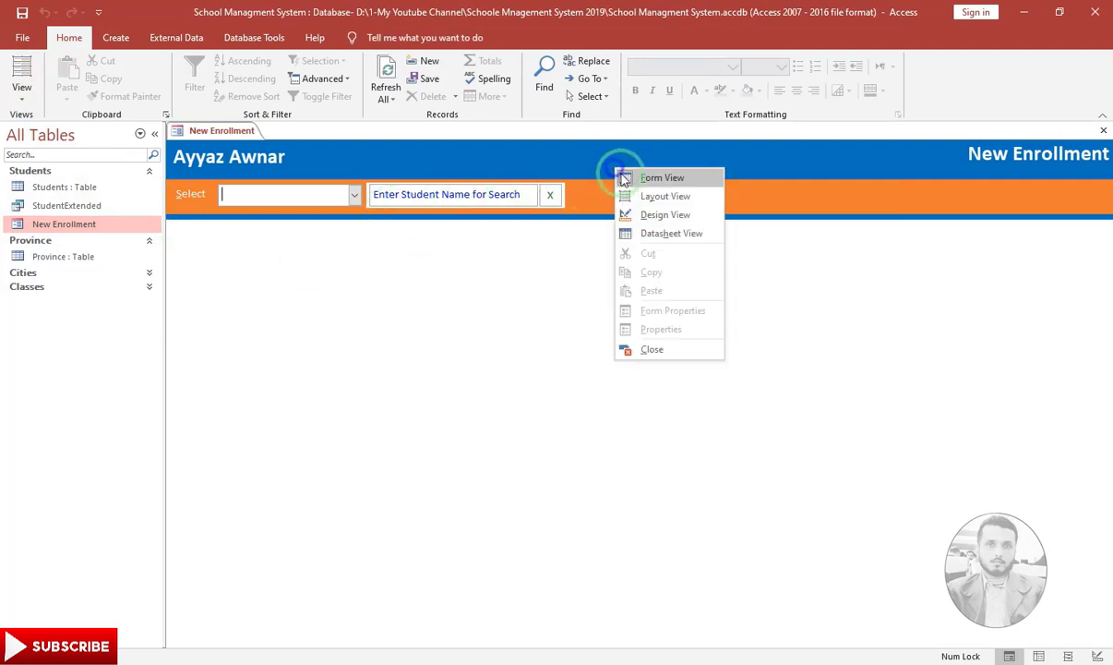
click(639, 215)
- Make the outlines of the search text box and the X button transparent
click(565, 226)
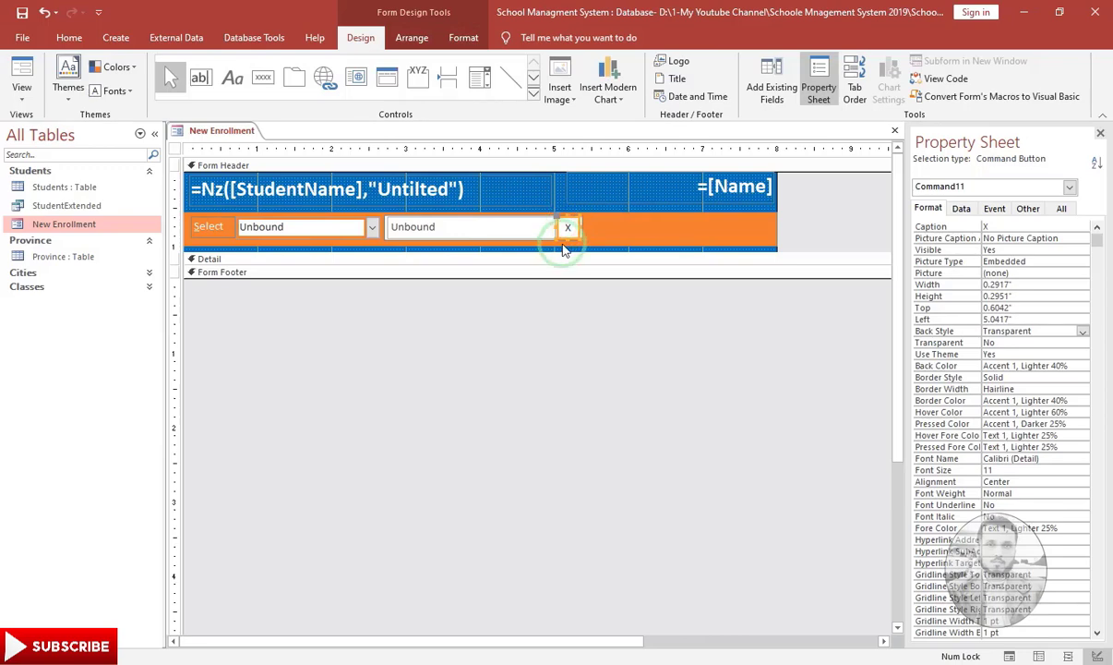
shift+click(484, 227)
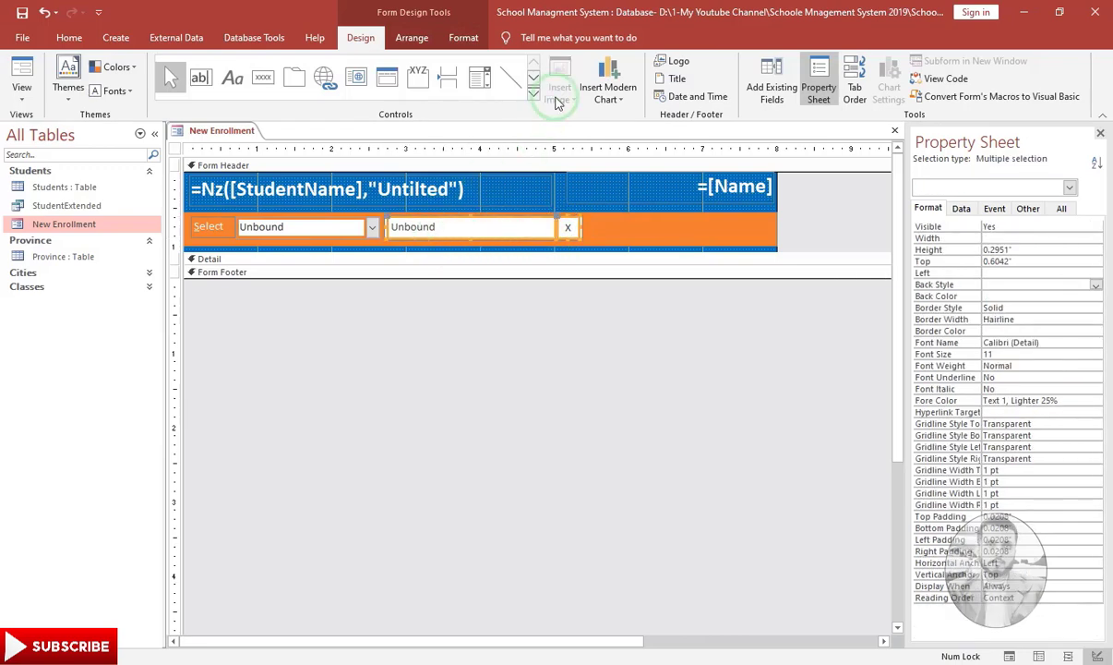
click(464, 37)
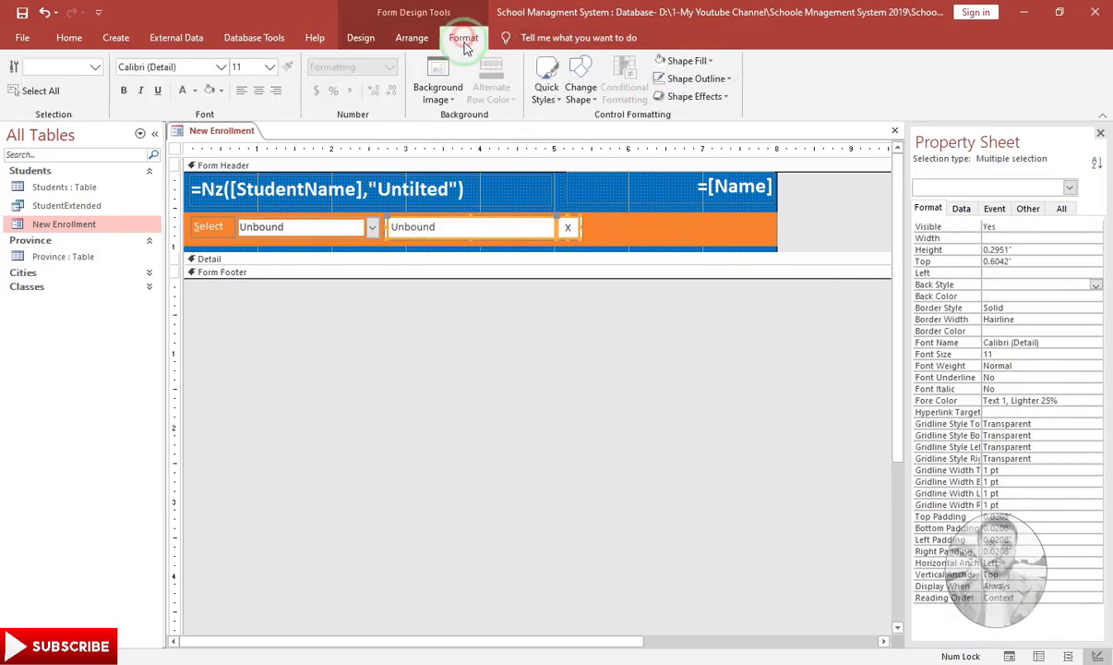
click(697, 78)
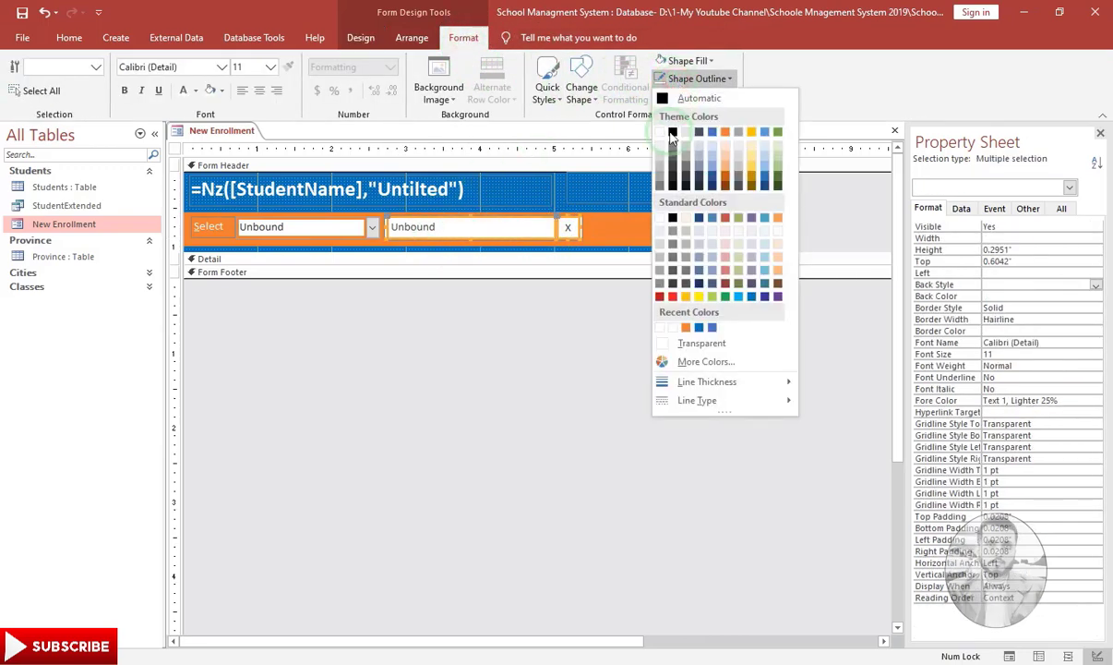
click(663, 343)
click(582, 350)
- Check the borderless search box and its X button in Form View, trying both controls, and return to Design View
click(69, 37)
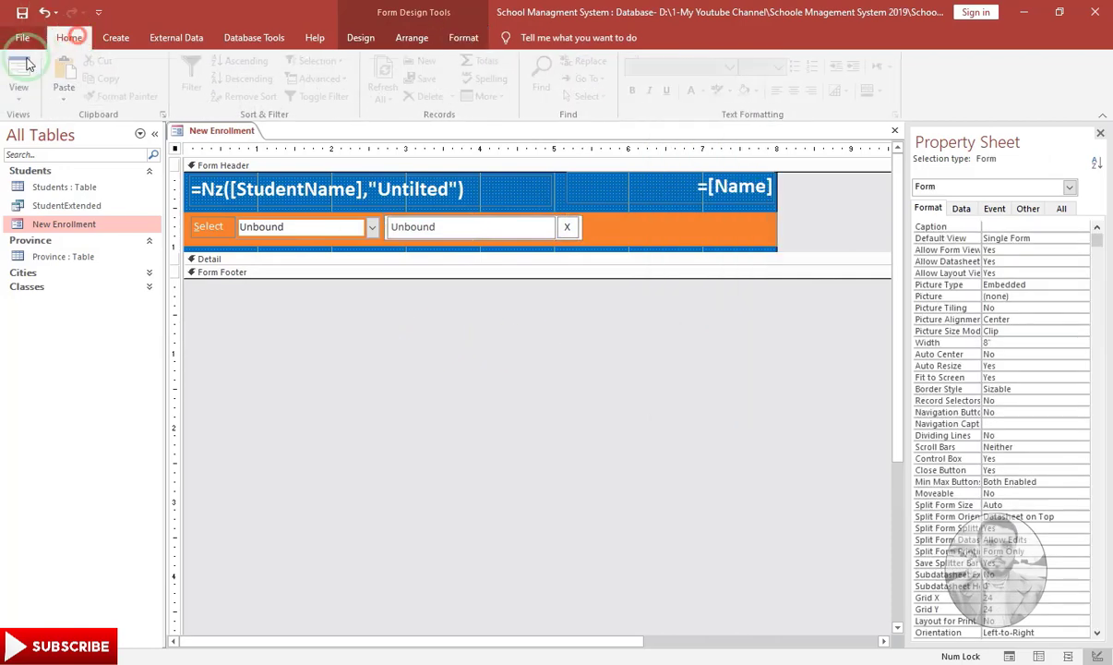
click(22, 66)
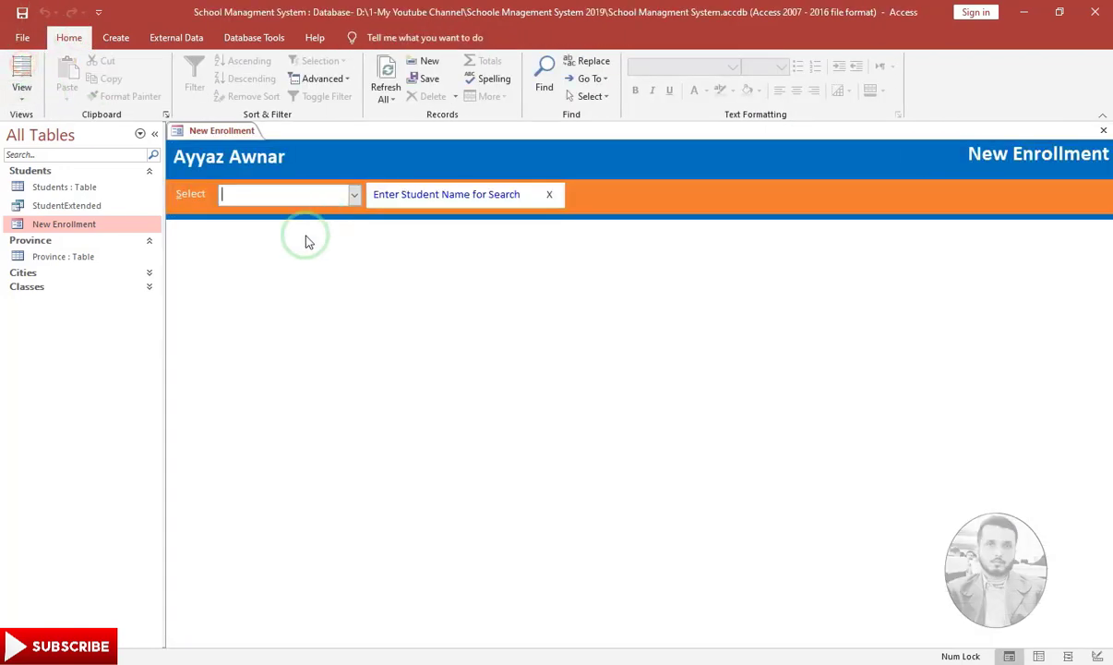
click(553, 198)
click(507, 196)
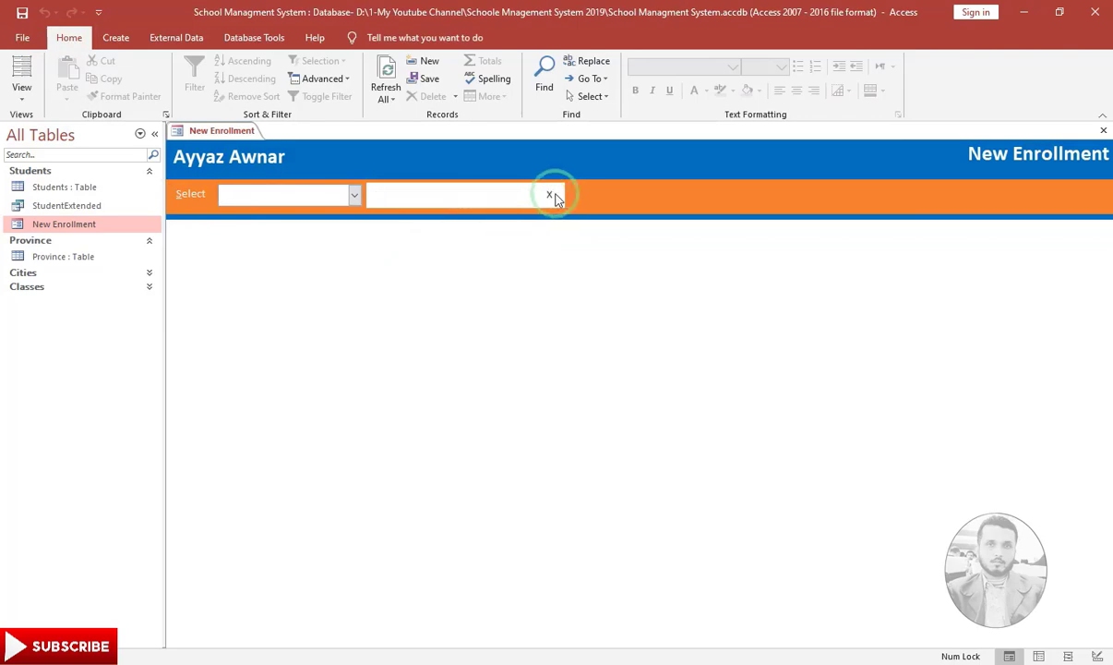
click(552, 194)
click(455, 194)
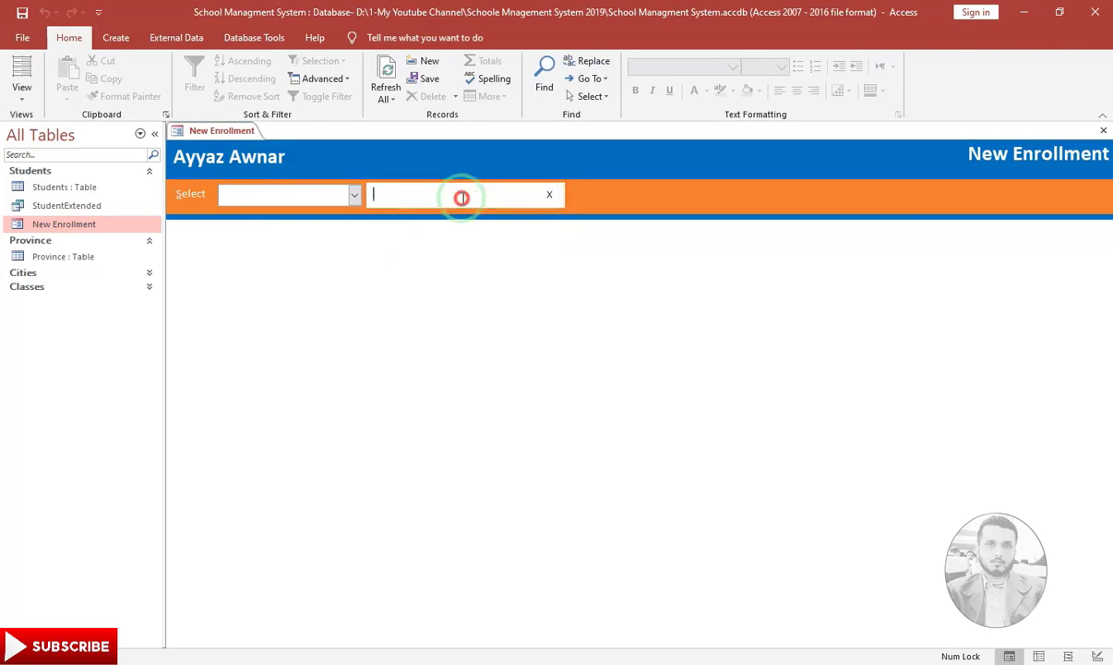
right_click(524, 243)
click(573, 288)
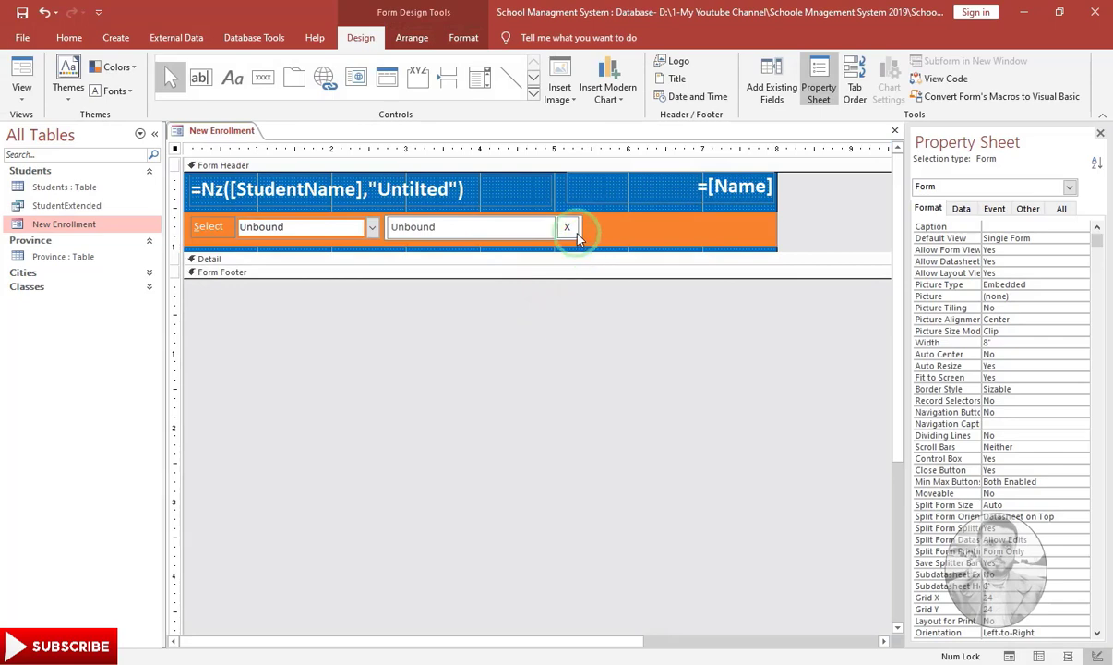
- Change the X button's font to Wingdings
click(569, 230)
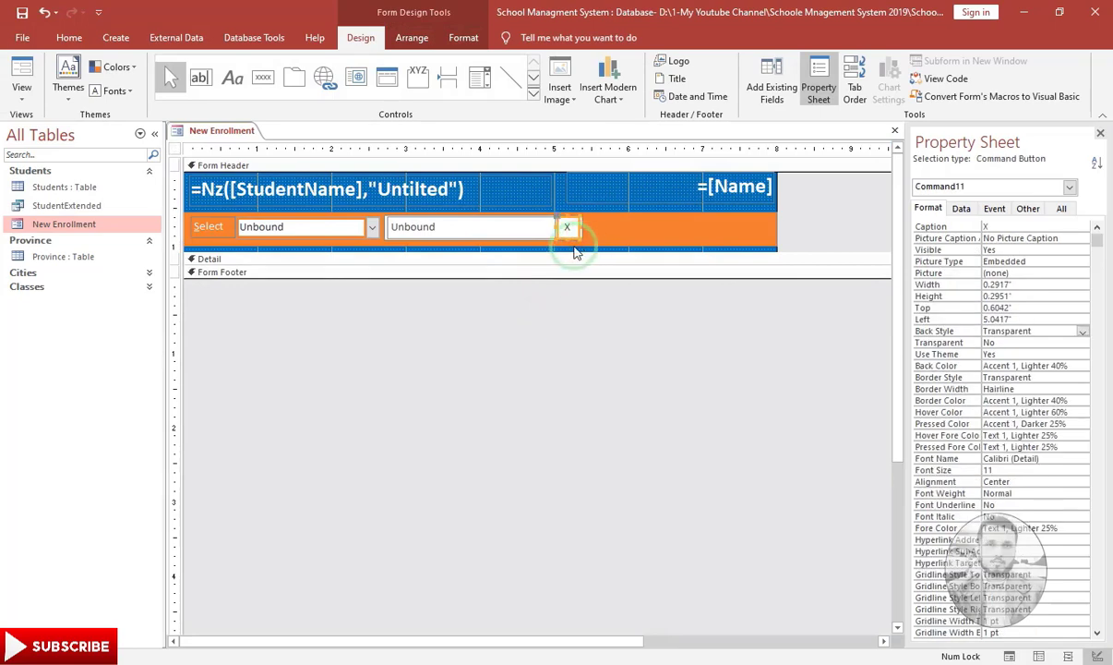
click(461, 38)
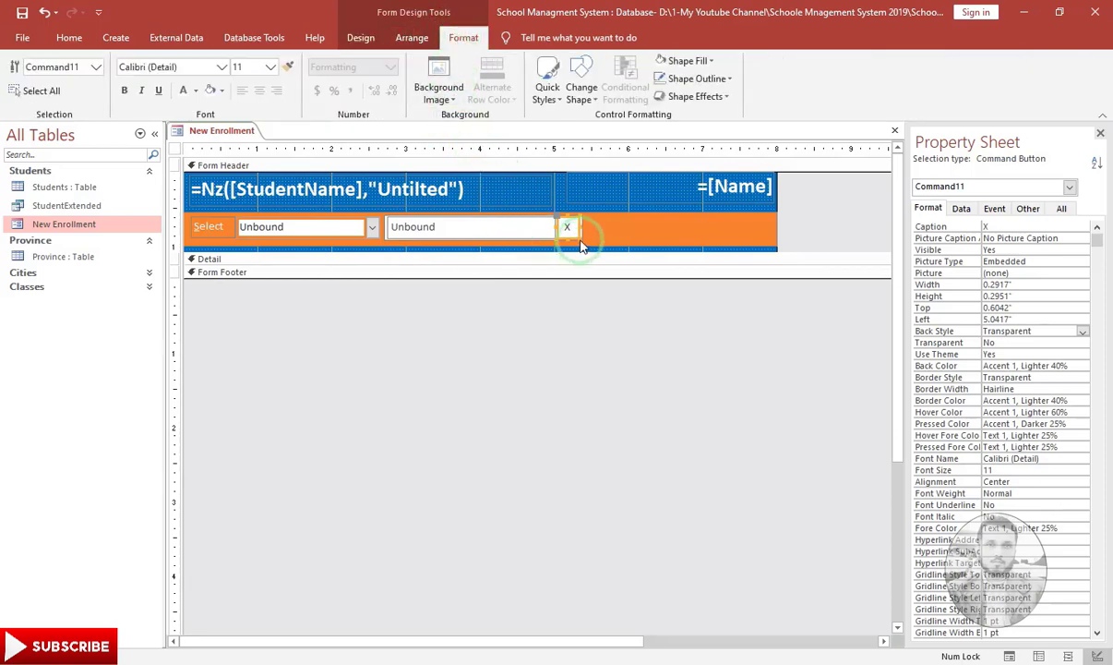
click(218, 68)
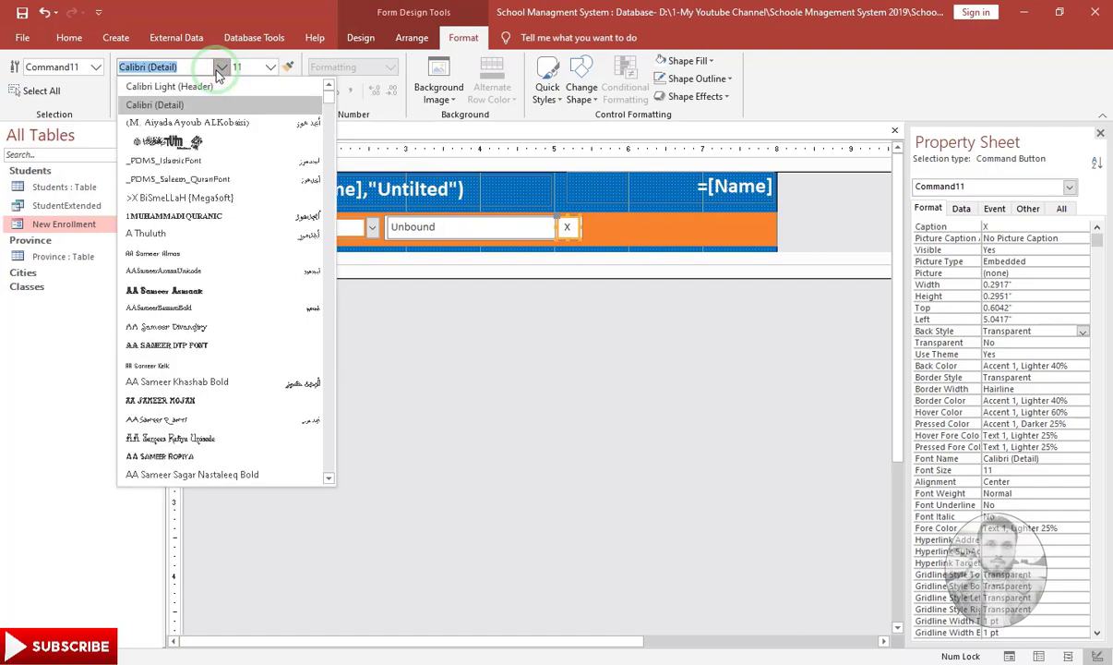
drag(327, 97, 206, 273)
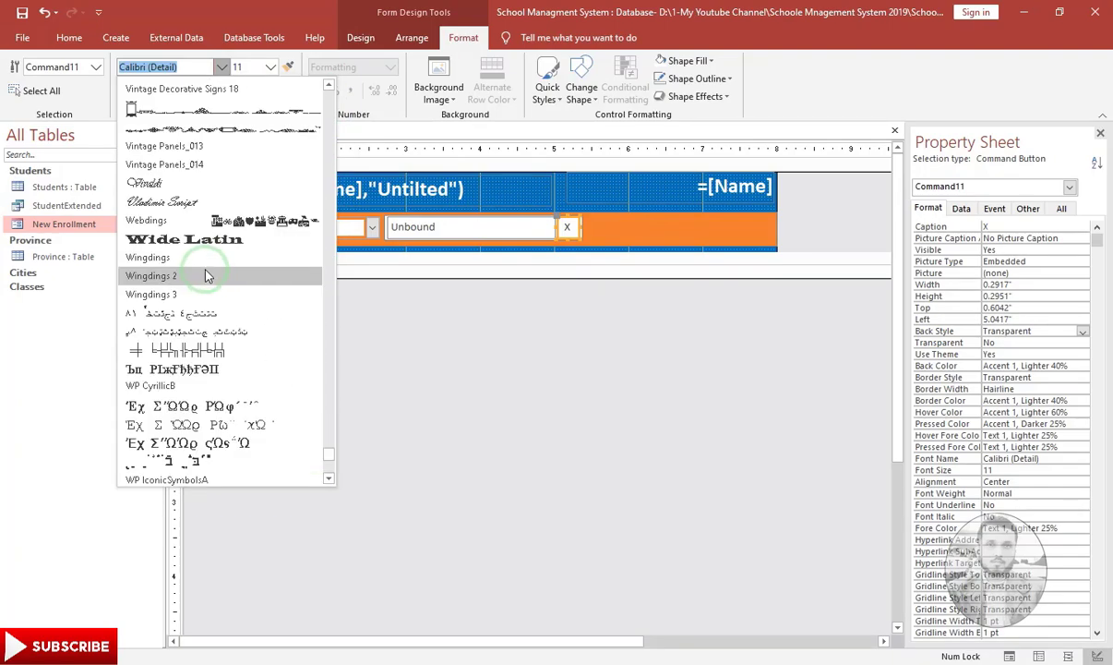
click(205, 268)
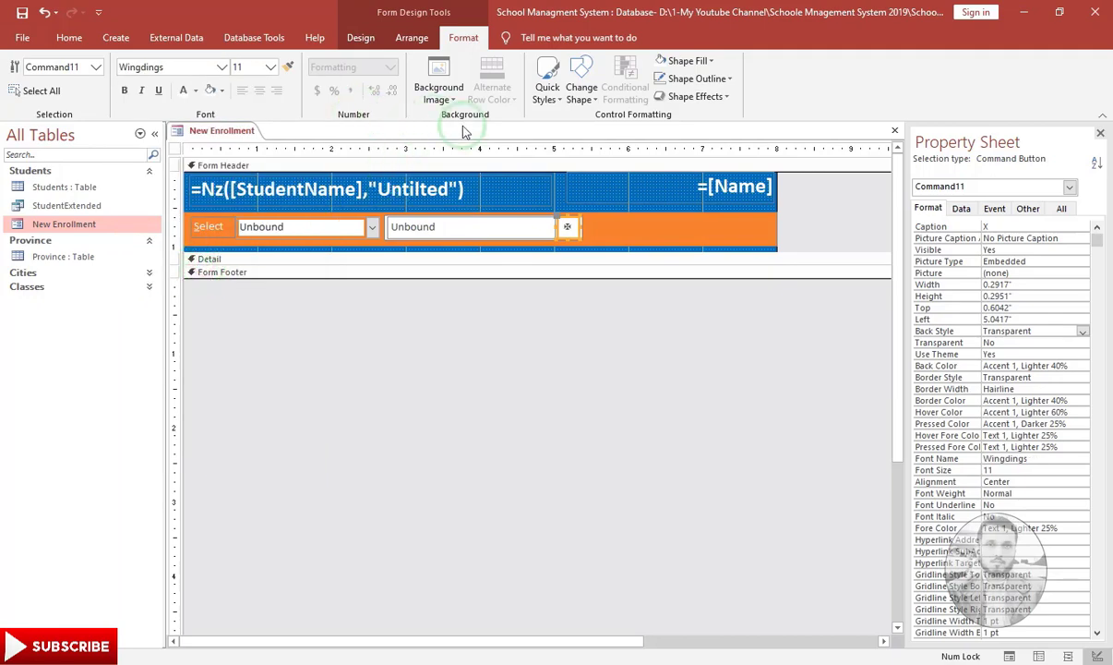
- Open the Windows Character Map and copy the bold cross symbol (code 0xFB) from the Wingdings font
key(super)
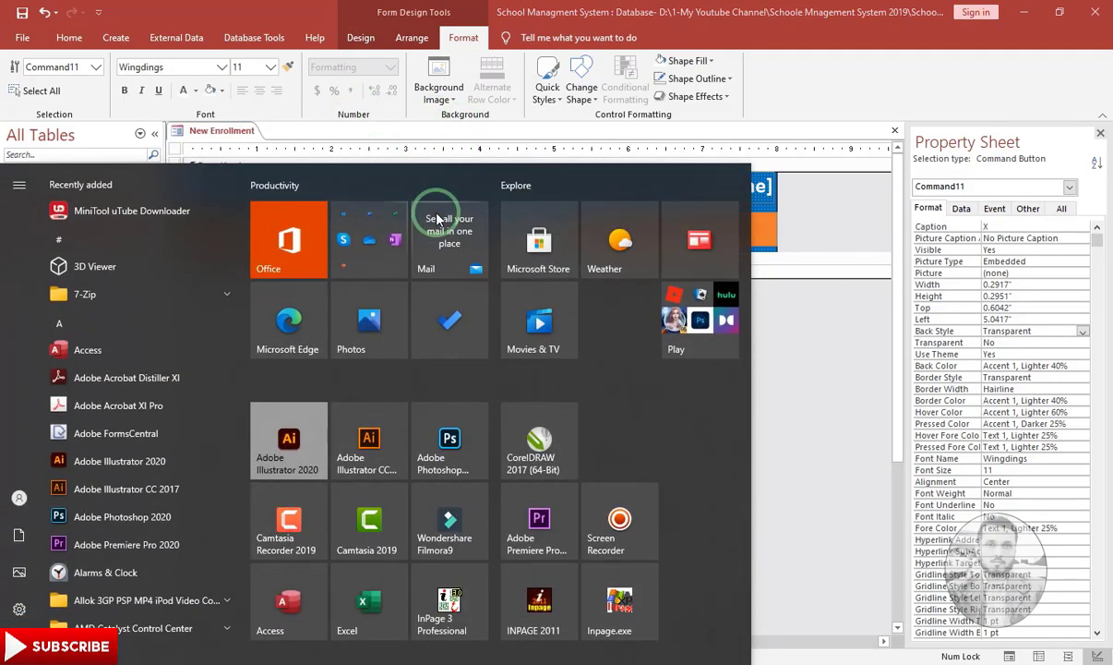
text(charmap)
key(Return)
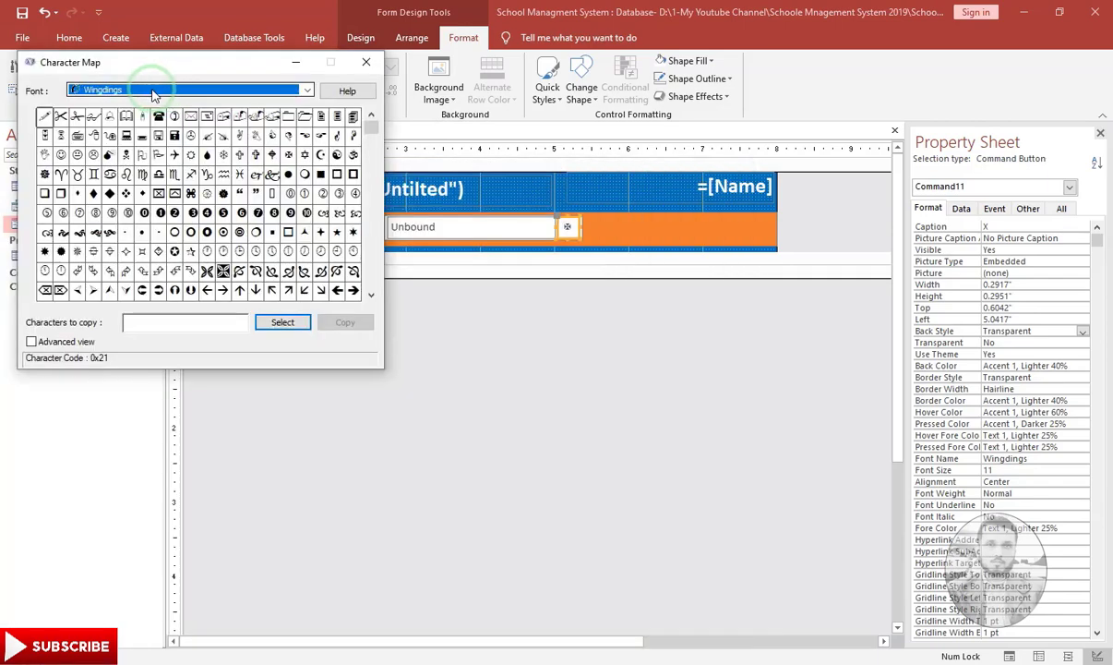
click(371, 295)
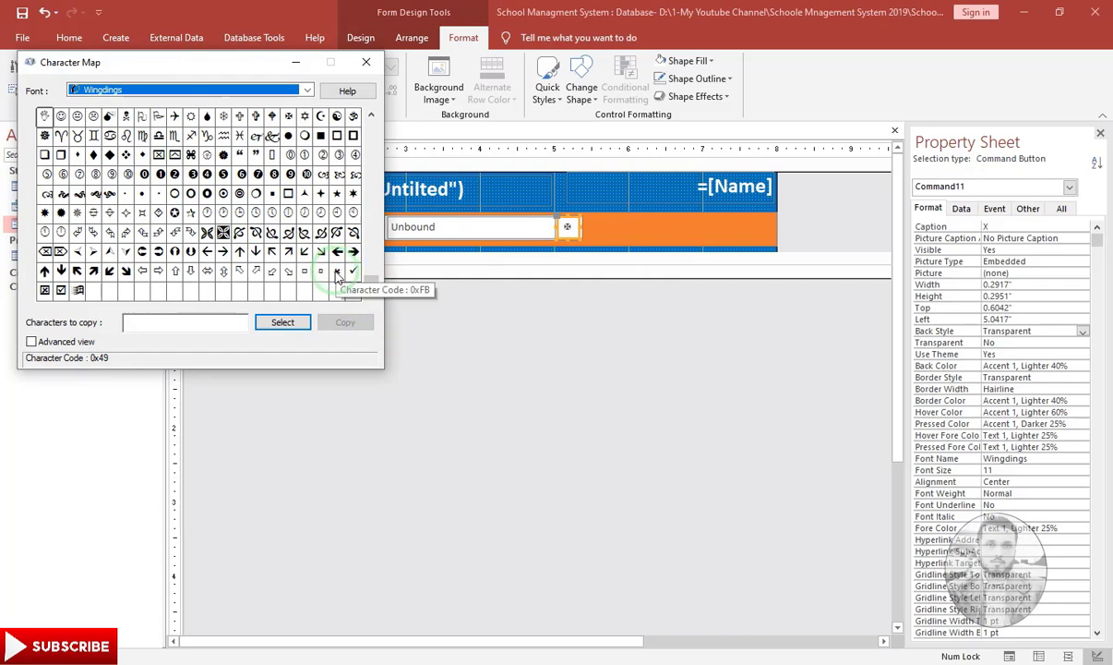
click(337, 270)
click(289, 323)
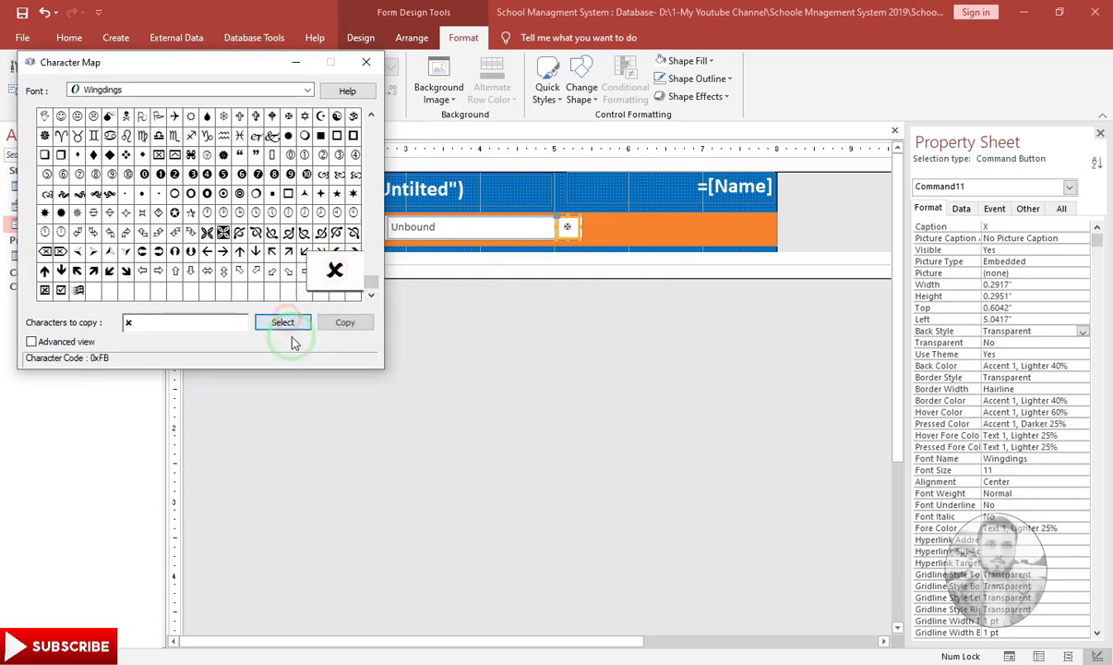
click(342, 323)
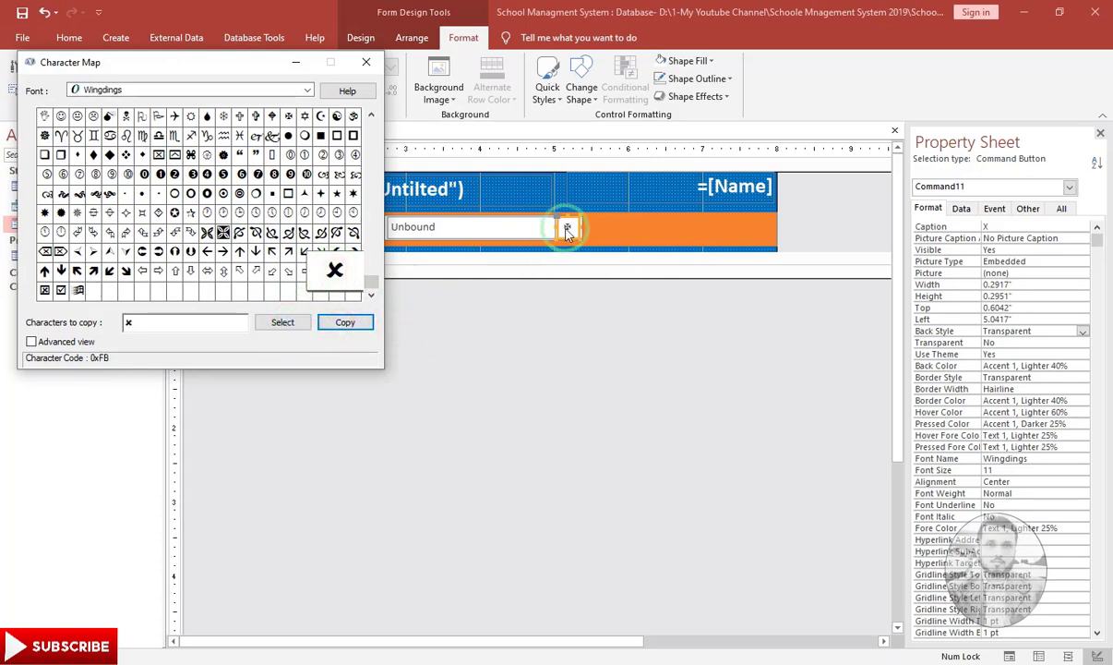
- Replace the clear button's caption with the copied cross symbol and set its font size to 14
click(567, 226)
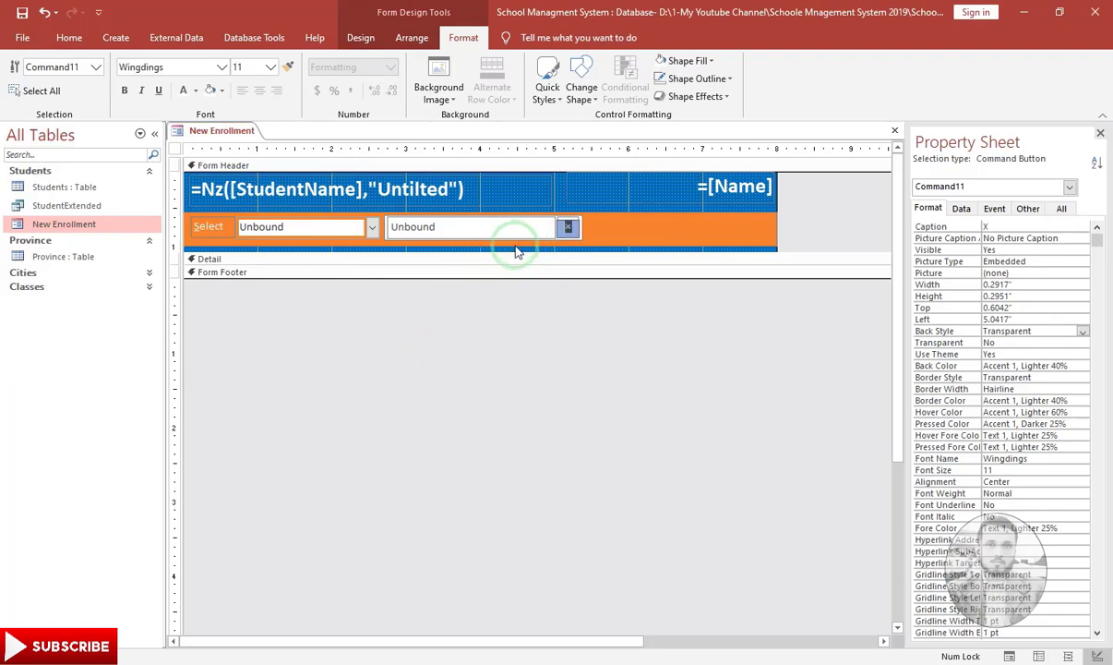
click(245, 66)
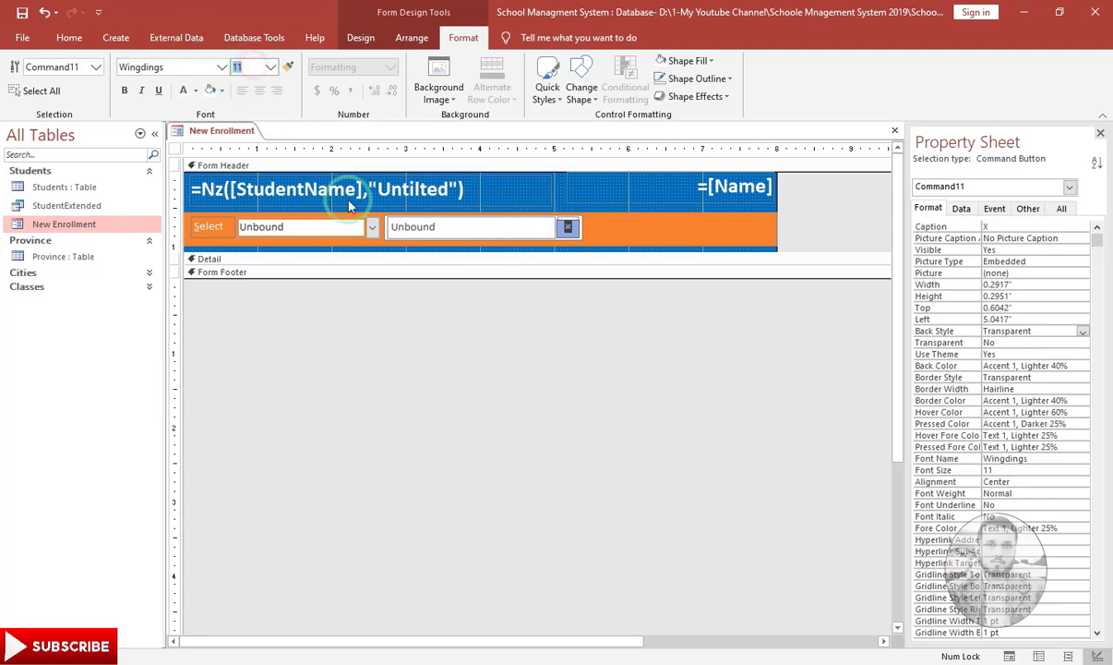
text(14)
key(Return)
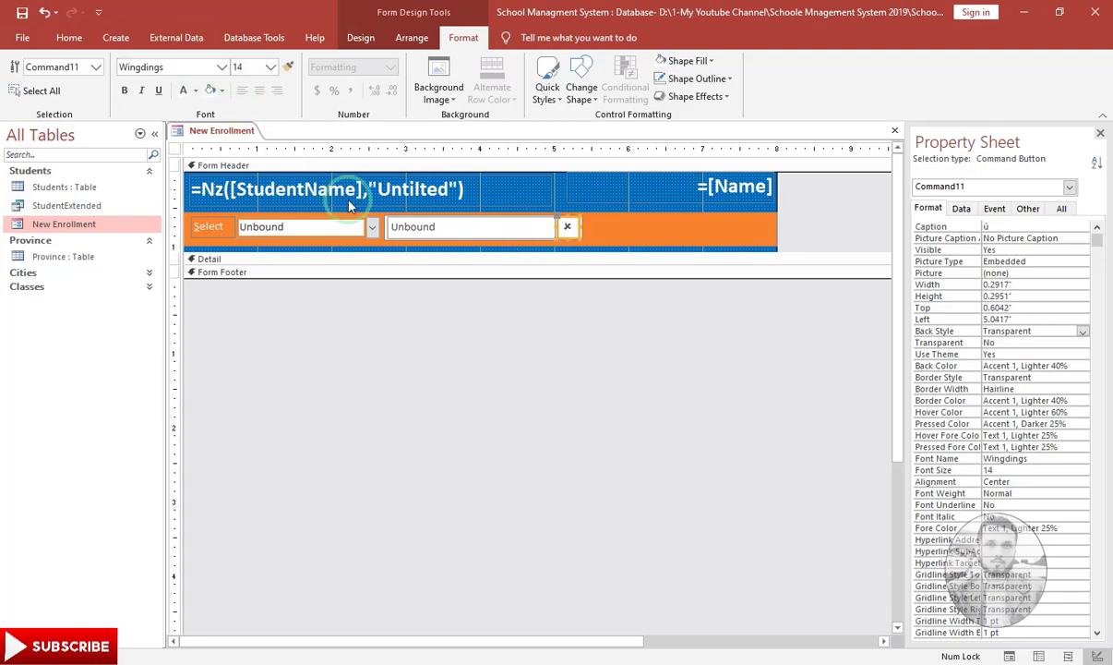
- Increase the font size of the clear button's cross symbol to 16
click(617, 383)
click(567, 226)
click(271, 67)
click(248, 181)
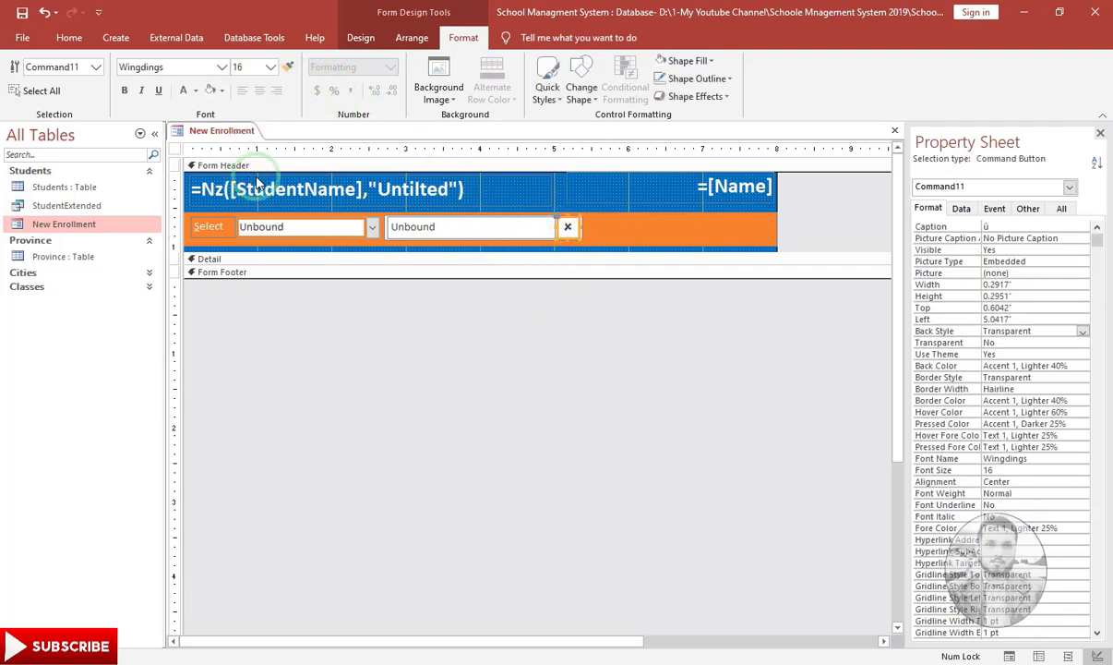
click(465, 323)
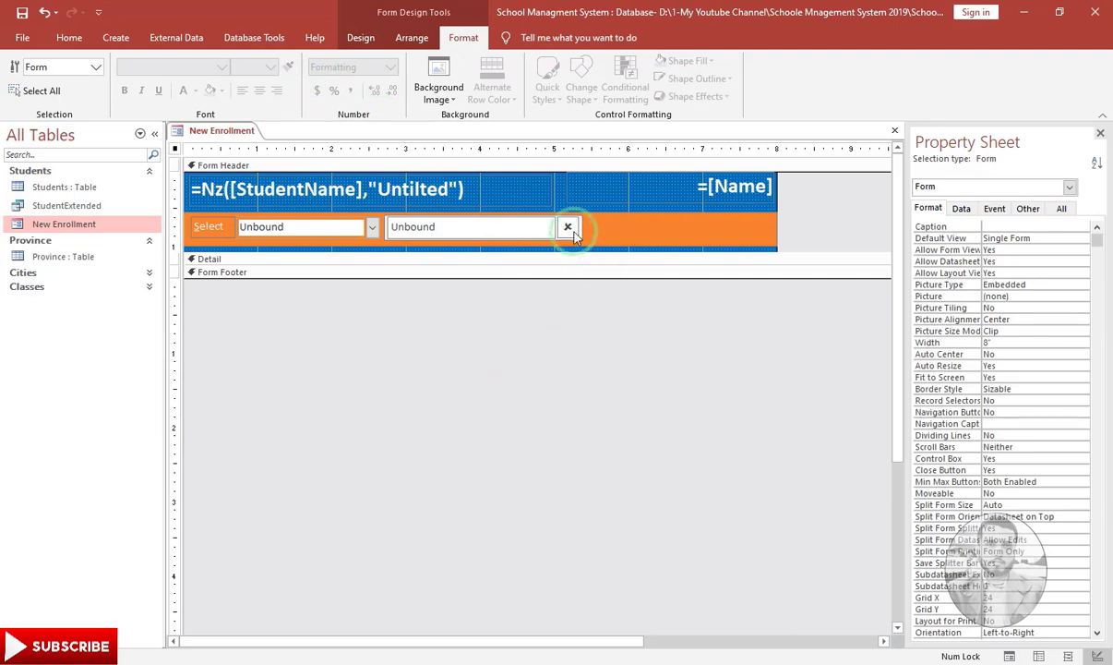
- Check the clear button's cross symbol in Form View and return to Design View
click(69, 37)
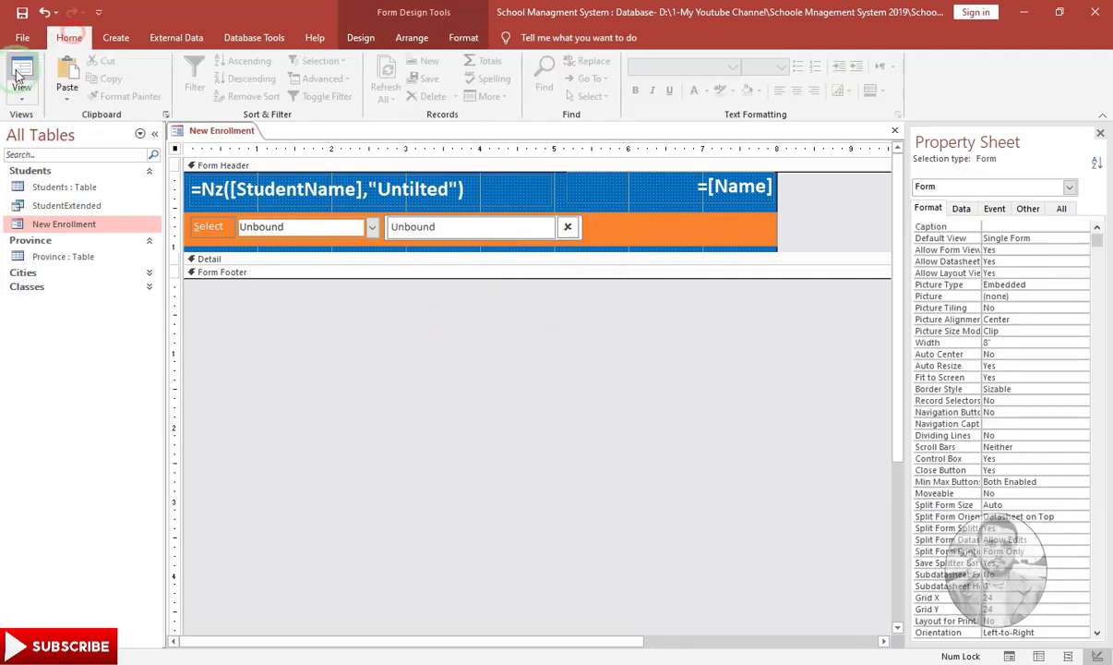
click(22, 74)
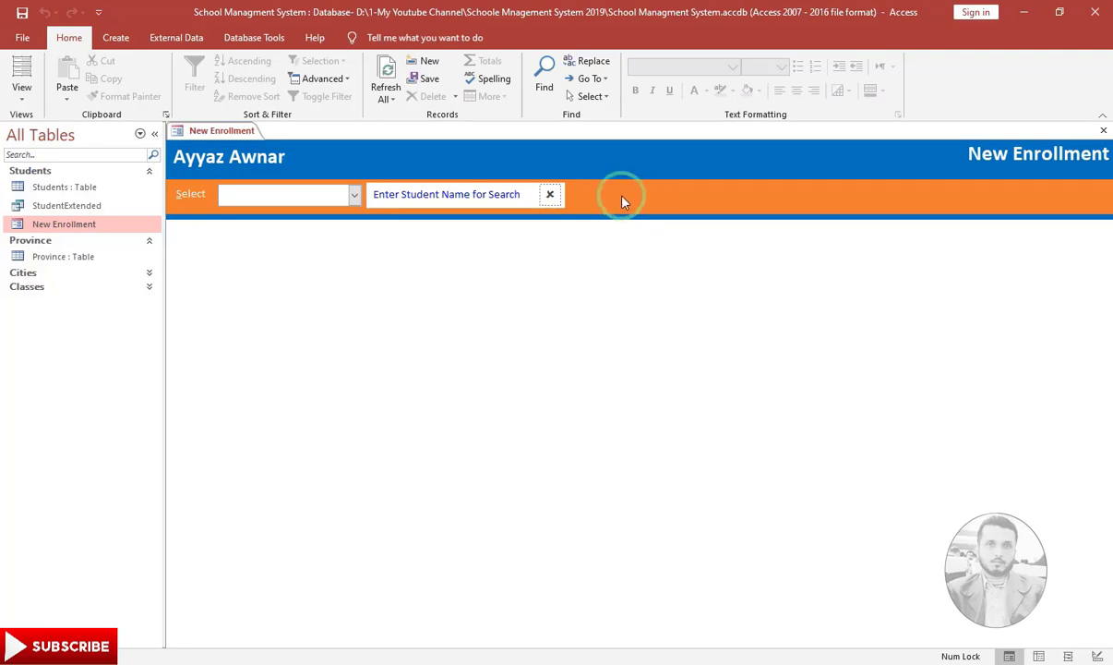
right_click(644, 180)
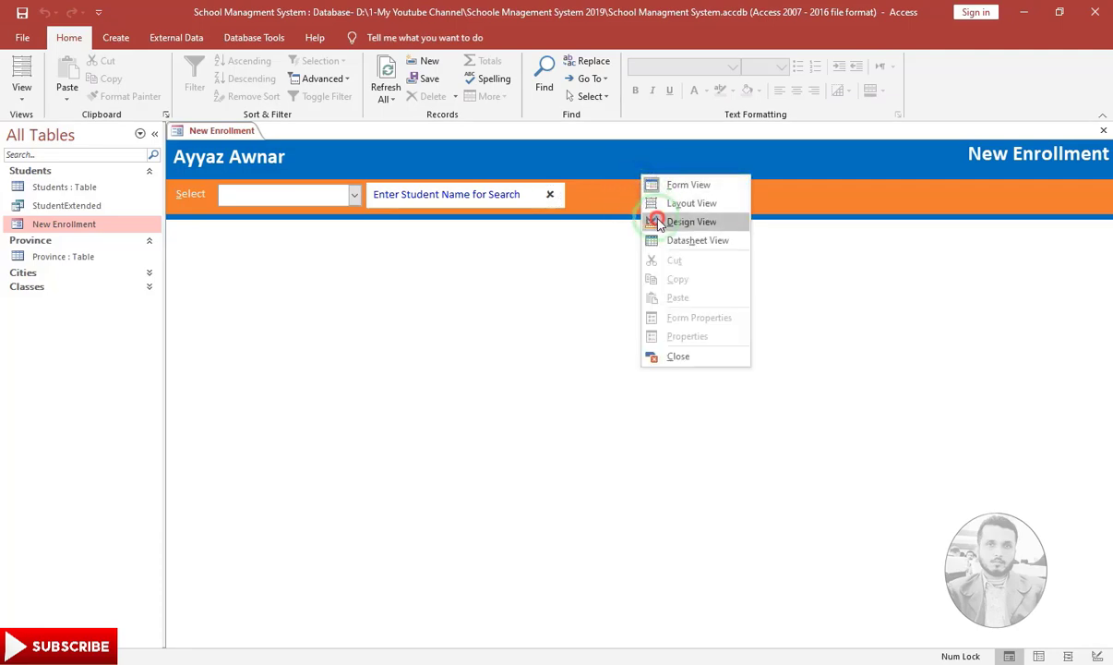
click(656, 221)
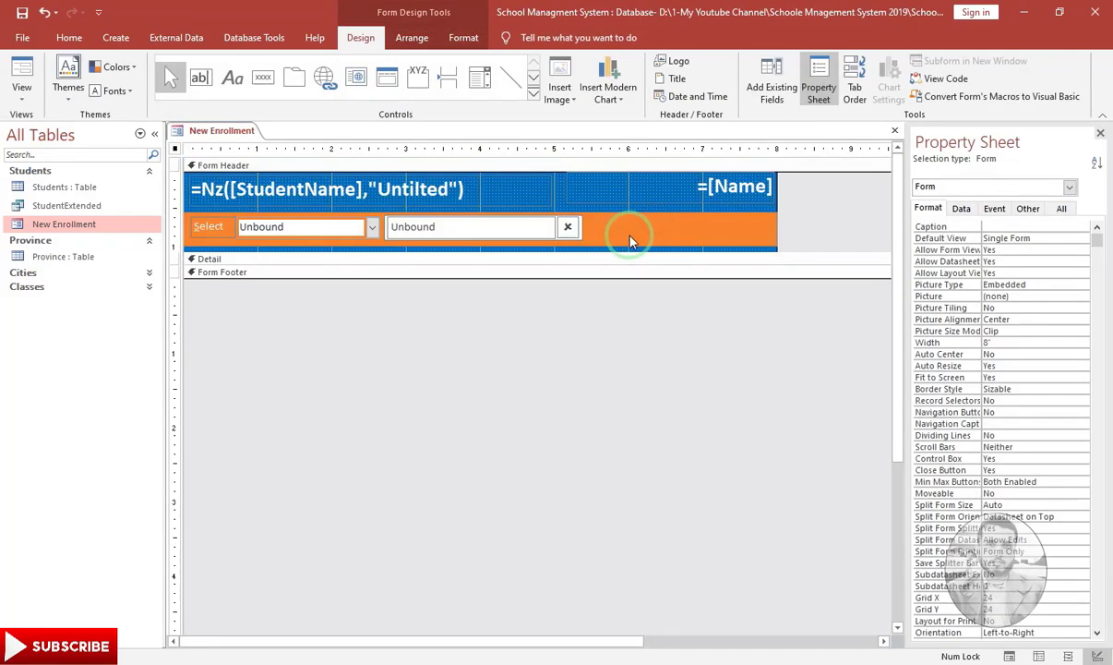
- Add a combo box to the orange band beside the clear button, choosing to type in its values
click(480, 77)
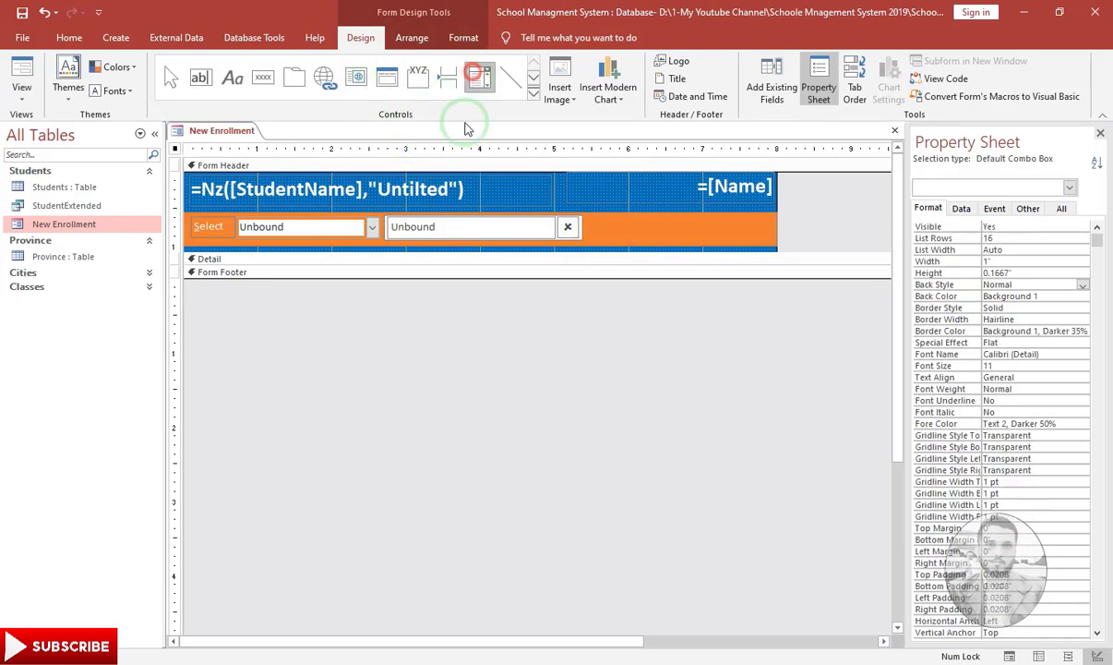
click(669, 223)
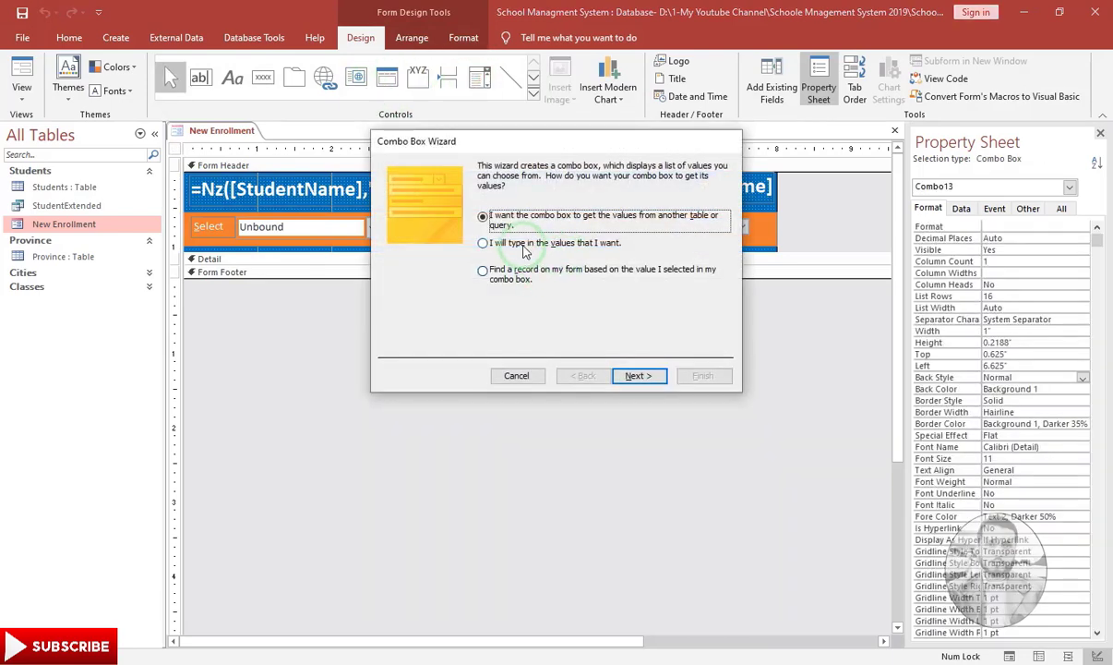
click(492, 247)
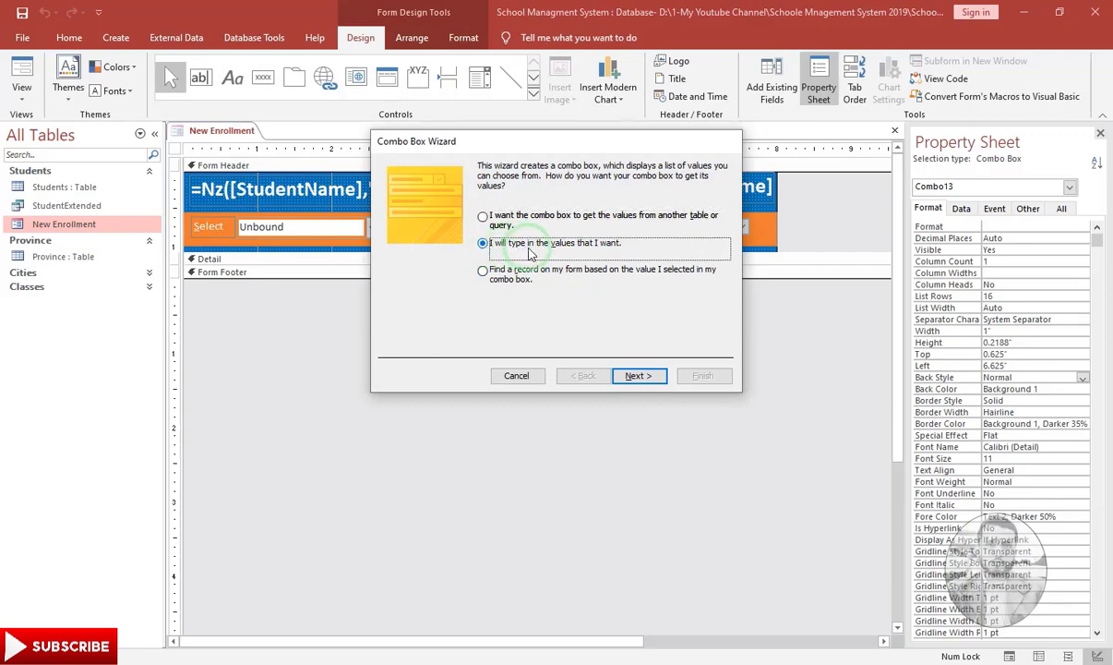
click(639, 376)
- List Print, Preview, Export and Email as the combo box values in a single column
click(422, 257)
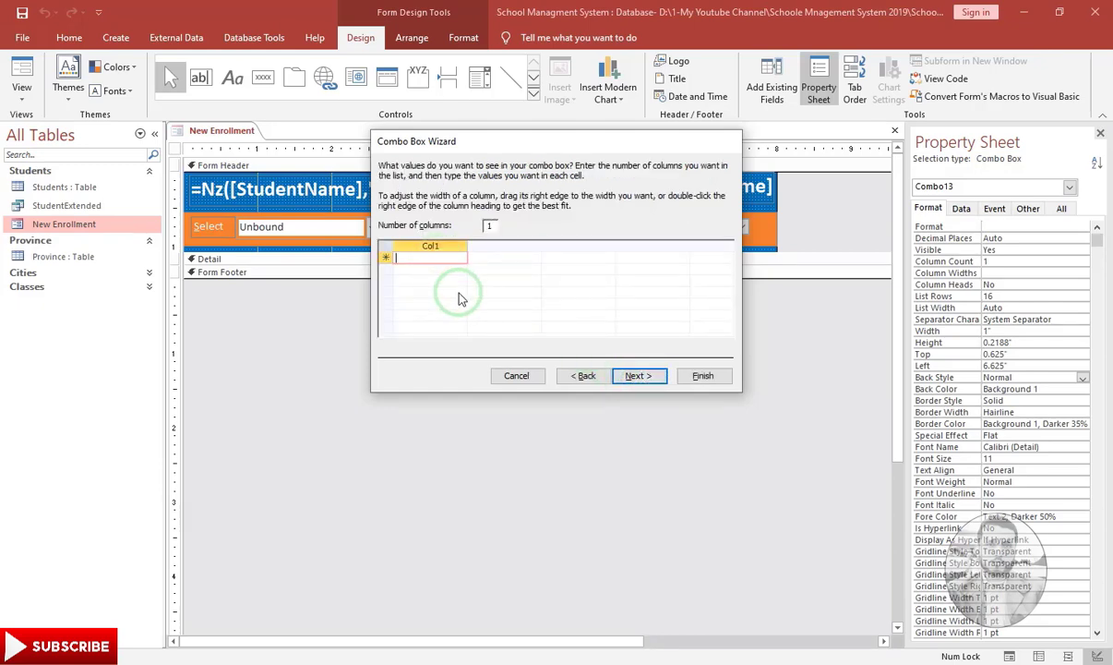
key(Caps_Lock)
text(Print)
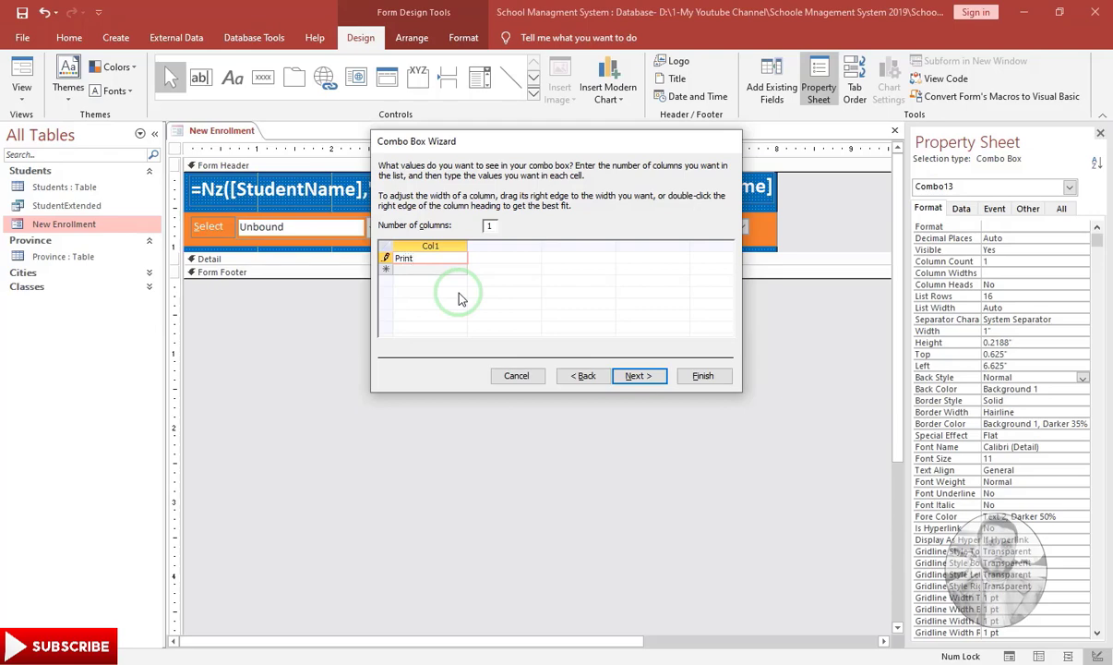
key(Return)
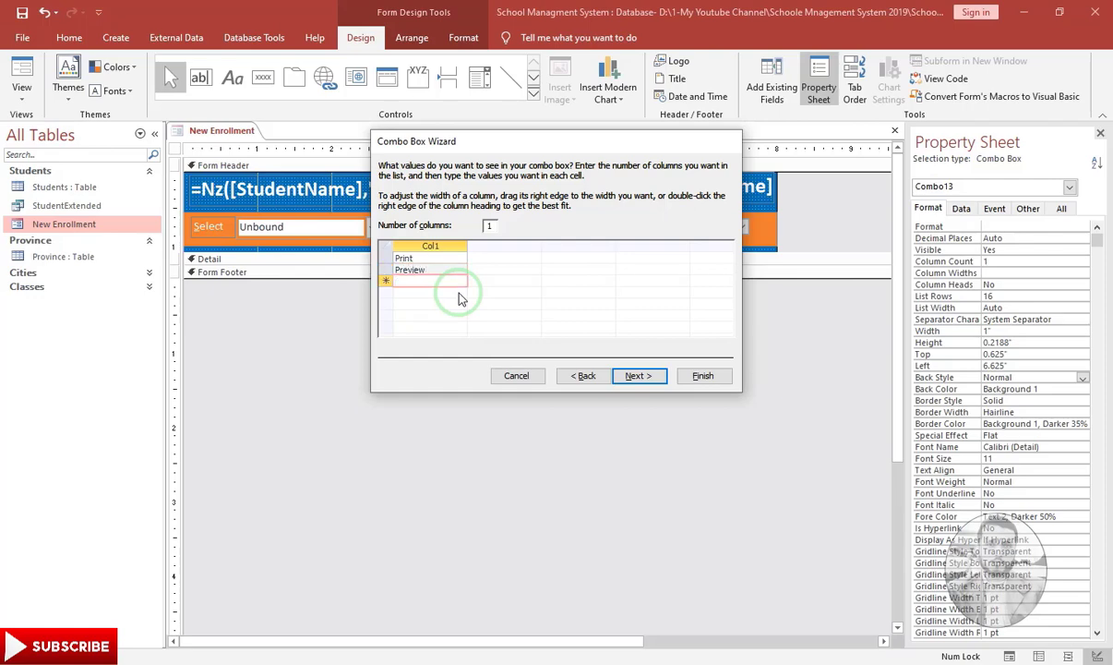
text(Email)
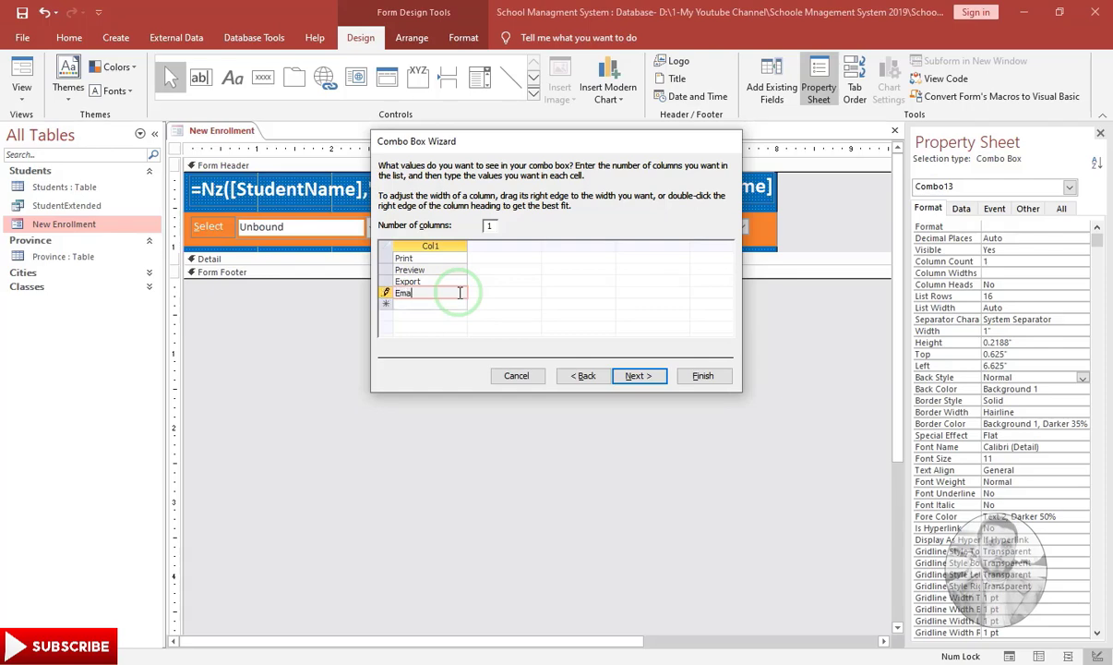
- Have the combo box remember its value for later use and finish it with the label &Print Option
click(636, 377)
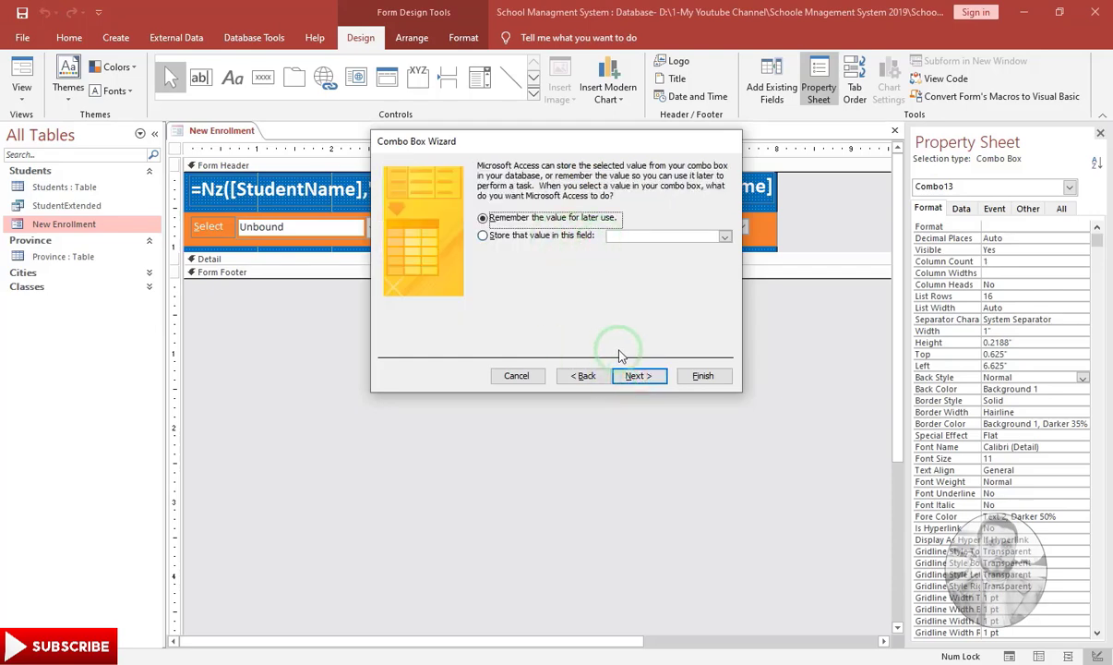
click(635, 376)
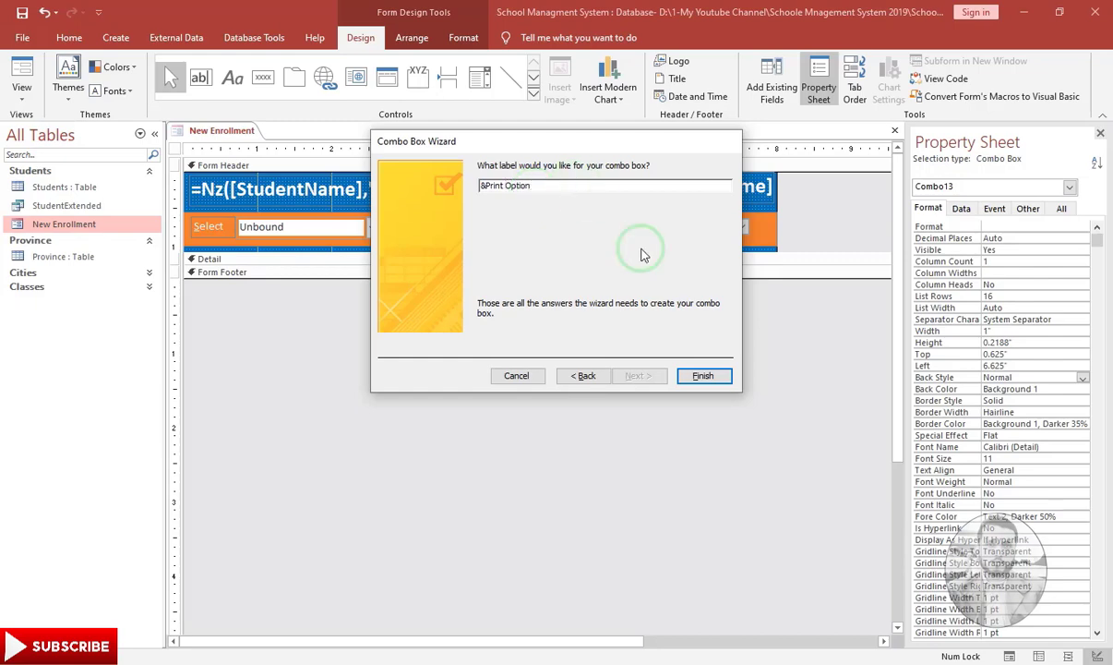
click(702, 376)
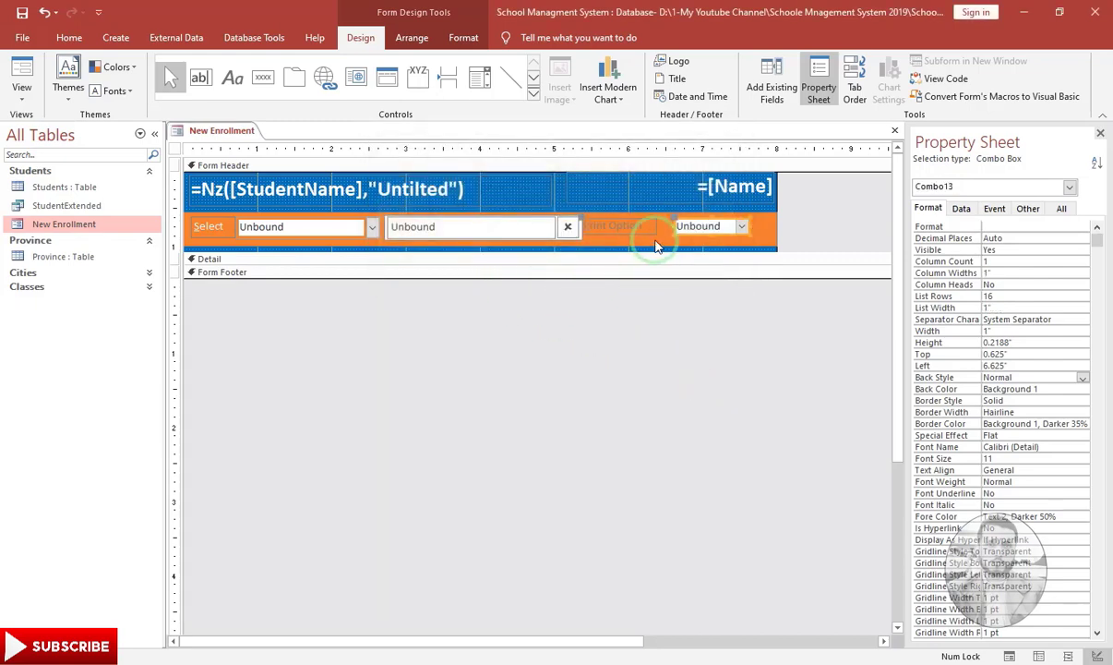
- Put the Print Option label and its combo box into a stacked layout with control padding set to None
shift+click(629, 225)
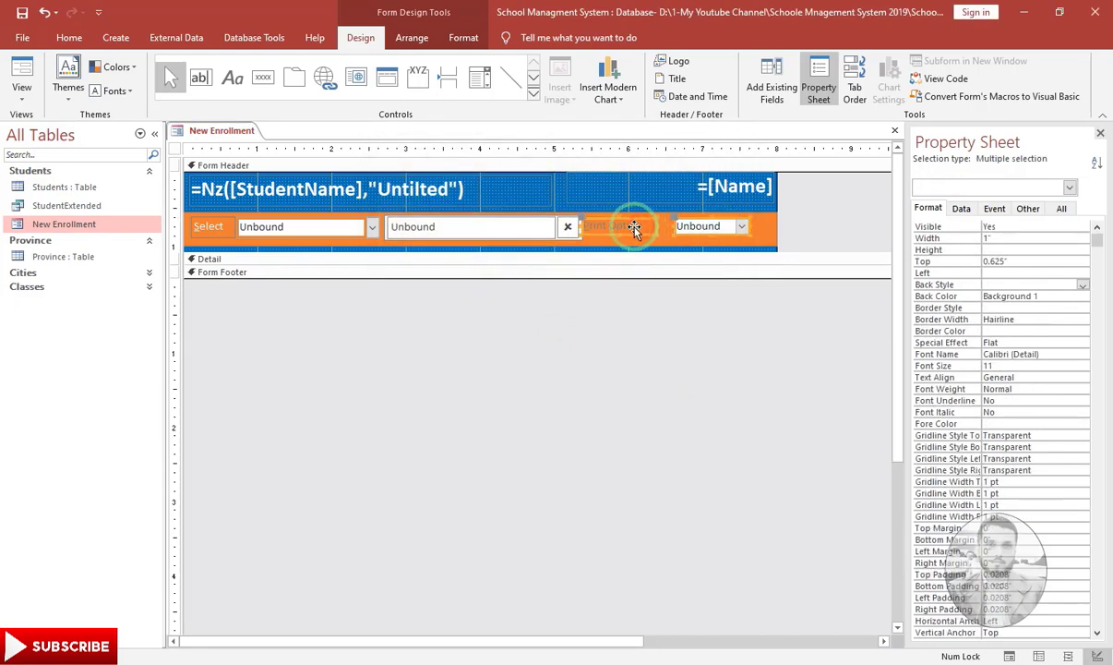
click(412, 37)
click(72, 72)
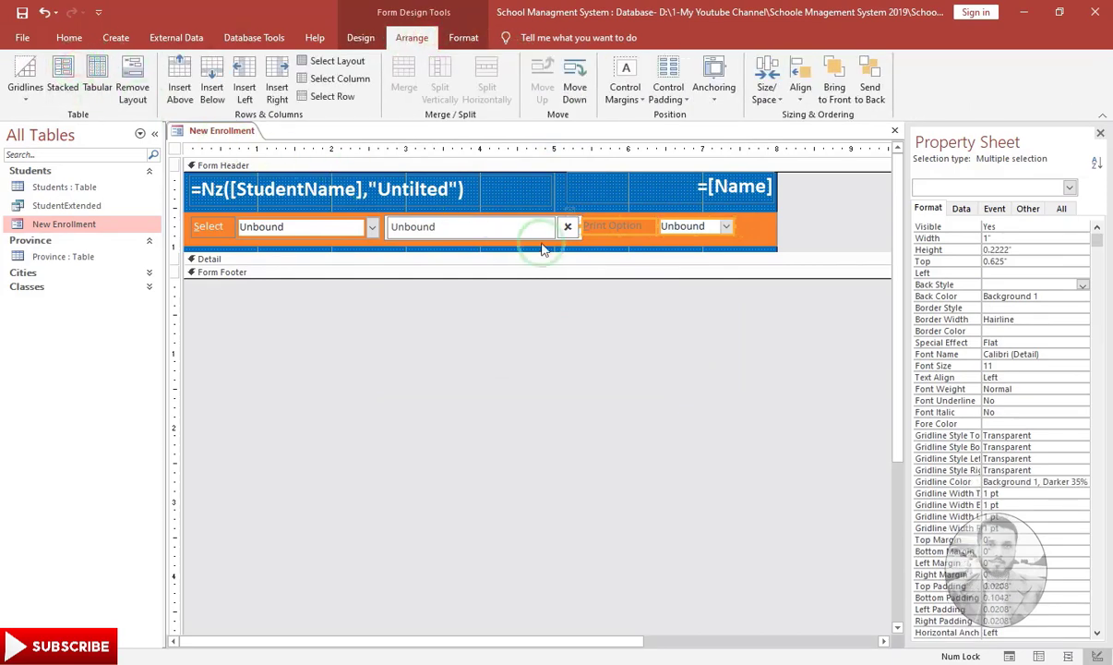
click(602, 303)
click(674, 238)
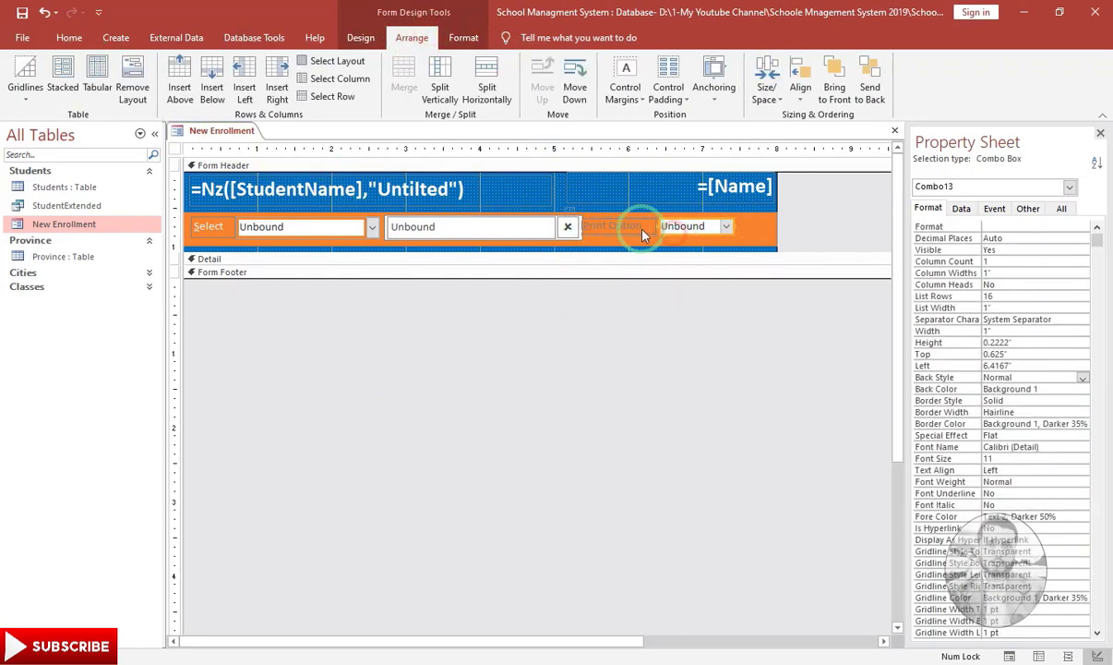
shift+click(609, 226)
click(668, 100)
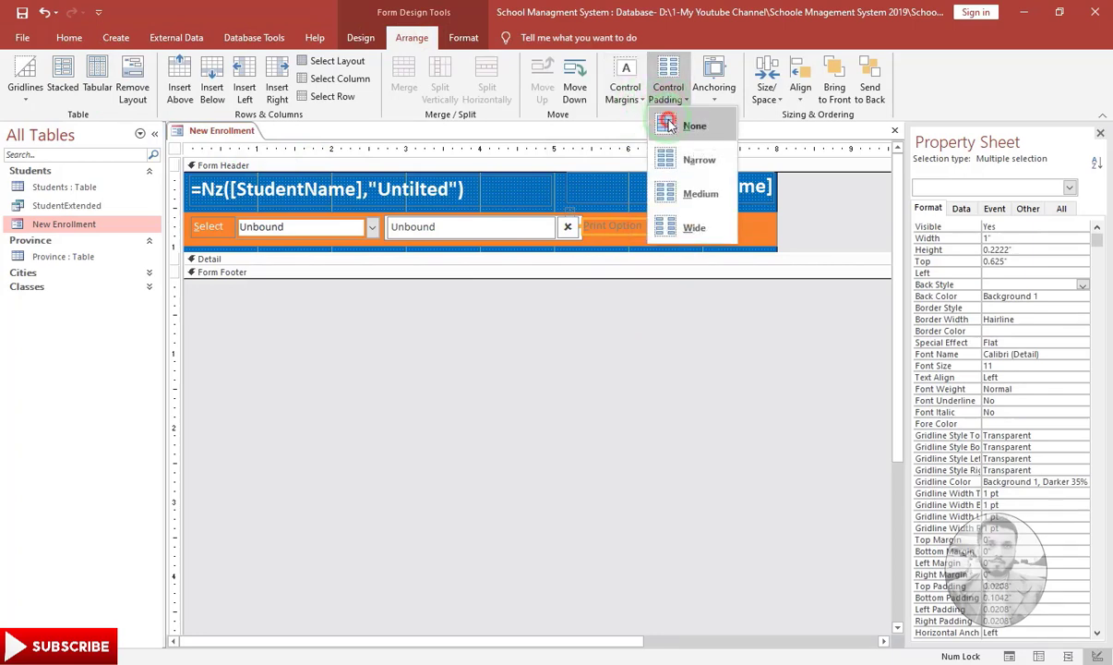
click(669, 125)
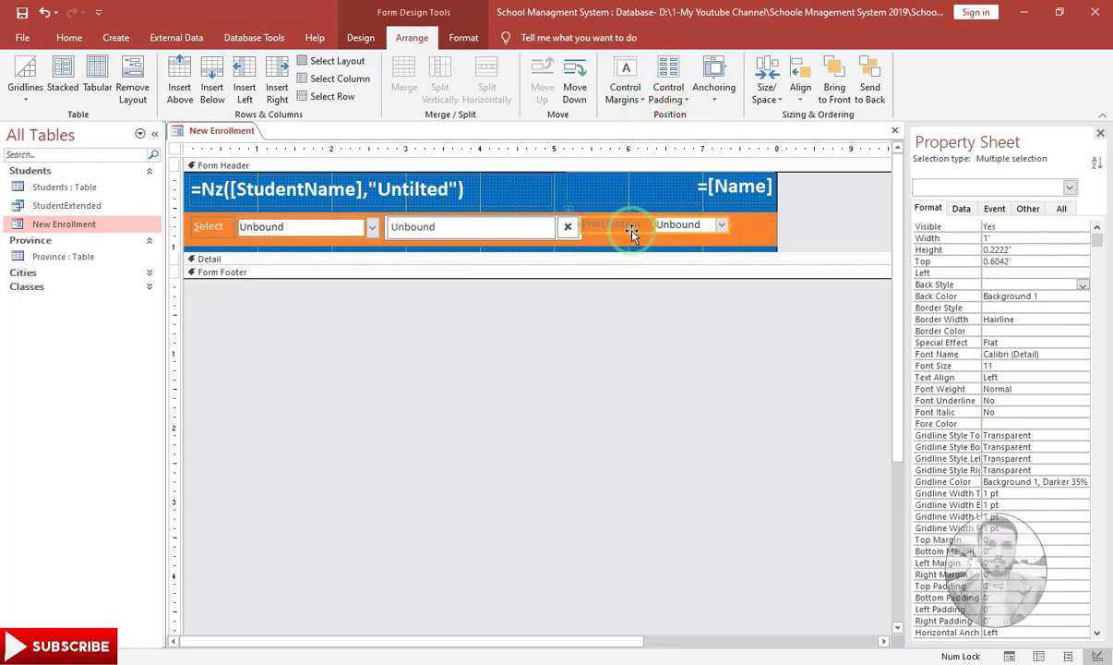
- Top-align the Print Option label and combo box with the Select combo box and size them to the tallest
drag(631, 233, 616, 241)
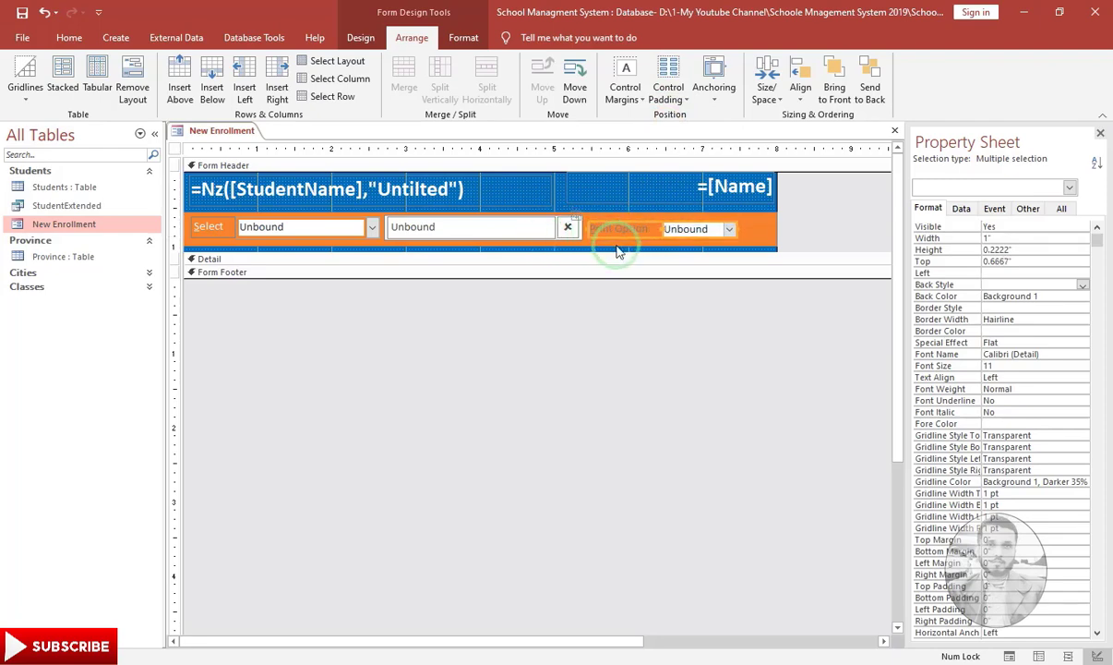
shift+click(328, 224)
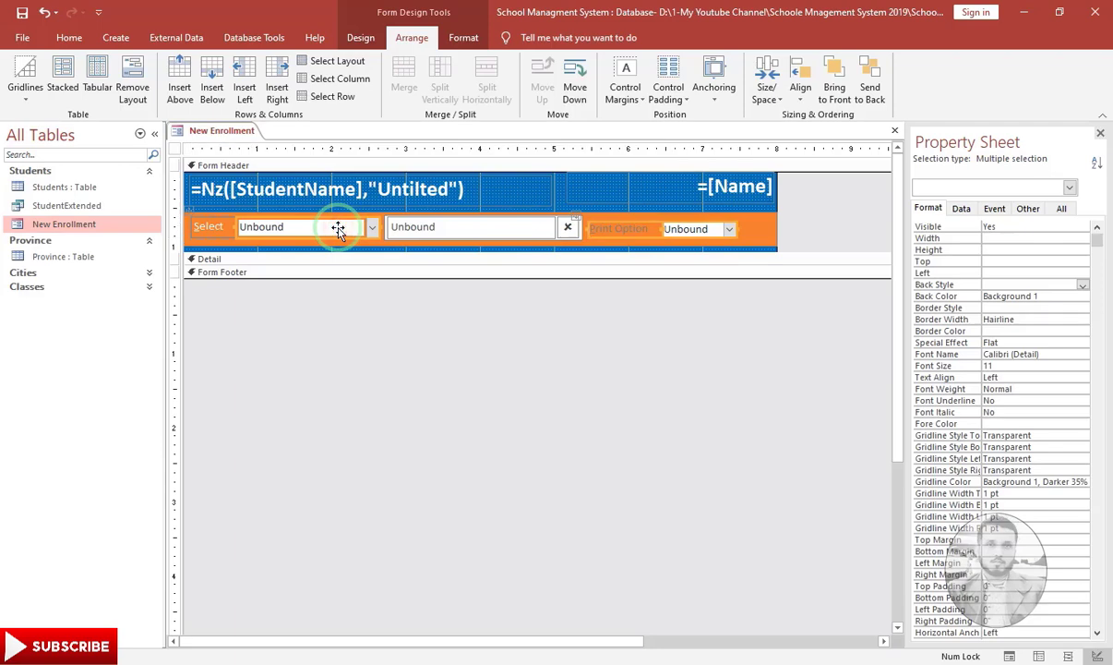
shift+click(428, 245)
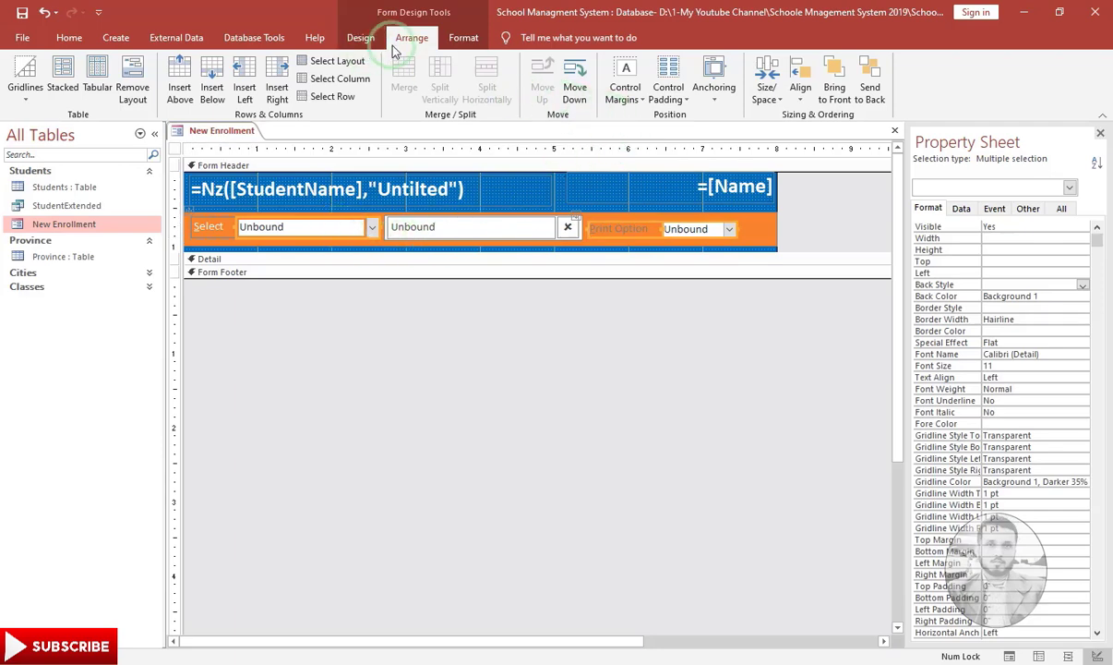
click(800, 85)
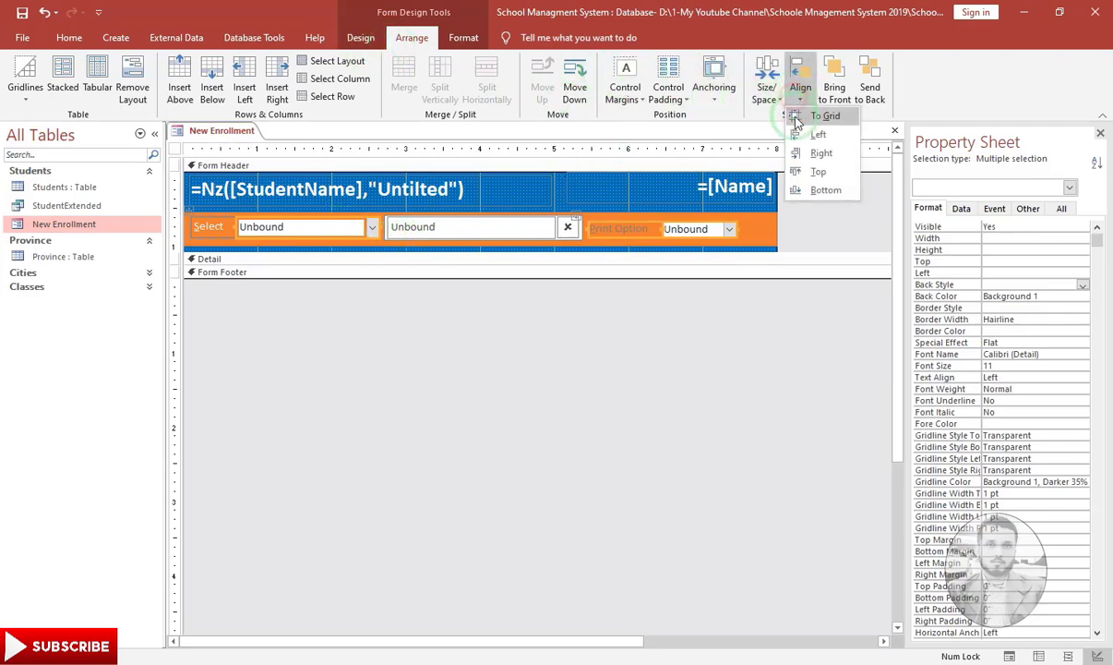
click(805, 174)
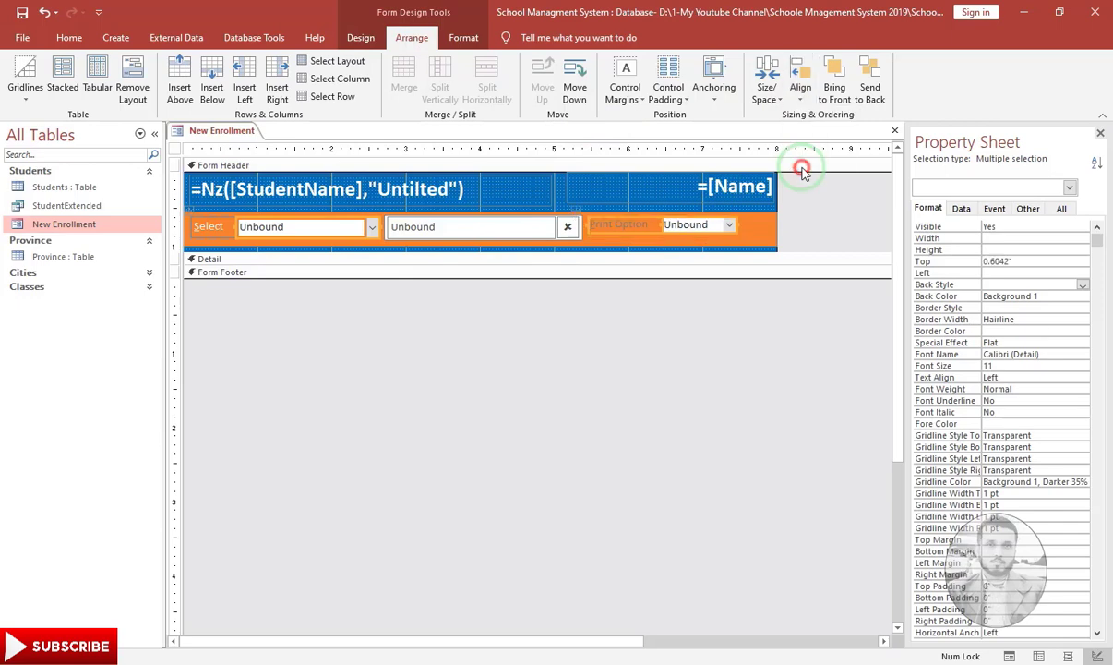
click(773, 96)
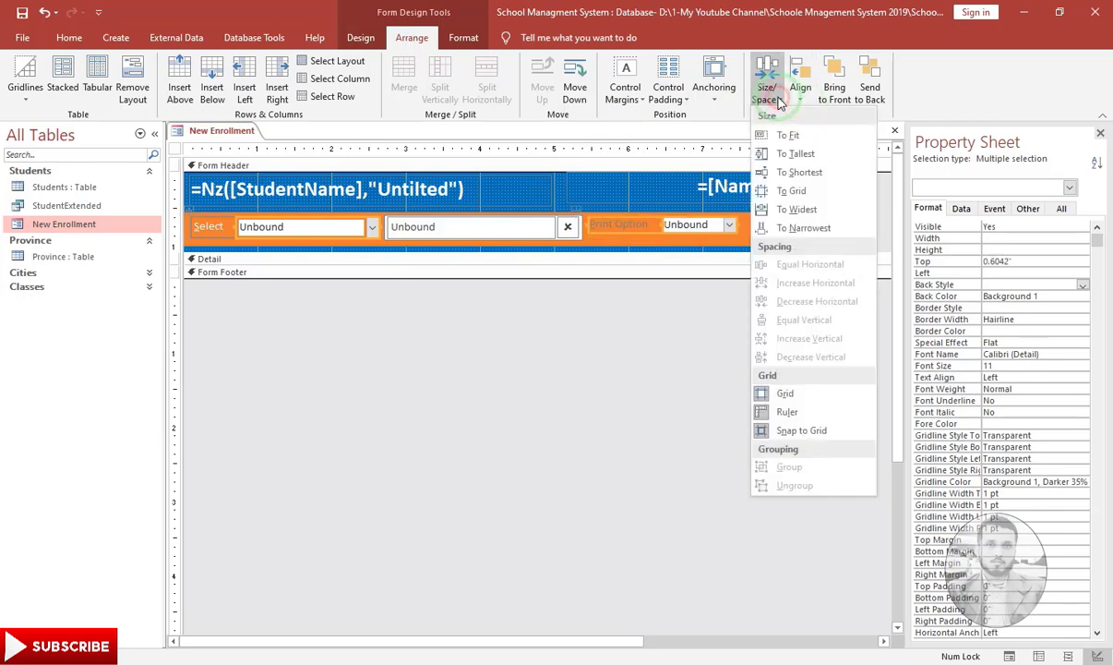
click(778, 157)
click(636, 293)
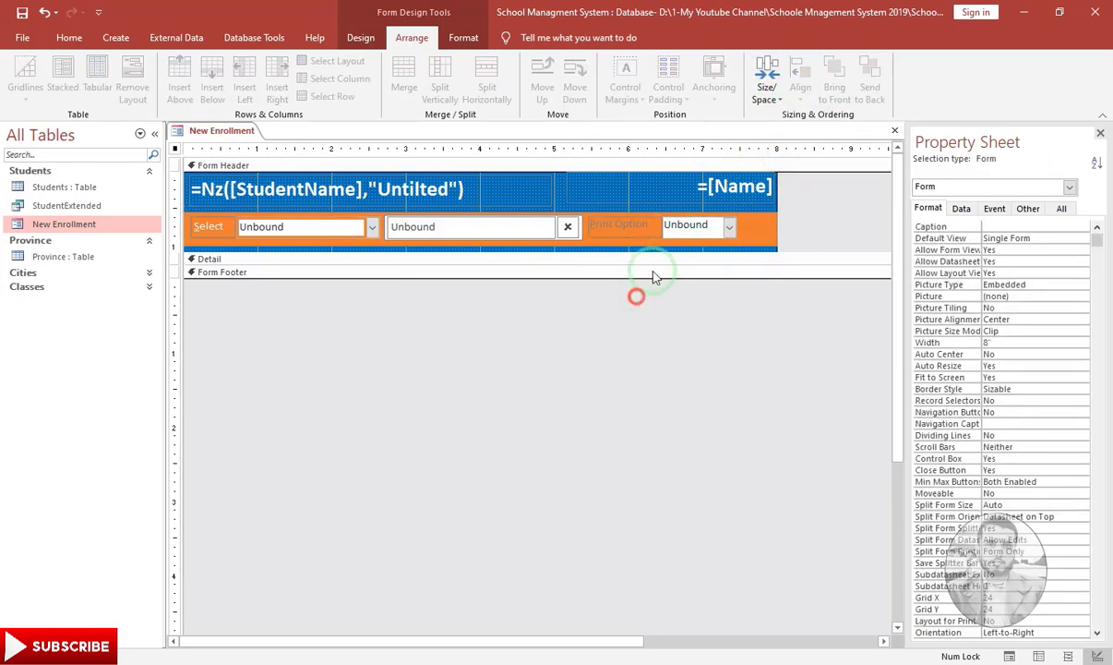
- Apply Medium control margins to the Print Option label and its combo box
click(675, 227)
shift+click(607, 223)
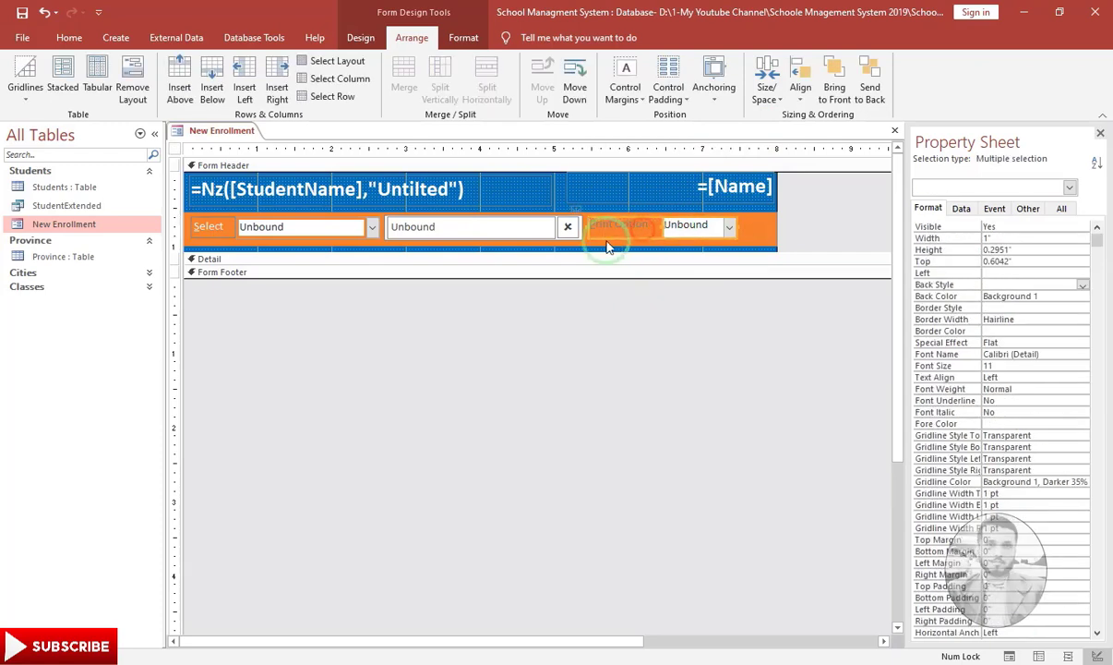
click(634, 97)
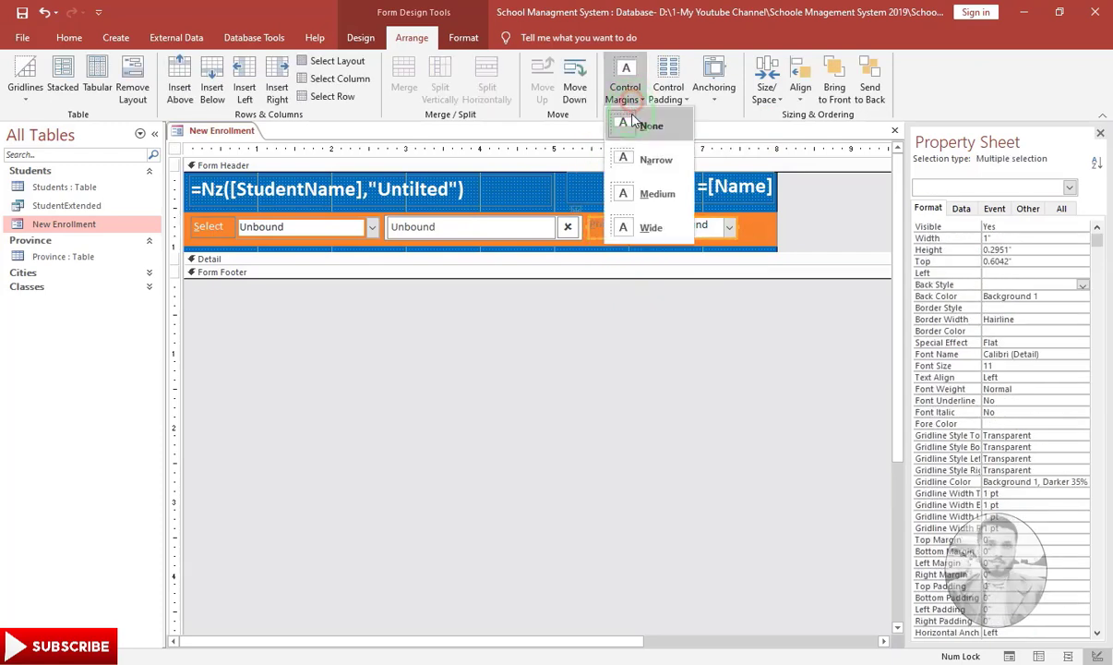
click(631, 192)
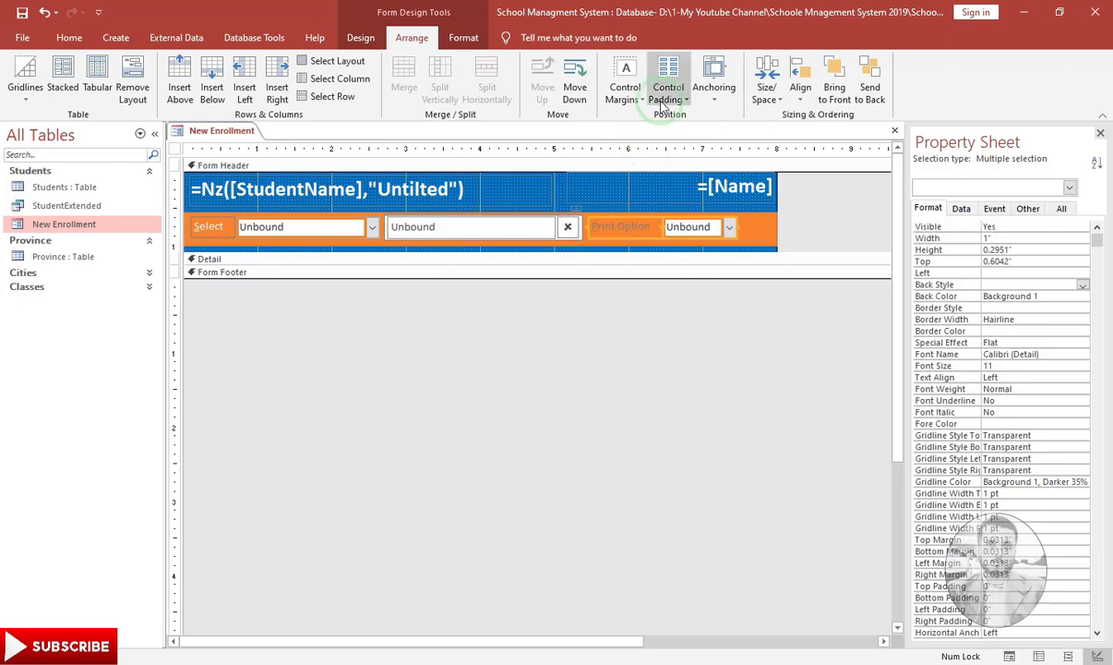
click(637, 332)
- Make the Print Option label white and bold, and make the Select label bold to match
click(593, 221)
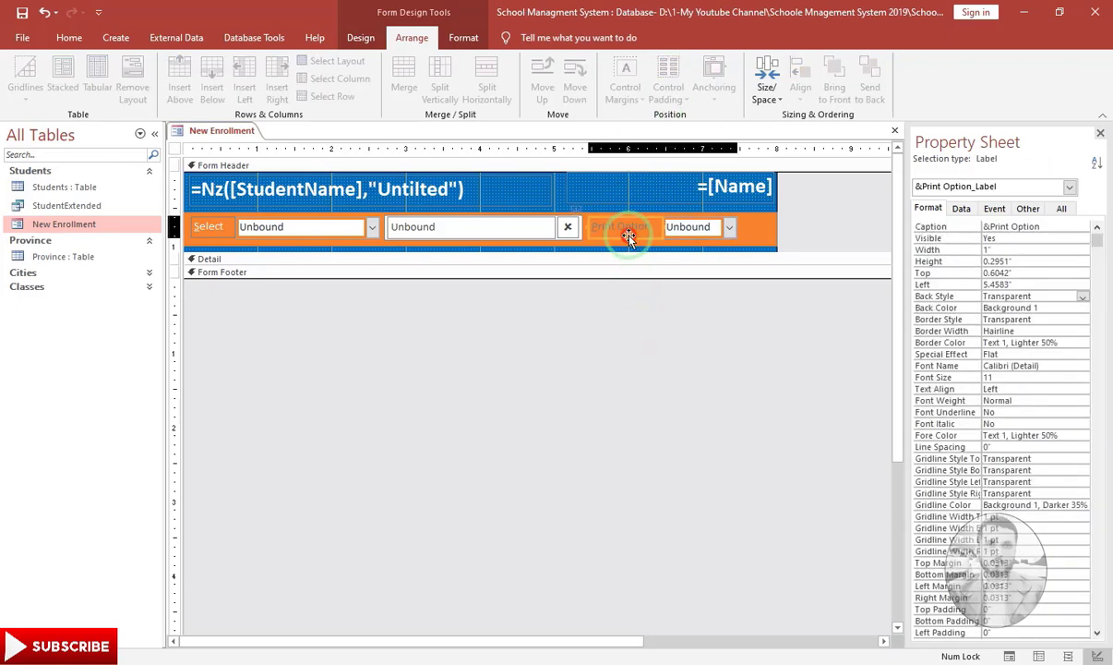
click(454, 40)
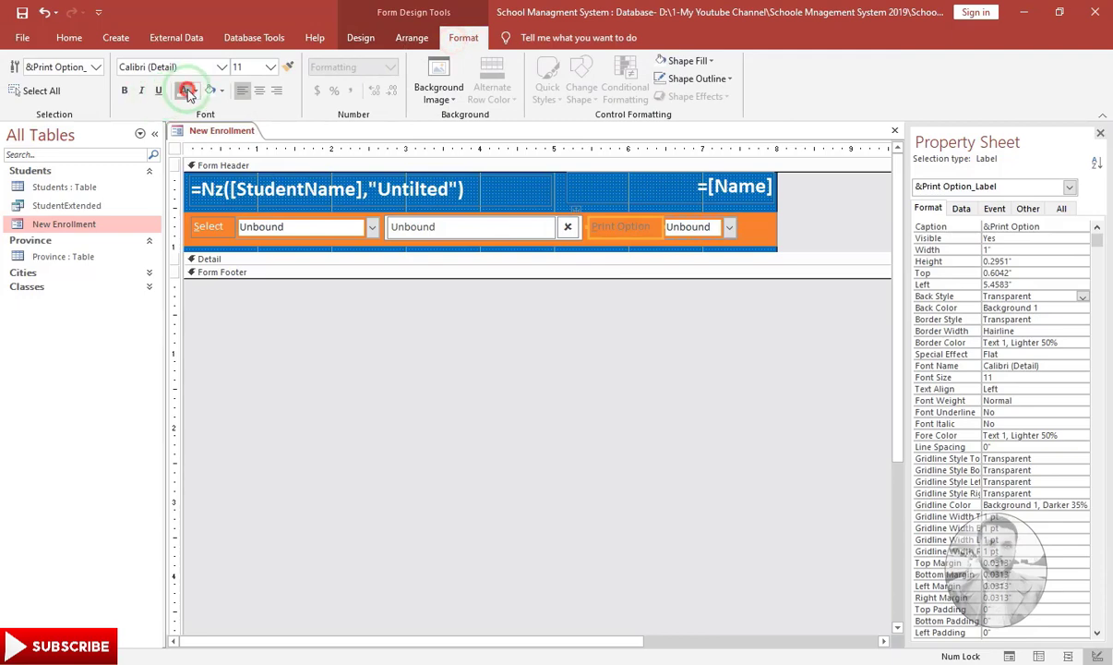
click(188, 91)
click(124, 90)
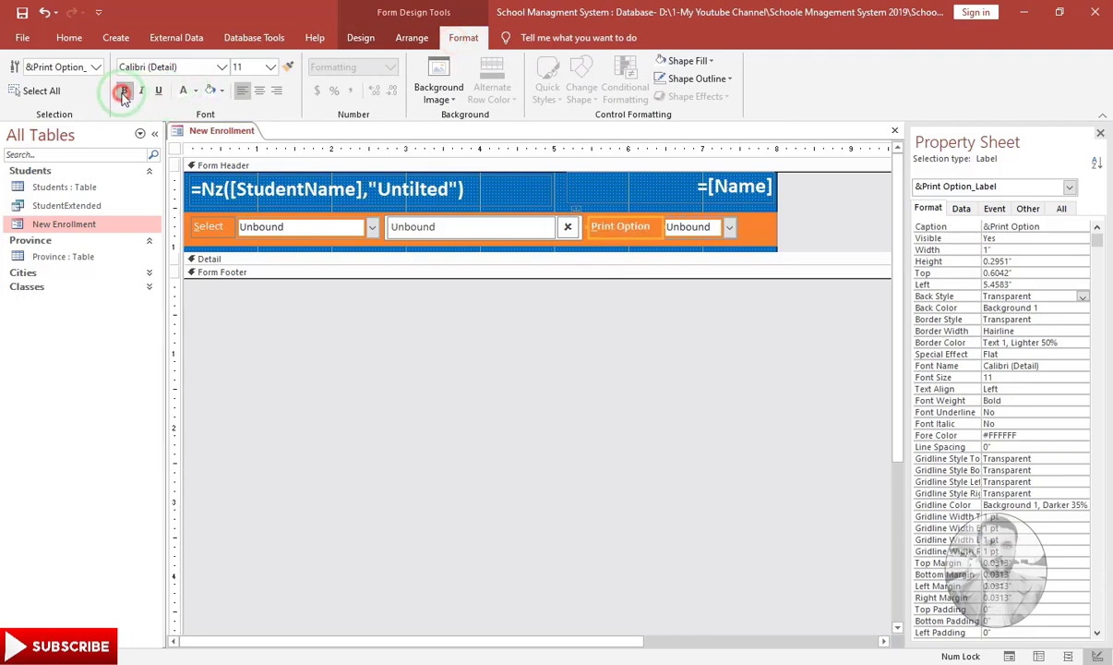
click(213, 224)
click(124, 90)
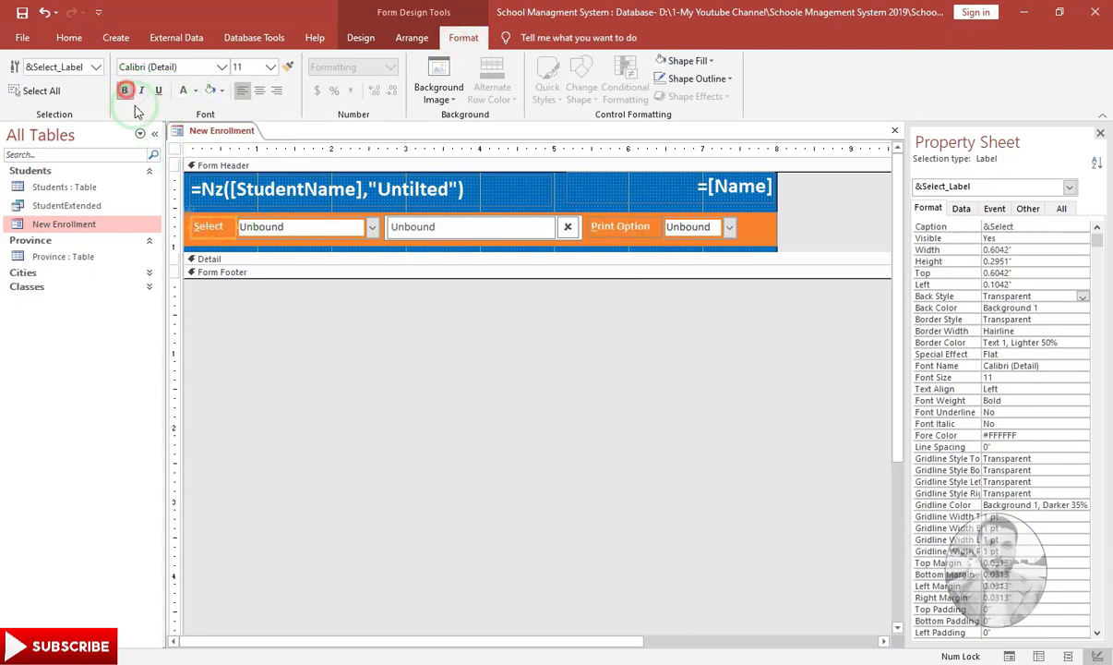
click(626, 249)
click(683, 308)
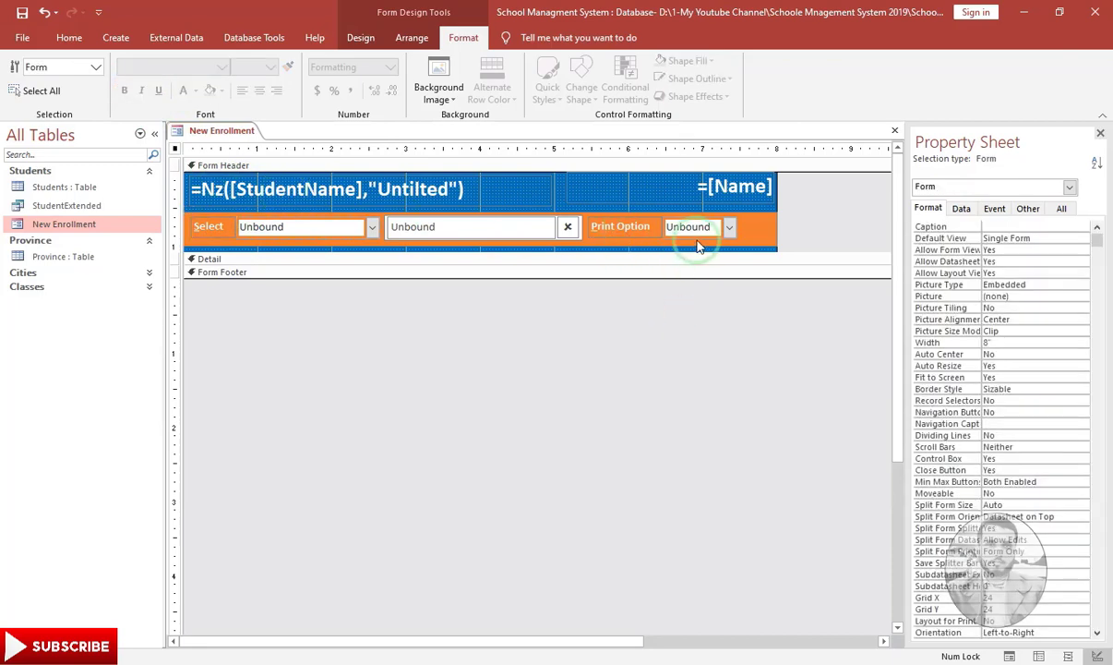
- Widen the Print Option combo box to 1.3333"
click(694, 230)
key(shift+Right)
key(shift+Right)
key(shift+Right)
key(shift+Right)
key(shift+Right)
key(shift+Right)
key(shift+Right)
key(shift+Right)
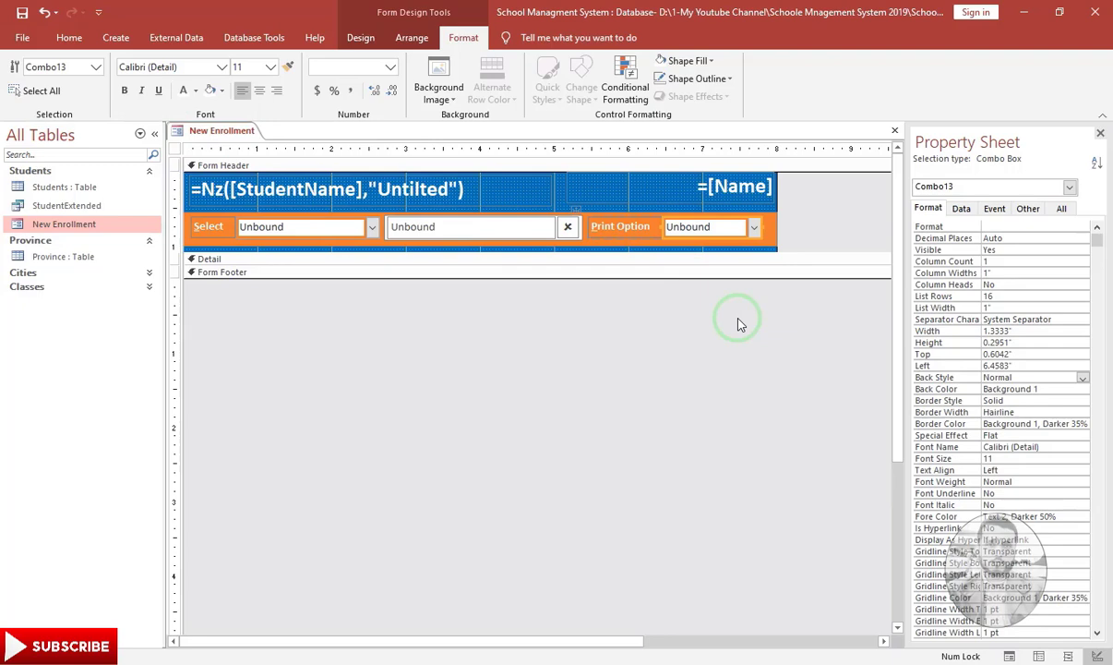
click(737, 323)
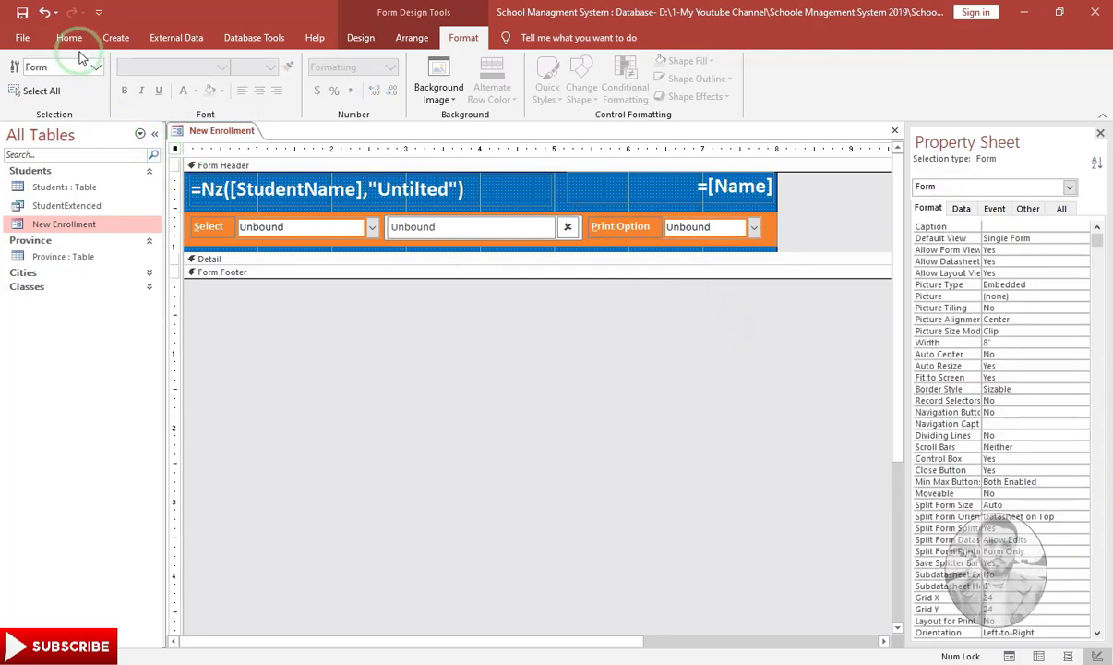
- Check the Print Option combo box's value list in Form View and return to Design View
click(70, 39)
click(20, 72)
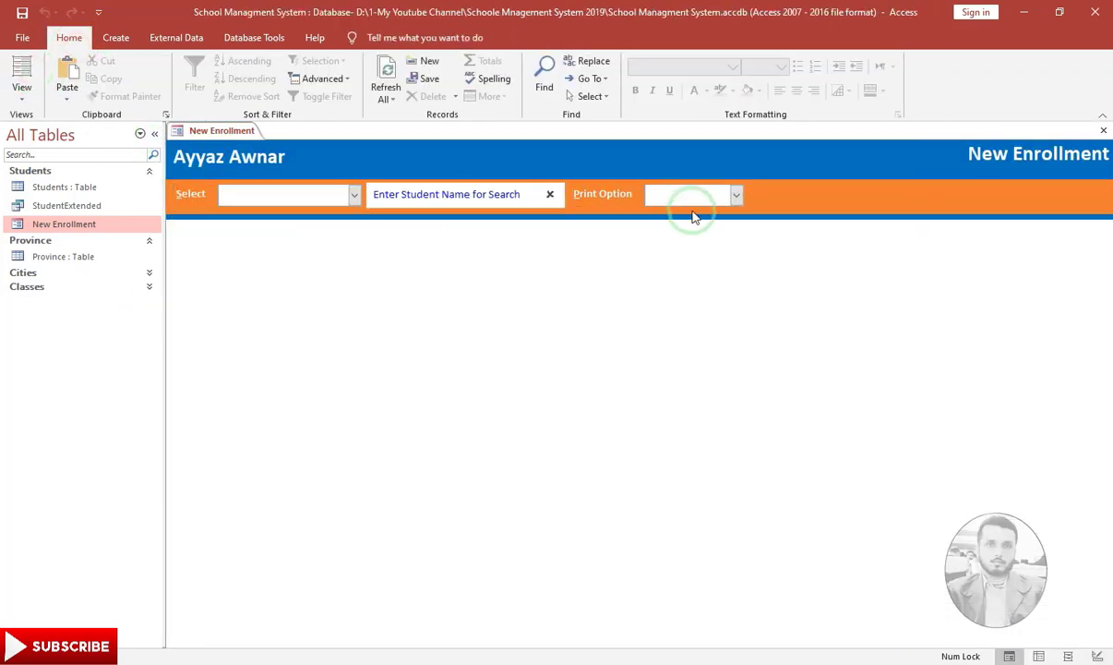
click(736, 195)
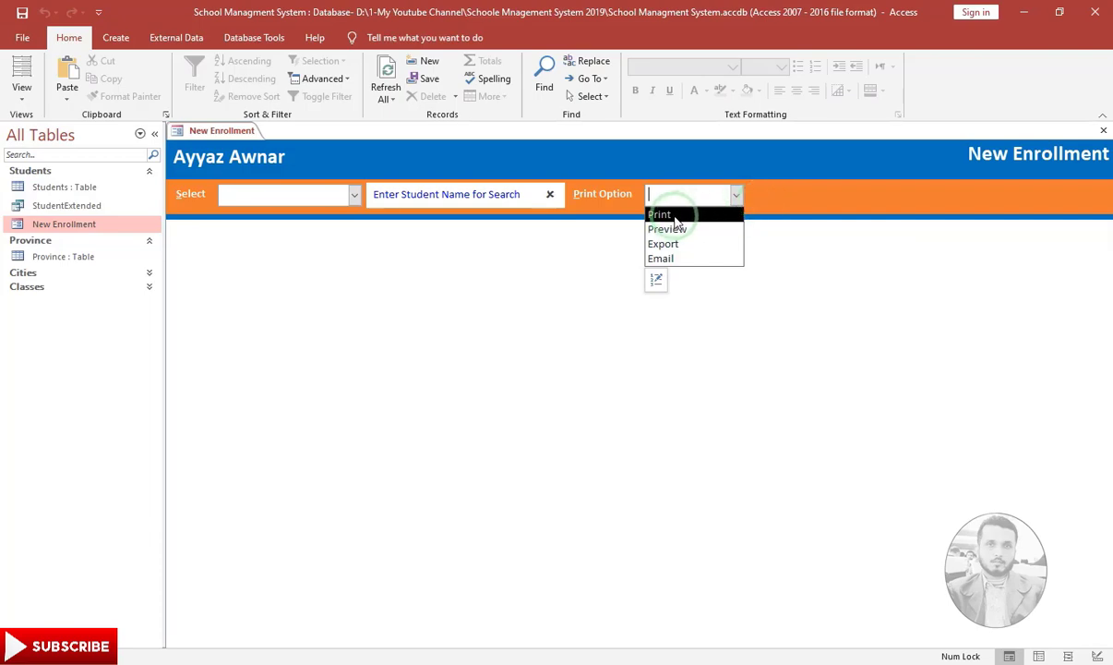
right_click(734, 172)
click(760, 225)
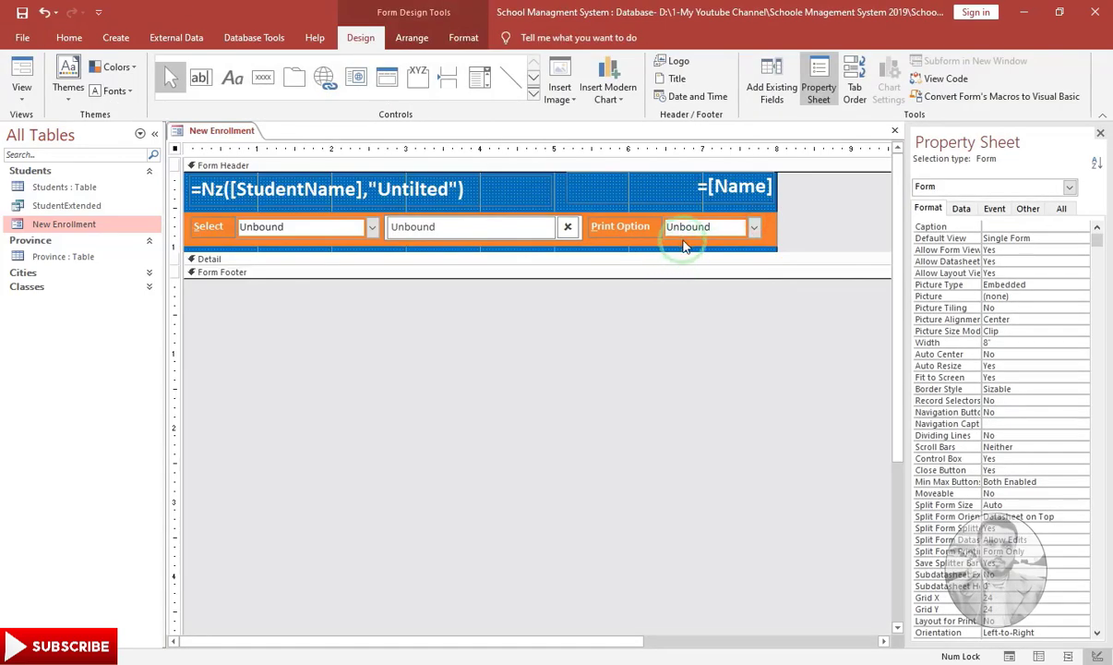